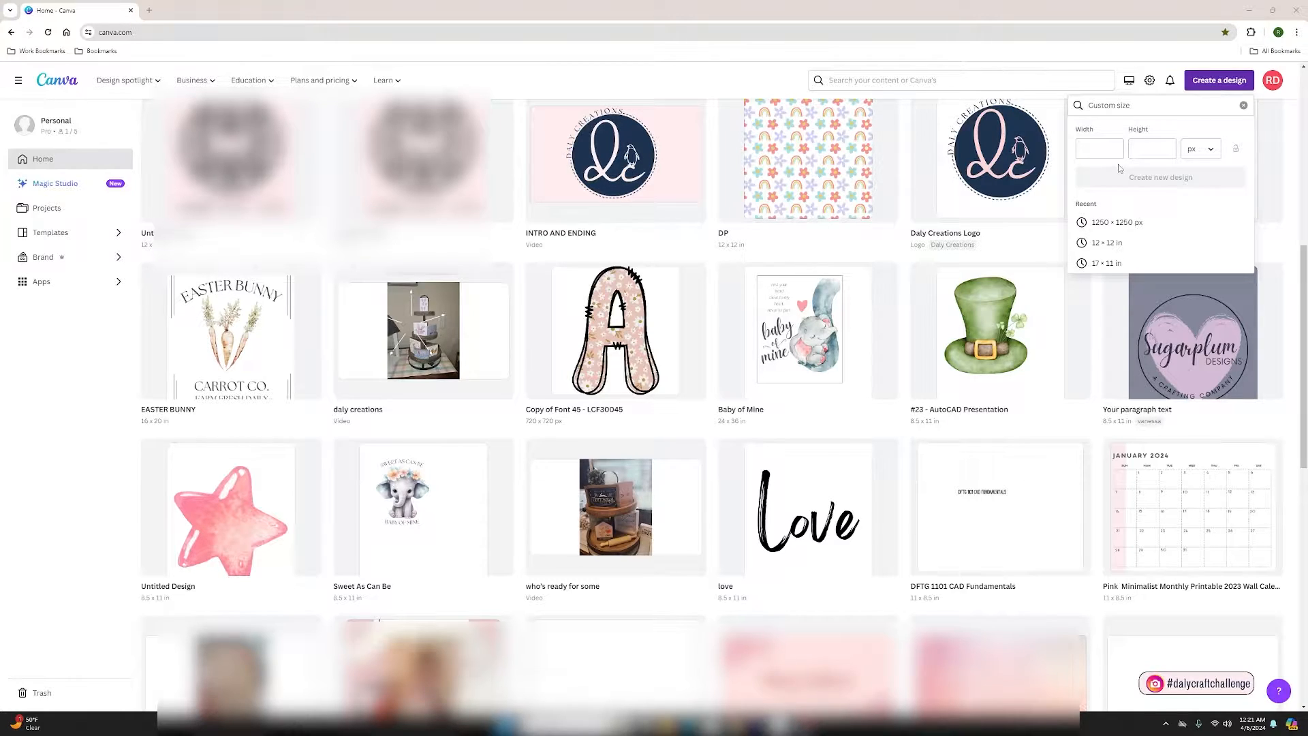
Create a new blank design with the recent custom size of 1250 × 1250 px
{"action": "left_click", "coordinate": [1199, 151]}
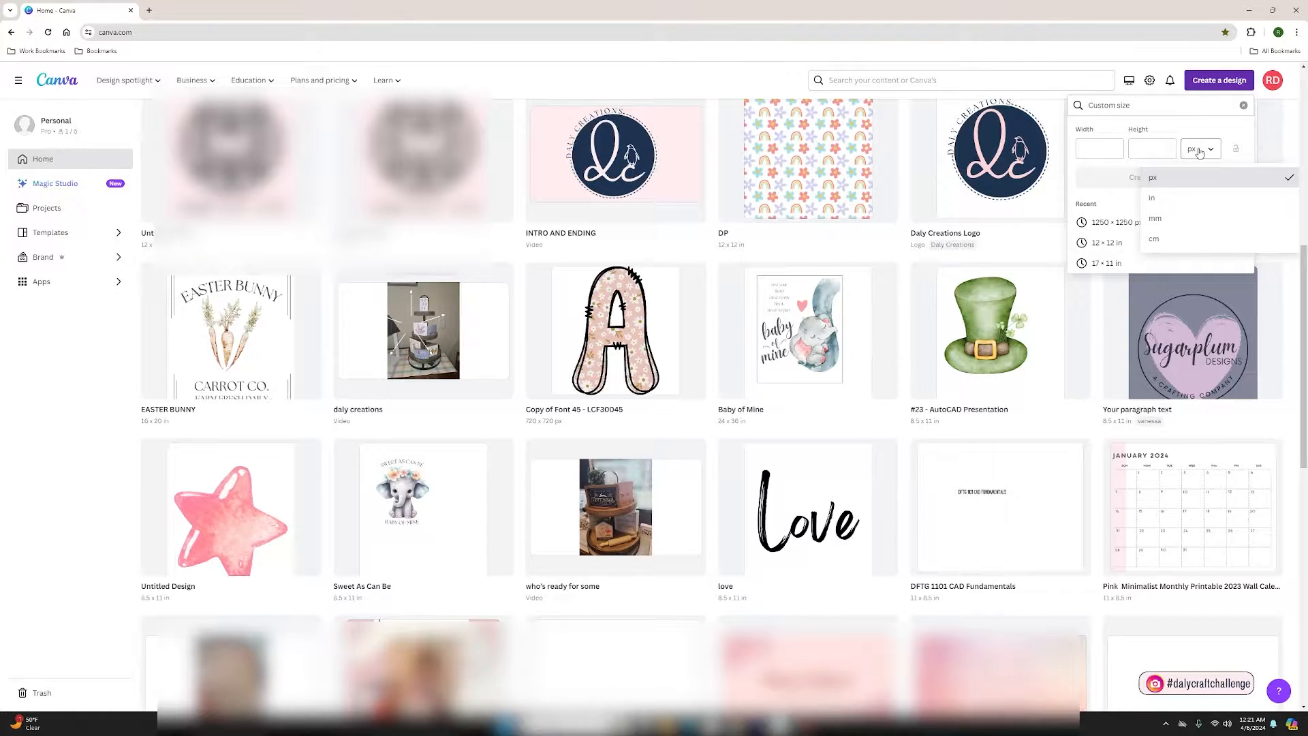
{"action": "left_click", "coordinate": [1199, 151]}
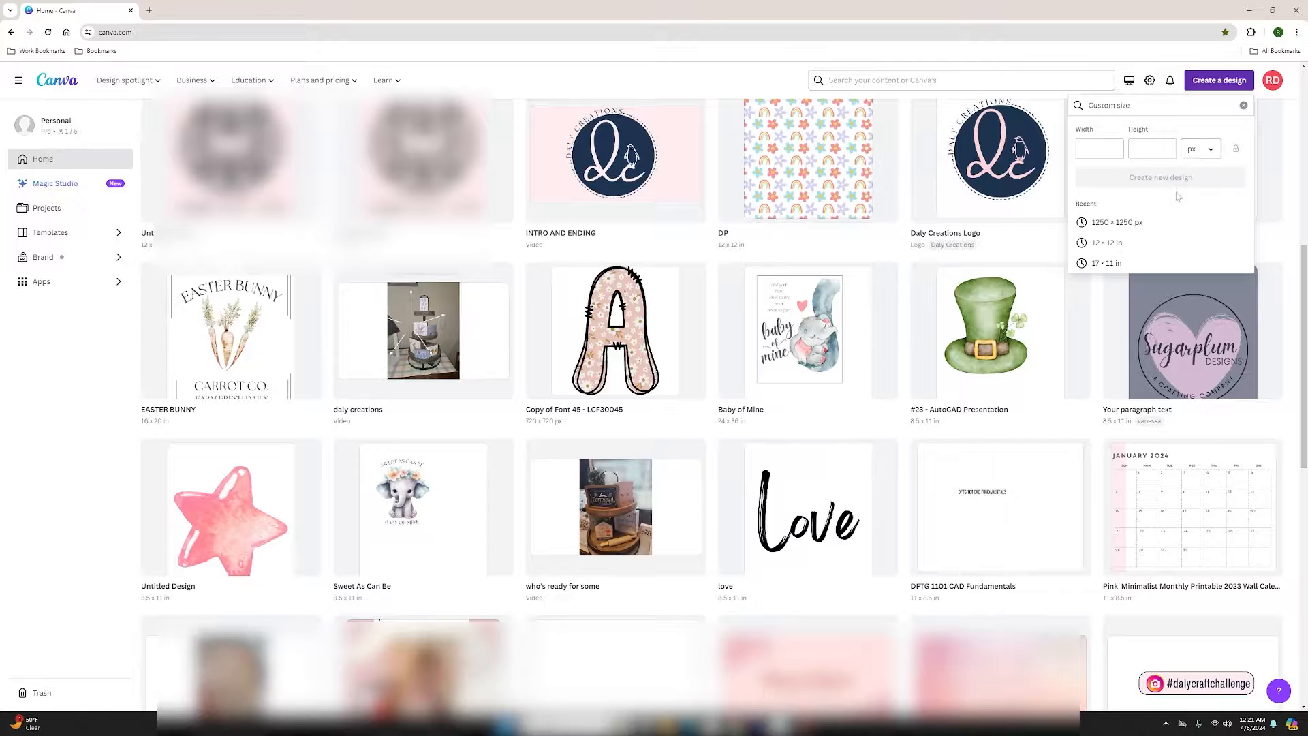
{"action": "left_click", "coordinate": [1124, 223]}
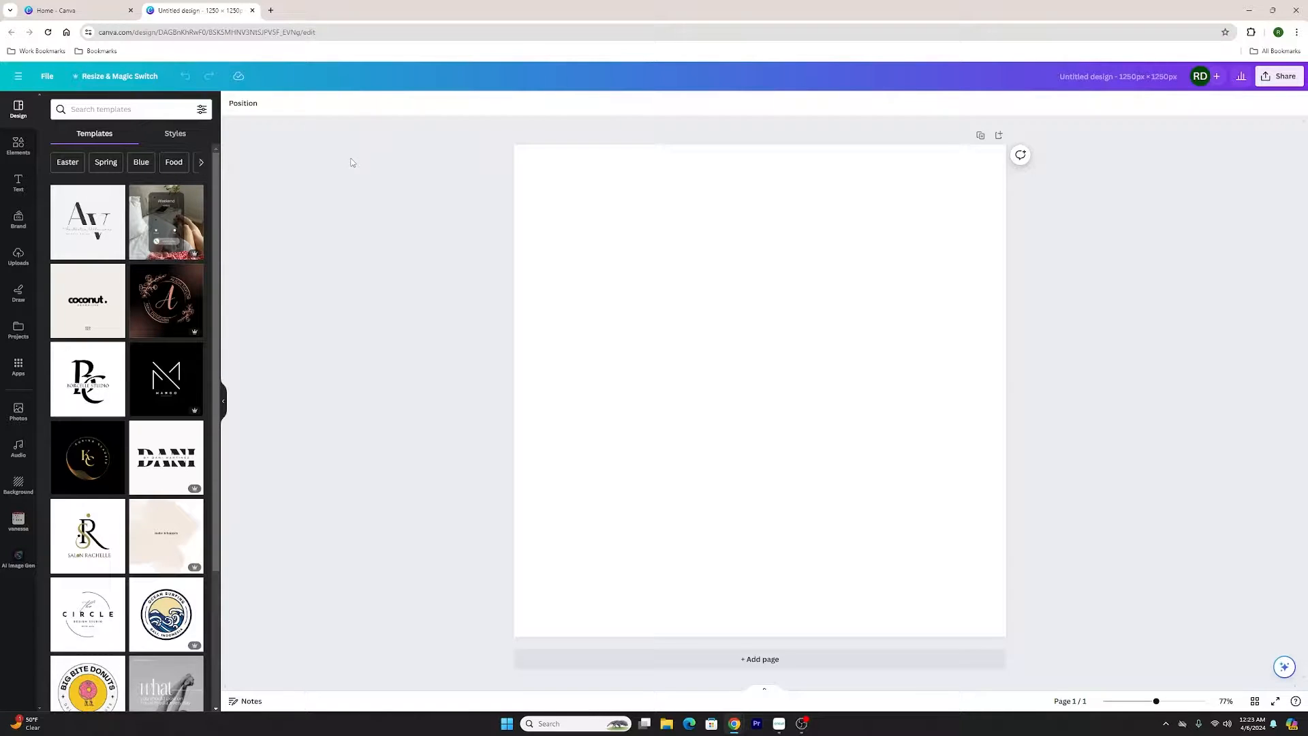
Look through the catalogue of available design apps, including the AI-powered and Create something new groups
{"action": "left_click", "coordinate": [19, 366]}
{"action": "scroll", "coordinate": [119, 334], "scroll_direction": "down", "scroll_amount": 15}
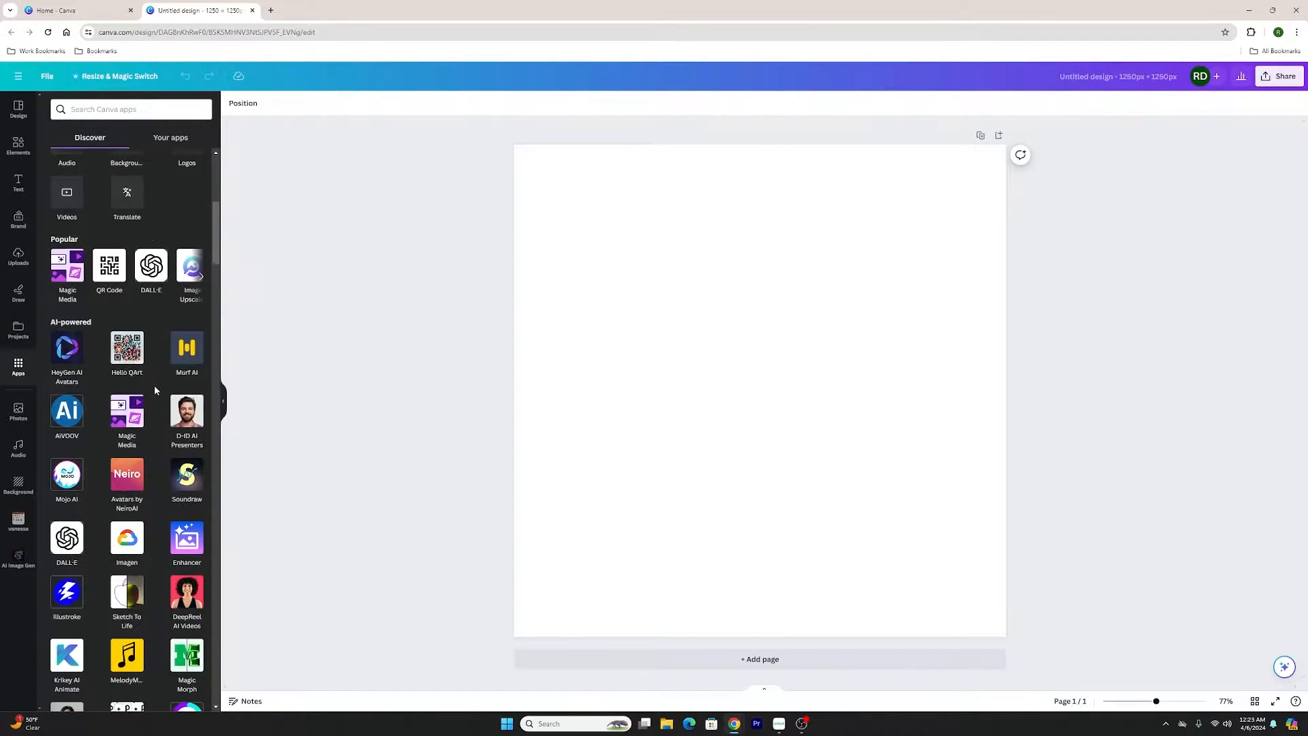
{"action": "scroll", "coordinate": [158, 398], "scroll_direction": "down", "scroll_amount": 15}
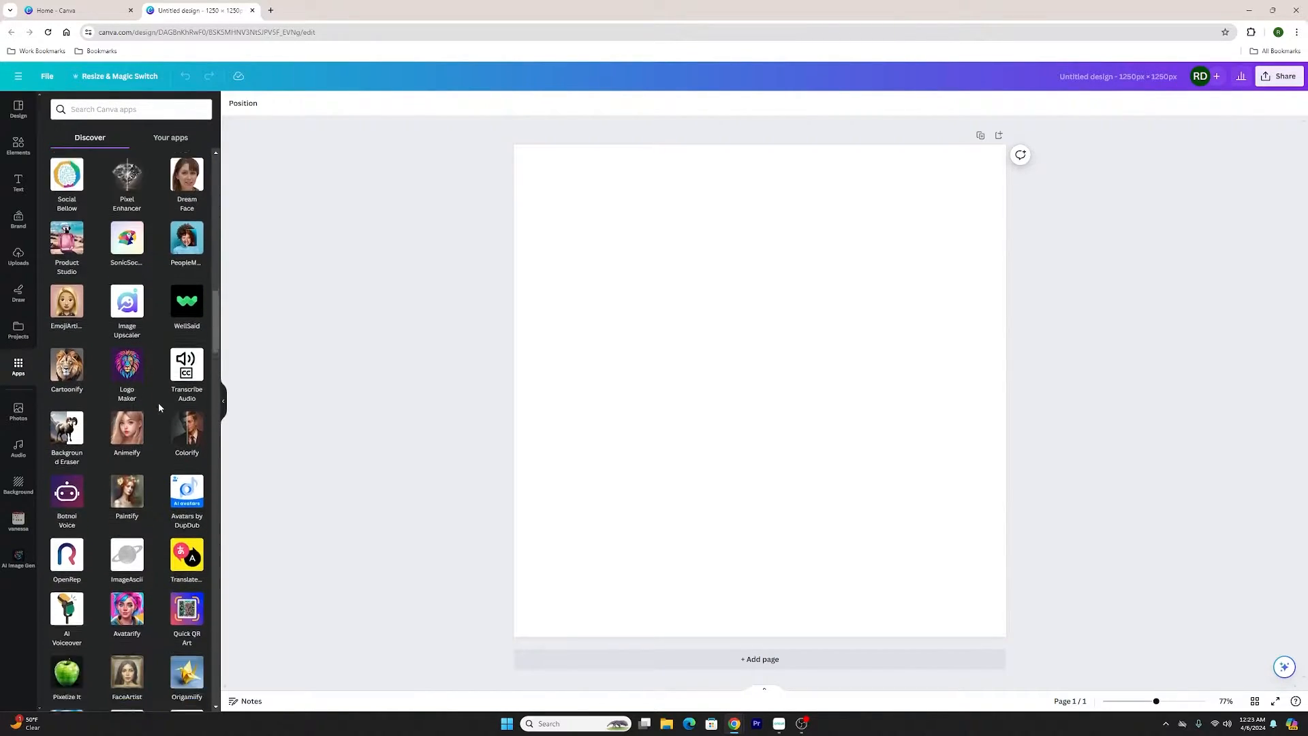
{"action": "scroll", "coordinate": [157, 415], "scroll_direction": "down", "scroll_amount": 5}
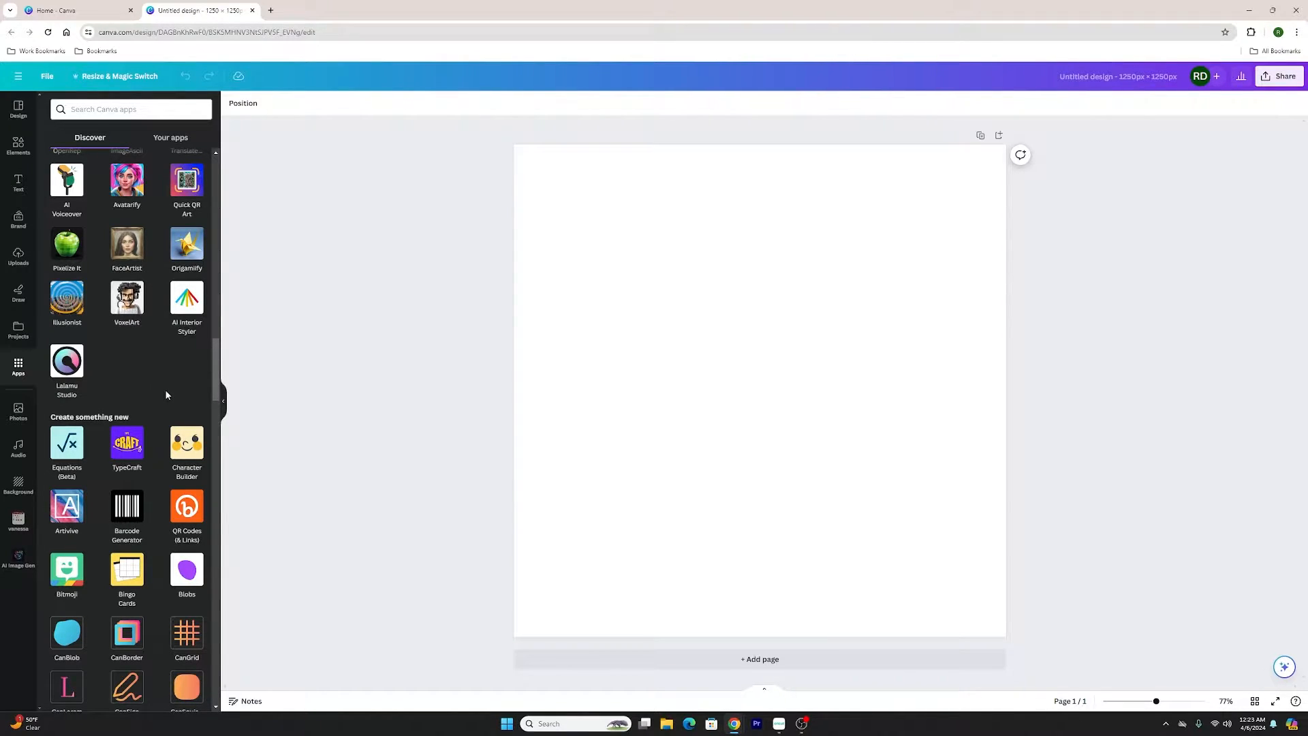
{"action": "scroll", "coordinate": [156, 401], "scroll_direction": "down", "scroll_amount": 1}
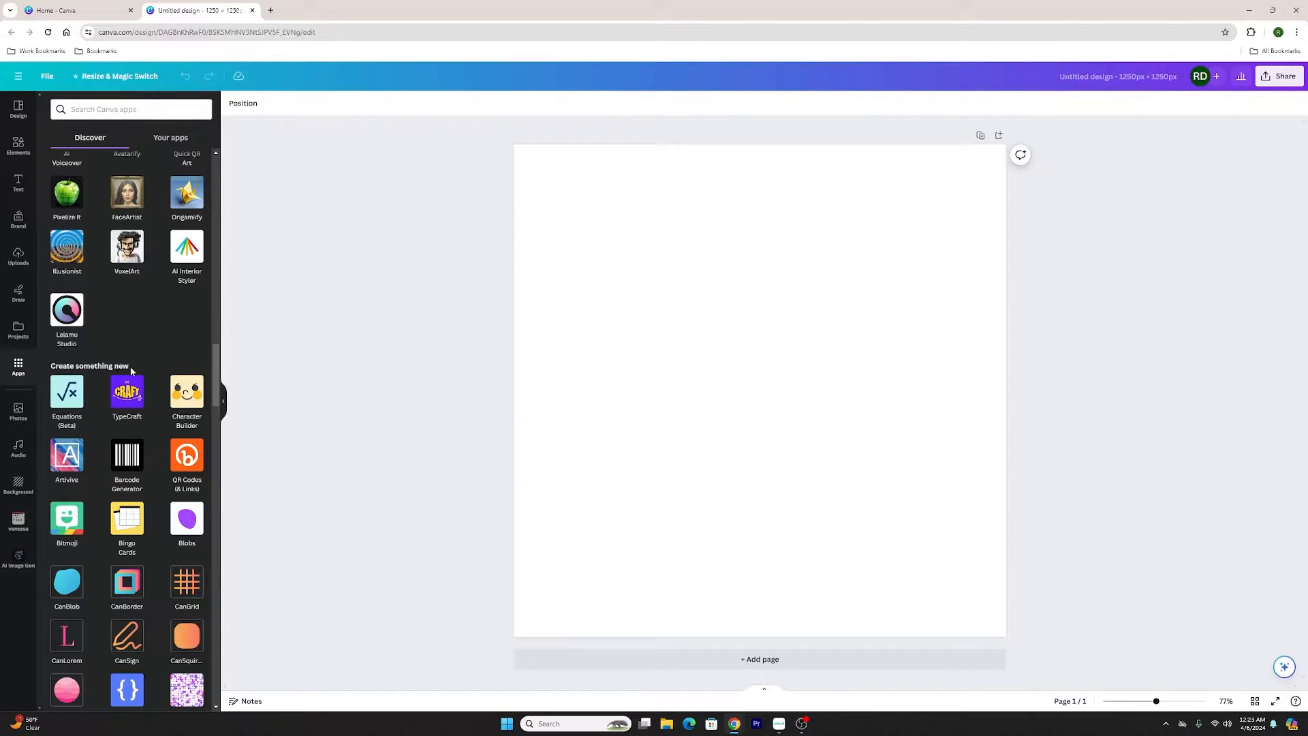
{"action": "scroll", "coordinate": [133, 372], "scroll_direction": "down", "scroll_amount": 2}
{"action": "left_click_drag", "start_coordinate": [218, 399], "coordinate": [215, 167]}
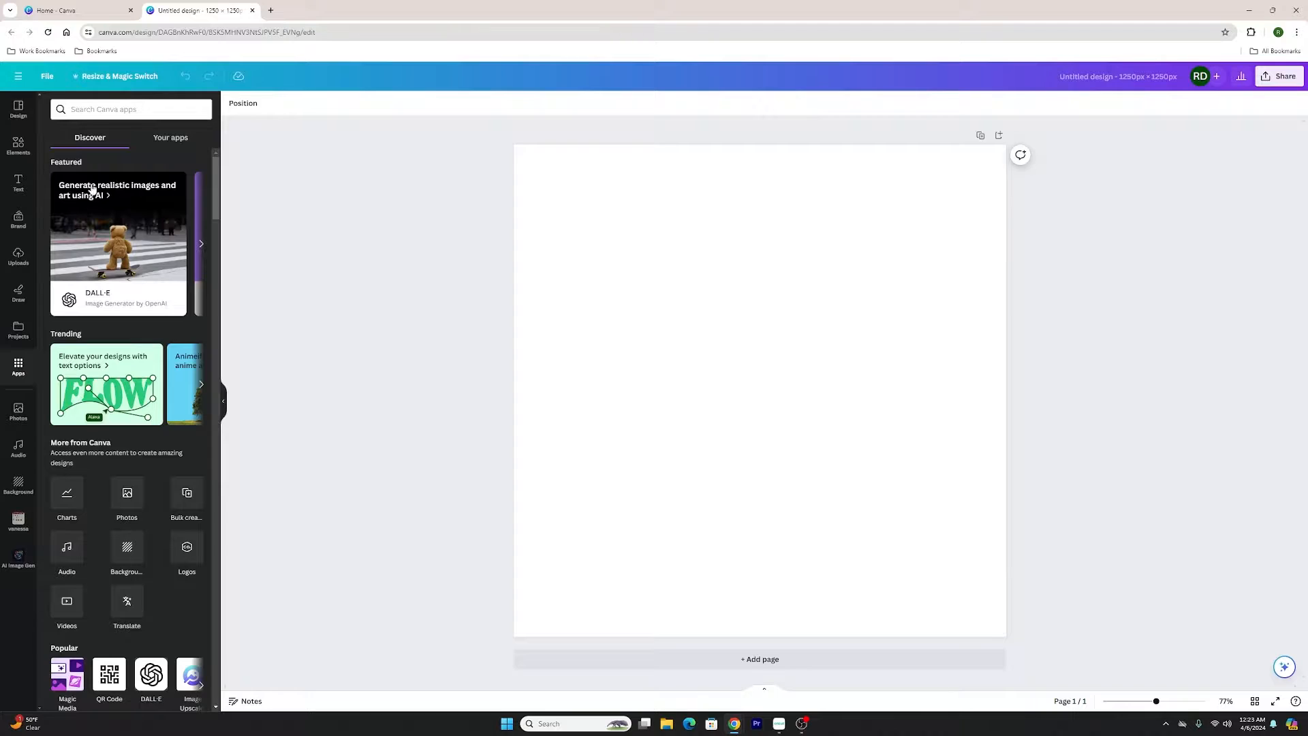
Search the elements library for "FLORAL WREATH" and show all matching graphics
{"action": "left_click", "coordinate": [19, 145]}
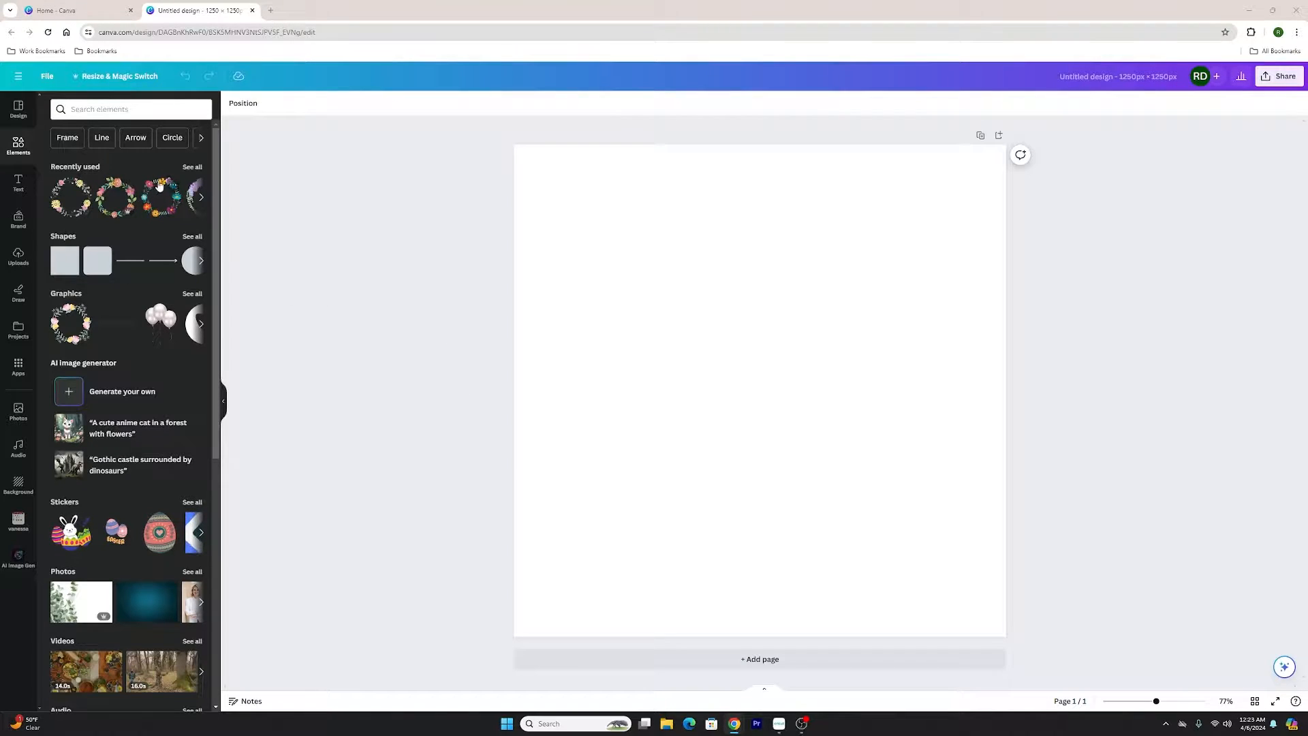
{"action": "left_click", "coordinate": [156, 109]}
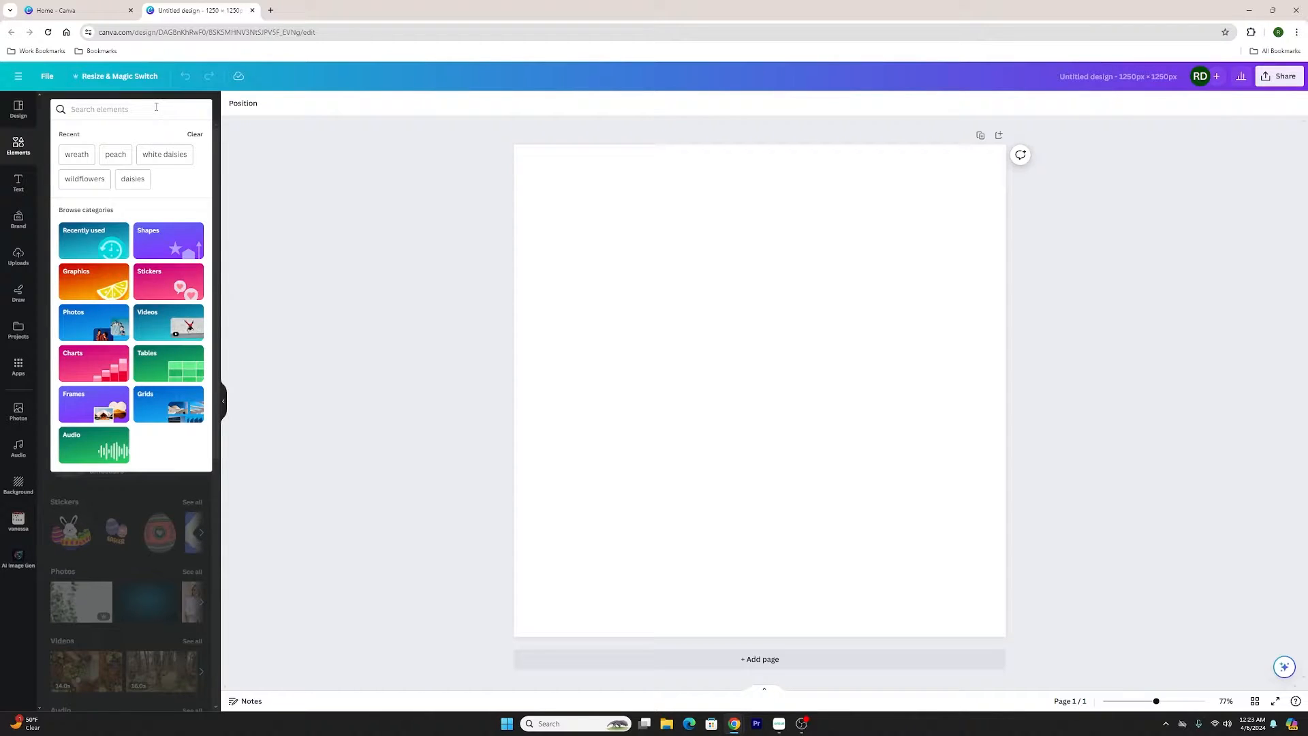
{"action": "left_click", "coordinate": [101, 104]}
{"action": "type", "text": "F"}
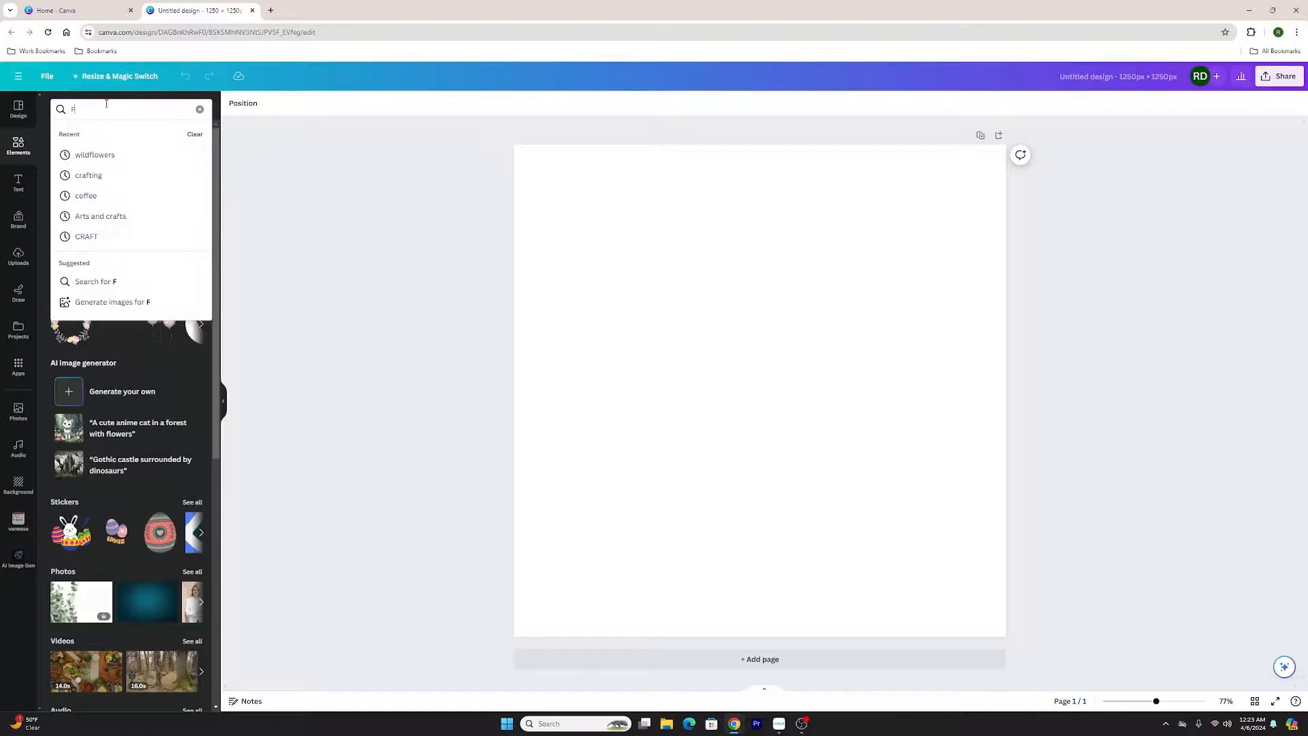
{"action": "type", "text": "LORAL WREATH"}
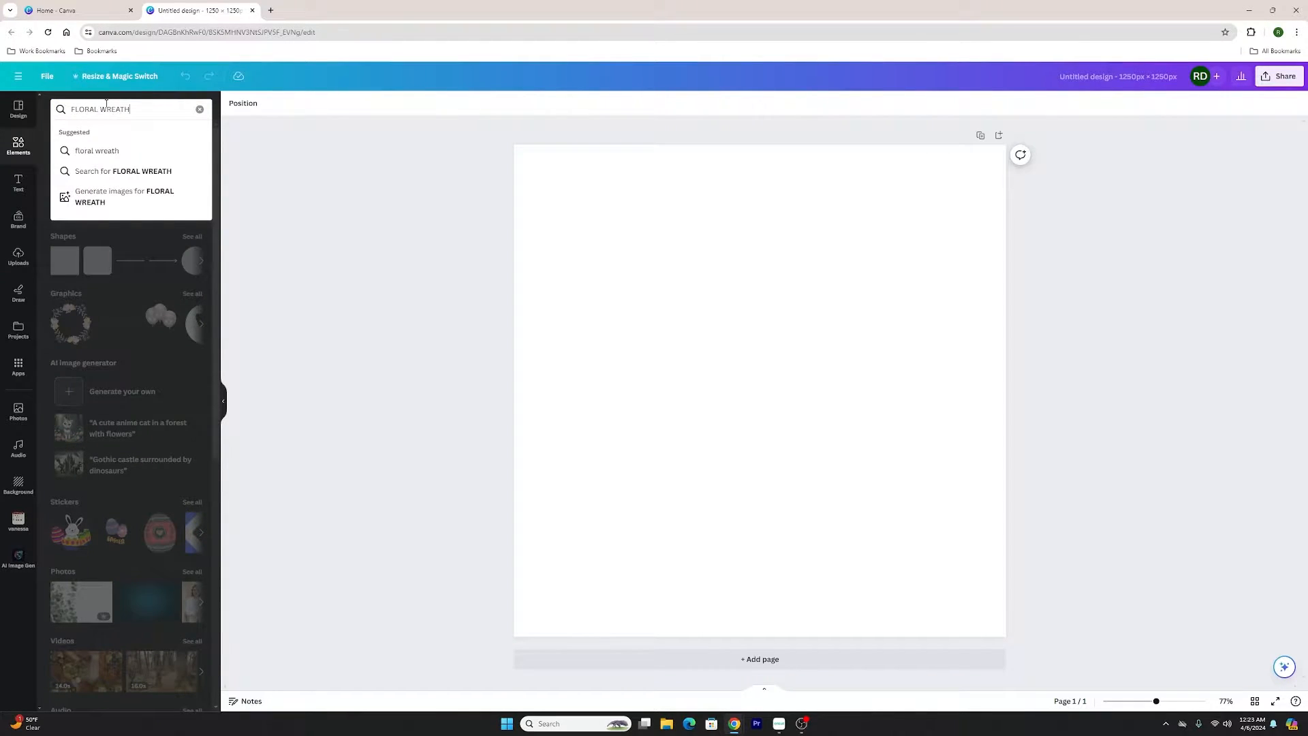
{"action": "key", "text": "Return"}
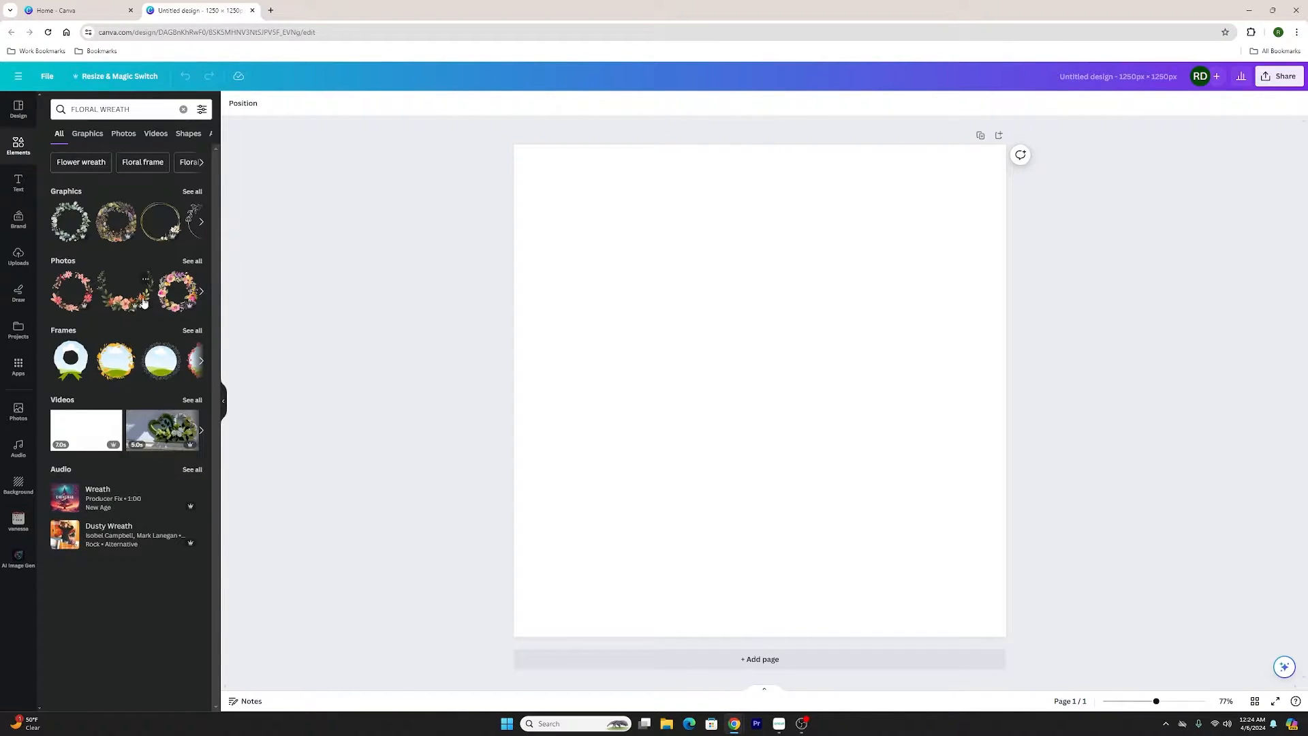
{"action": "left_click", "coordinate": [191, 192]}
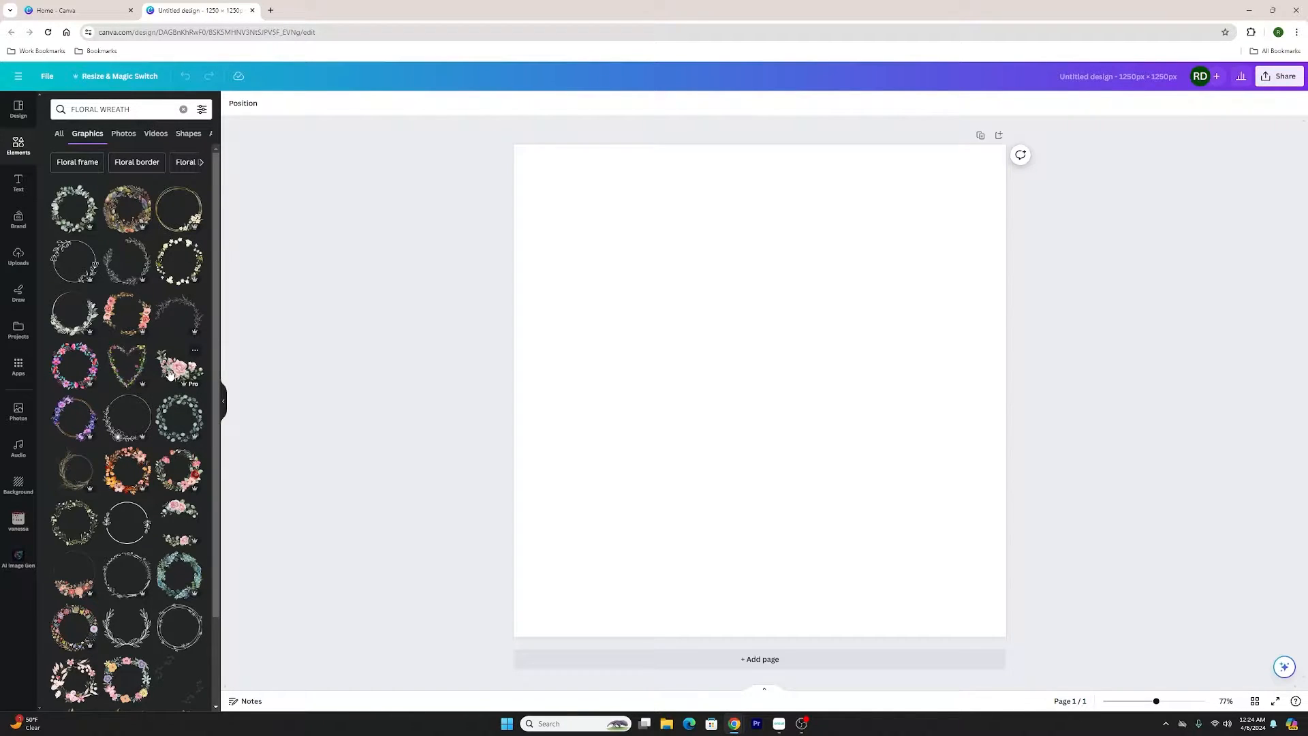
Paste the copied circular spring wreath with pink and yellow flowers onto the blank page
{"action": "scroll", "coordinate": [169, 374], "scroll_direction": "down", "scroll_amount": 3}
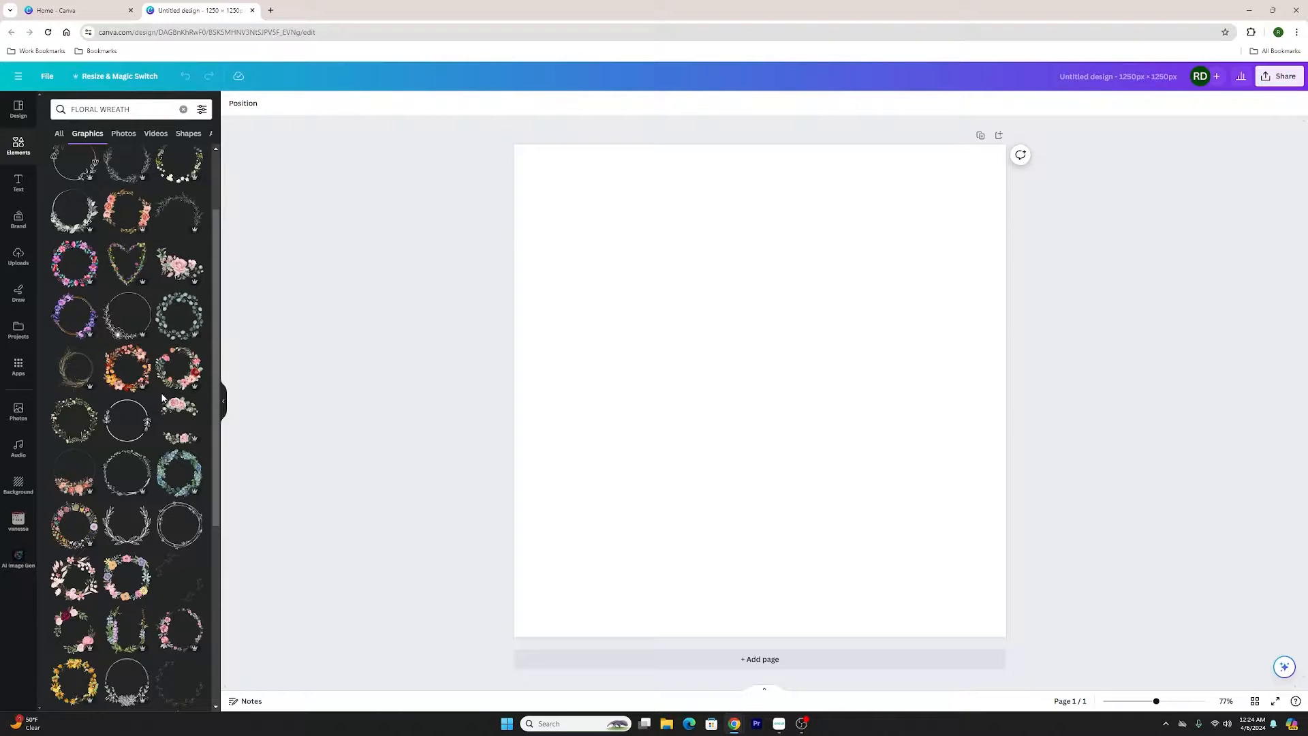
{"action": "scroll", "coordinate": [162, 397], "scroll_direction": "down", "scroll_amount": 3}
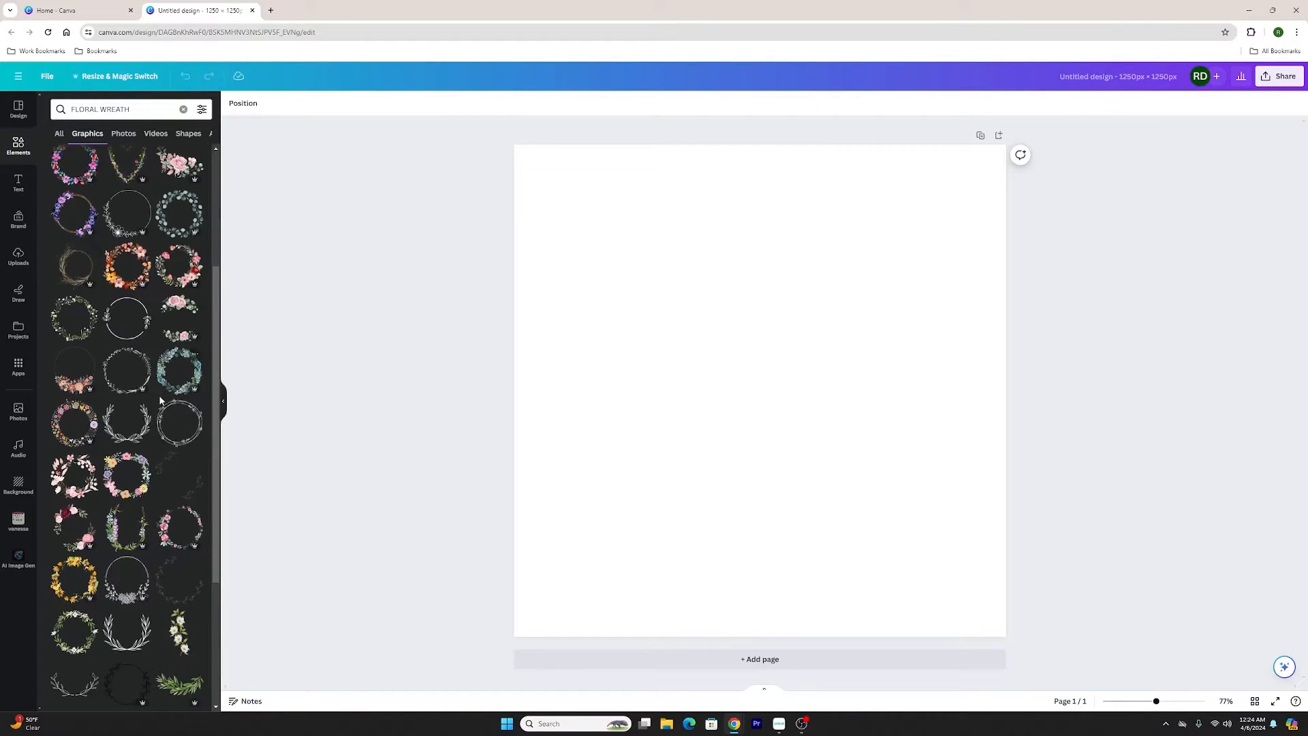
{"action": "scroll", "coordinate": [162, 409], "scroll_direction": "down", "scroll_amount": 5}
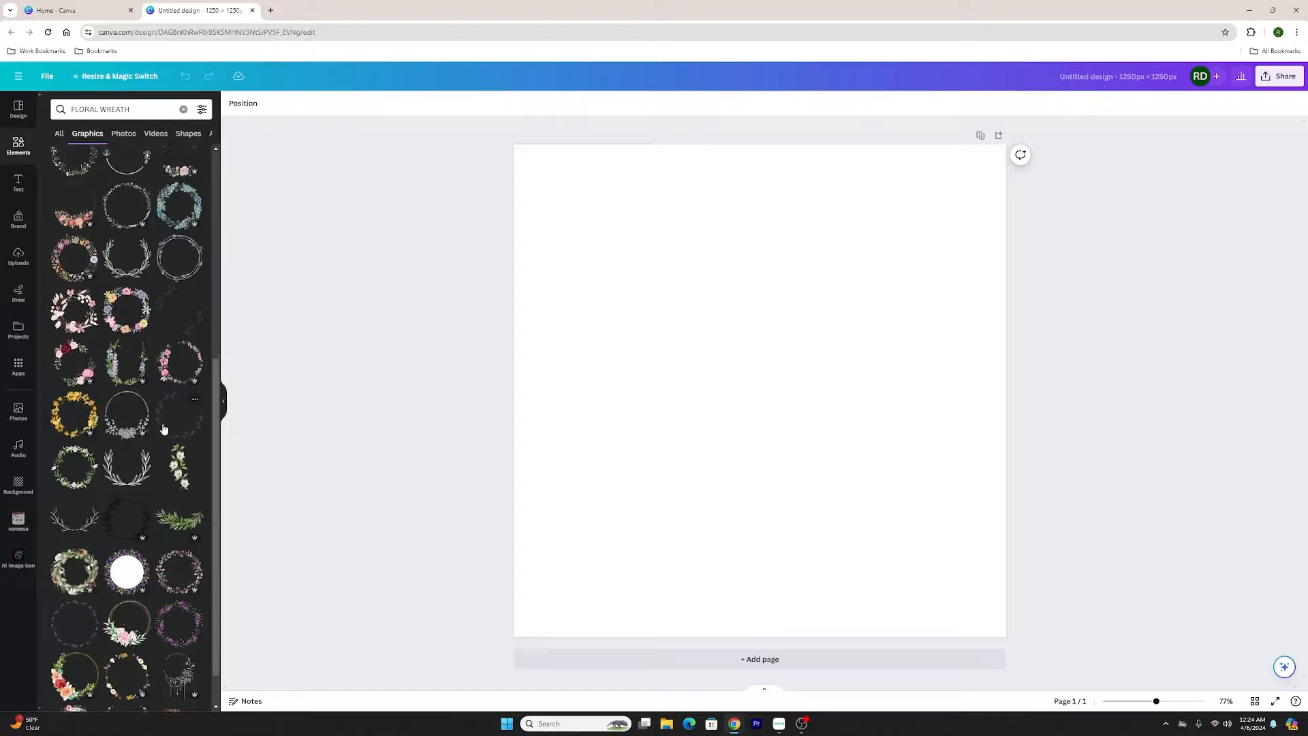
{"action": "scroll", "coordinate": [164, 429], "scroll_direction": "down", "scroll_amount": 5}
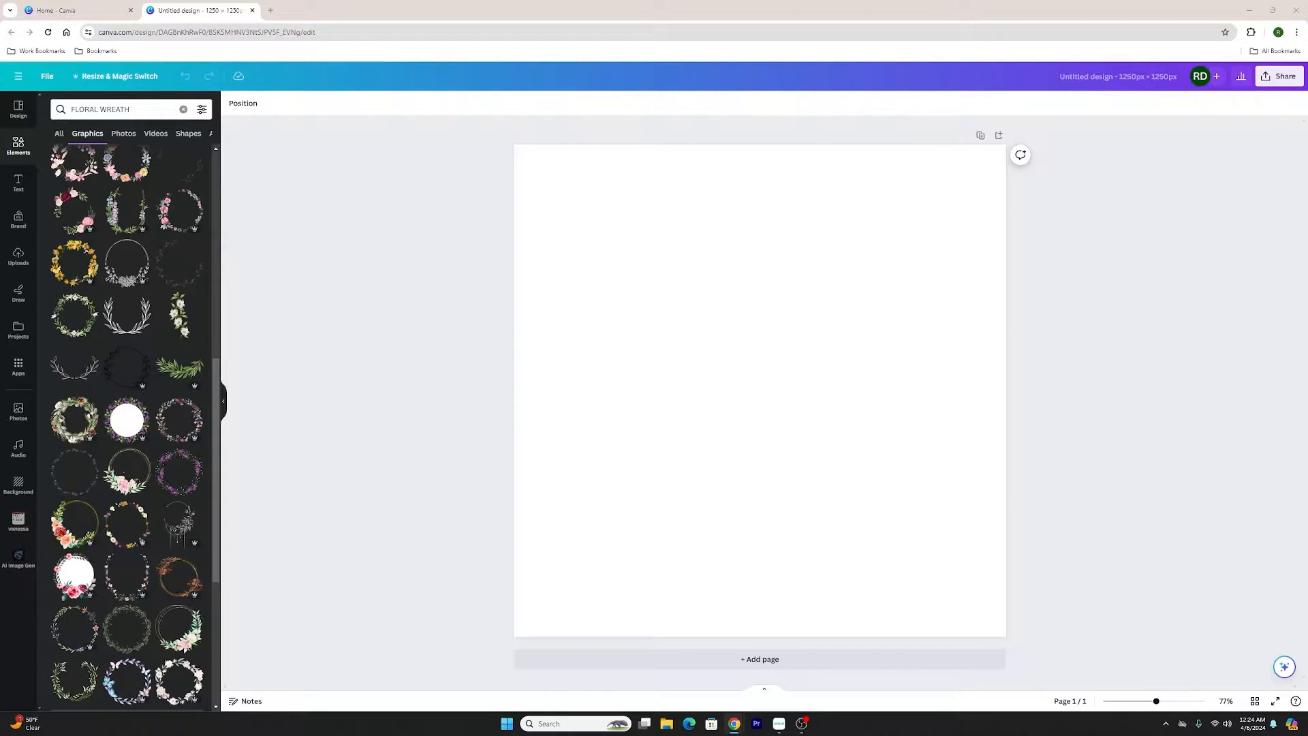
{"action": "left_click", "coordinate": [739, 295]}
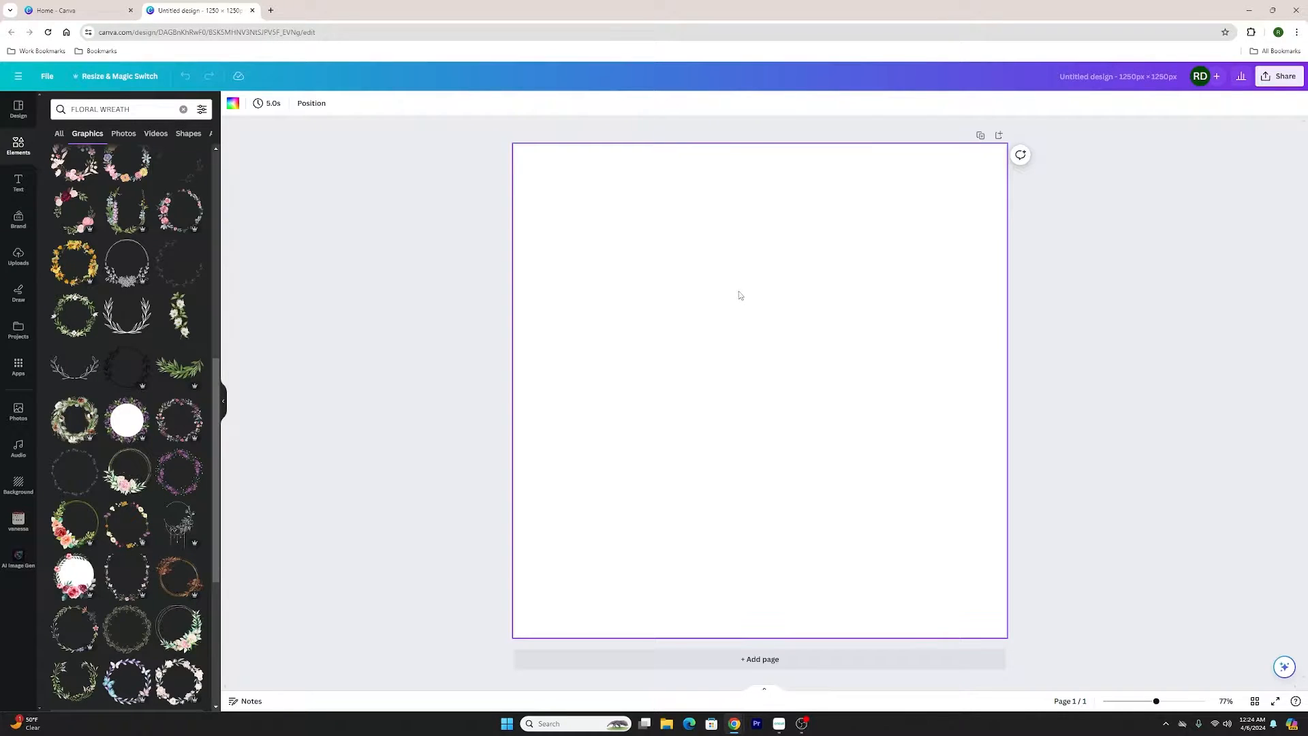
{"action": "key", "text": "ctrl+v"}
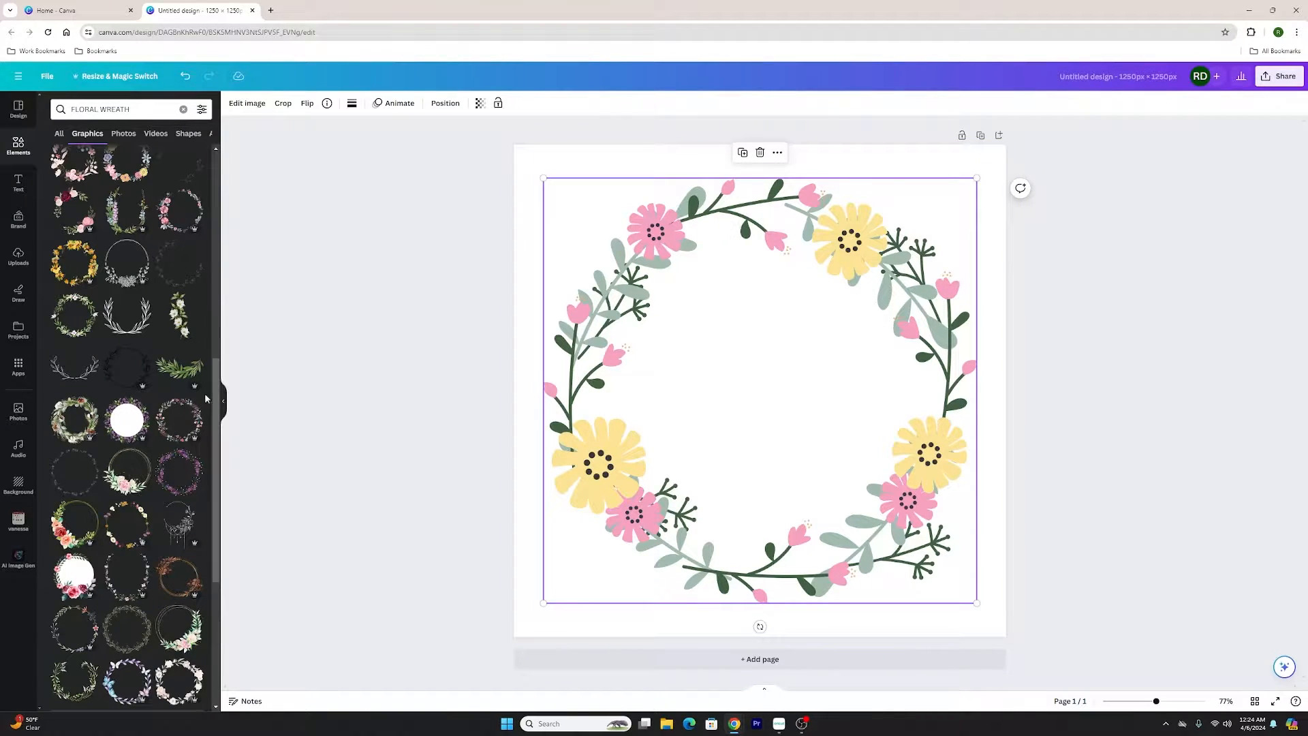
Browse more of the floral wreath graphics for comparison with the wreath on the page
{"action": "scroll", "coordinate": [126, 433], "scroll_direction": "down", "scroll_amount": 3}
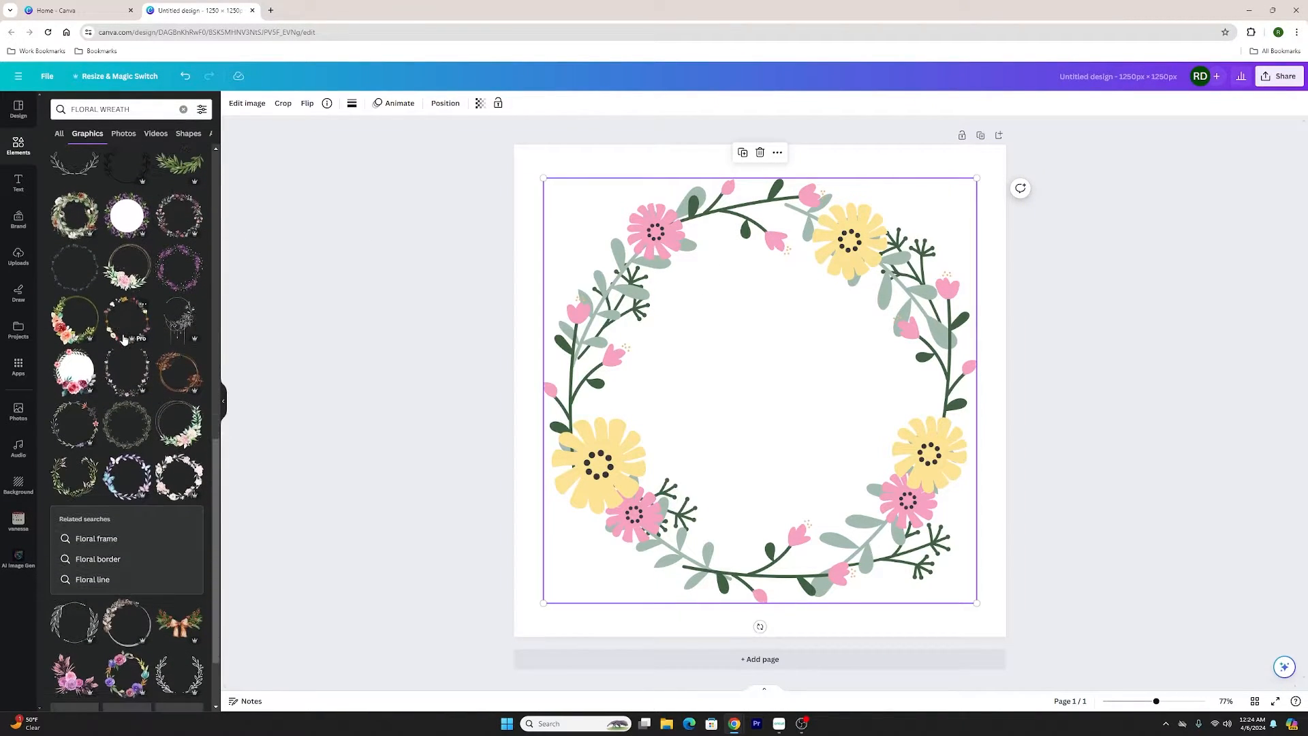
{"action": "scroll", "coordinate": [123, 341], "scroll_direction": "down", "scroll_amount": 3}
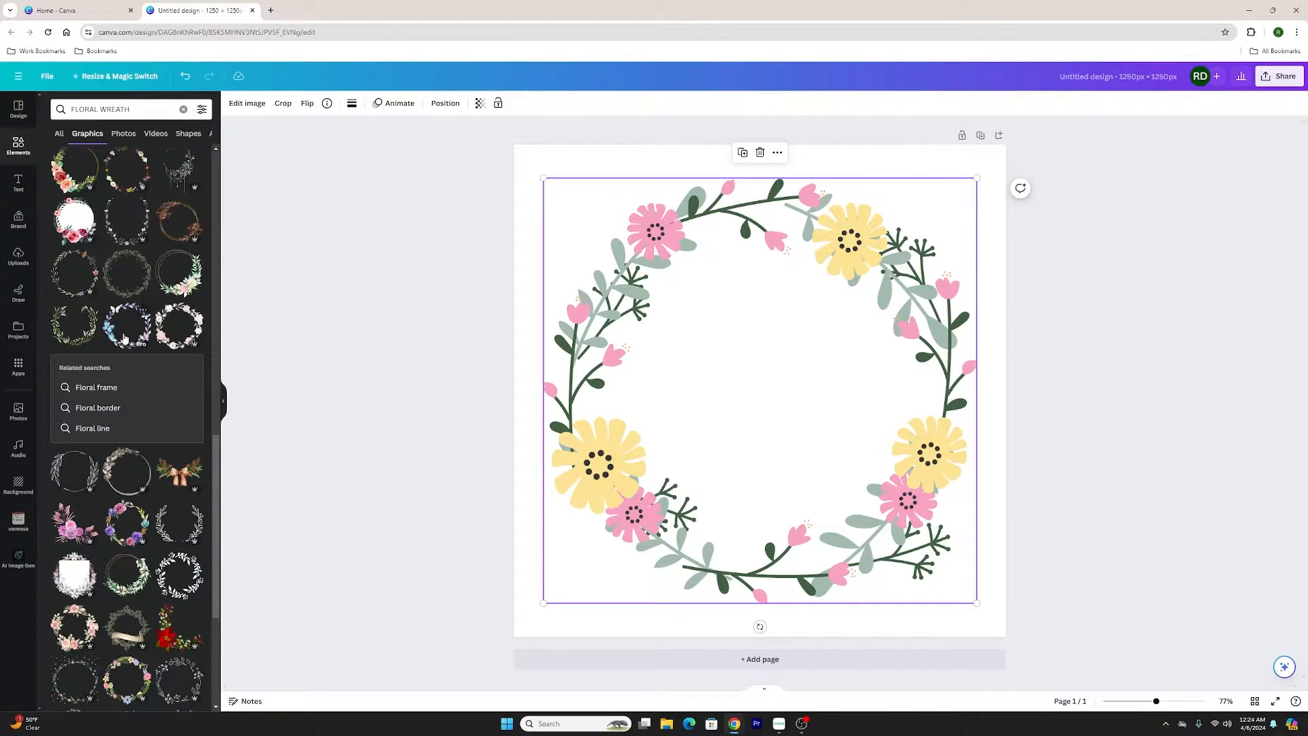
{"action": "scroll", "coordinate": [127, 340], "scroll_direction": "down", "scroll_amount": 3}
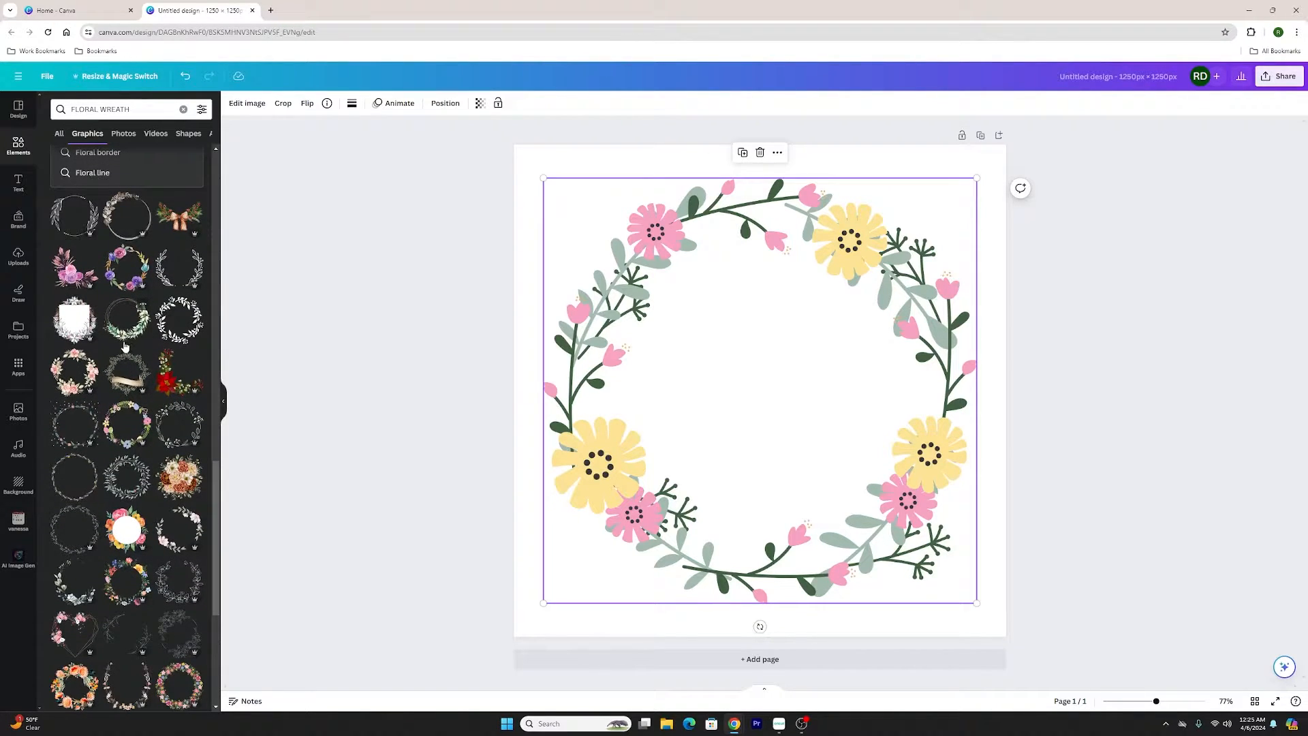
{"action": "scroll", "coordinate": [155, 339], "scroll_direction": "up", "scroll_amount": 3}
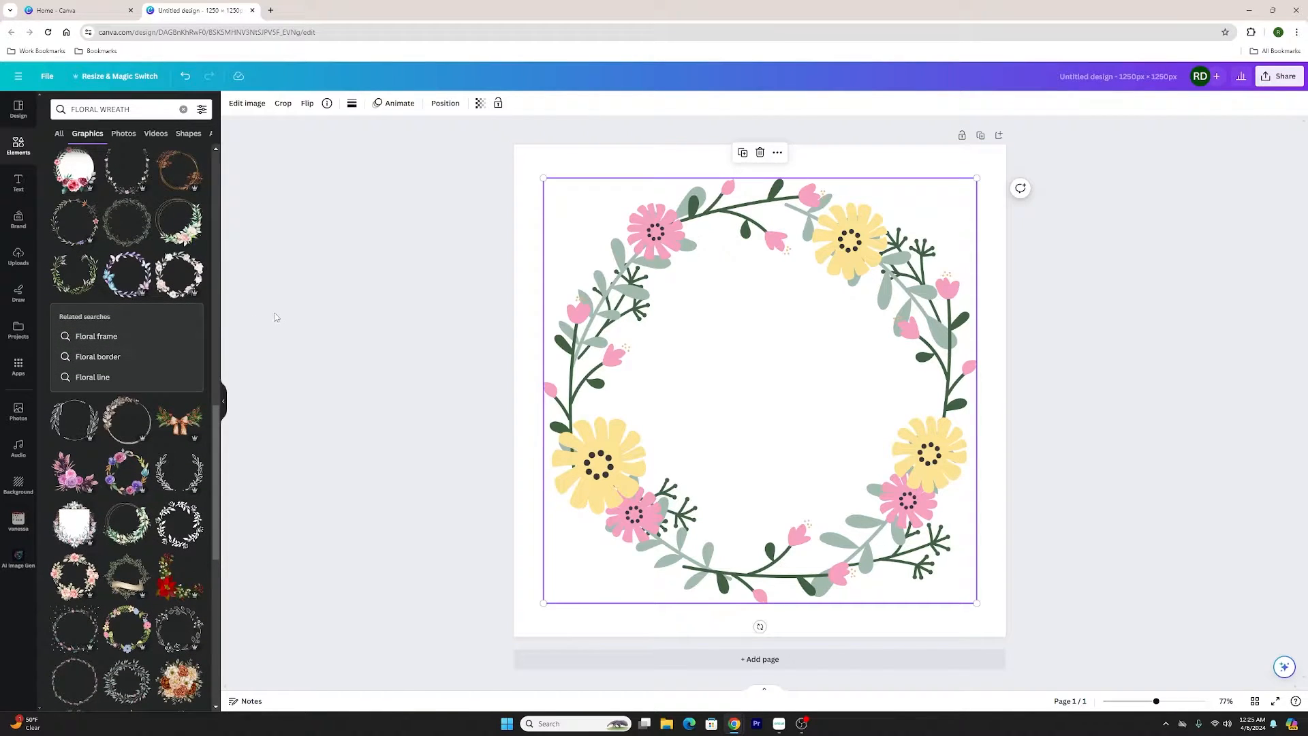
{"action": "scroll", "coordinate": [197, 409], "scroll_direction": "up", "scroll_amount": 5}
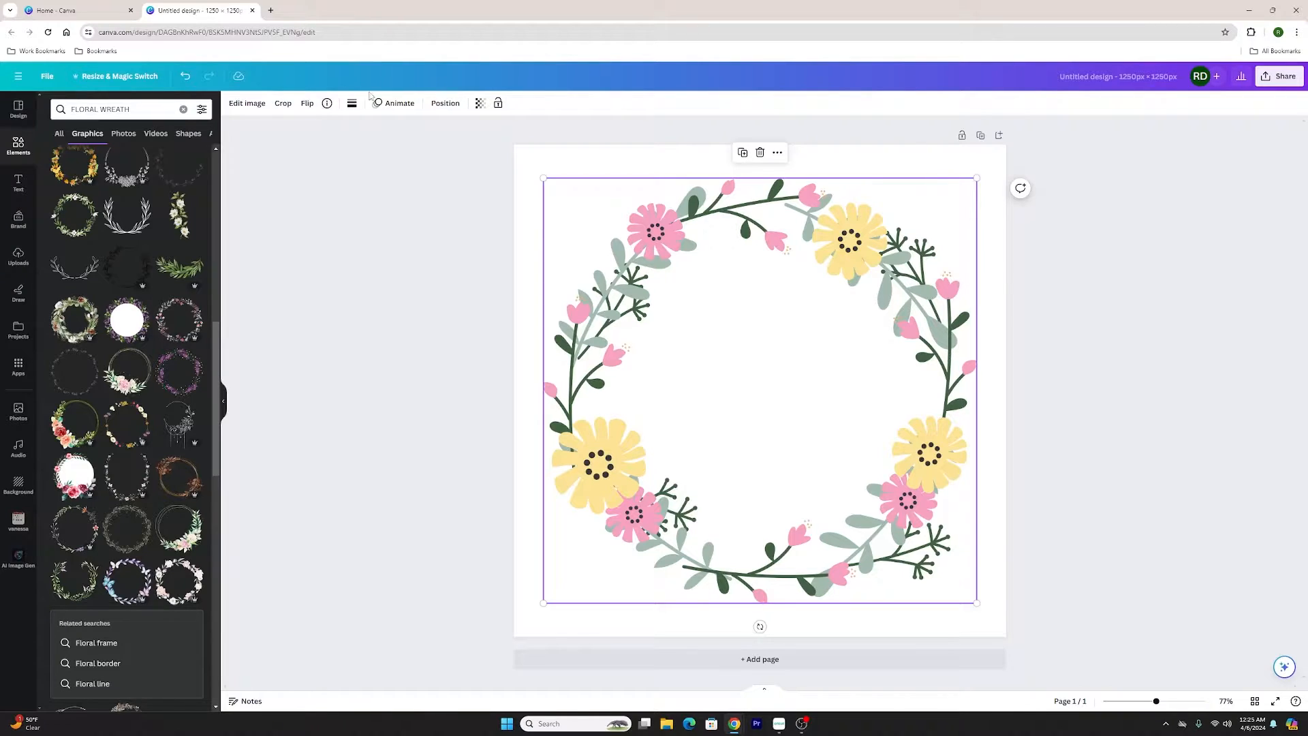
Open the collection of sketchify, the wreath's creator, from its graphic information and close the duplicate design tab
{"action": "left_click", "coordinate": [328, 104]}
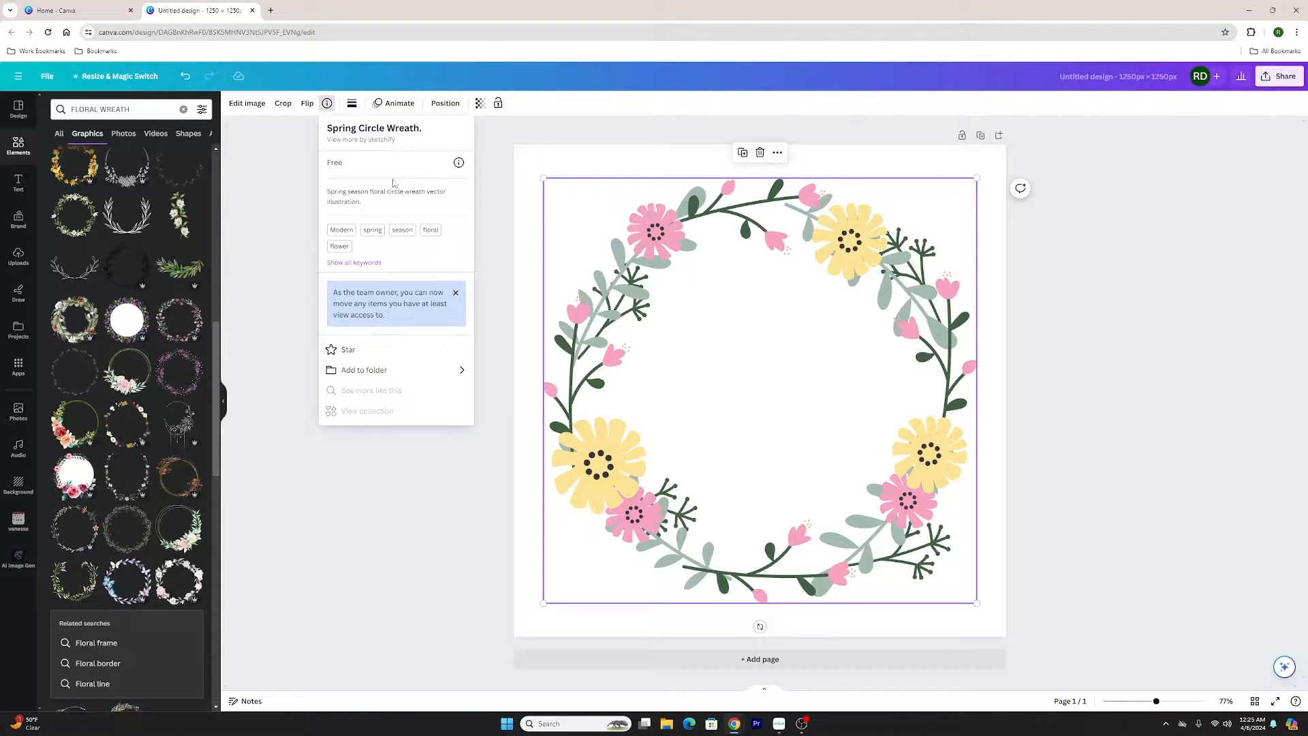
{"action": "left_click", "coordinate": [381, 143]}
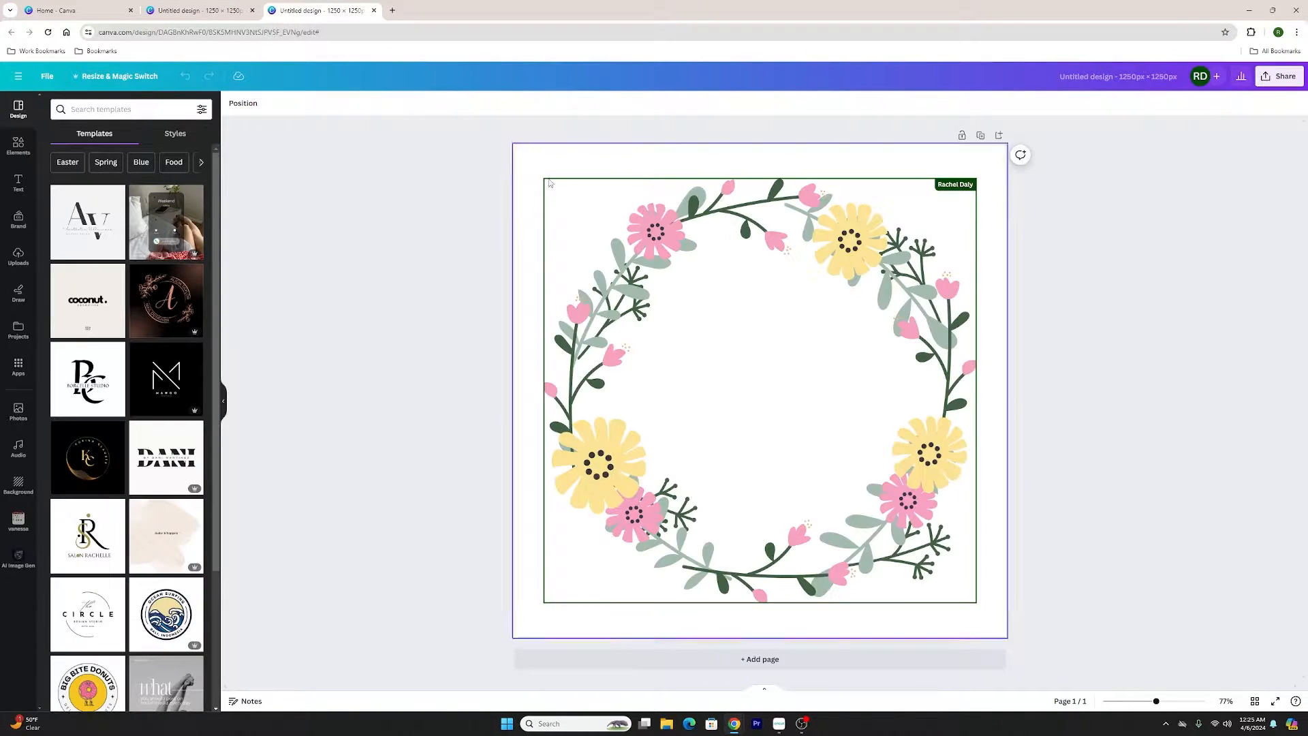
{"action": "left_click", "coordinate": [197, 11]}
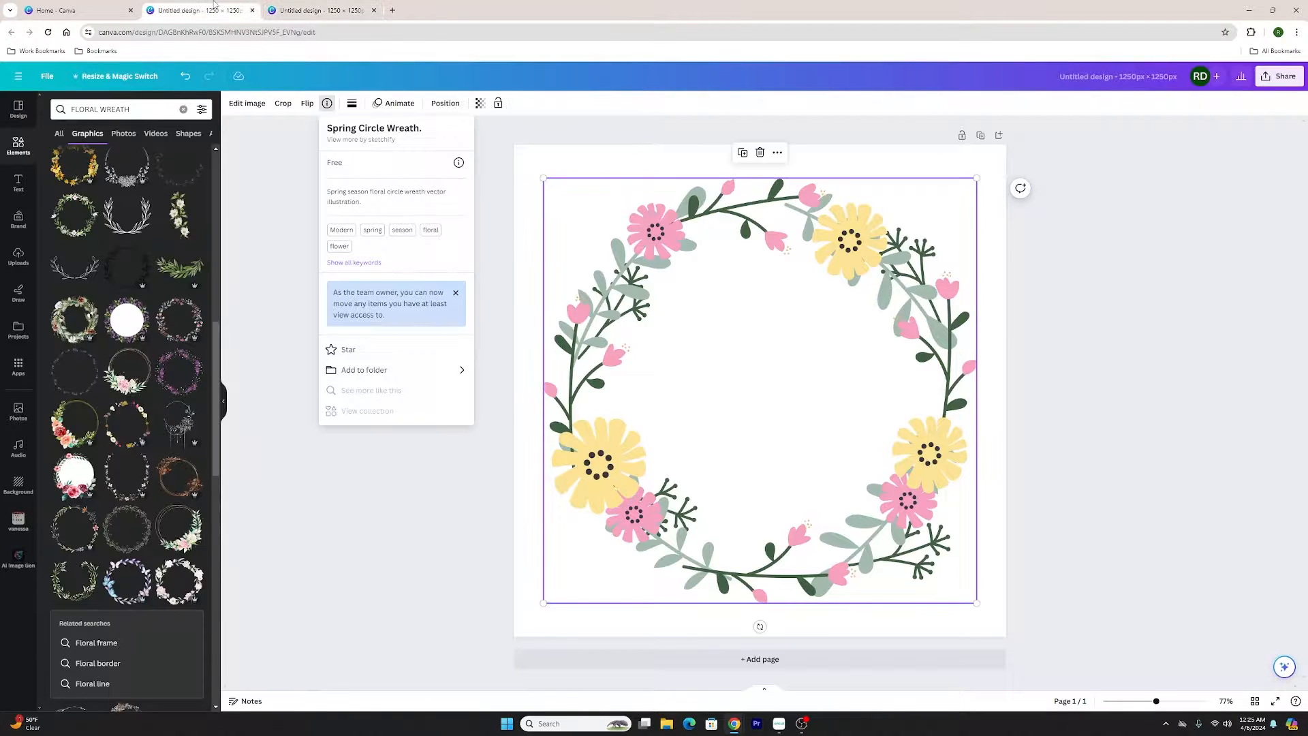
{"action": "left_click", "coordinate": [393, 139]}
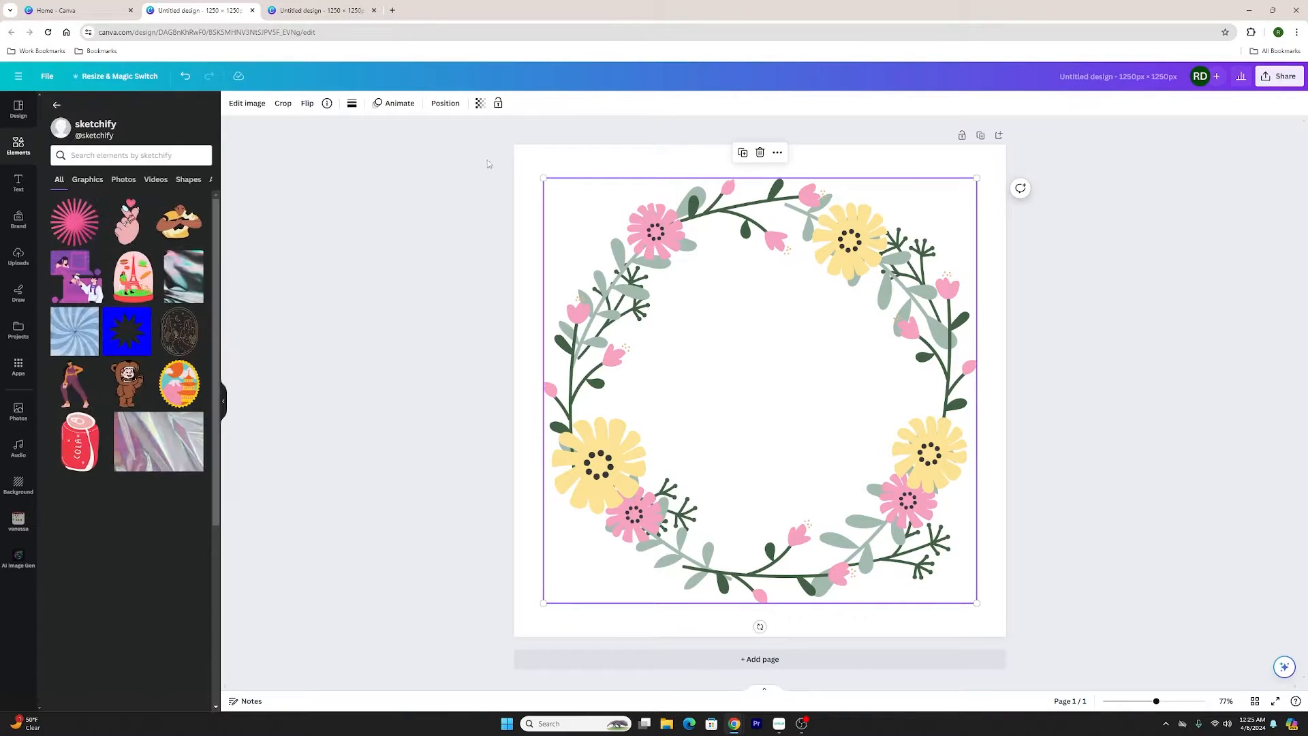
{"action": "left_click", "coordinate": [374, 10]}
Browse sketchify's elements and review the wreath's graphic information, leaving the wreath deselected at the end
{"action": "scroll", "coordinate": [171, 291], "scroll_direction": "down", "scroll_amount": 6}
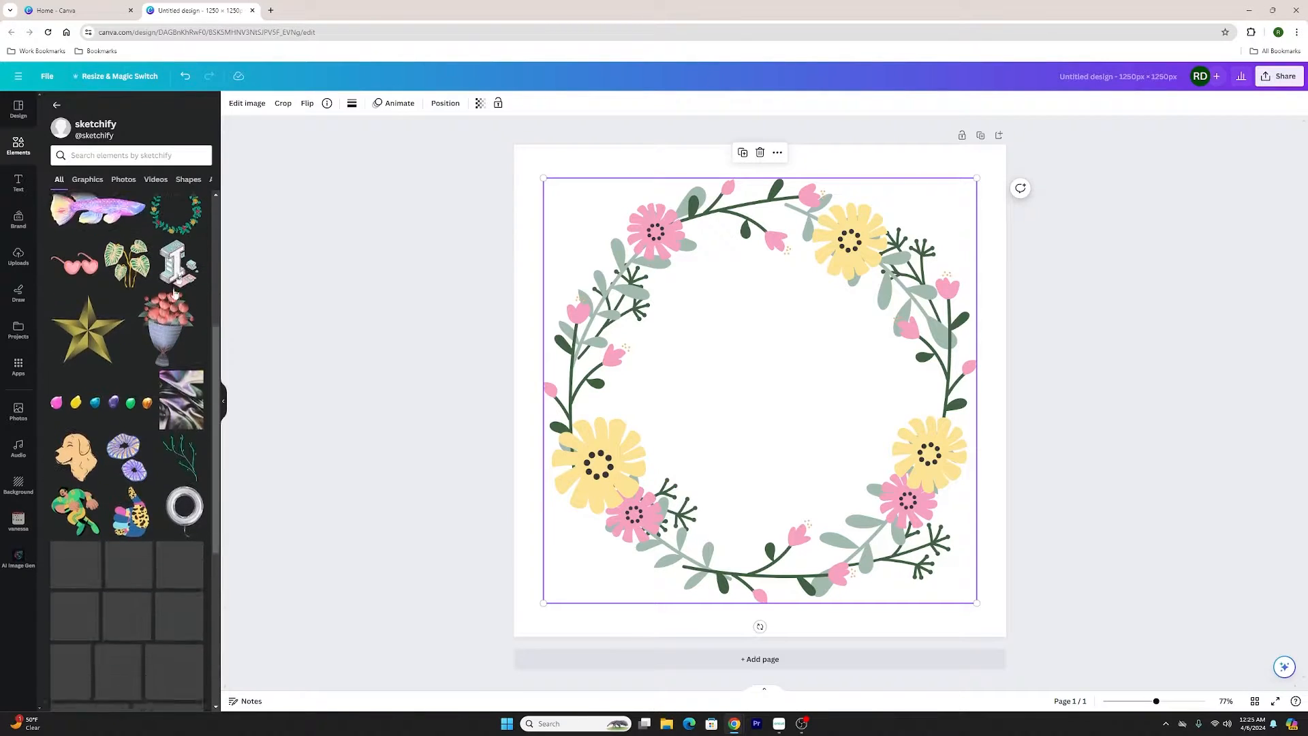
{"action": "scroll", "coordinate": [167, 286], "scroll_direction": "down", "scroll_amount": 6}
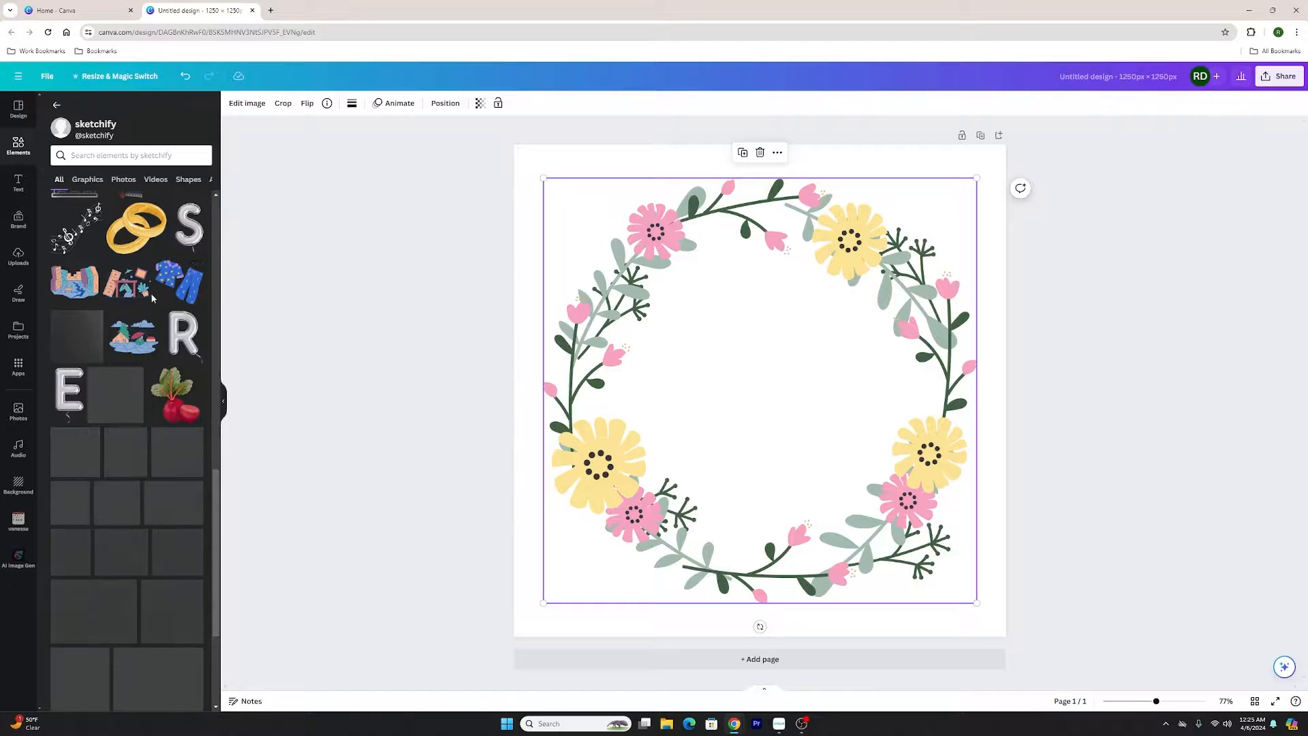
{"action": "scroll", "coordinate": [161, 286], "scroll_direction": "down", "scroll_amount": 1}
{"action": "scroll", "coordinate": [153, 290], "scroll_direction": "down", "scroll_amount": 7}
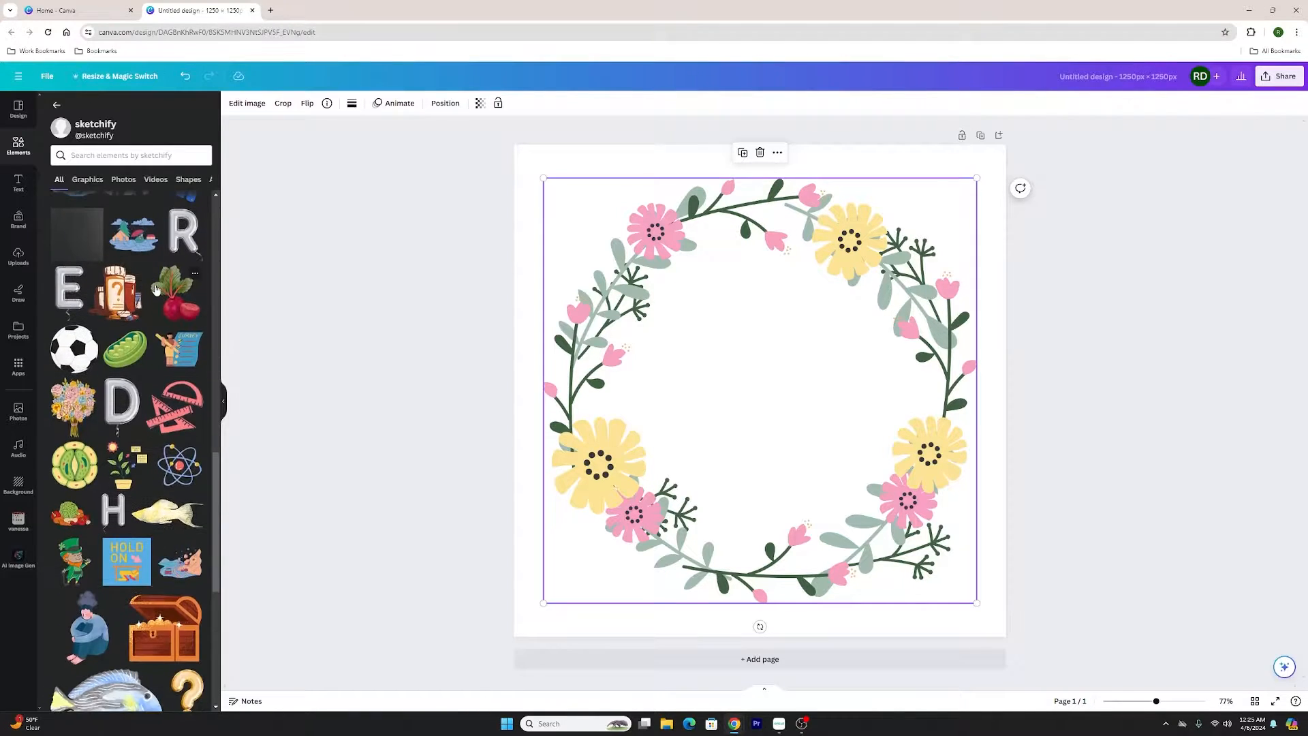
{"action": "left_click", "coordinate": [328, 104]}
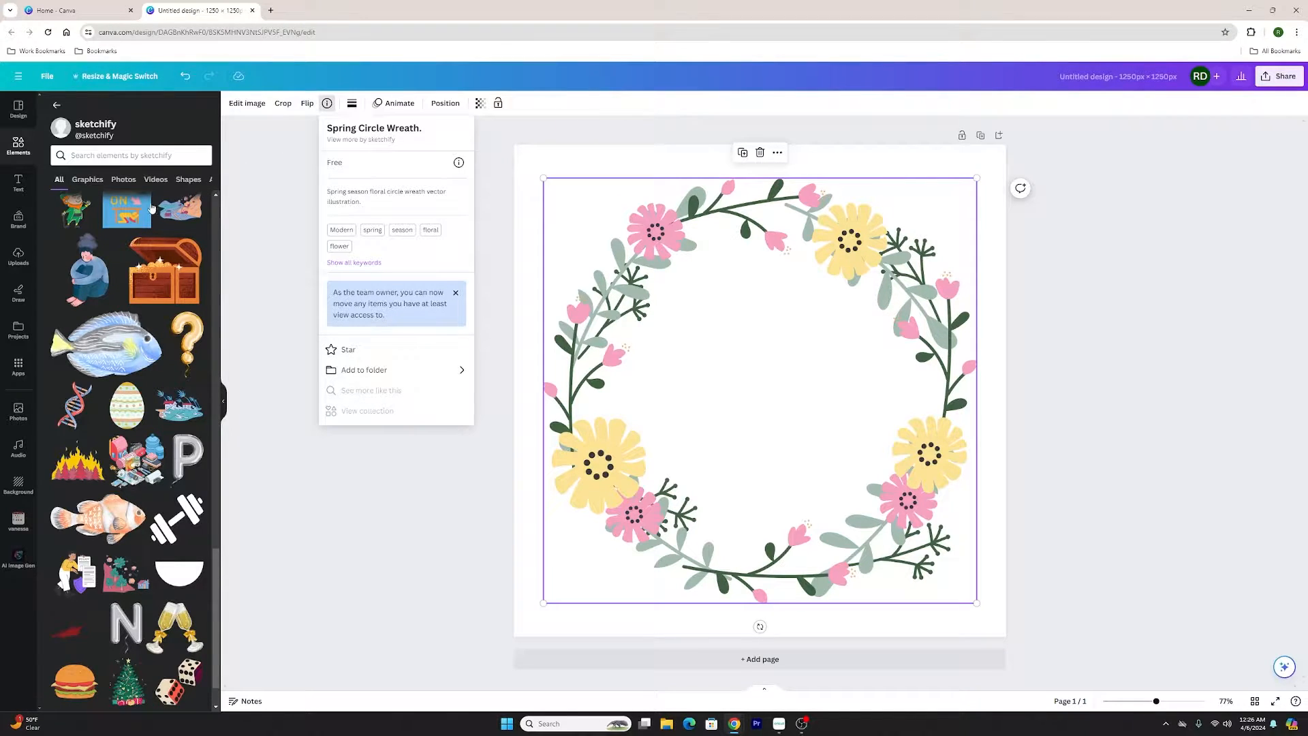
{"action": "scroll", "coordinate": [150, 205], "scroll_direction": "down", "scroll_amount": 3}
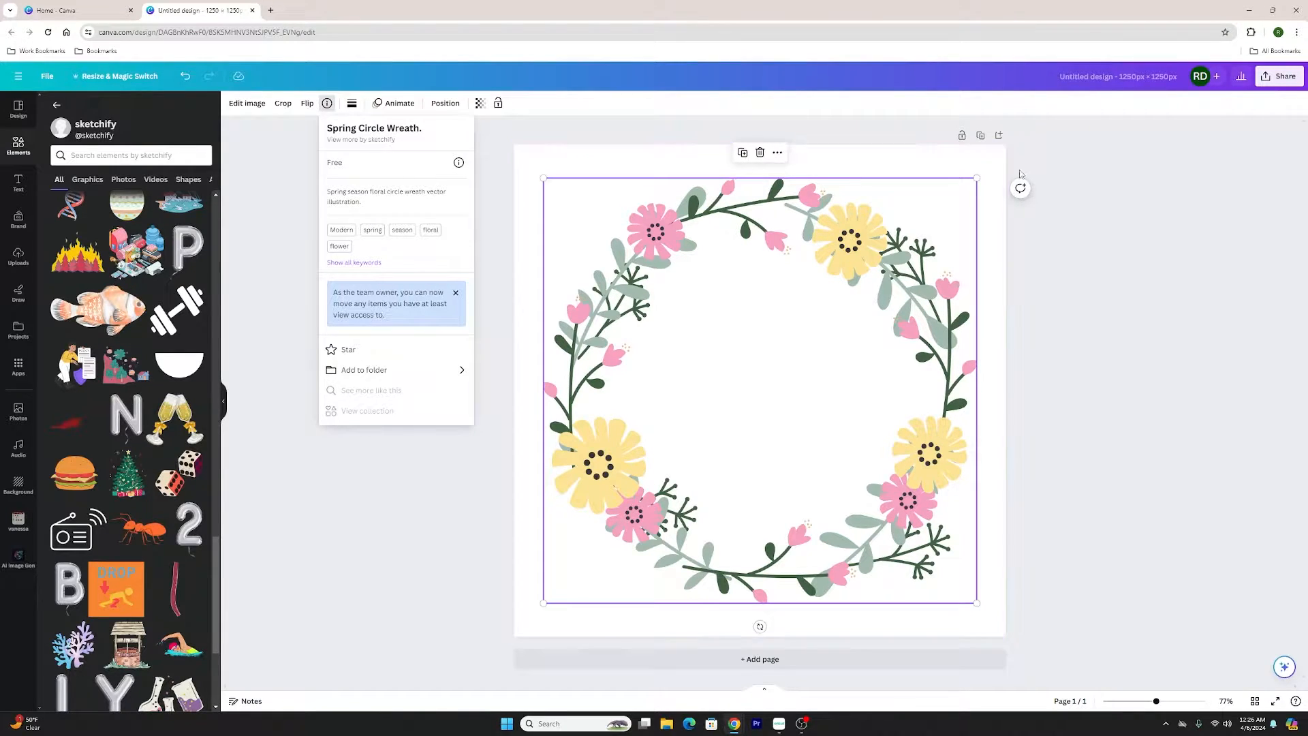
{"action": "left_click", "coordinate": [1060, 173]}
{"action": "left_click", "coordinate": [1085, 164]}
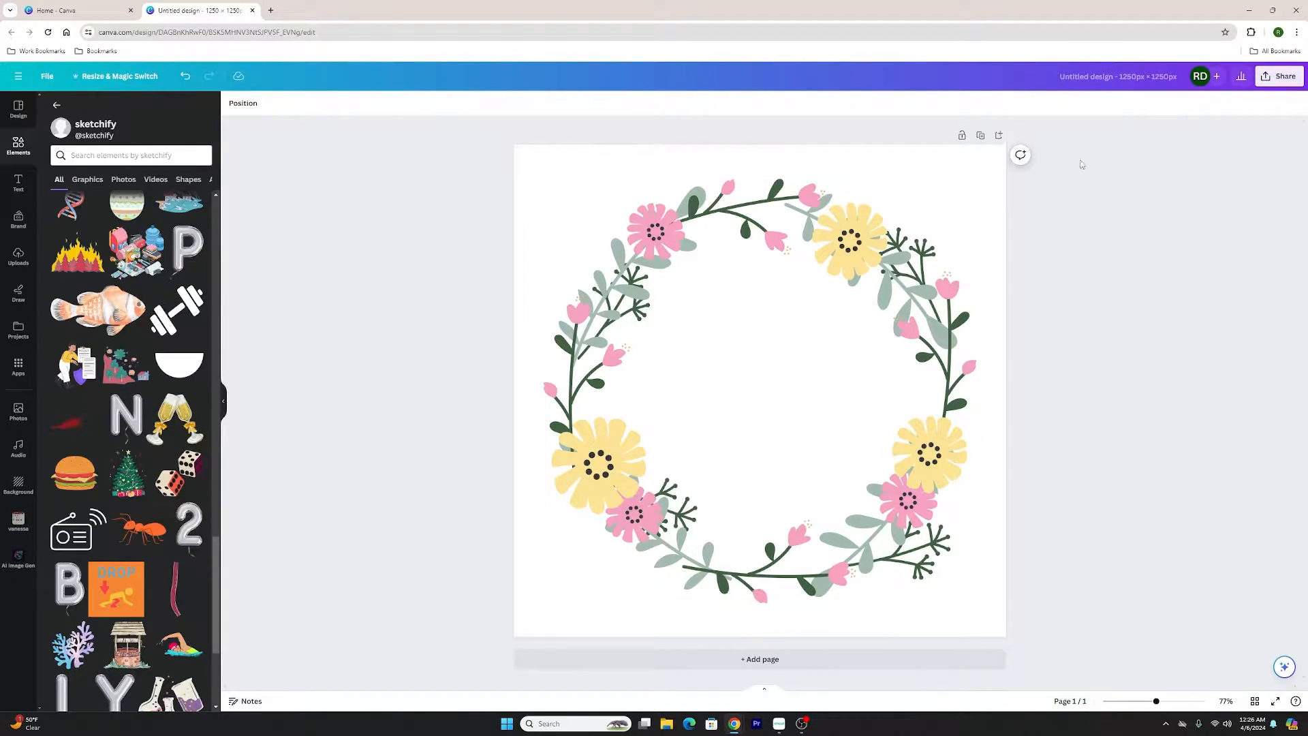
Enlarge the wreath from its top-left and bottom-right corners so it nearly fills the page, and deselect it
{"action": "left_click", "coordinate": [758, 260]}
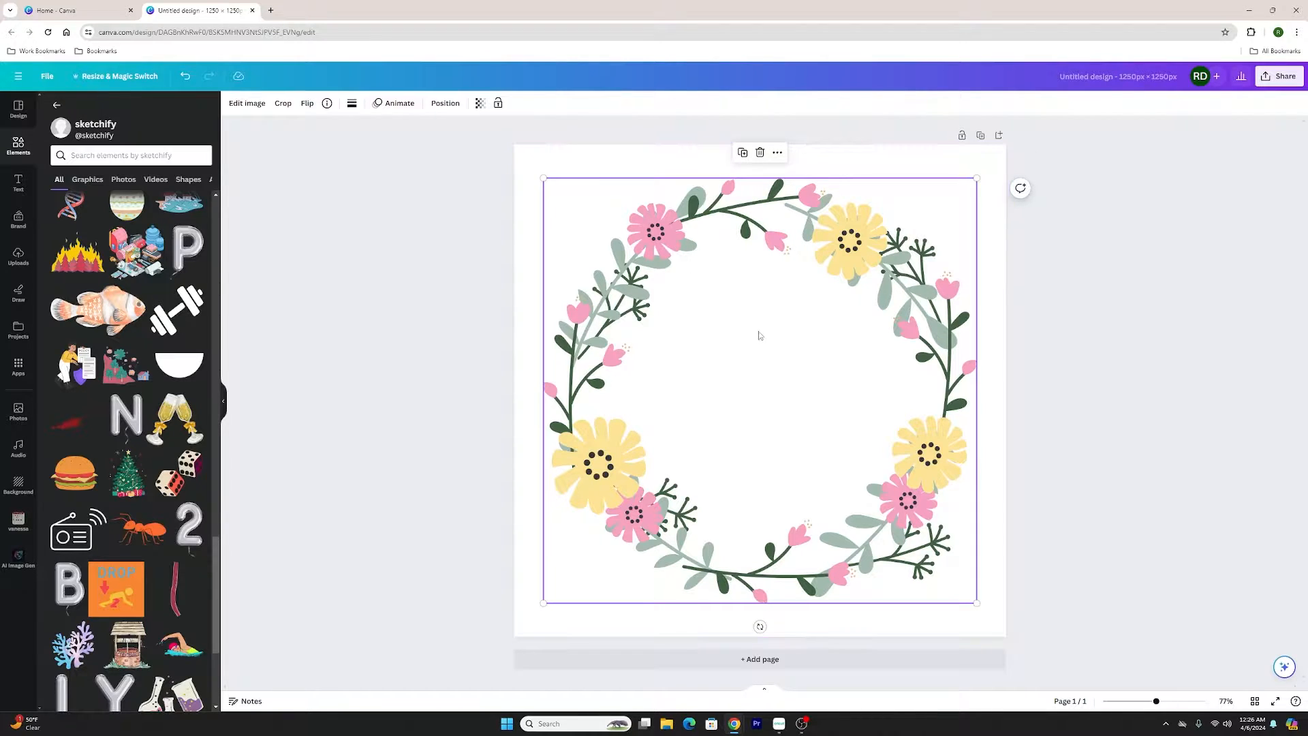
{"action": "left_click_drag", "start_coordinate": [543, 177], "coordinate": [519, 154]}
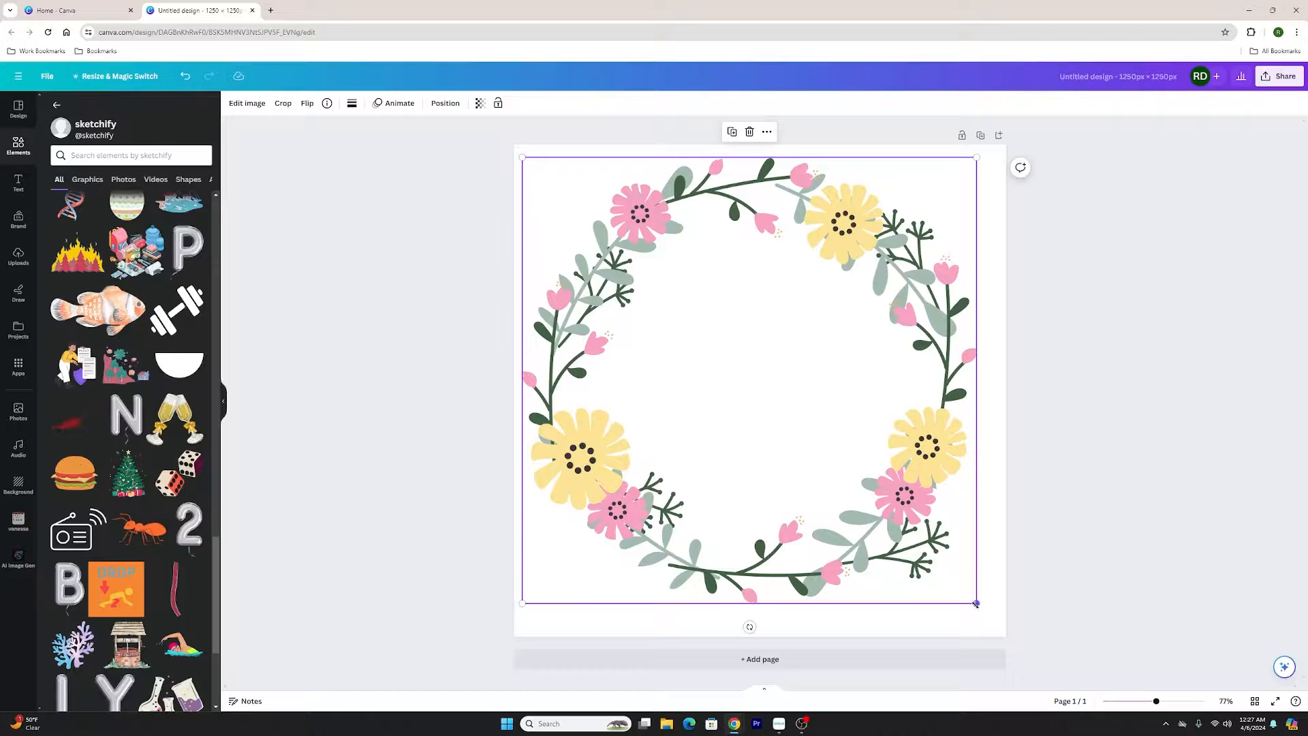
{"action": "left_click_drag", "start_coordinate": [976, 604], "coordinate": [993, 621]}
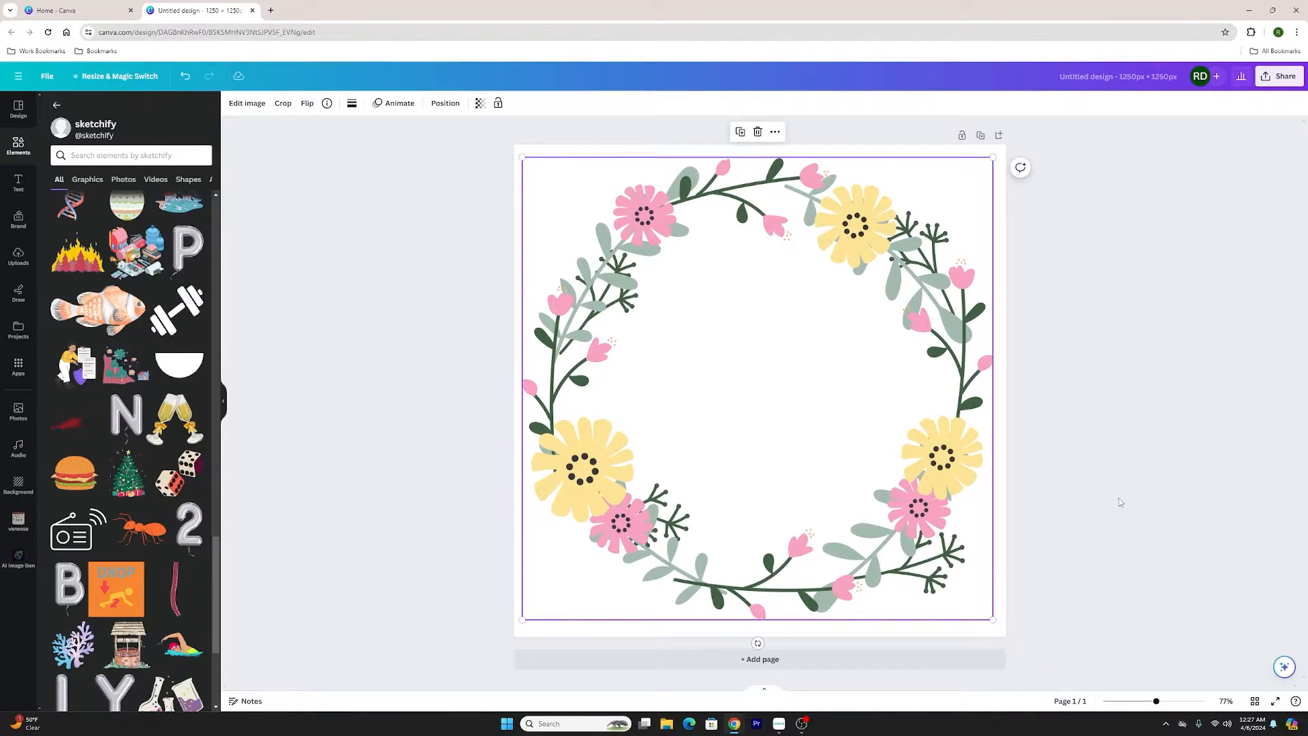
{"action": "left_click", "coordinate": [1051, 391]}
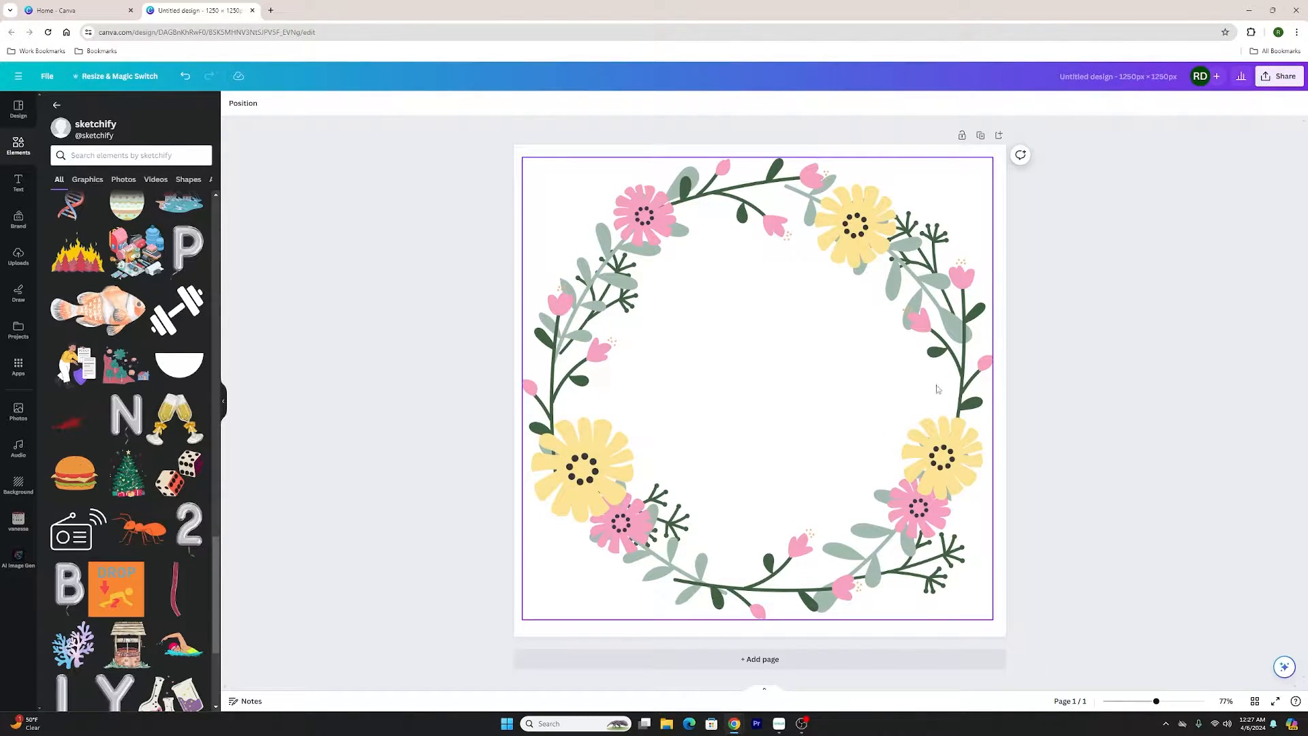
Download the design as a PNG with a transparent background at 1,250 × 1,250 px
{"action": "left_click", "coordinate": [1276, 87]}
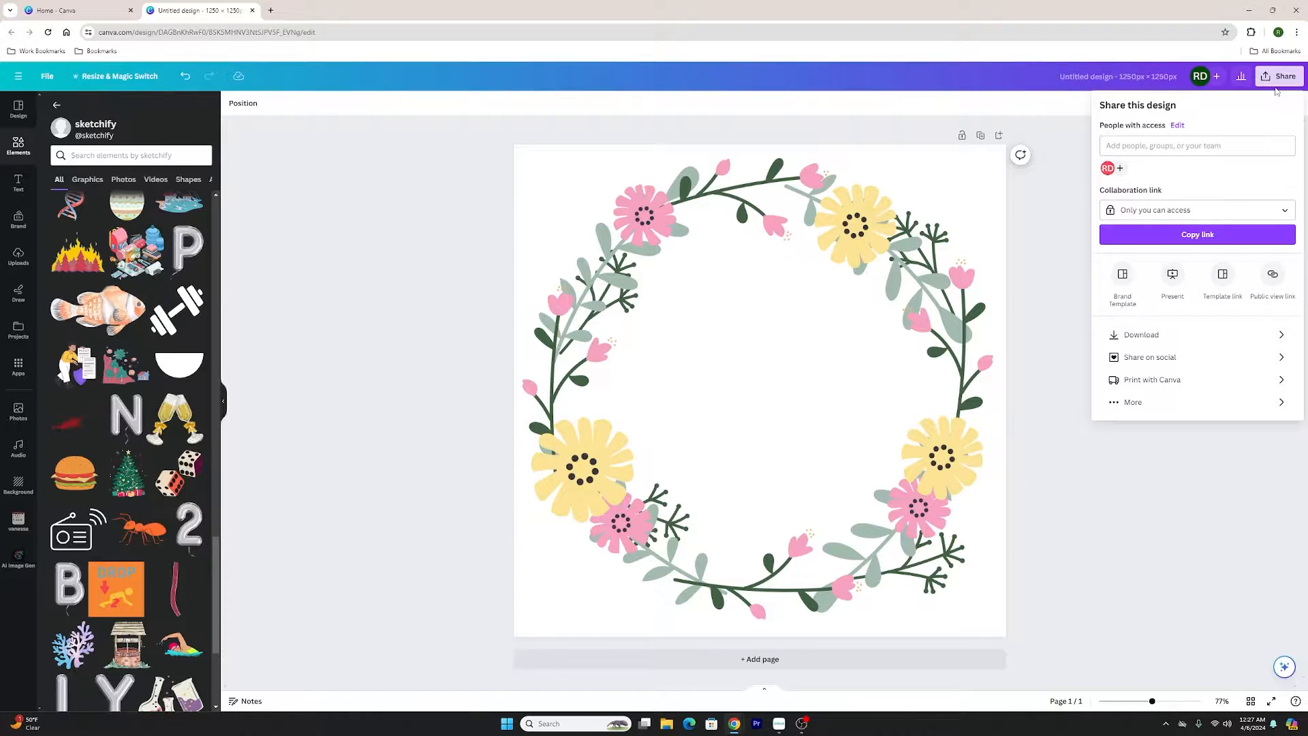
{"action": "left_click", "coordinate": [1148, 336]}
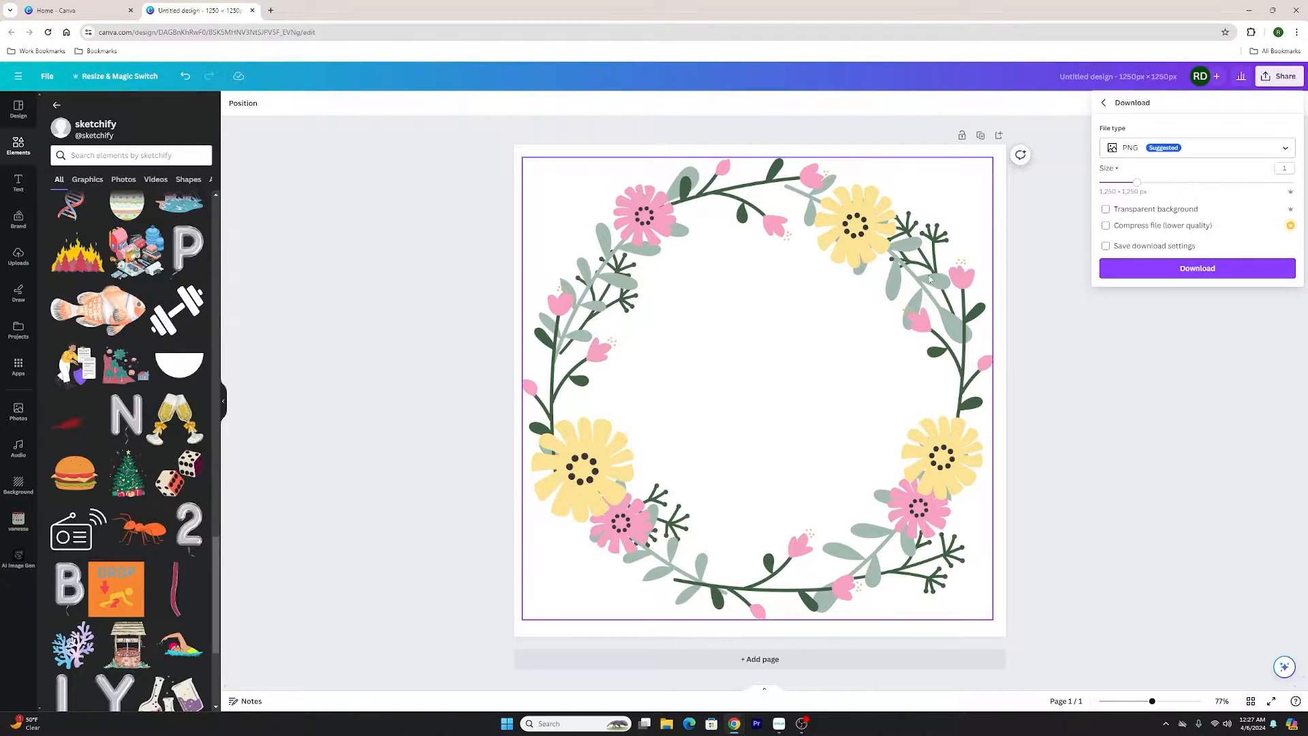
{"action": "left_click", "coordinate": [1162, 213]}
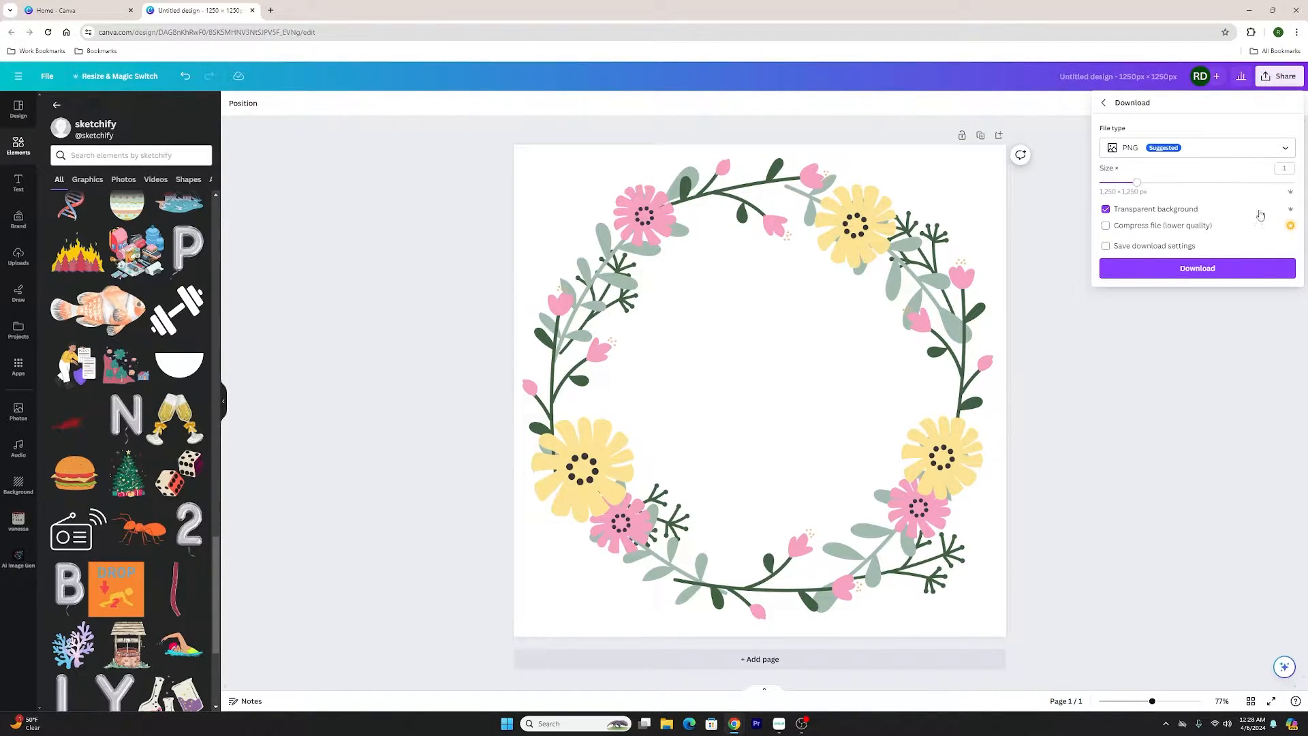
{"action": "left_click", "coordinate": [1212, 275]}
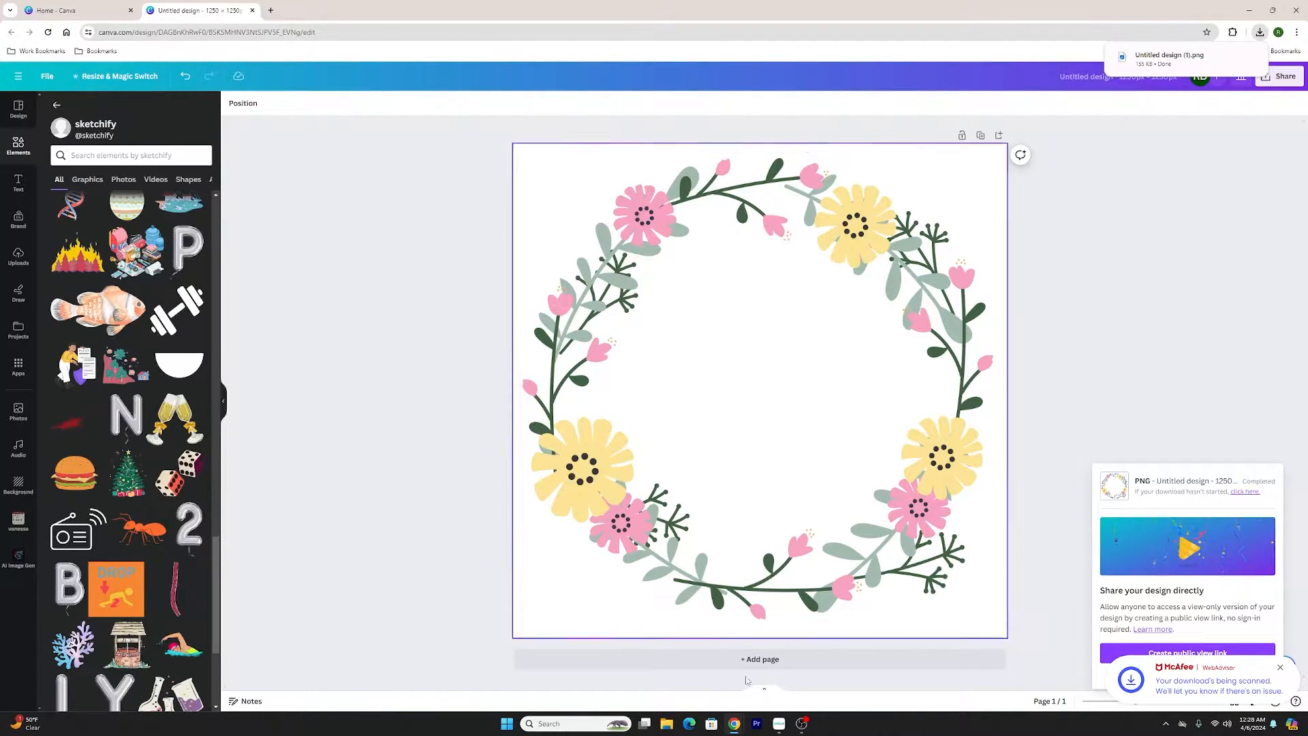
Switch to Cricut Design Space, start an image upload and select the PNG file Untitled design (1) in Downloads
{"action": "left_click", "coordinate": [779, 724]}
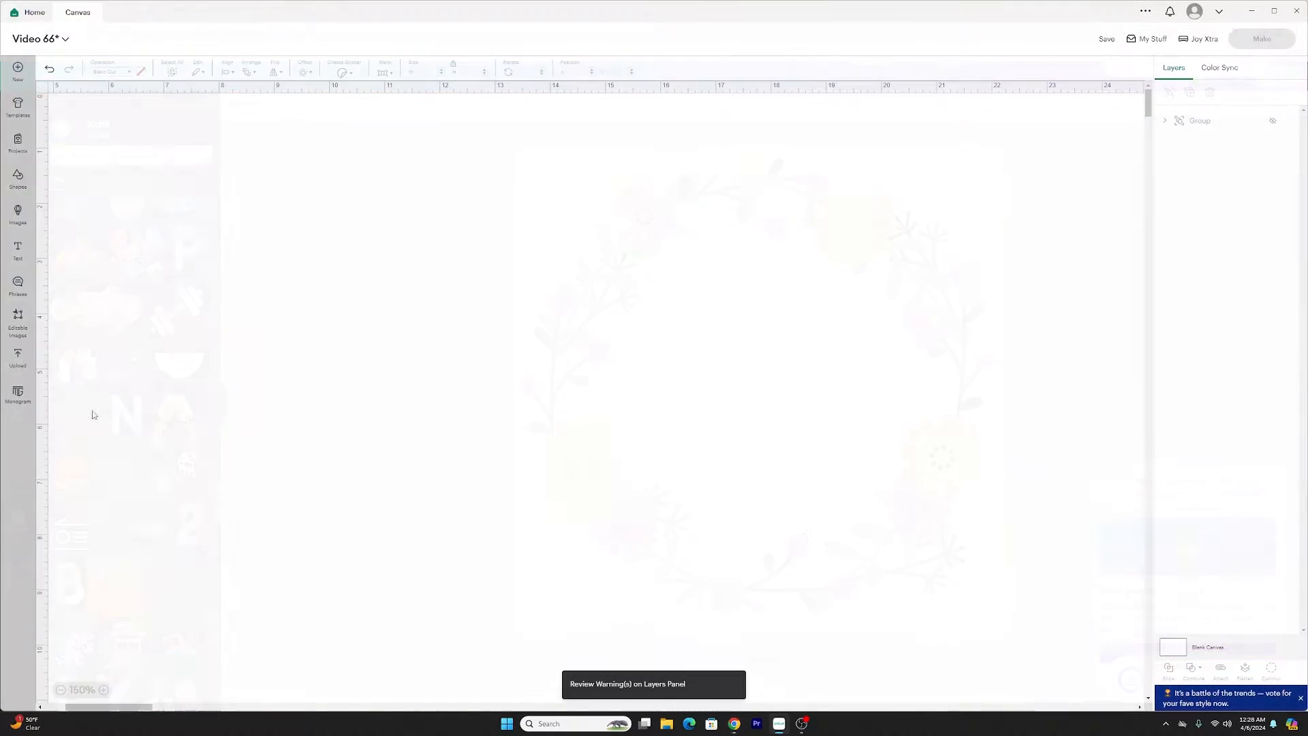
{"action": "left_click", "coordinate": [18, 361]}
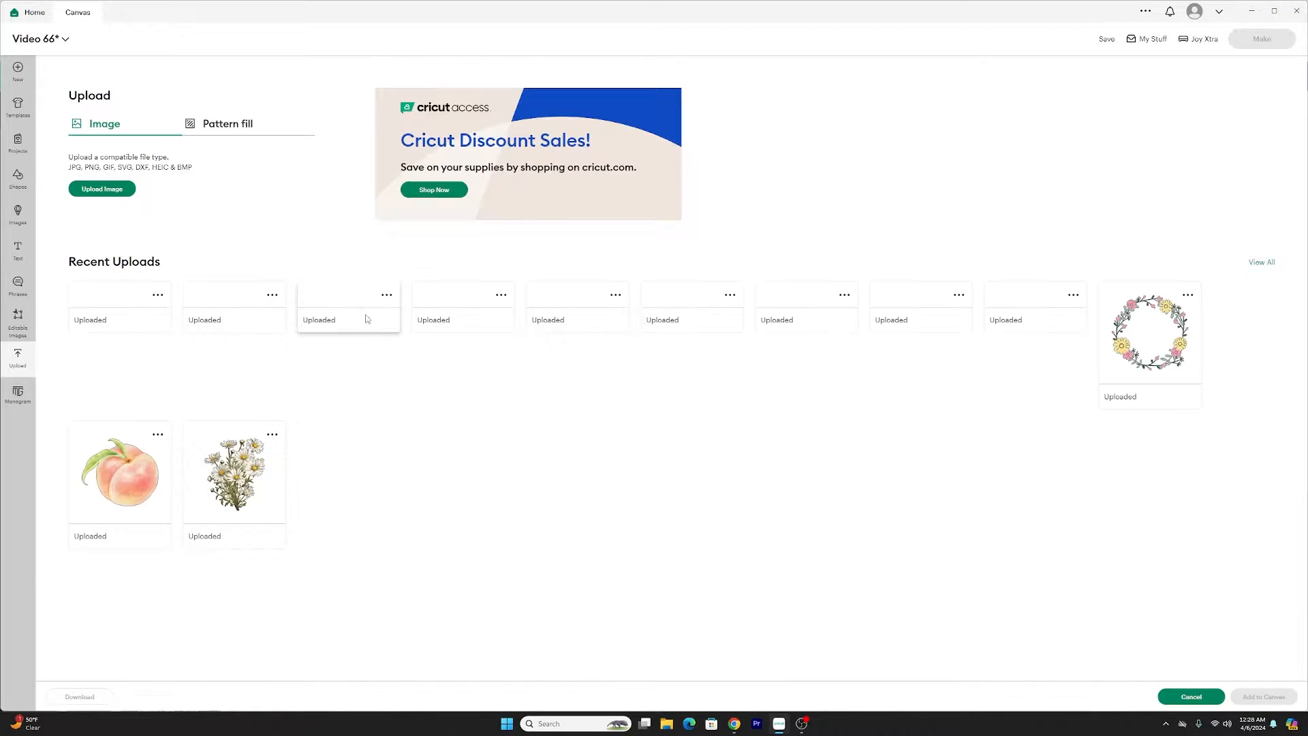
{"action": "left_click", "coordinate": [116, 188]}
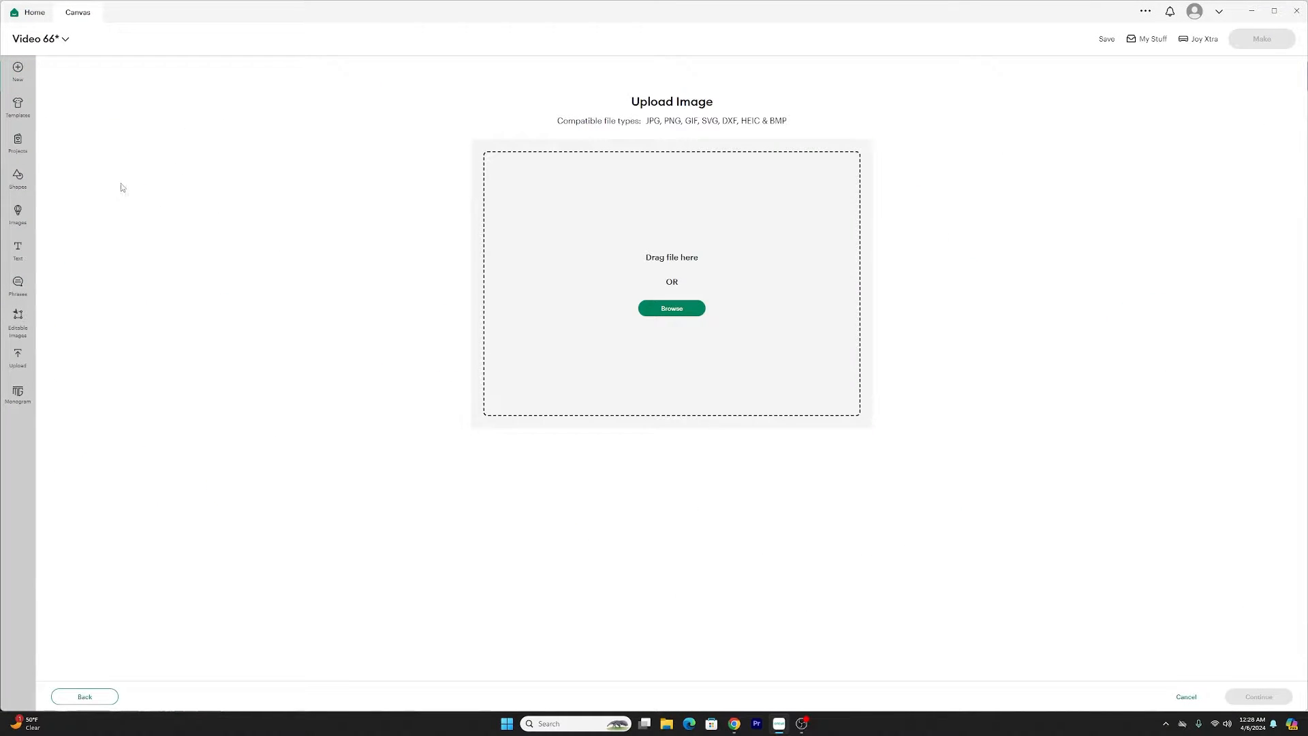
{"action": "left_click", "coordinate": [678, 308]}
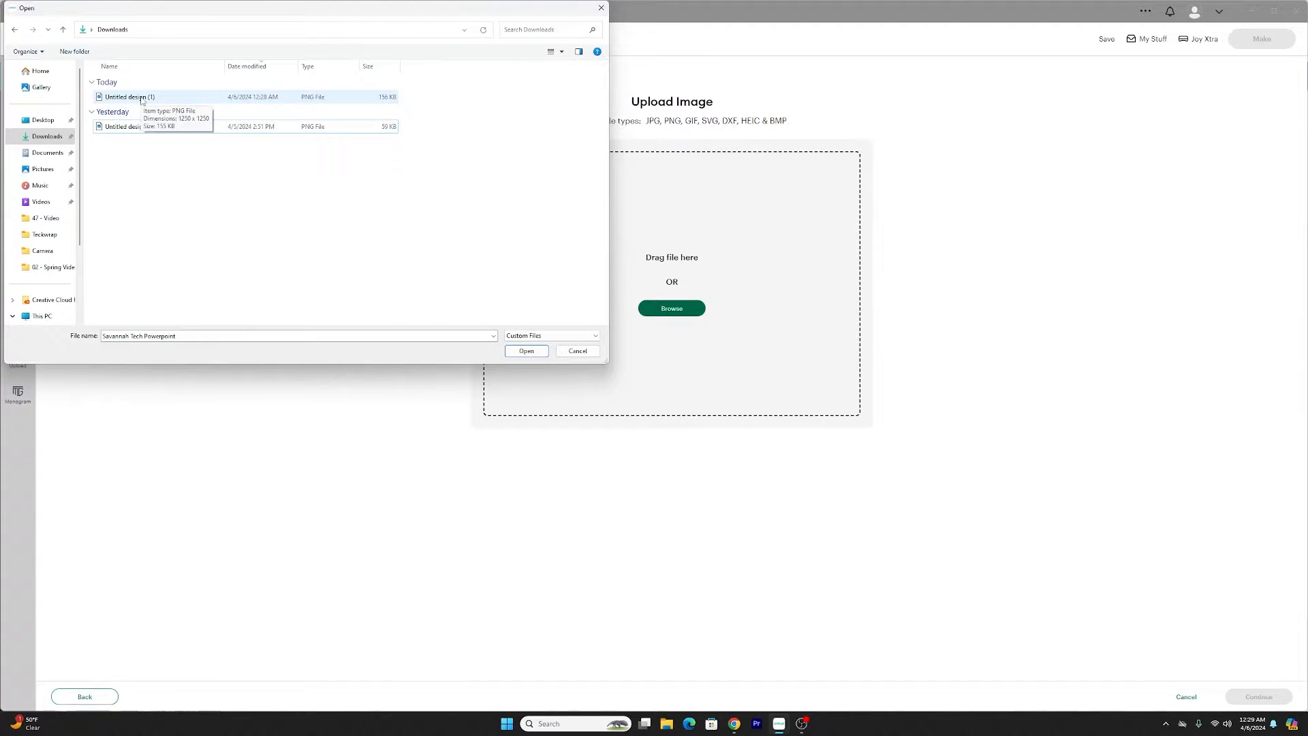
{"action": "left_click", "coordinate": [142, 100]}
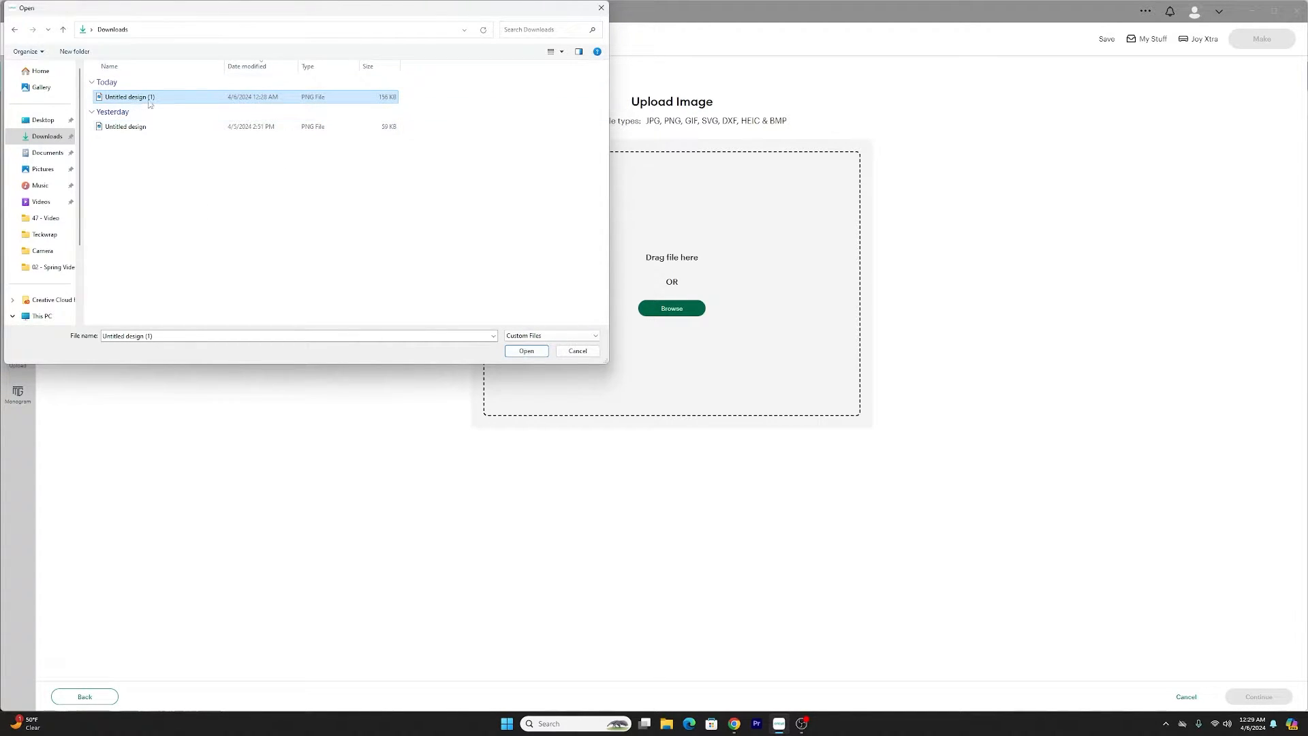
{"action": "left_click", "coordinate": [736, 726]}
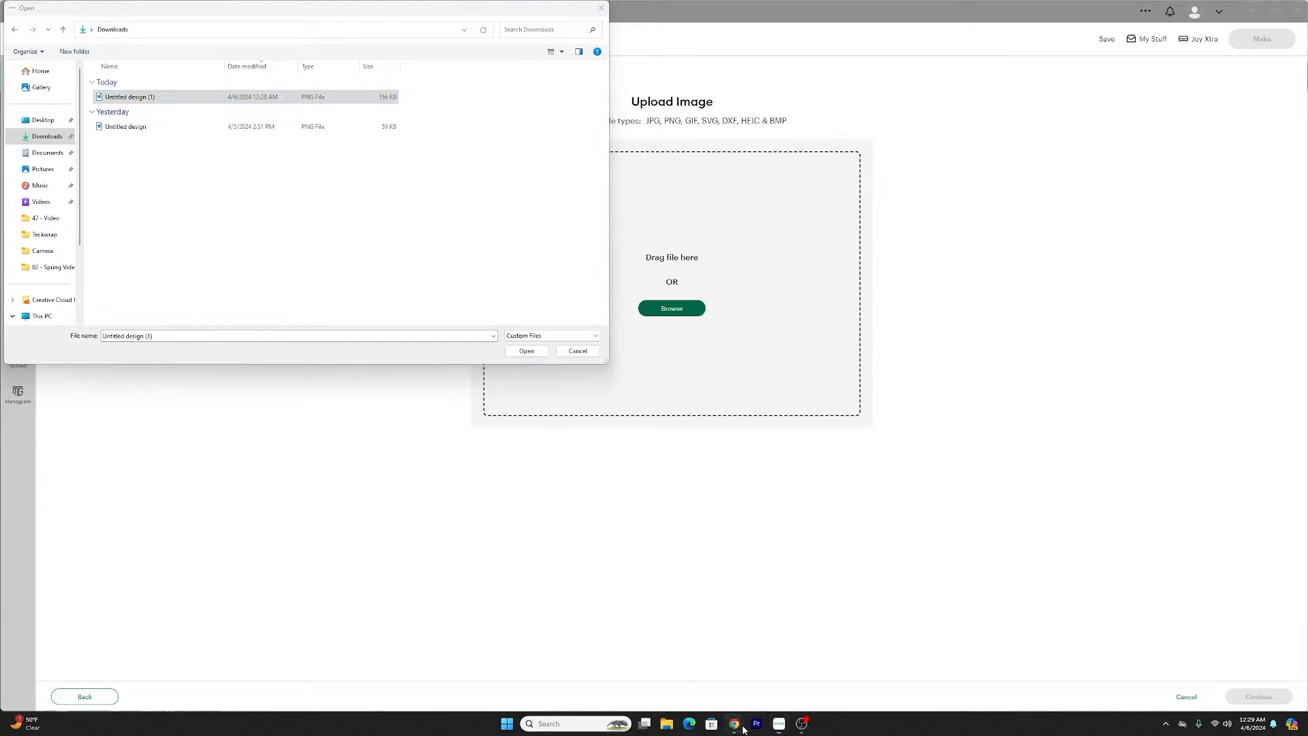
{"action": "left_click", "coordinate": [791, 693]}
{"action": "left_click", "coordinate": [735, 727]}
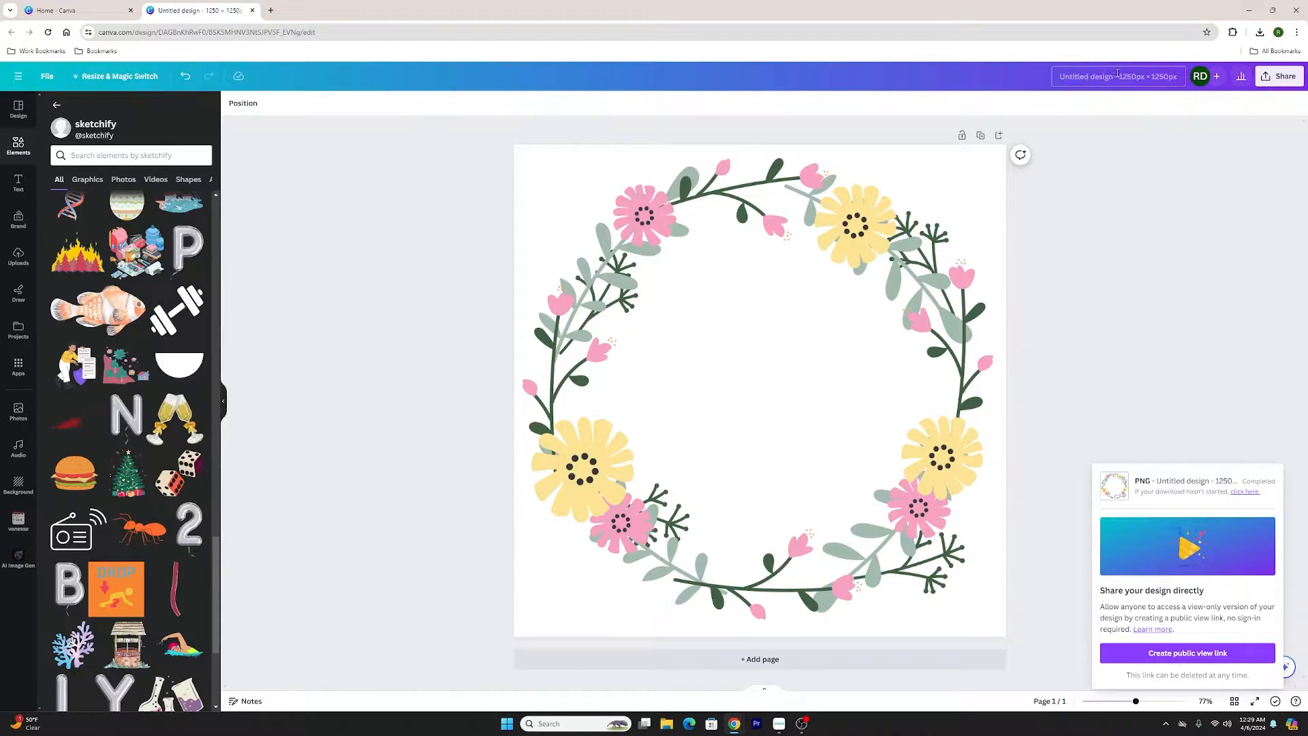
{"action": "left_click", "coordinate": [1248, 11]}
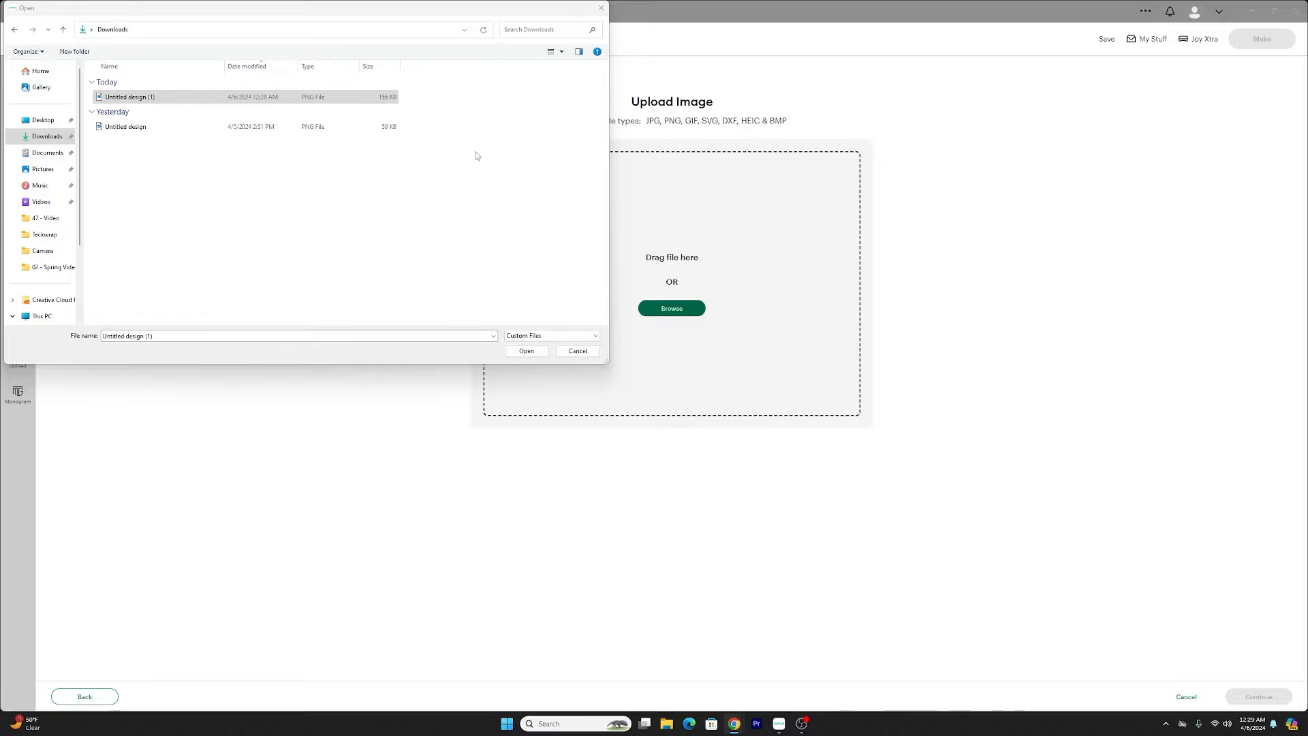
Open the selected Untitled design (1) file and continue to the Background Remover
{"action": "left_click", "coordinate": [528, 355]}
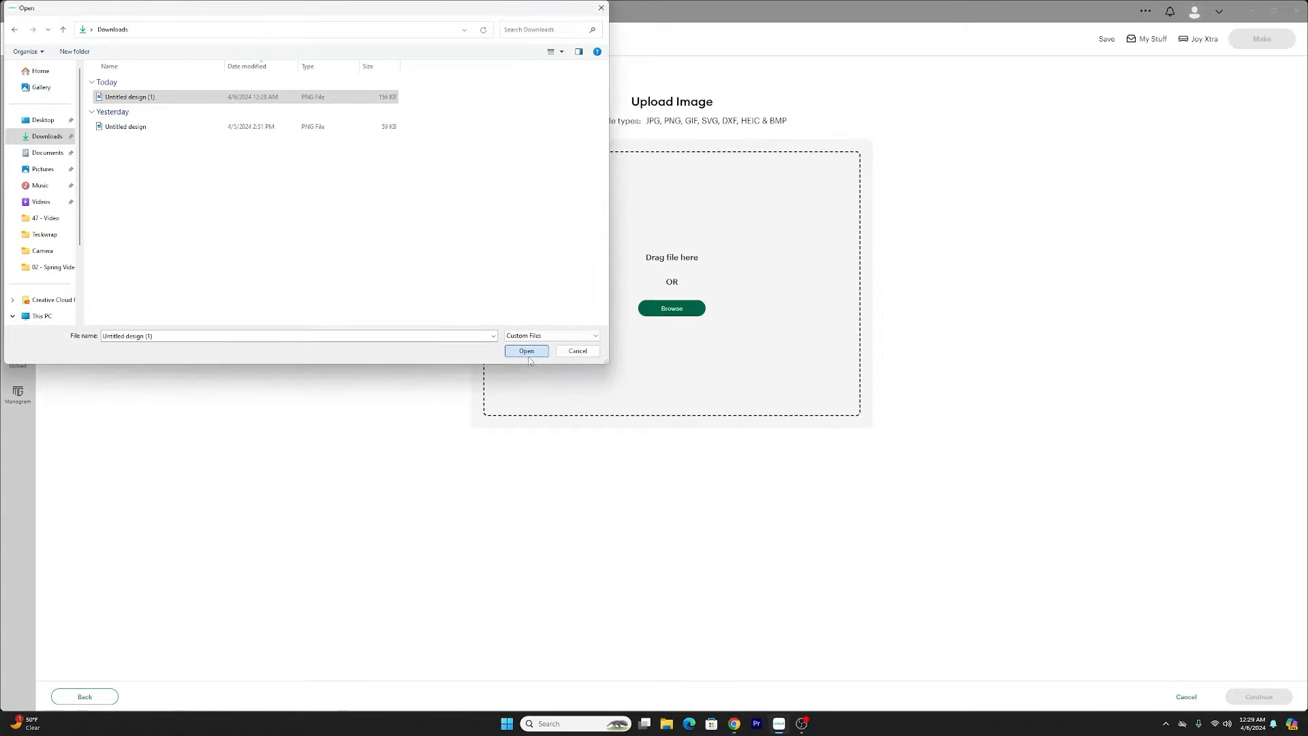
{"action": "left_click", "coordinate": [528, 357]}
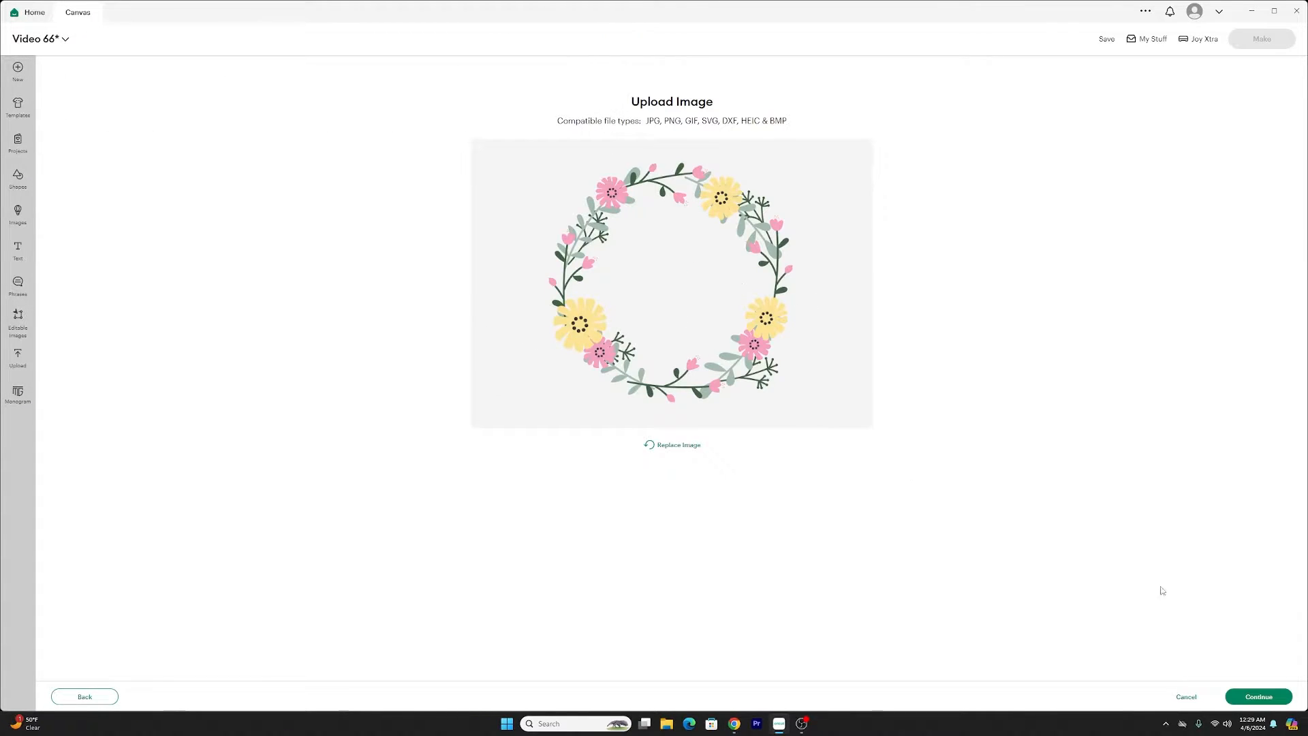
{"action": "left_click", "coordinate": [1258, 697]}
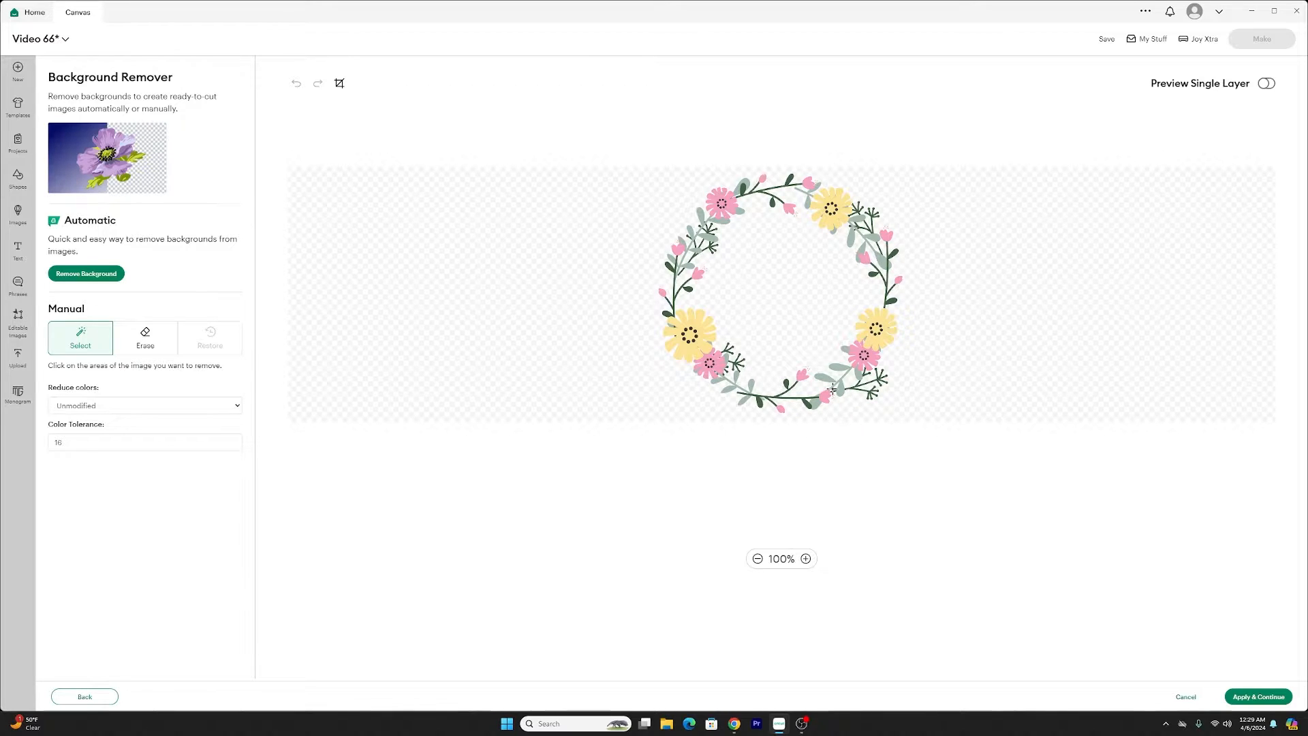
Inspect the wreath at 150% in the Background Remover, return to 100% and apply it without removing anything
{"action": "left_click", "coordinate": [805, 557]}
{"action": "left_click", "coordinate": [805, 558]}
{"action": "scroll", "coordinate": [931, 355], "scroll_direction": "down", "scroll_amount": 2}
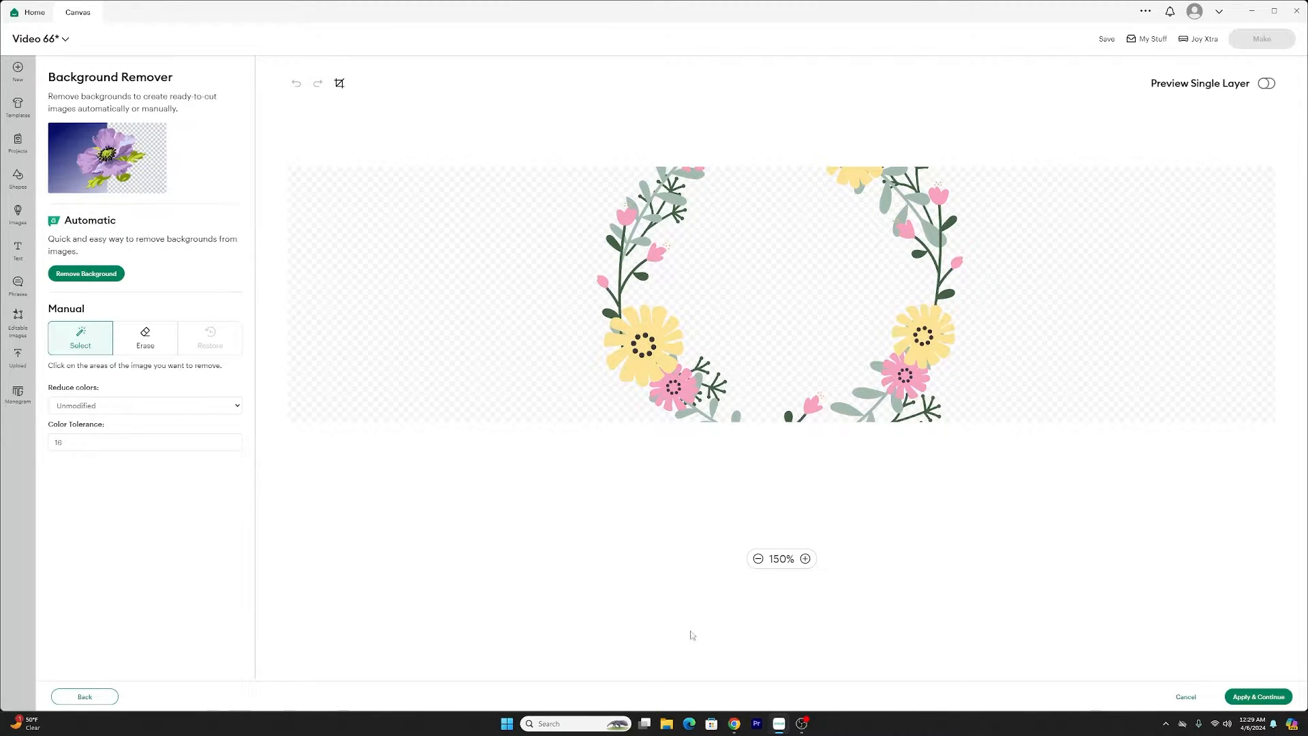
{"action": "left_click", "coordinate": [758, 559]}
{"action": "left_click", "coordinate": [758, 558]}
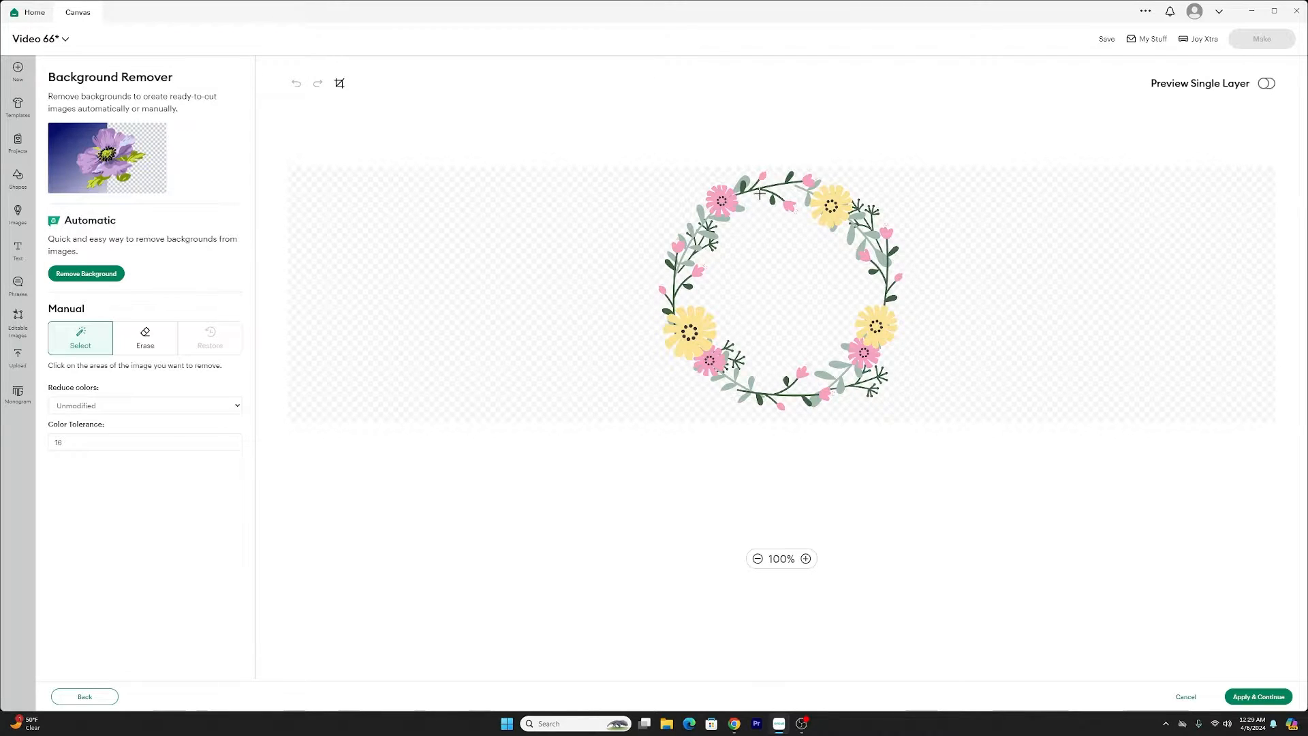
{"action": "left_click", "coordinate": [1258, 696]}
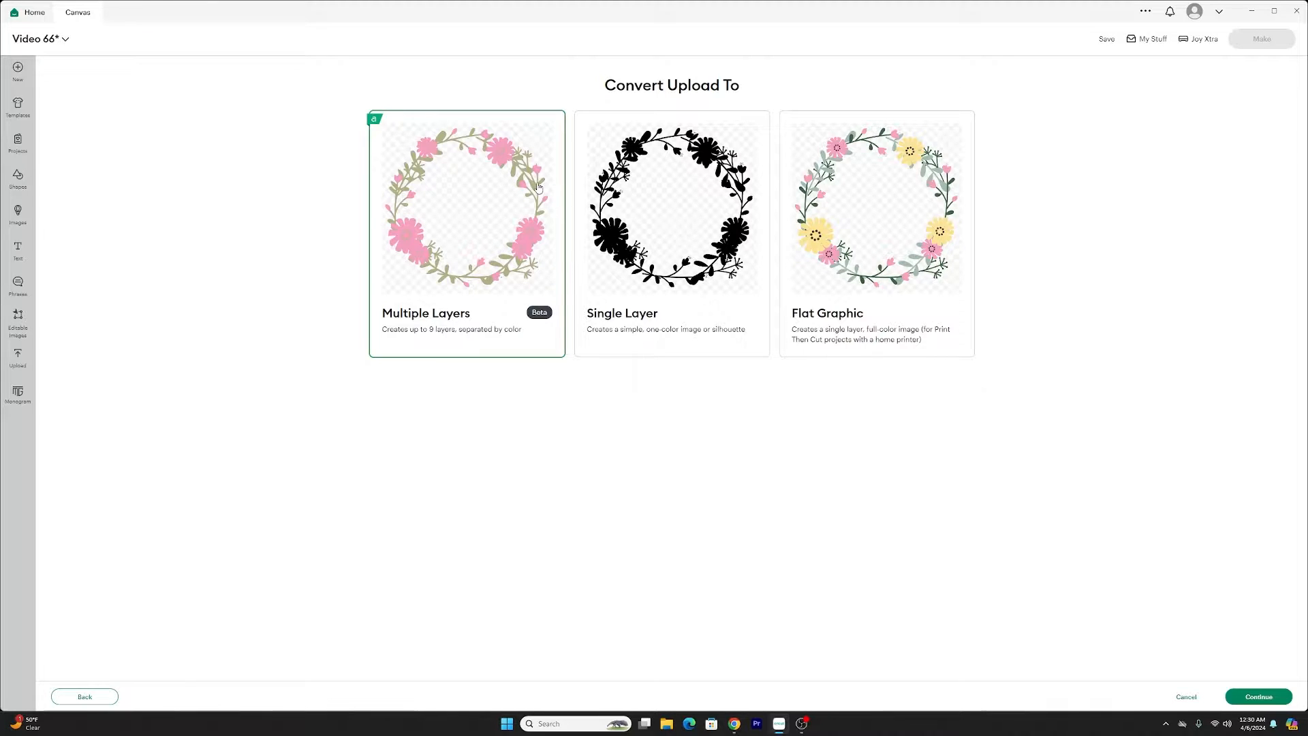
Convert the wreath to a Flat Graphic, upload it under the name Untitled design (1) and place it on the canvas
{"action": "left_click", "coordinate": [917, 164]}
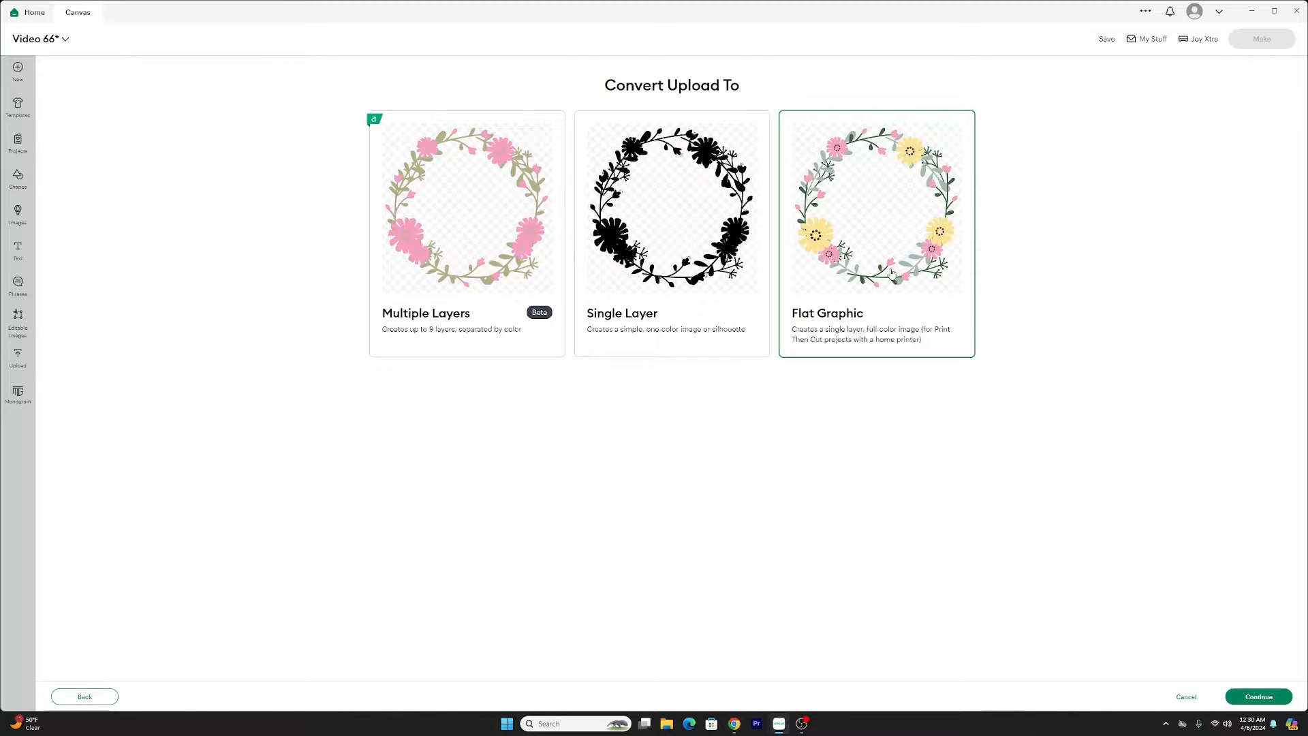
{"action": "left_click", "coordinate": [1260, 699]}
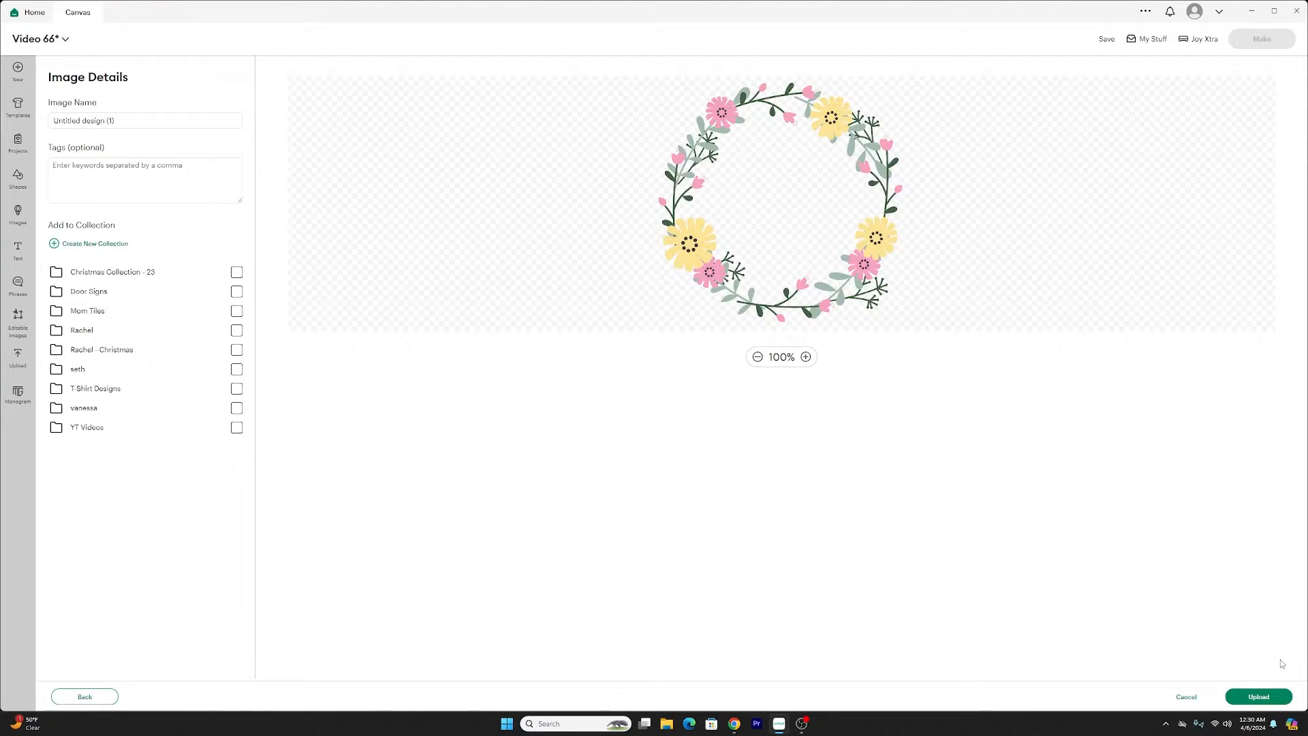
{"action": "left_click", "coordinate": [1267, 692]}
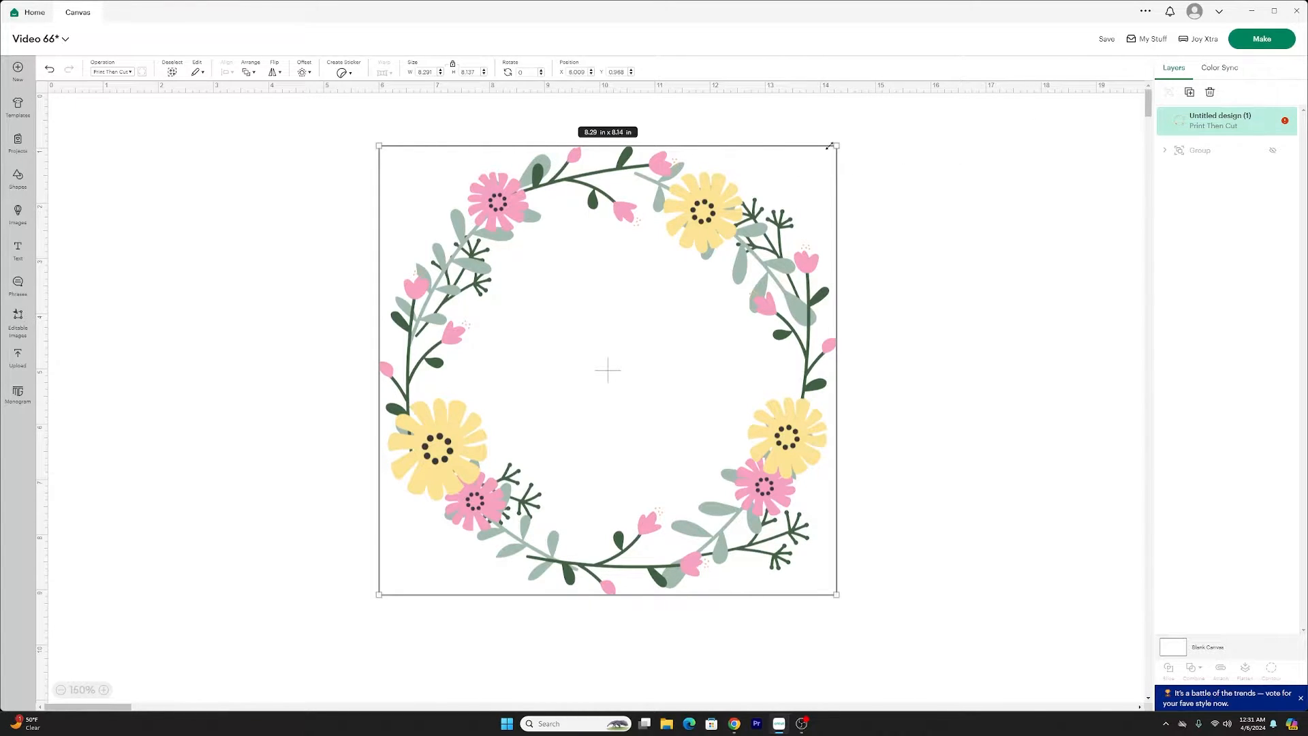
Scale the uploaded wreath down to about 5.34 × 5.24 in and move it up and to the right on the canvas
{"action": "left_click_drag", "start_coordinate": [836, 145], "coordinate": [687, 292]}
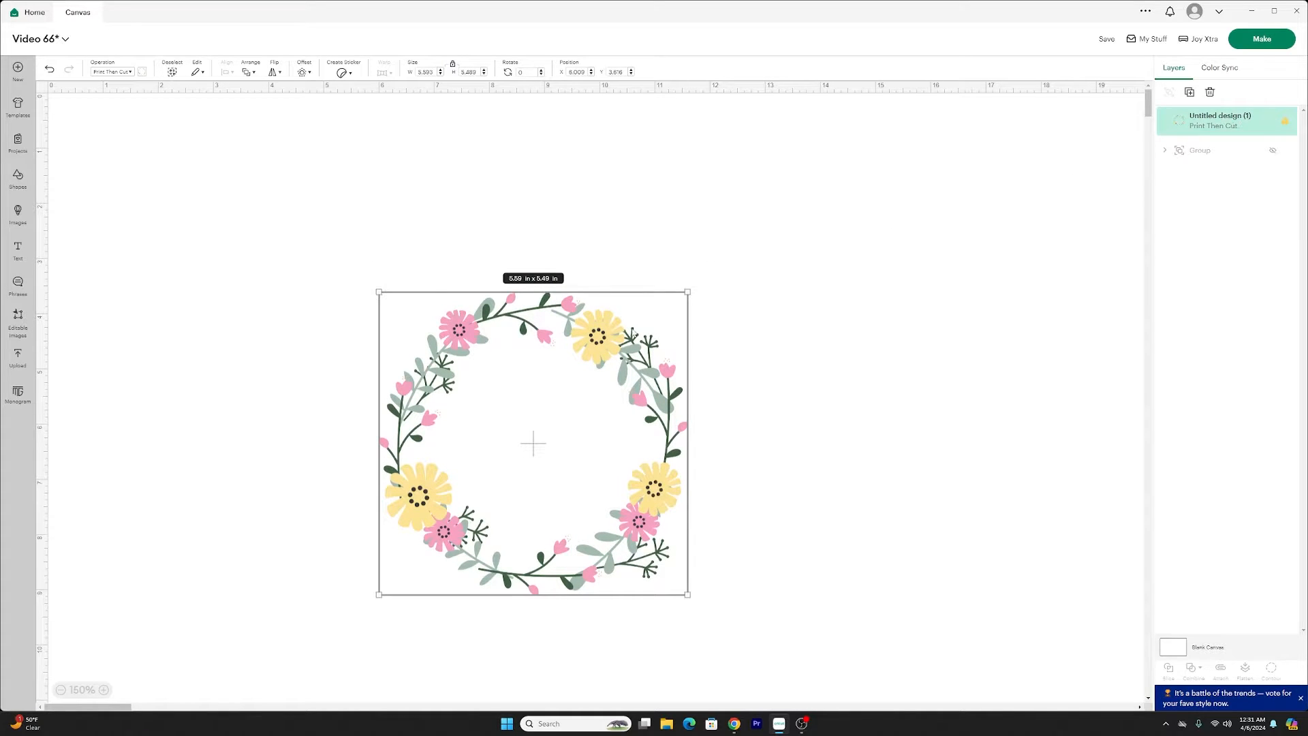
{"action": "mouse_move", "coordinate": [686, 293]}
{"action": "left_mouse_down"}
{"action": "mouse_move", "coordinate": [663, 315]}
{"action": "mouse_move", "coordinate": [673, 307]}
{"action": "left_mouse_up"}
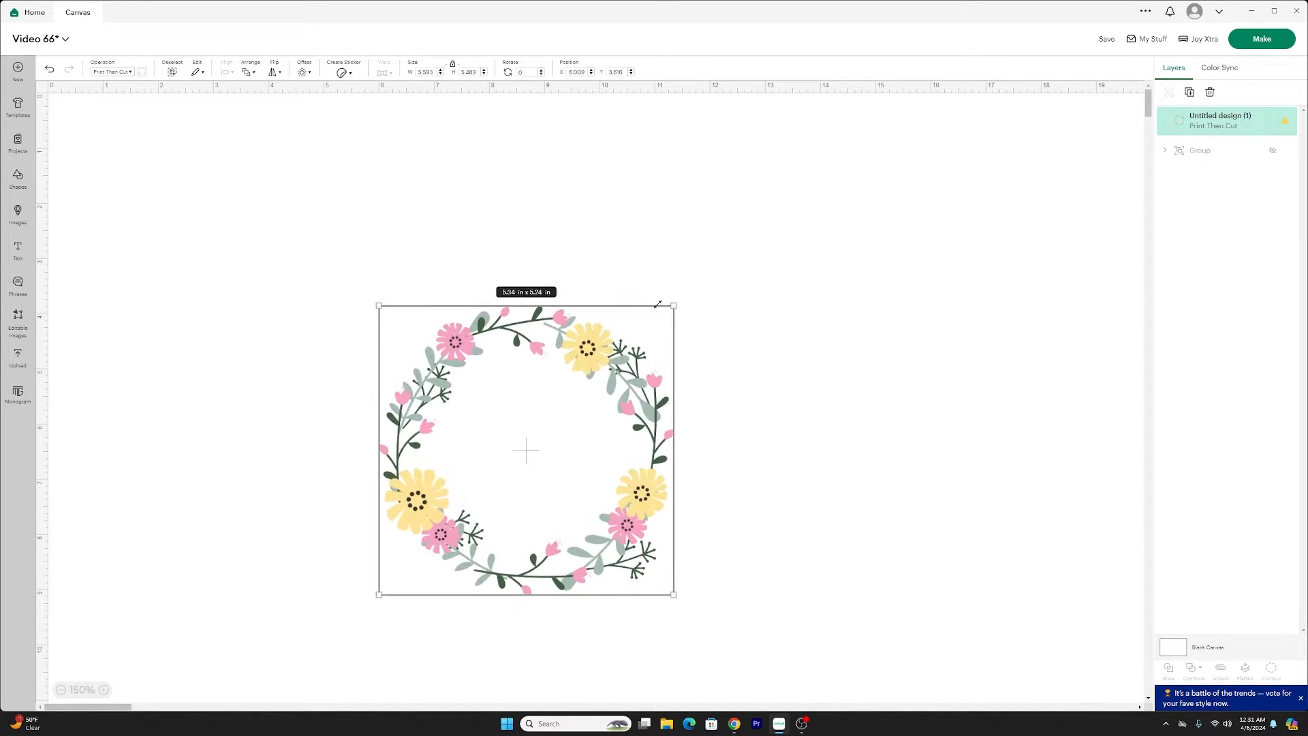
{"action": "left_click_drag", "start_coordinate": [601, 390], "coordinate": [652, 336]}
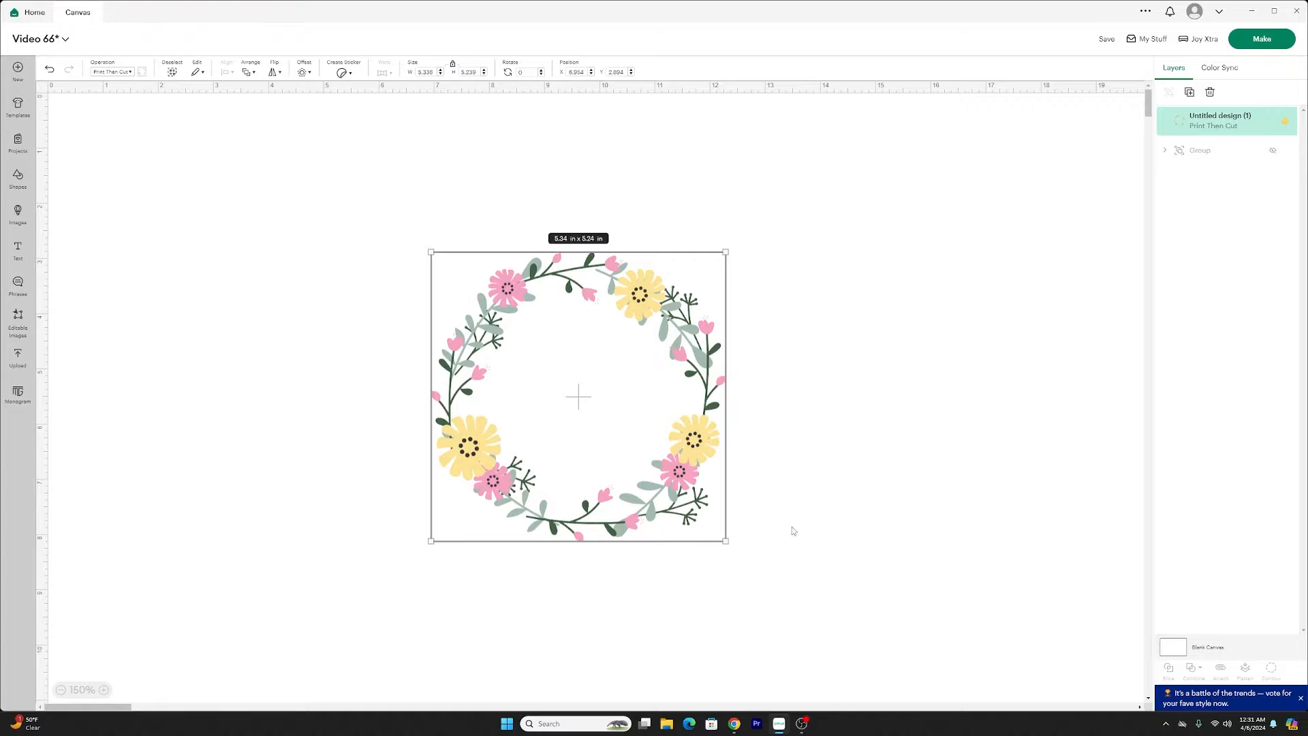
{"action": "mouse_move", "coordinate": [802, 725]}
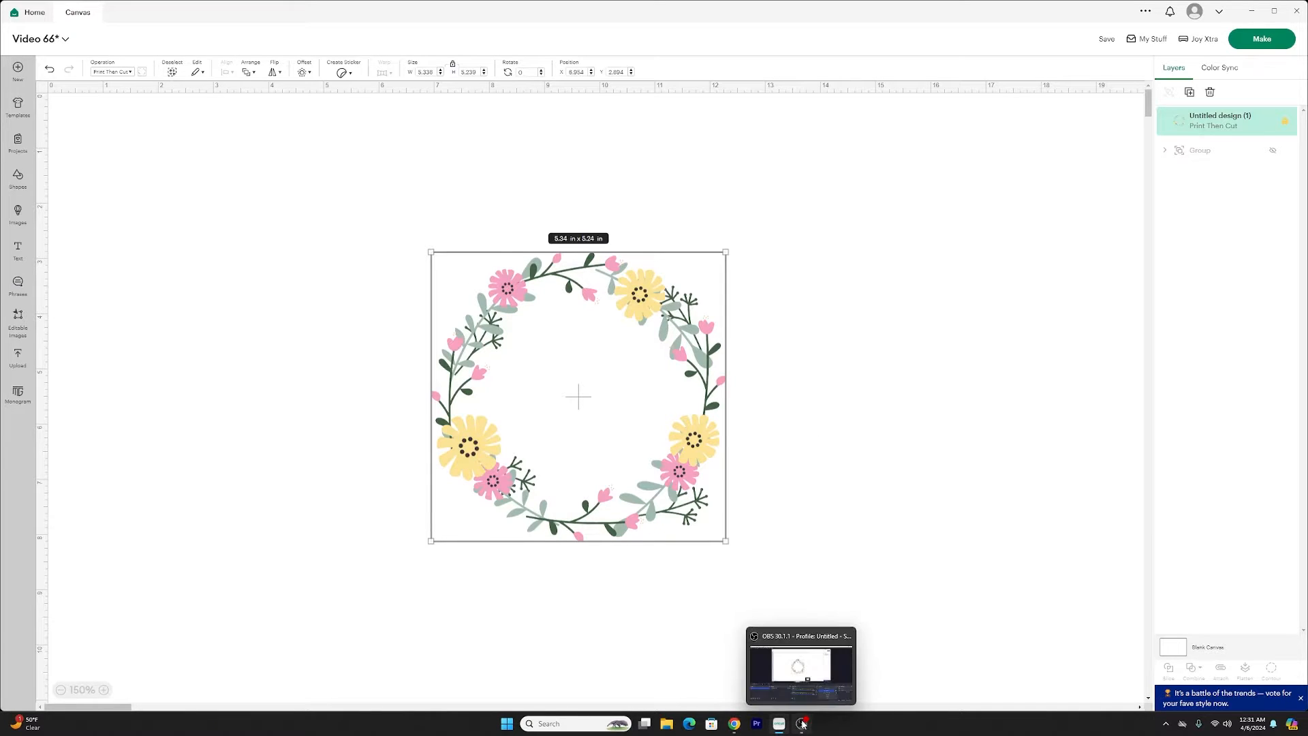
{"action": "left_click", "coordinate": [733, 723]}
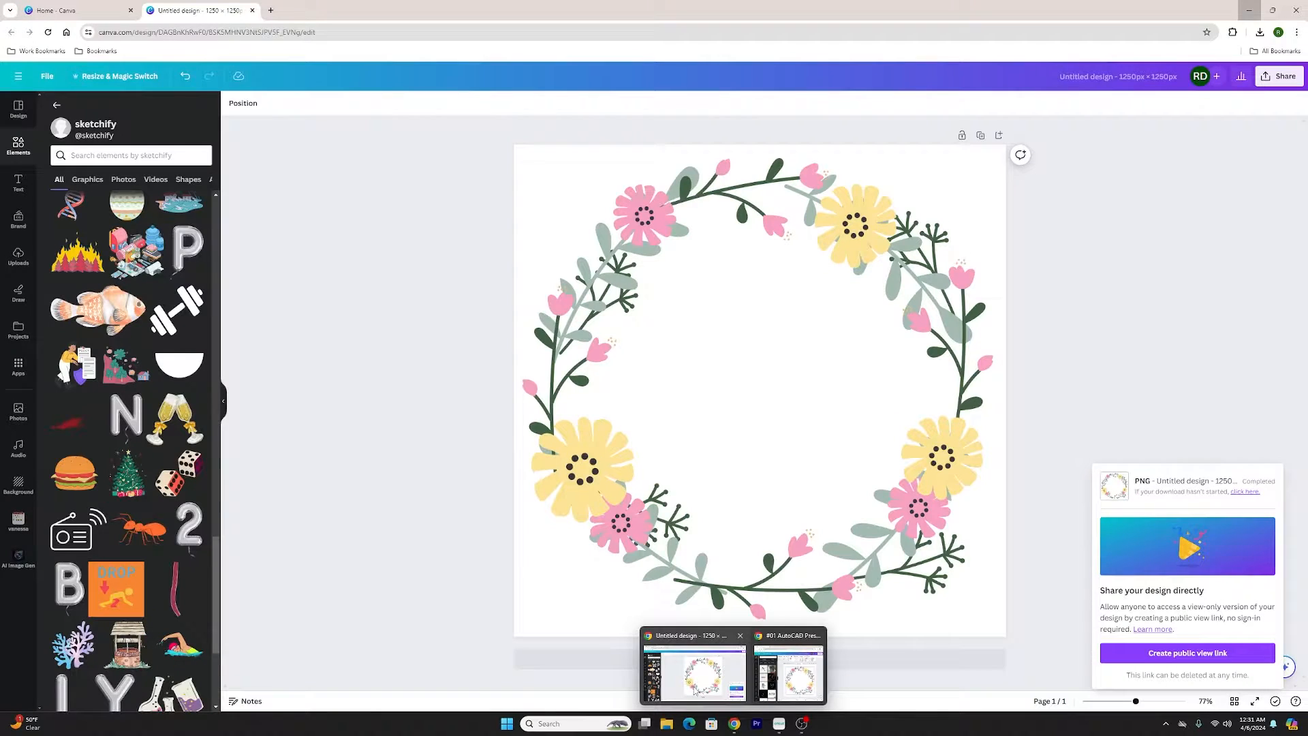
{"action": "left_click", "coordinate": [695, 690]}
{"action": "left_click", "coordinate": [834, 343]}
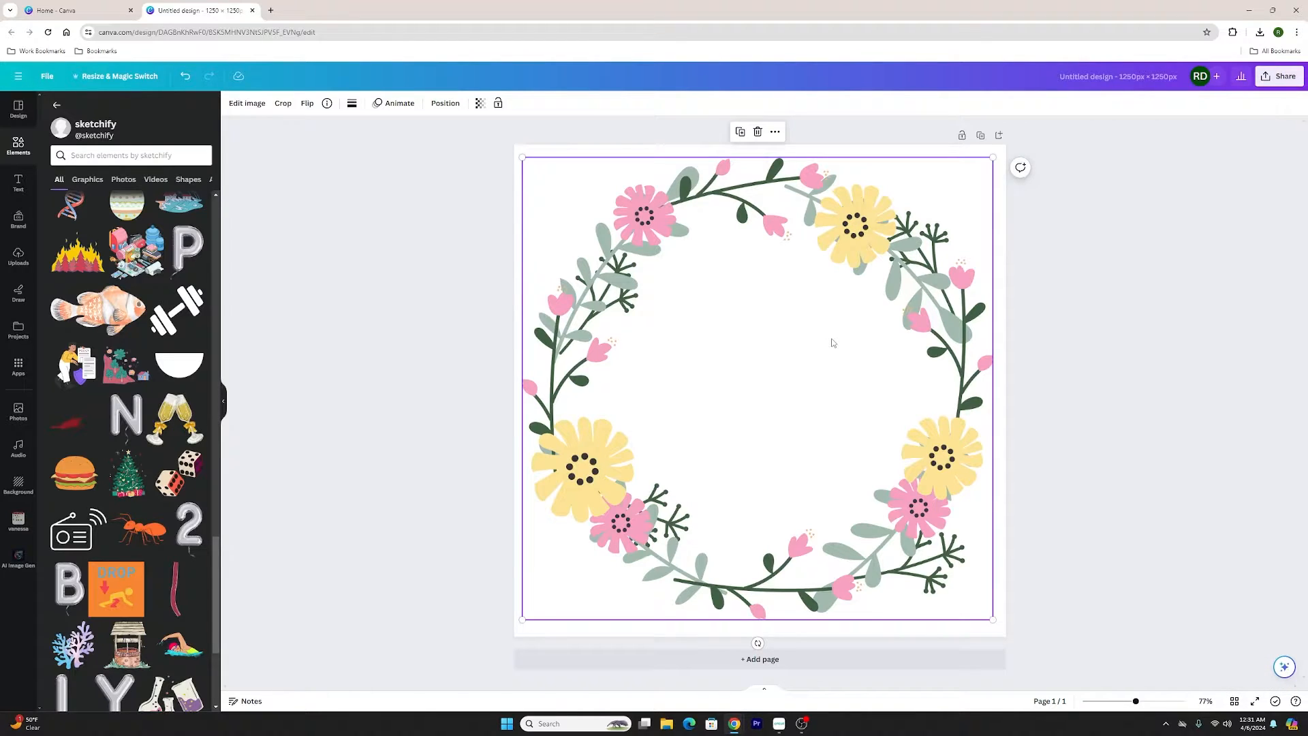
{"action": "left_click", "coordinate": [1249, 10]}
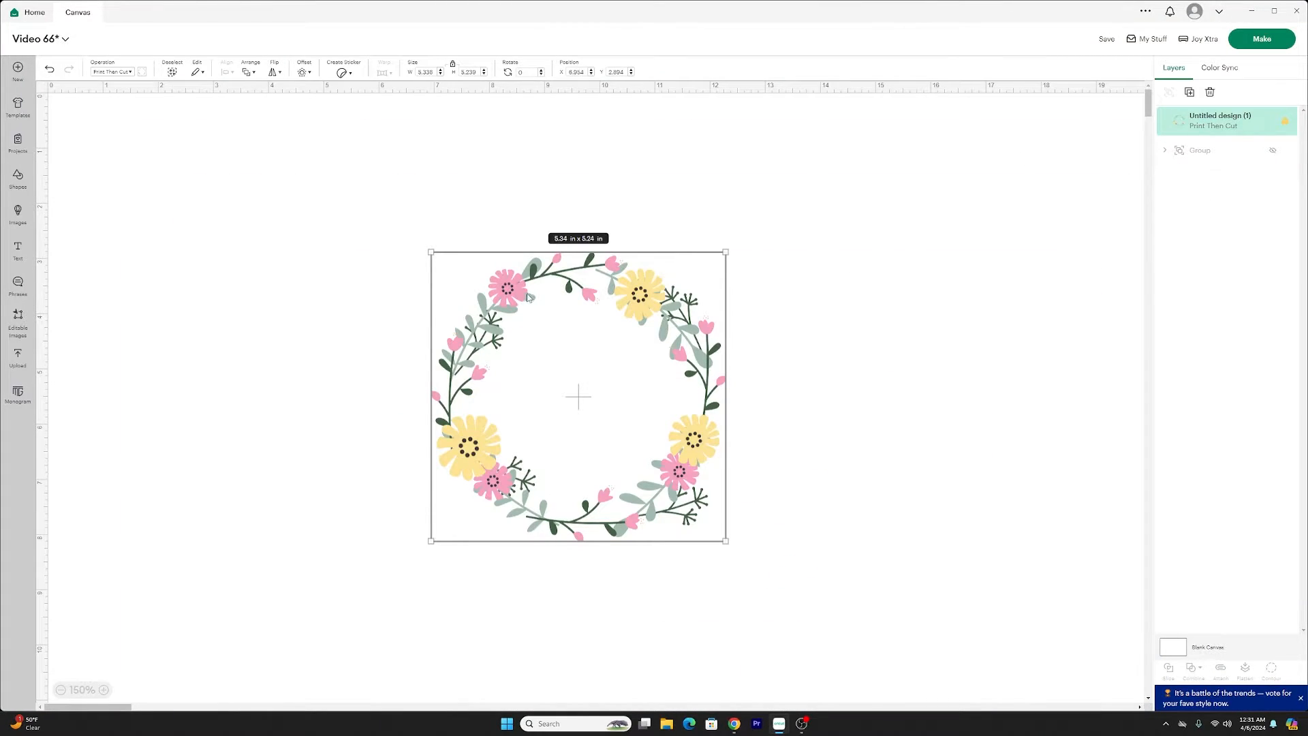
Delete the uploaded wreath from the canvas and unhide the finished monogram group
{"action": "left_click", "coordinate": [1213, 93]}
{"action": "left_click", "coordinate": [1274, 121]}
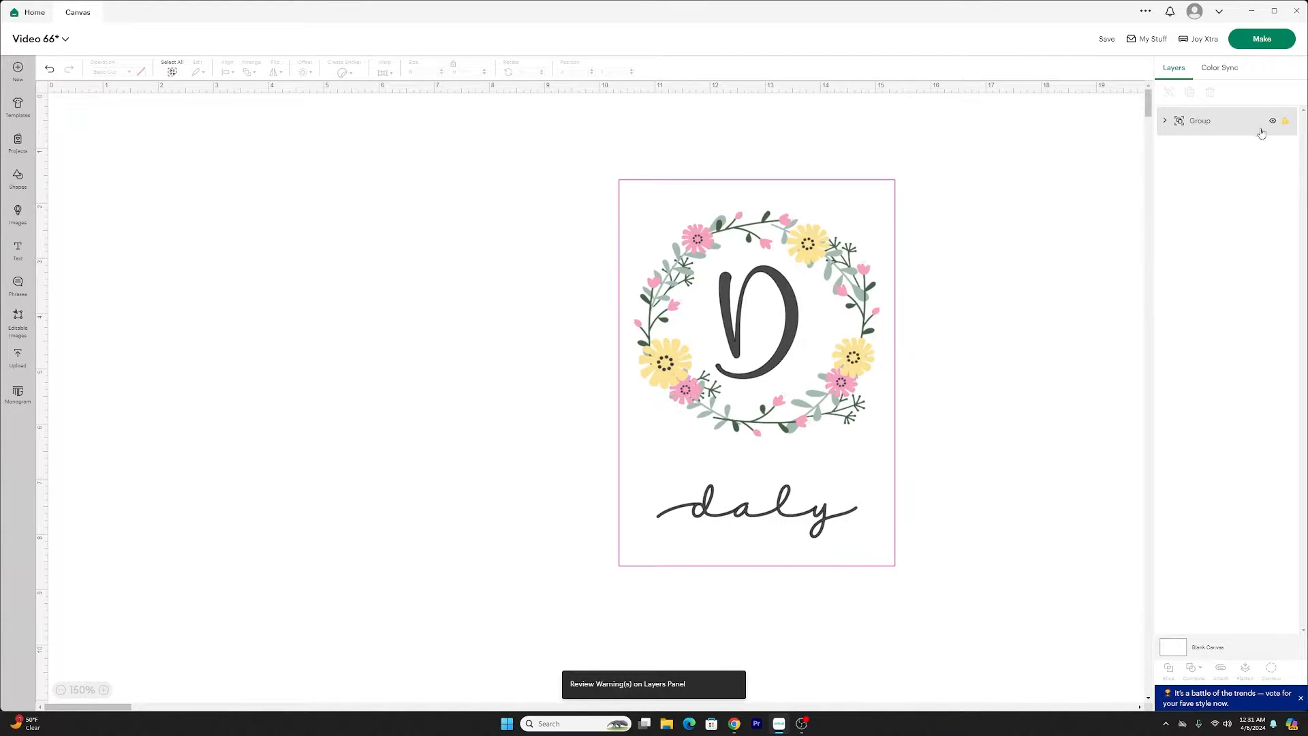
Move the 5 × 7 in monogram and wreath group to the left on the canvas and deselect it
{"action": "left_click_drag", "start_coordinate": [967, 598], "coordinate": [615, 186]}
{"action": "left_click_drag", "start_coordinate": [780, 325], "coordinate": [515, 311]}
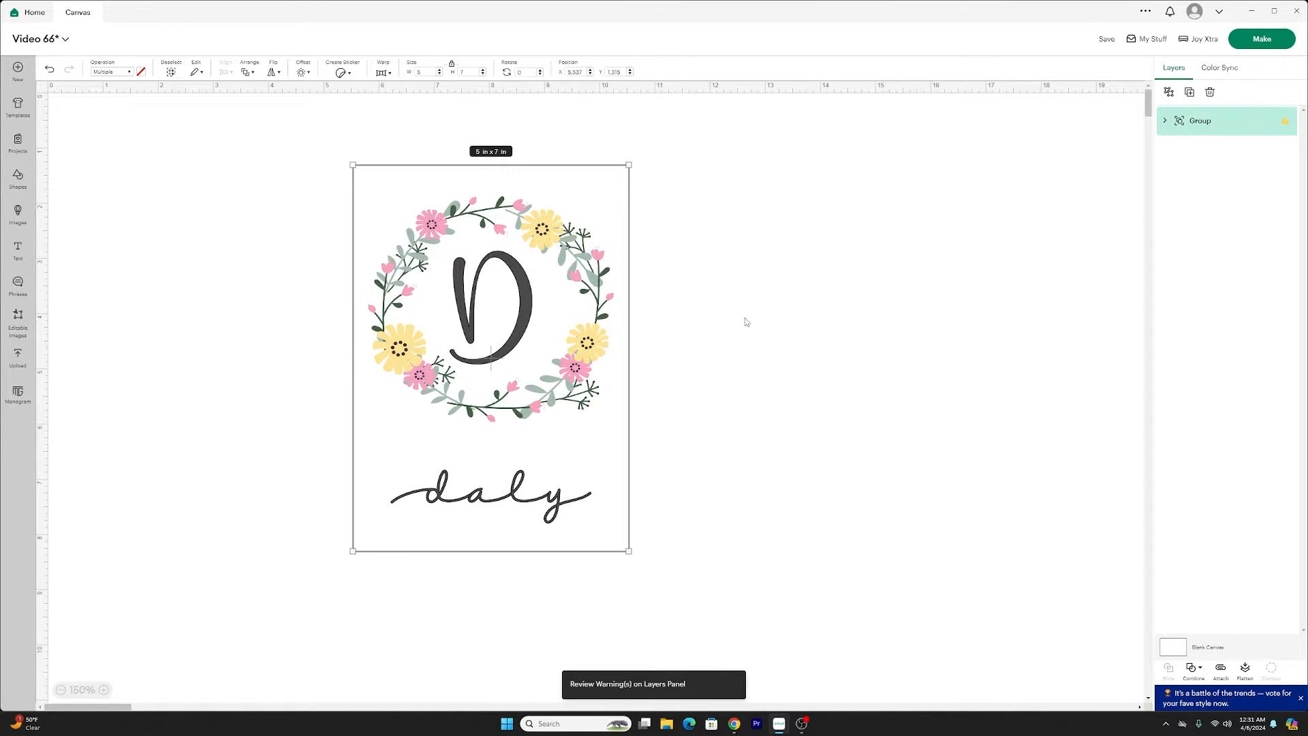
{"action": "left_click", "coordinate": [881, 318]}
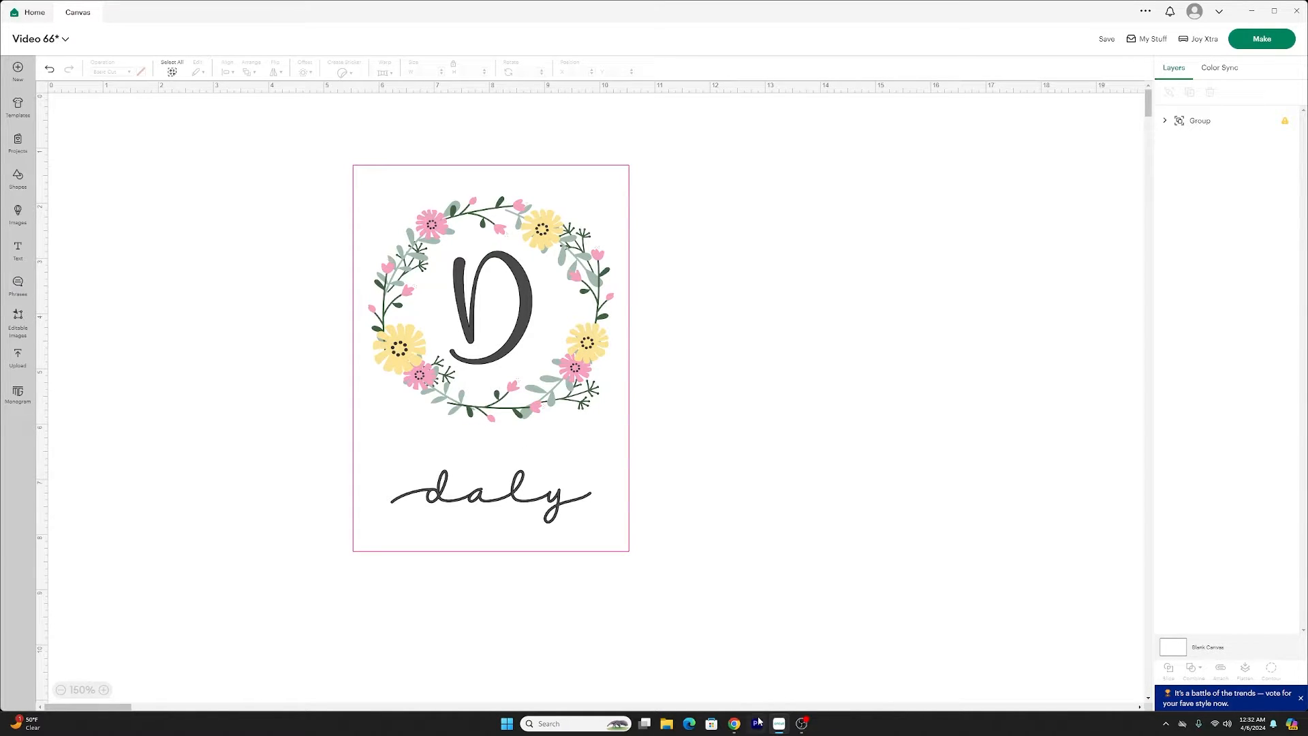
Switch to the Canva wreath design and add a text box containing a capital D
{"action": "mouse_move", "coordinate": [733, 724]}
{"action": "left_click", "coordinate": [699, 675]}
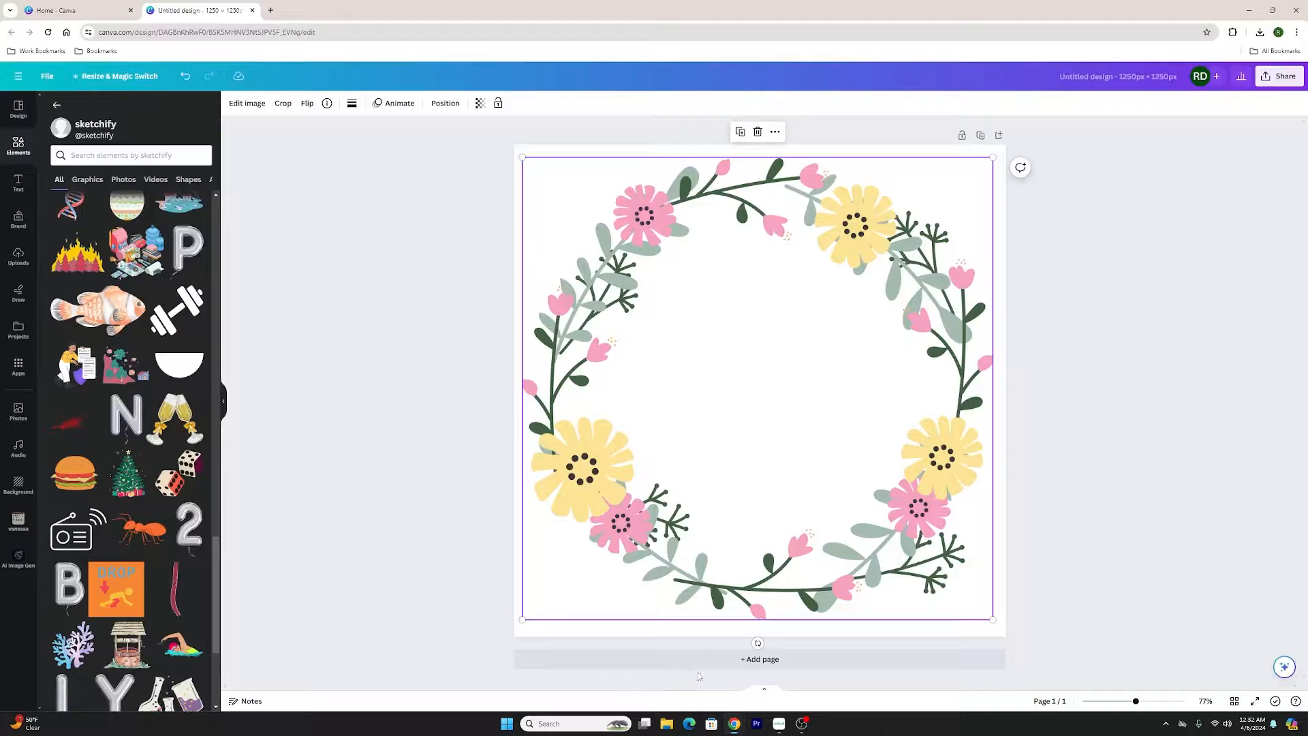
{"action": "left_click", "coordinate": [1101, 408]}
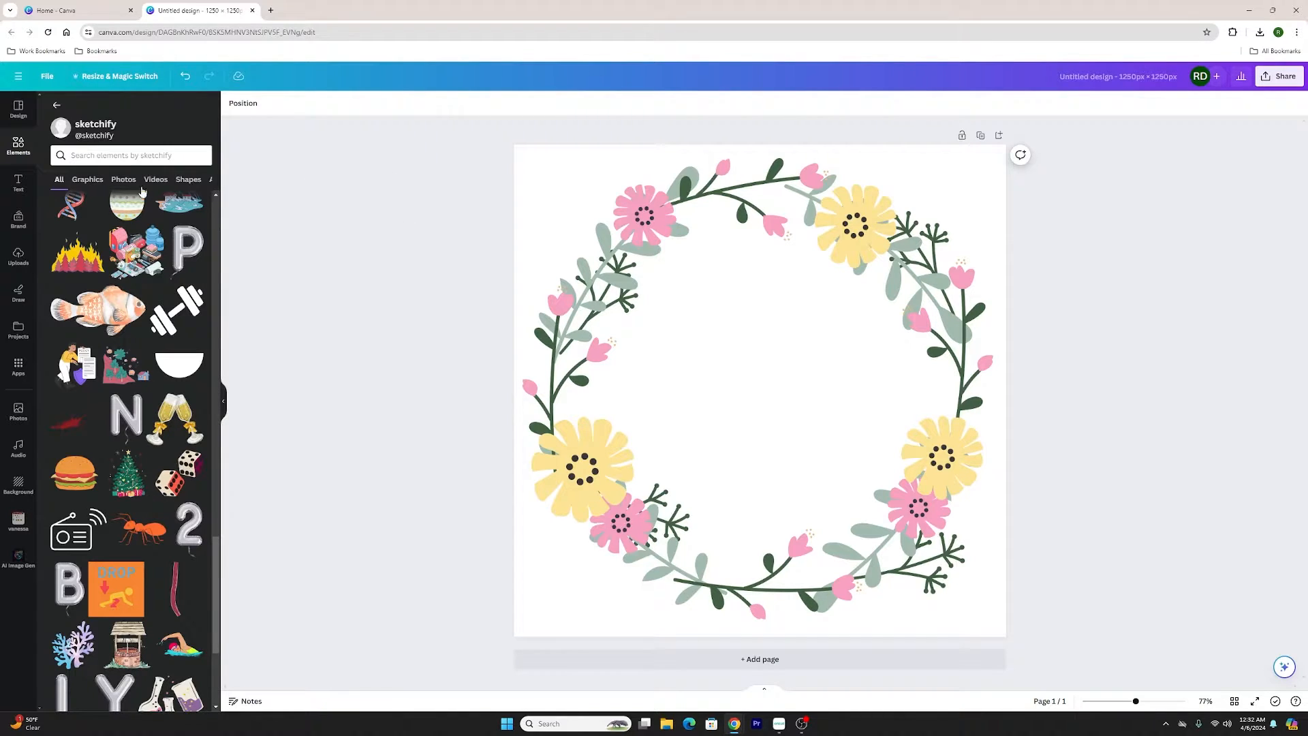
{"action": "left_click", "coordinate": [19, 183]}
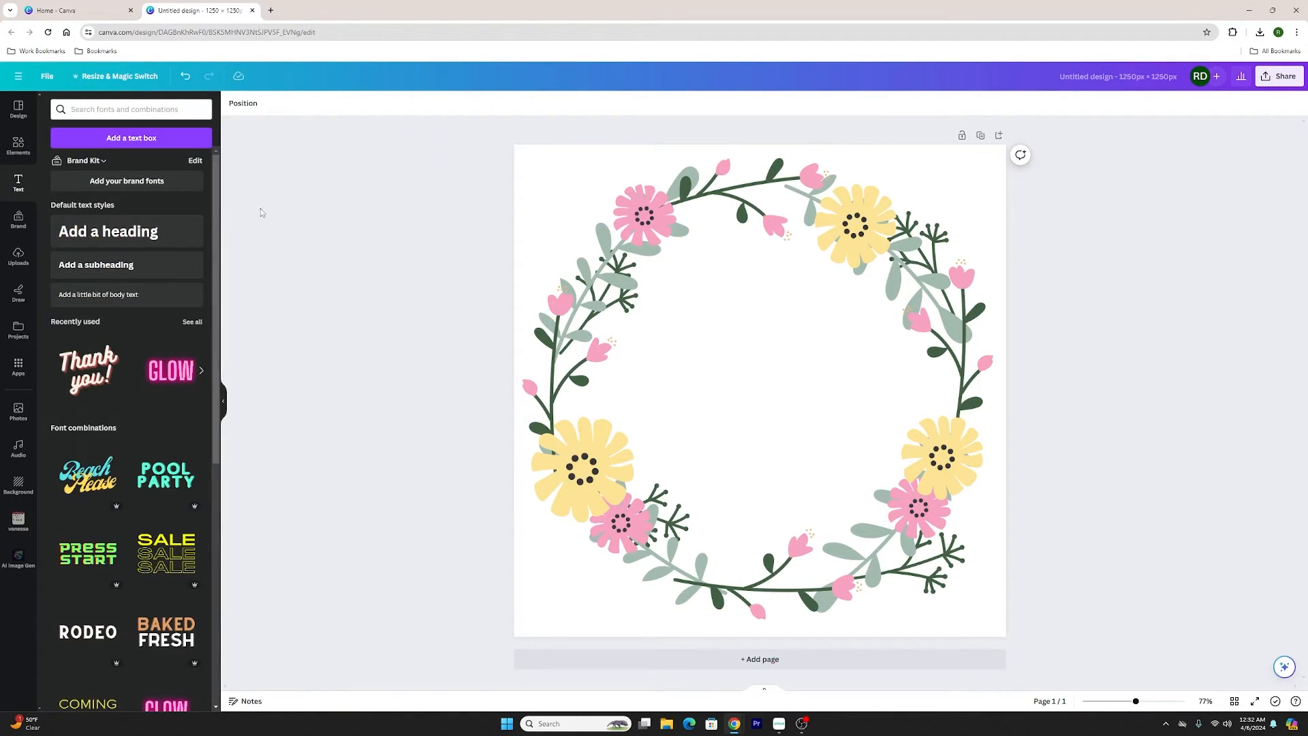
{"action": "left_click", "coordinate": [158, 139]}
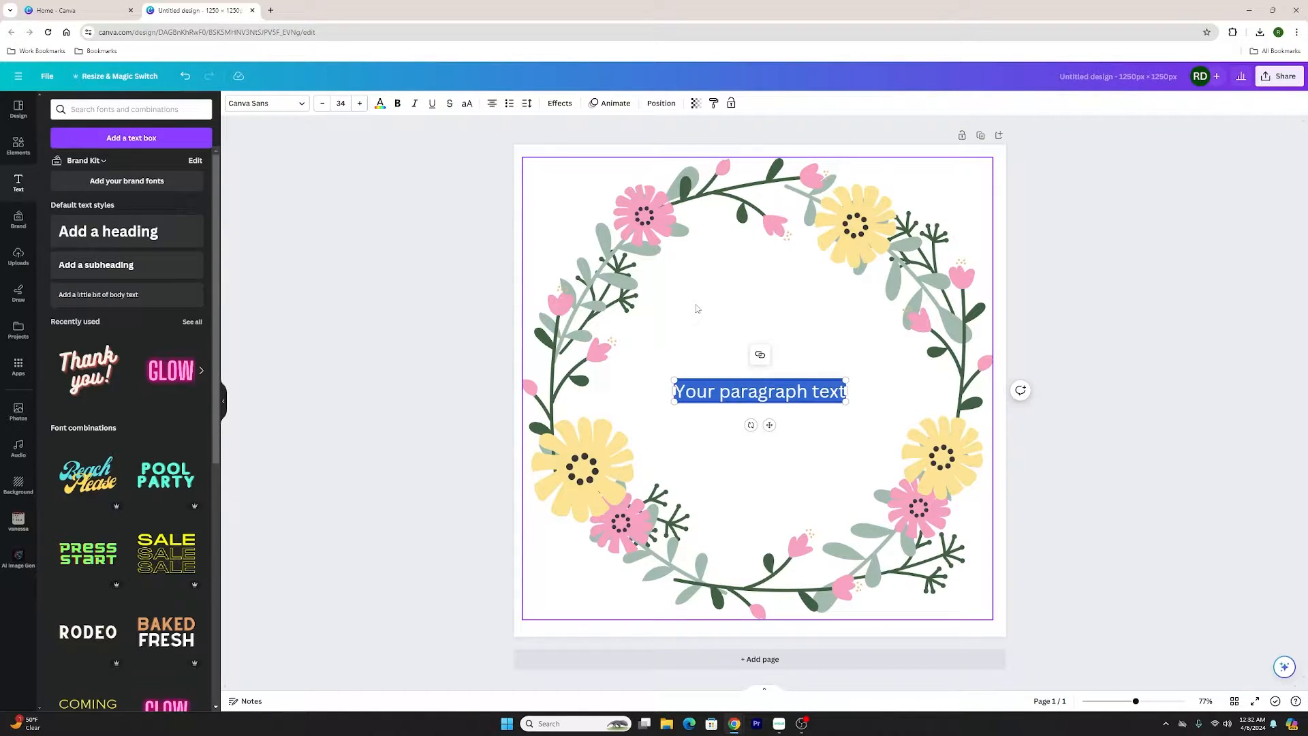
{"action": "type", "text": "d"}
{"action": "key", "text": "BackSpace"}
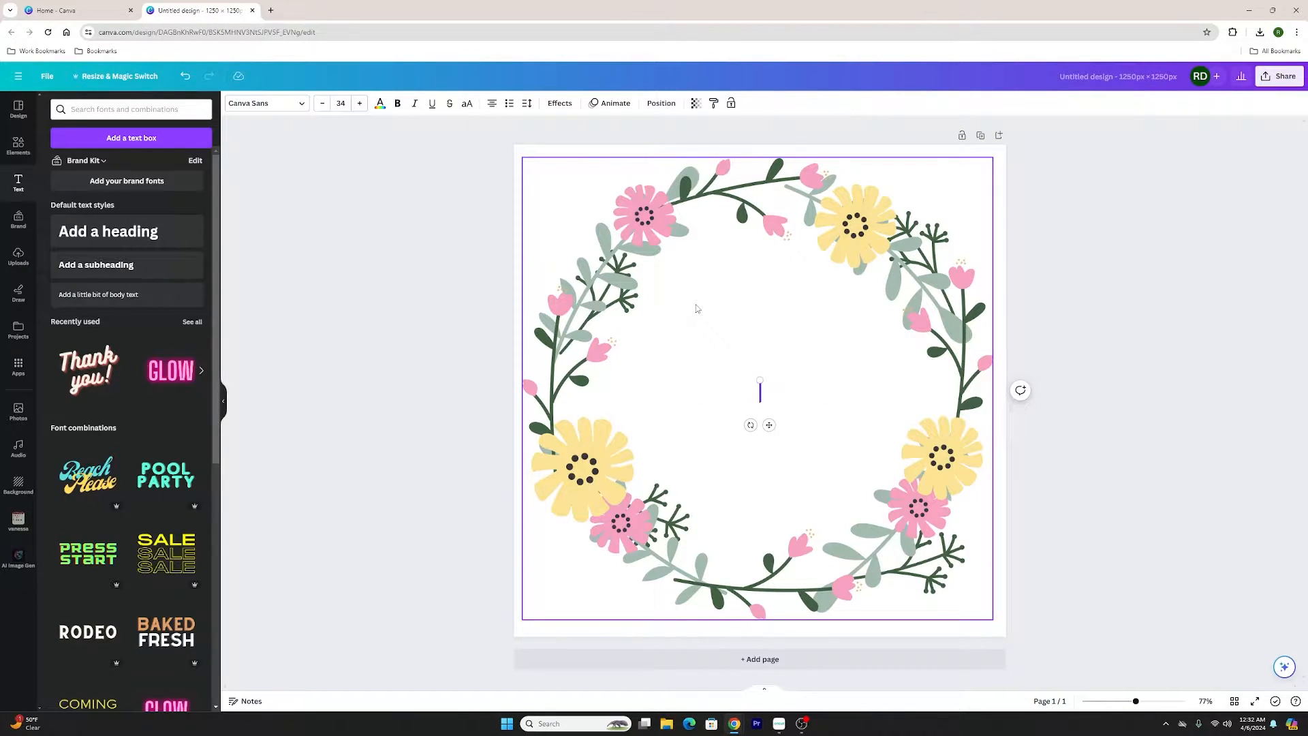
{"action": "type", "text": "d"}
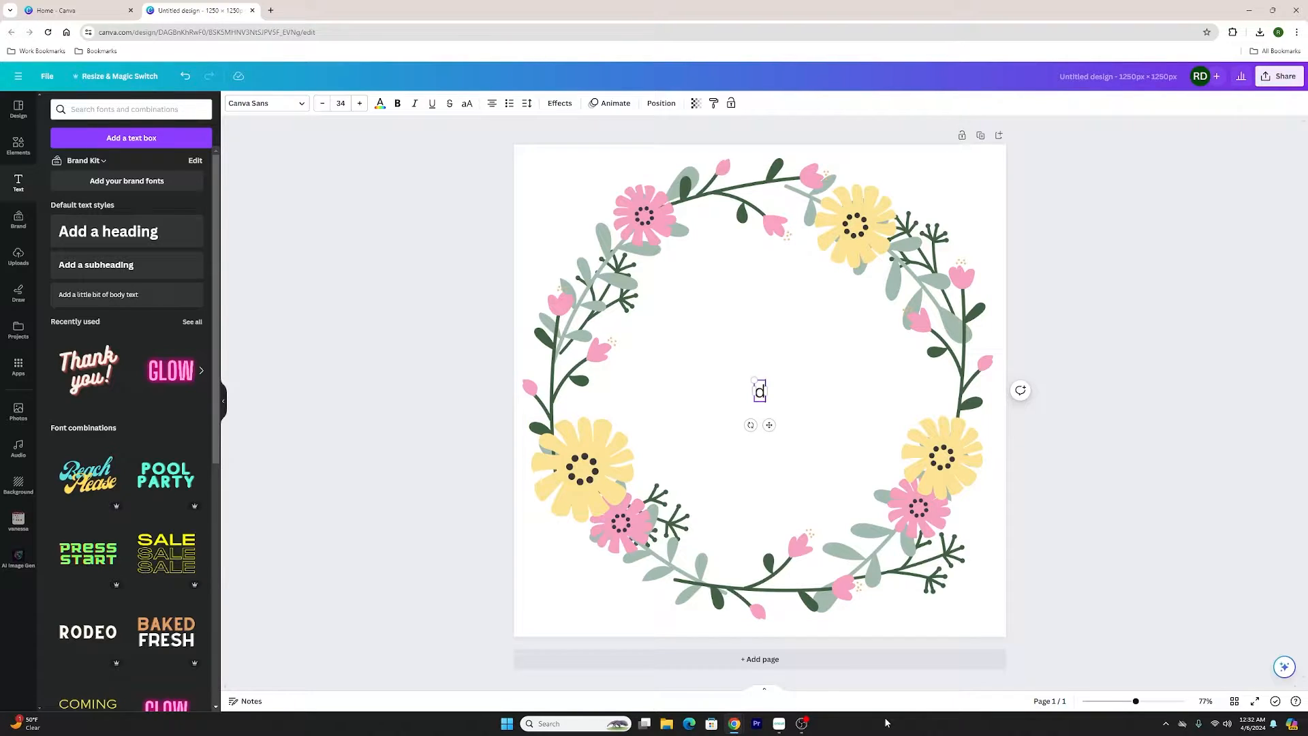
{"action": "key", "text": "BackSpace"}
{"action": "type", "text": "D"}
Enlarge the letter D to font size 507 and move it to the middle of the wreath
{"action": "left_click_drag", "start_coordinate": [753, 380], "coordinate": [606, 218]}
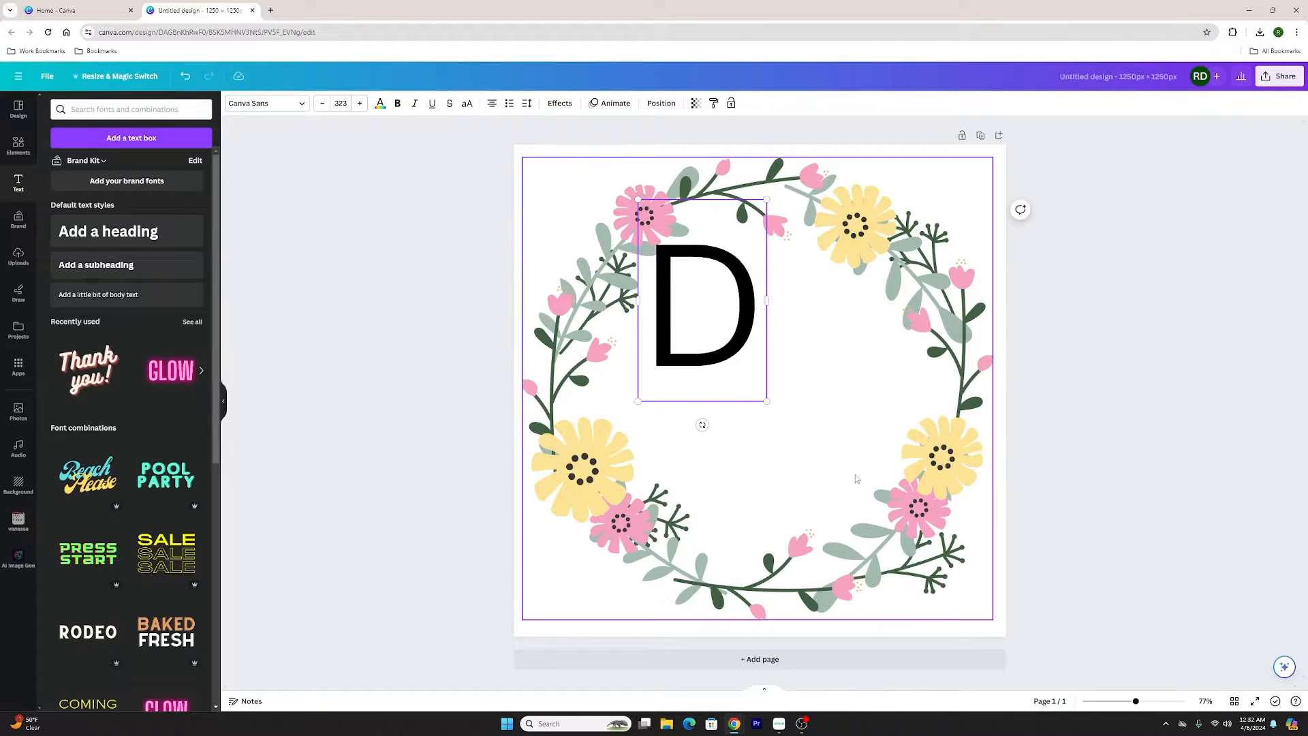
{"action": "left_click_drag", "start_coordinate": [767, 401], "coordinate": [834, 538]}
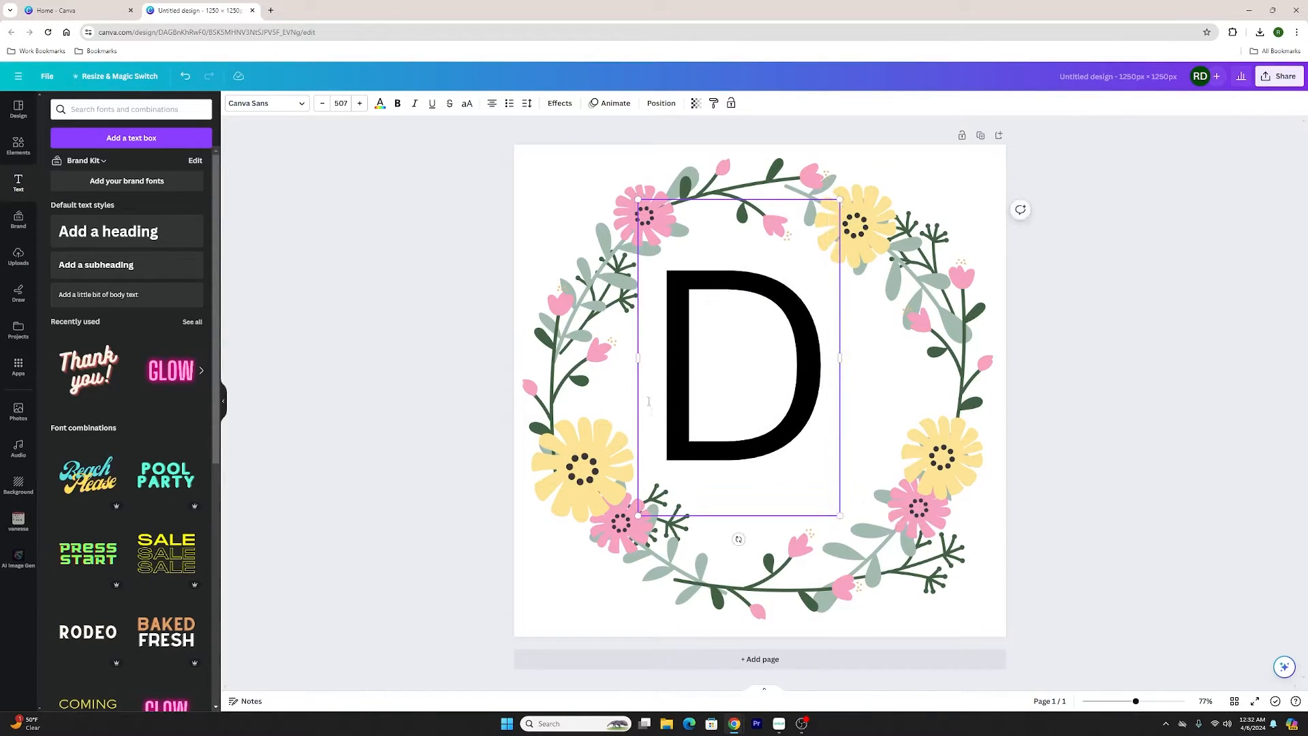
{"action": "left_click", "coordinate": [1024, 440]}
{"action": "left_click", "coordinate": [780, 400]}
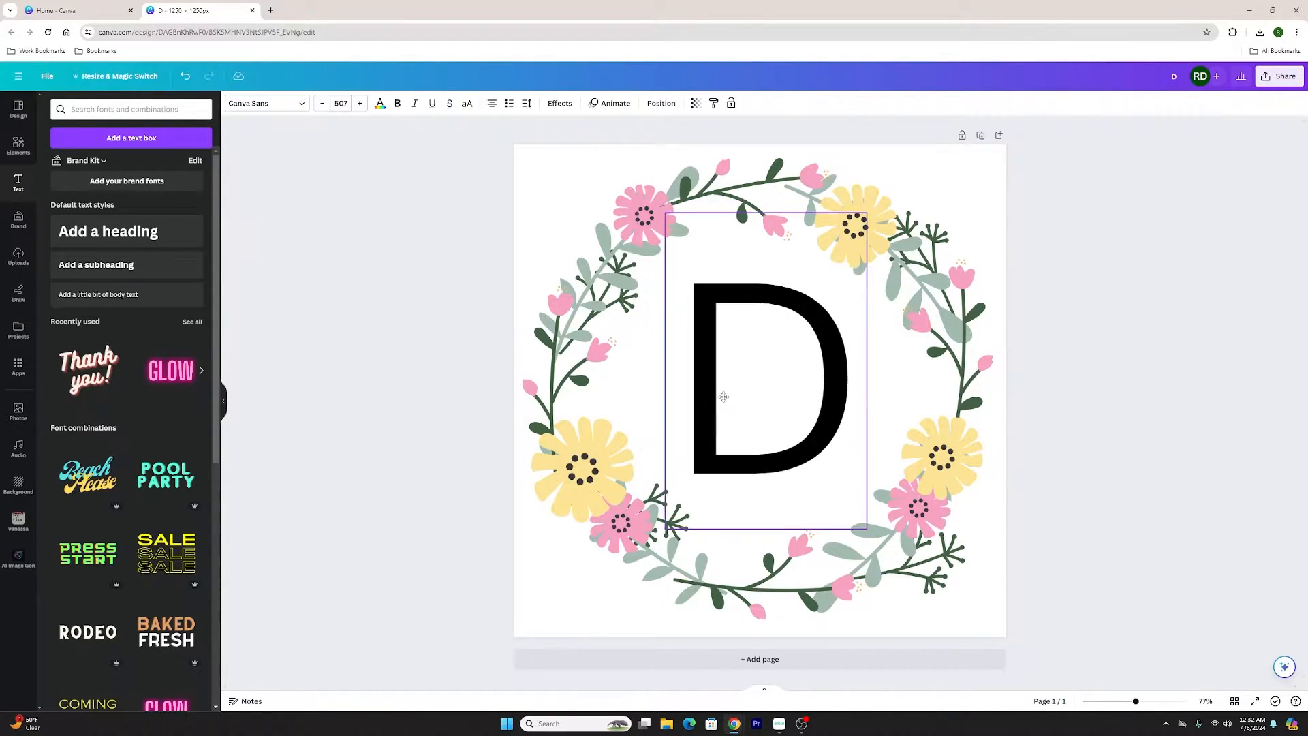
{"action": "left_click", "coordinate": [1104, 387]}
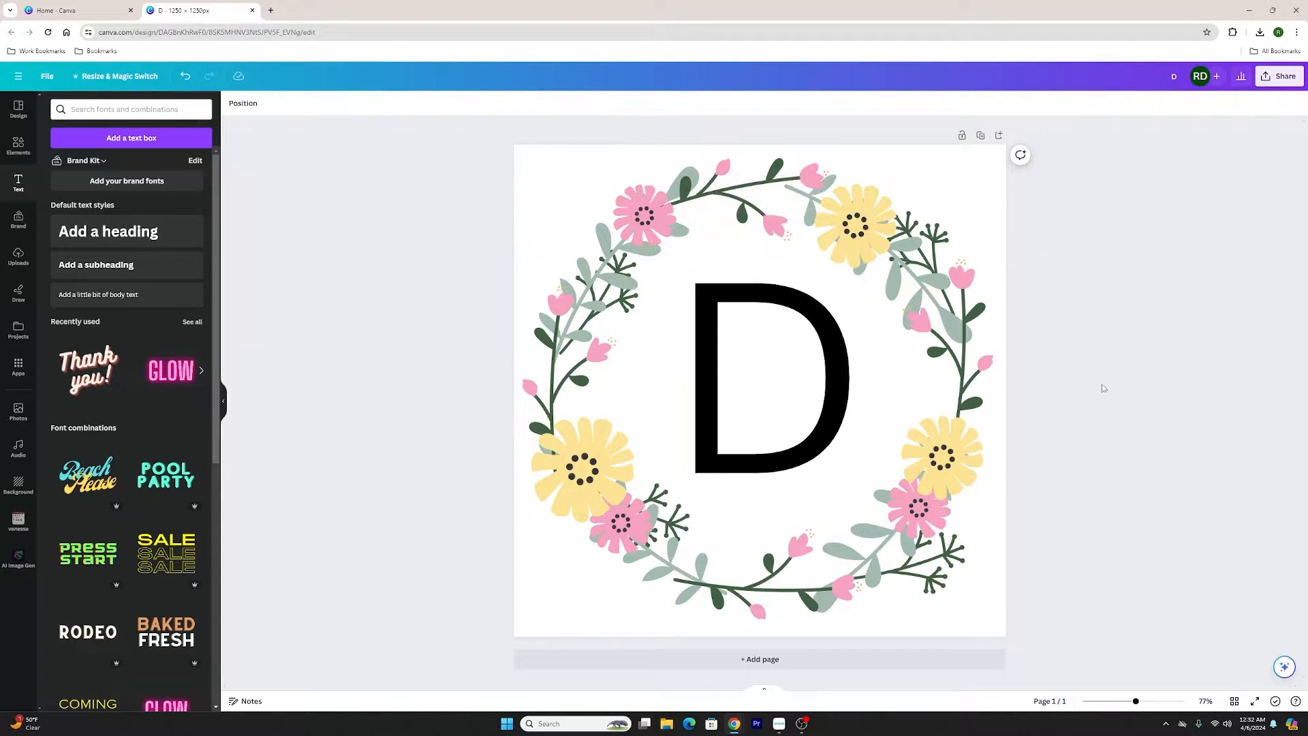
{"action": "left_click", "coordinate": [796, 389]}
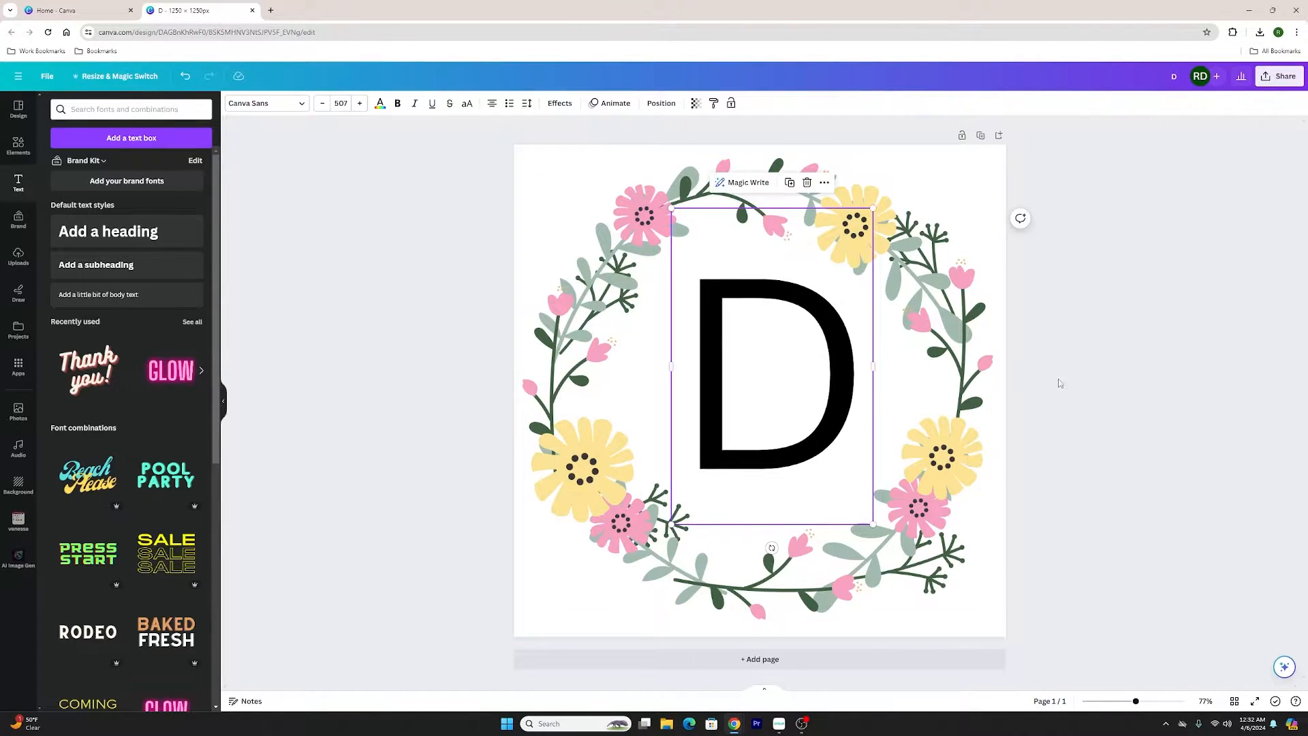
{"action": "left_click", "coordinate": [1098, 368]}
Switch to Cricut Design Space and ungroup the 5 × 7 in monogram design
{"action": "left_click", "coordinate": [780, 724]}
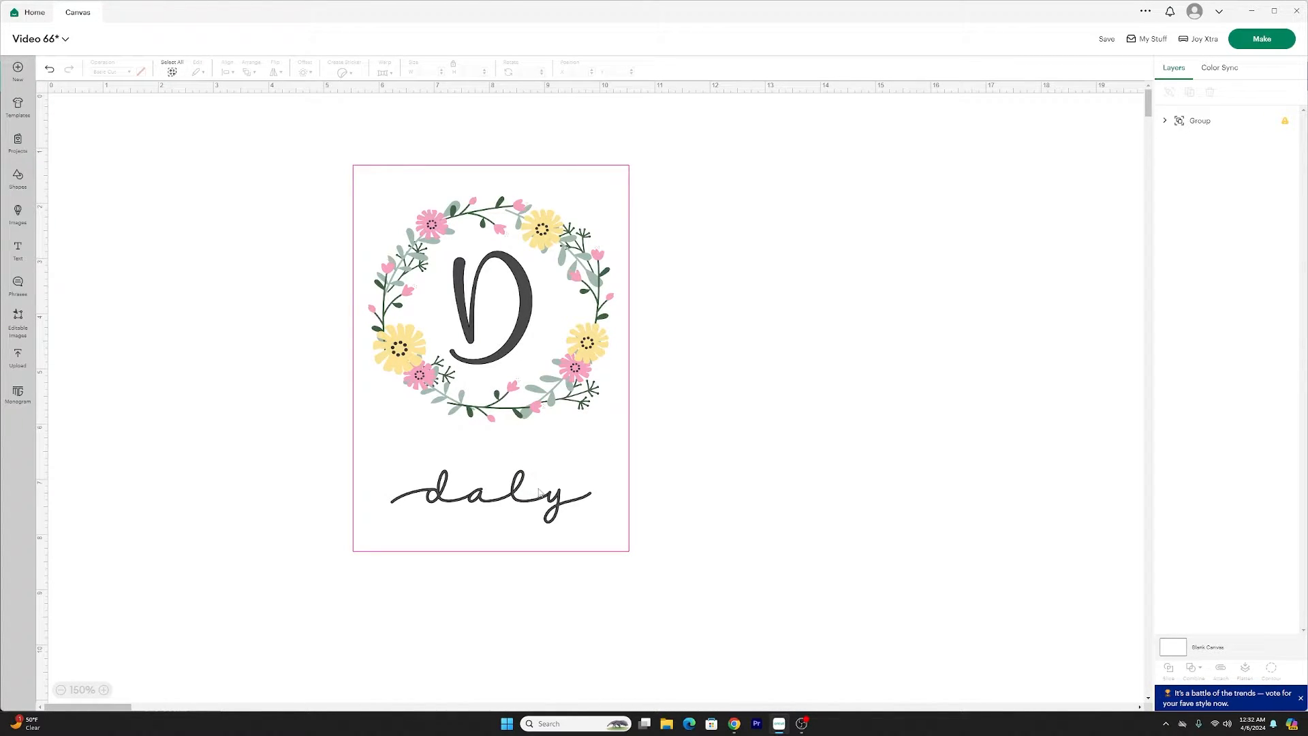
{"action": "left_click", "coordinate": [483, 289]}
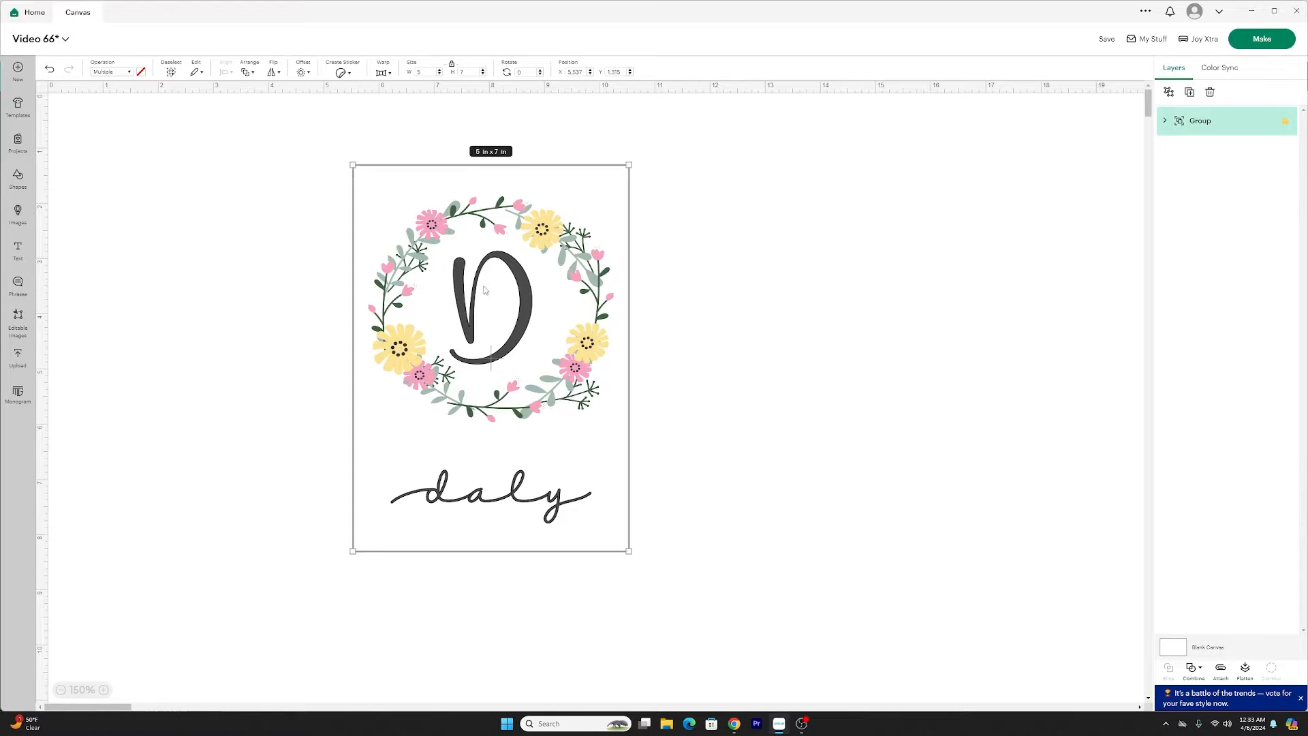
{"action": "left_click", "coordinate": [1170, 92]}
{"action": "left_click", "coordinate": [969, 265]}
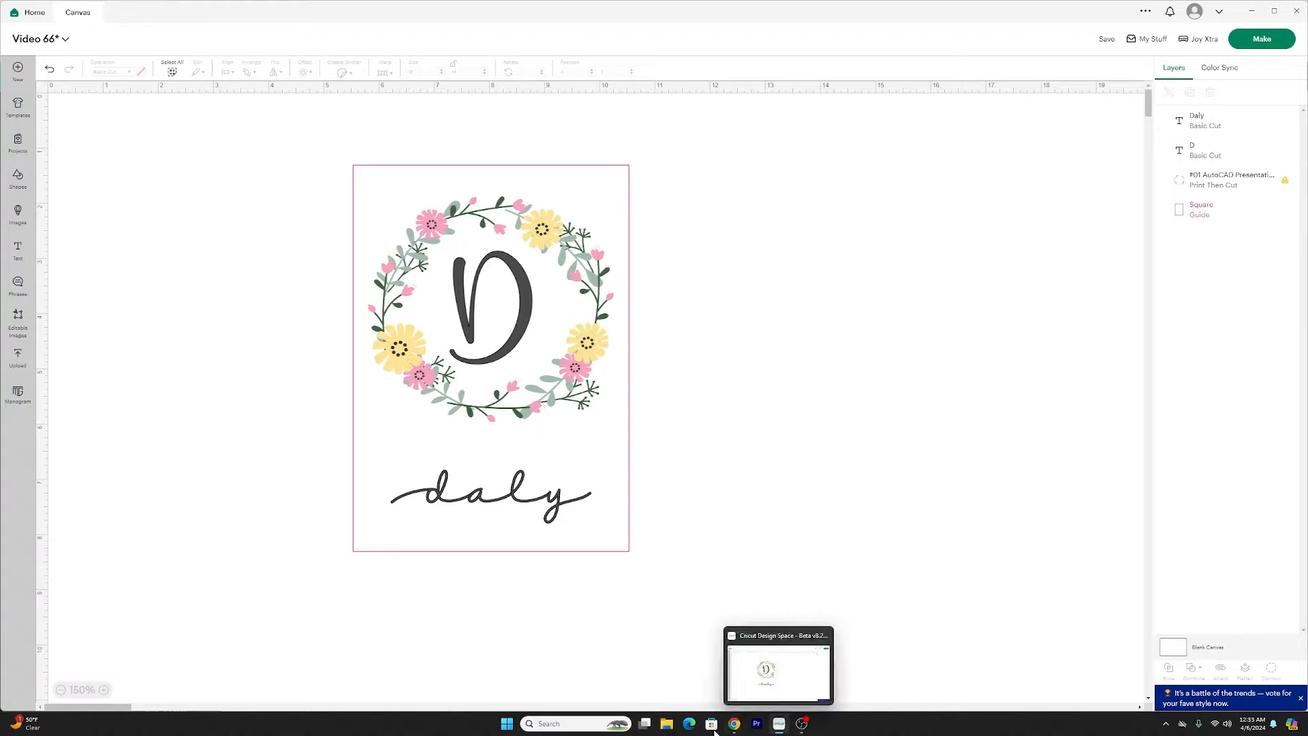
Switch back to the Canva design, select the letter D and browse its font list to the popular fonts
{"action": "mouse_move", "coordinate": [733, 726]}
{"action": "left_click", "coordinate": [695, 674]}
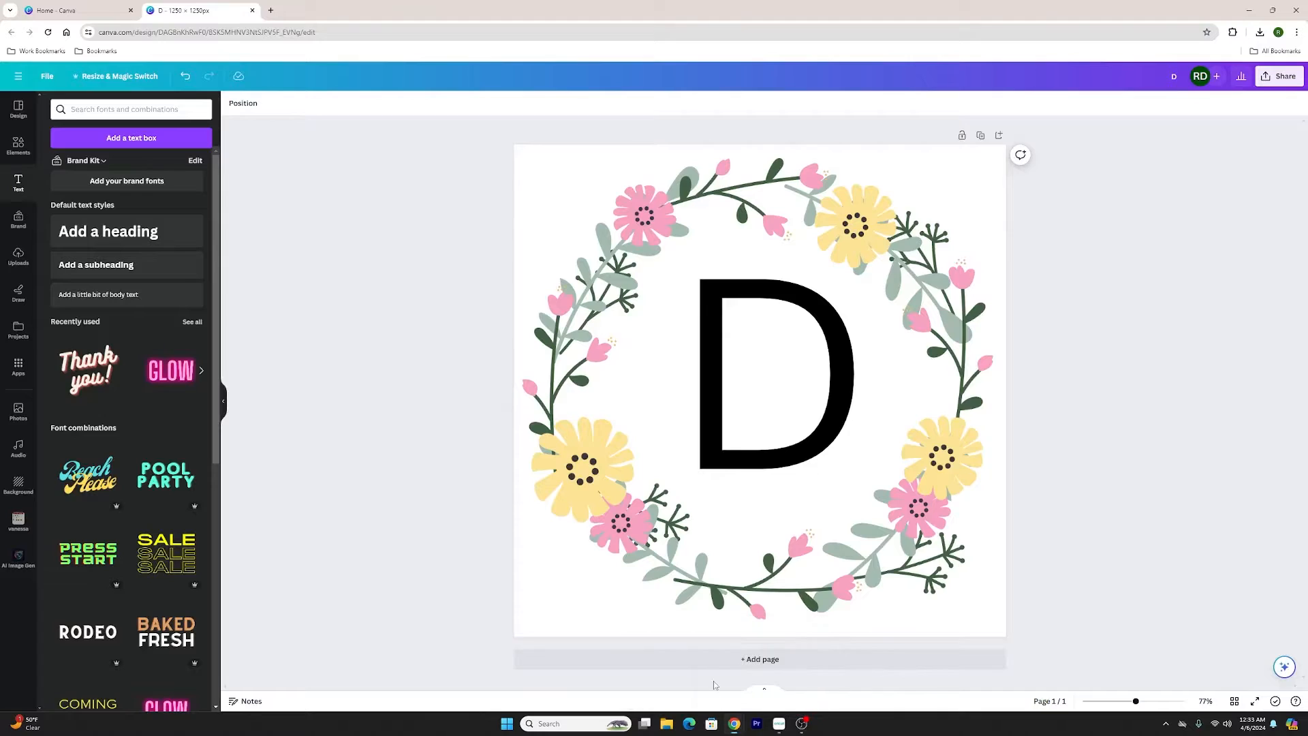
{"action": "left_click", "coordinate": [785, 318]}
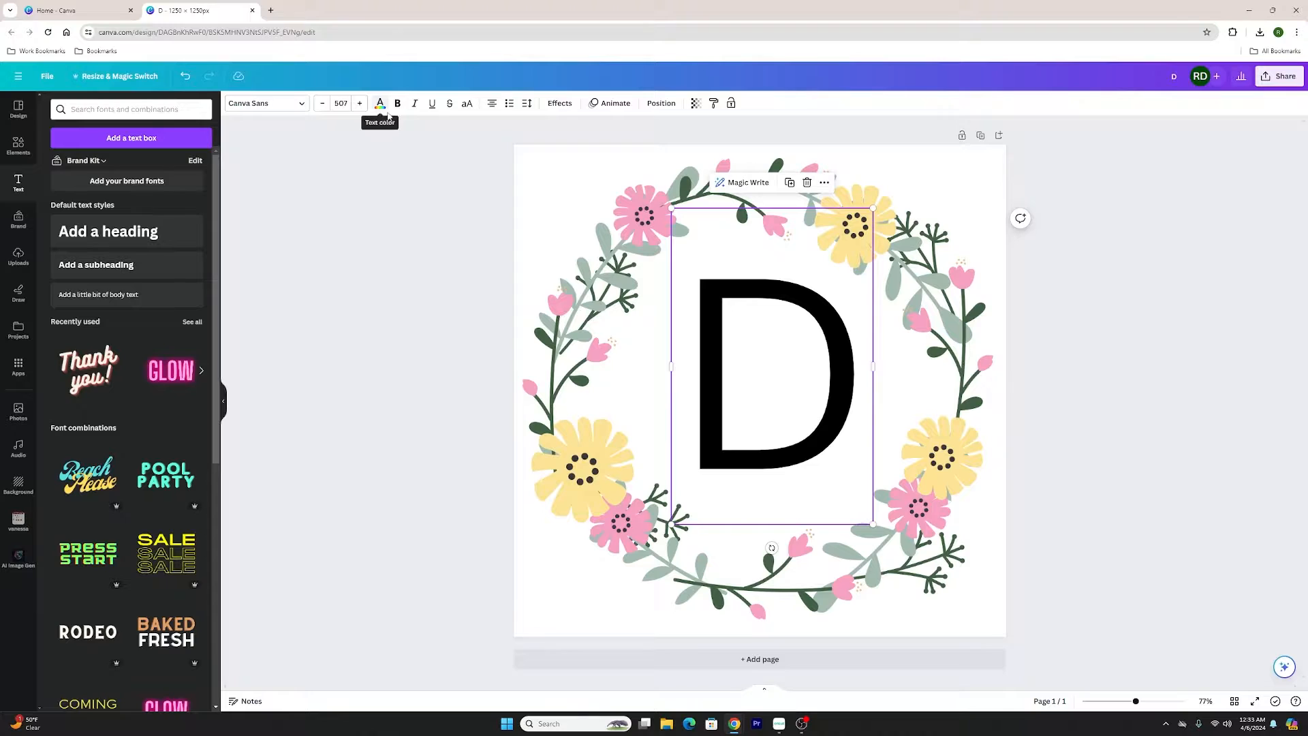
{"action": "left_click", "coordinate": [266, 103]}
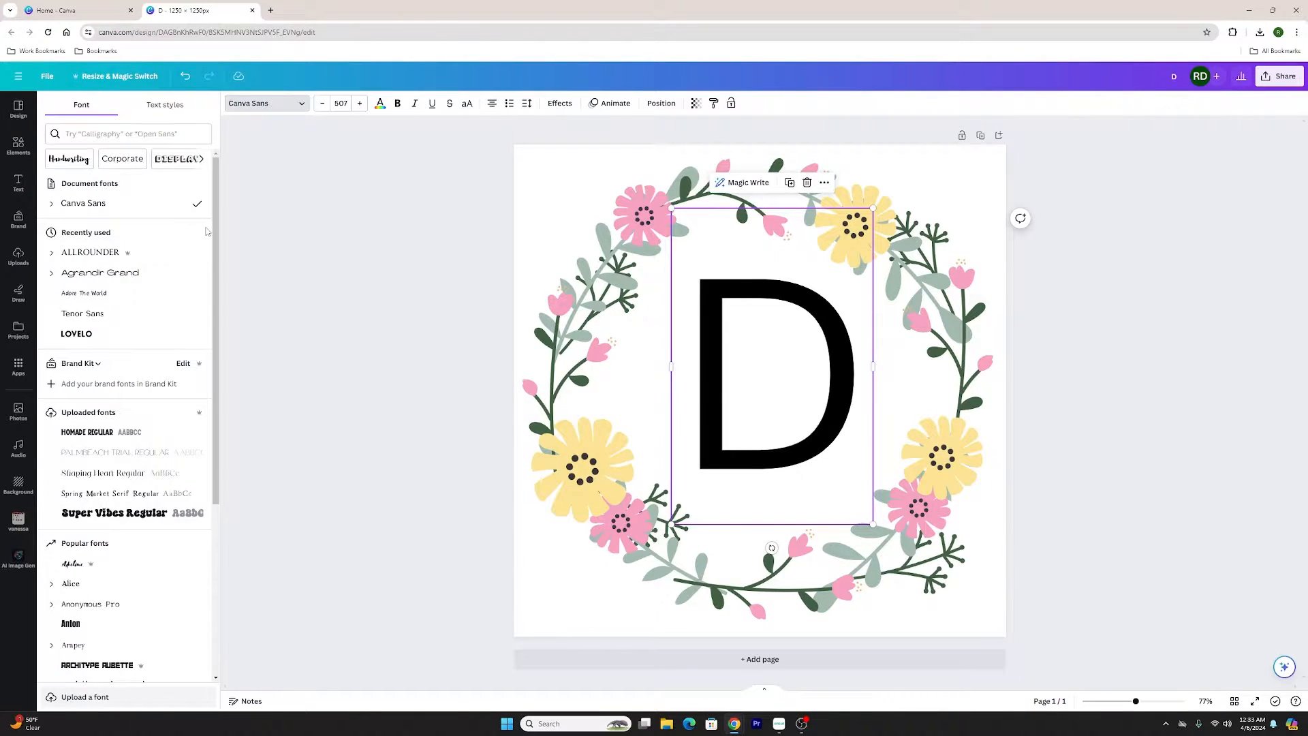
{"action": "left_click_drag", "start_coordinate": [215, 228], "coordinate": [226, 291]}
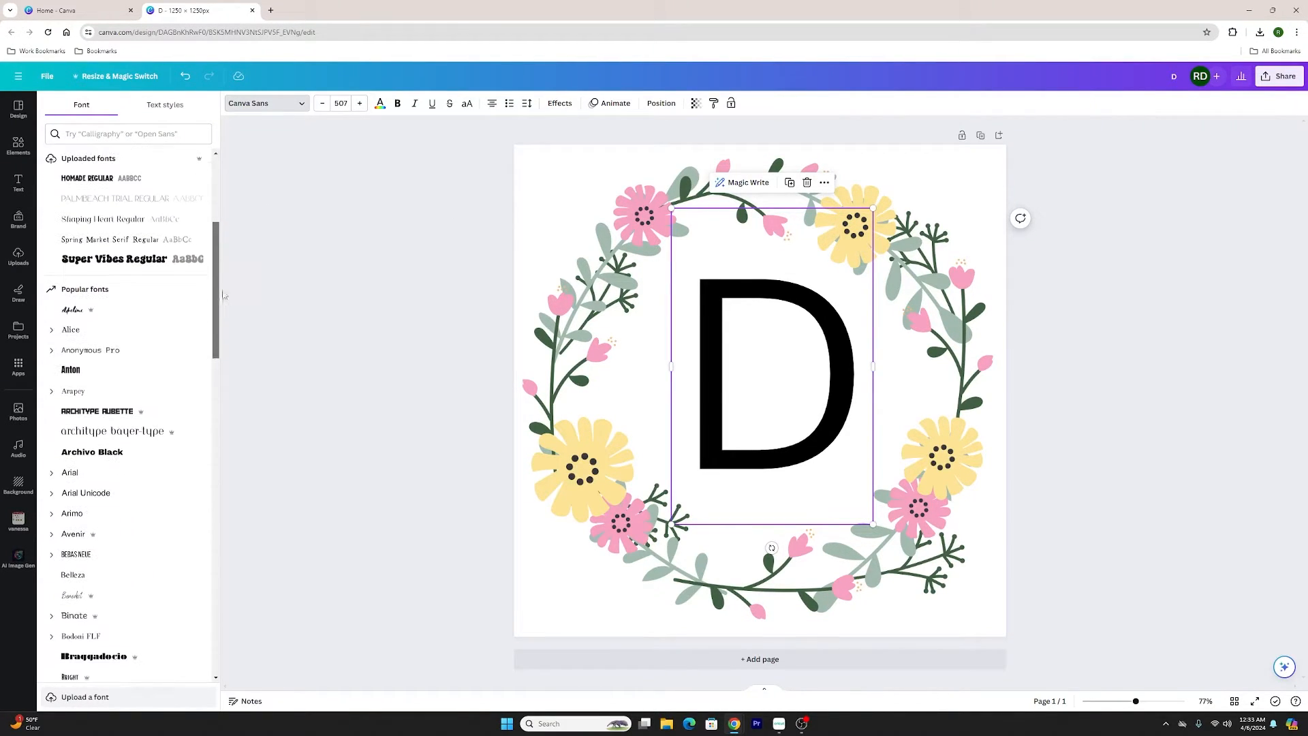
Try the Anonymous Pro, Architype Bayer-type and Benedict fonts on the letter D
{"action": "left_click", "coordinate": [153, 350]}
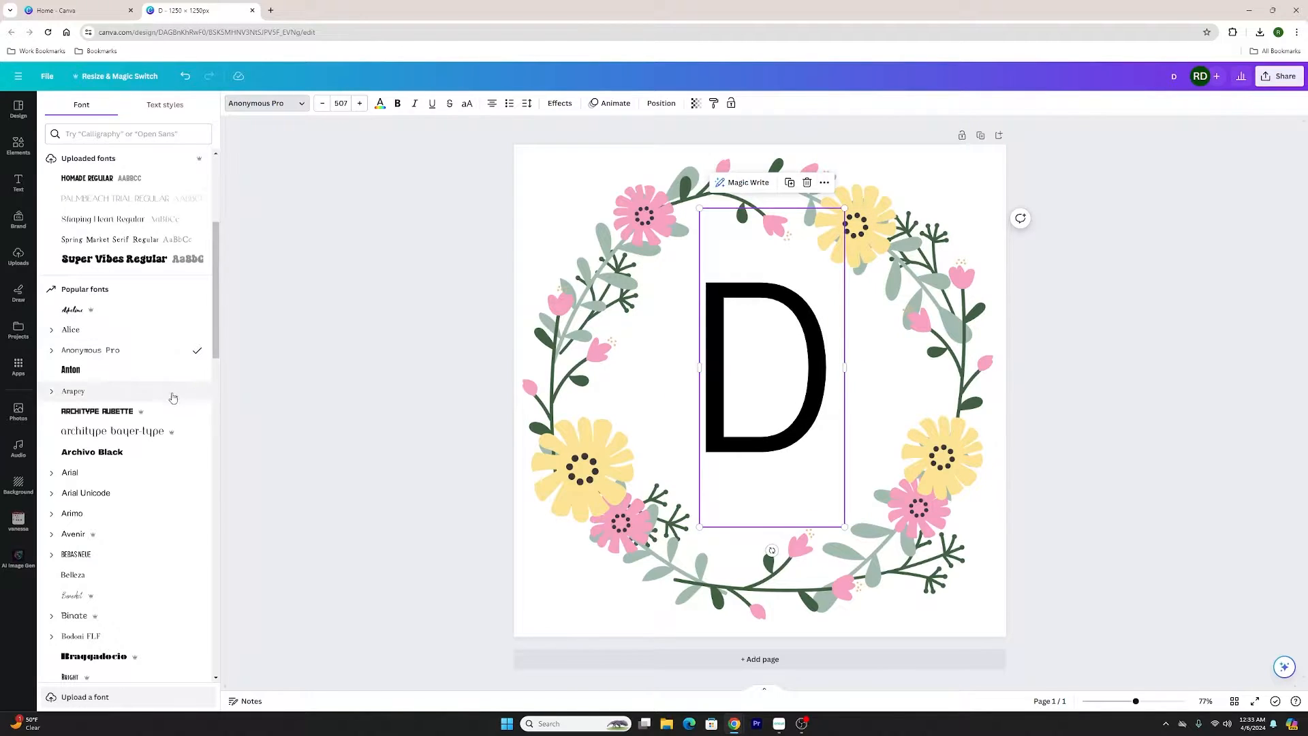
{"action": "left_click", "coordinate": [170, 431]}
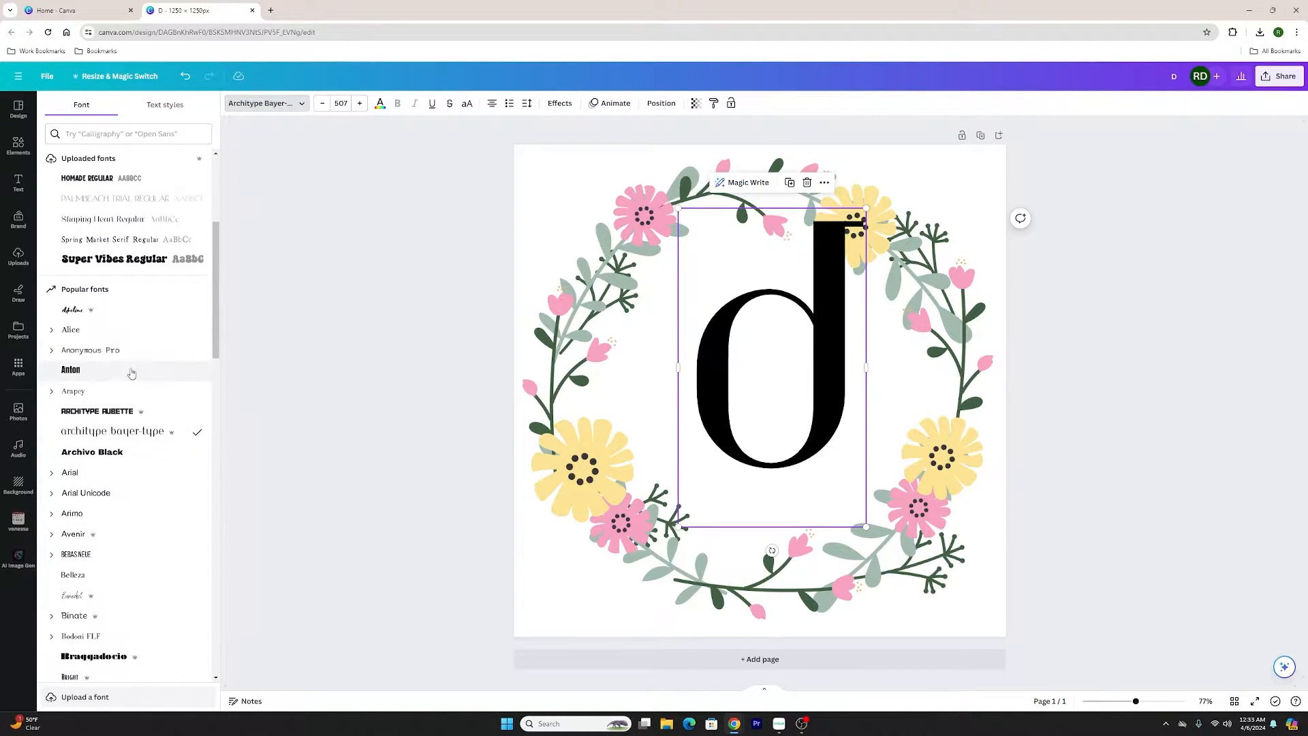
{"action": "scroll", "coordinate": [121, 481], "scroll_direction": "down", "scroll_amount": 2}
{"action": "left_click", "coordinate": [120, 496]}
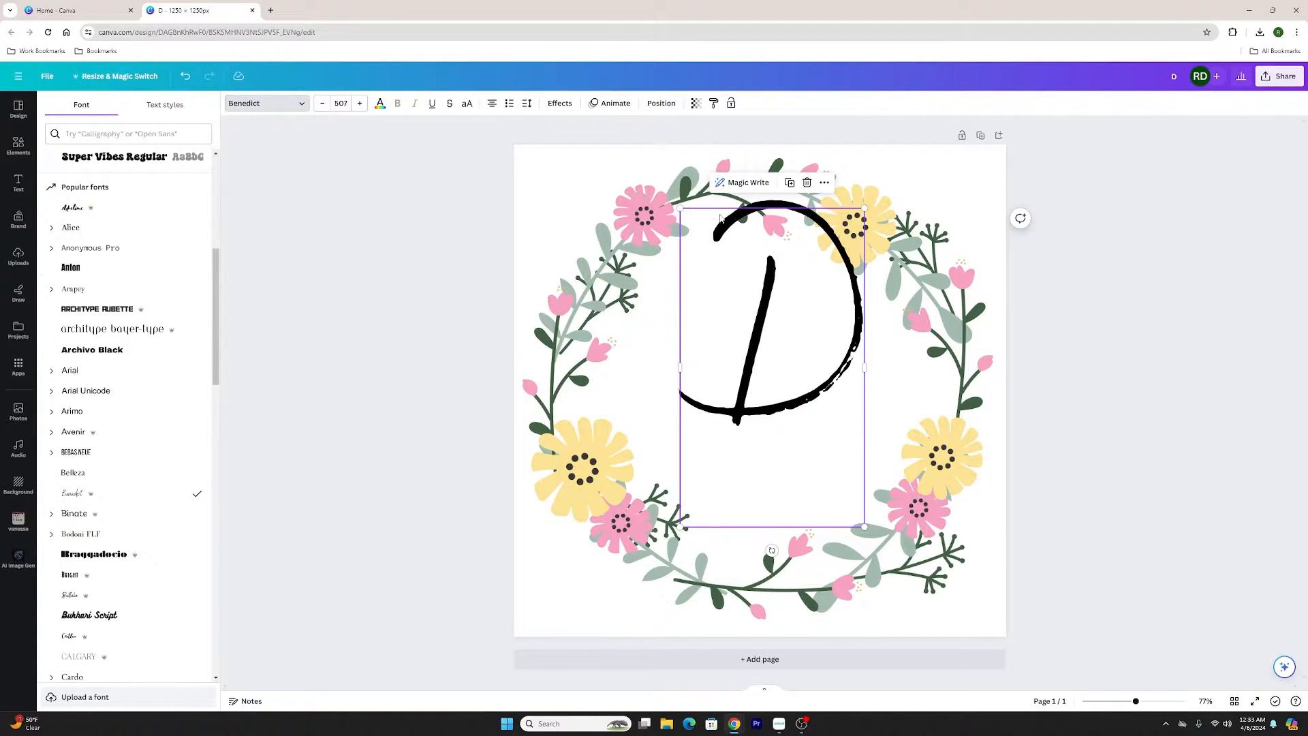
Change the letter D to the Bright font, enlarge it to size 638 and centre it inside the wreath
{"action": "left_click_drag", "start_coordinate": [681, 208], "coordinate": [736, 286]}
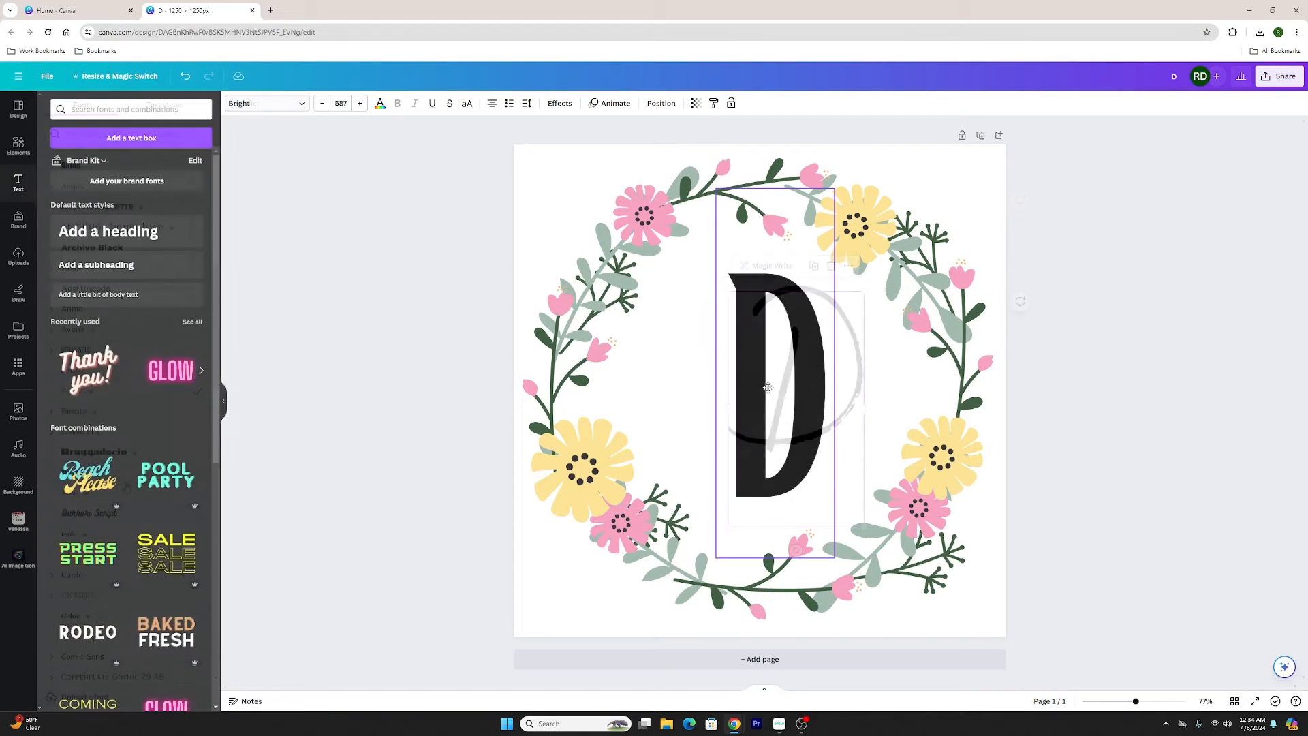
{"action": "left_click_drag", "start_coordinate": [787, 414], "coordinate": [791, 421]}
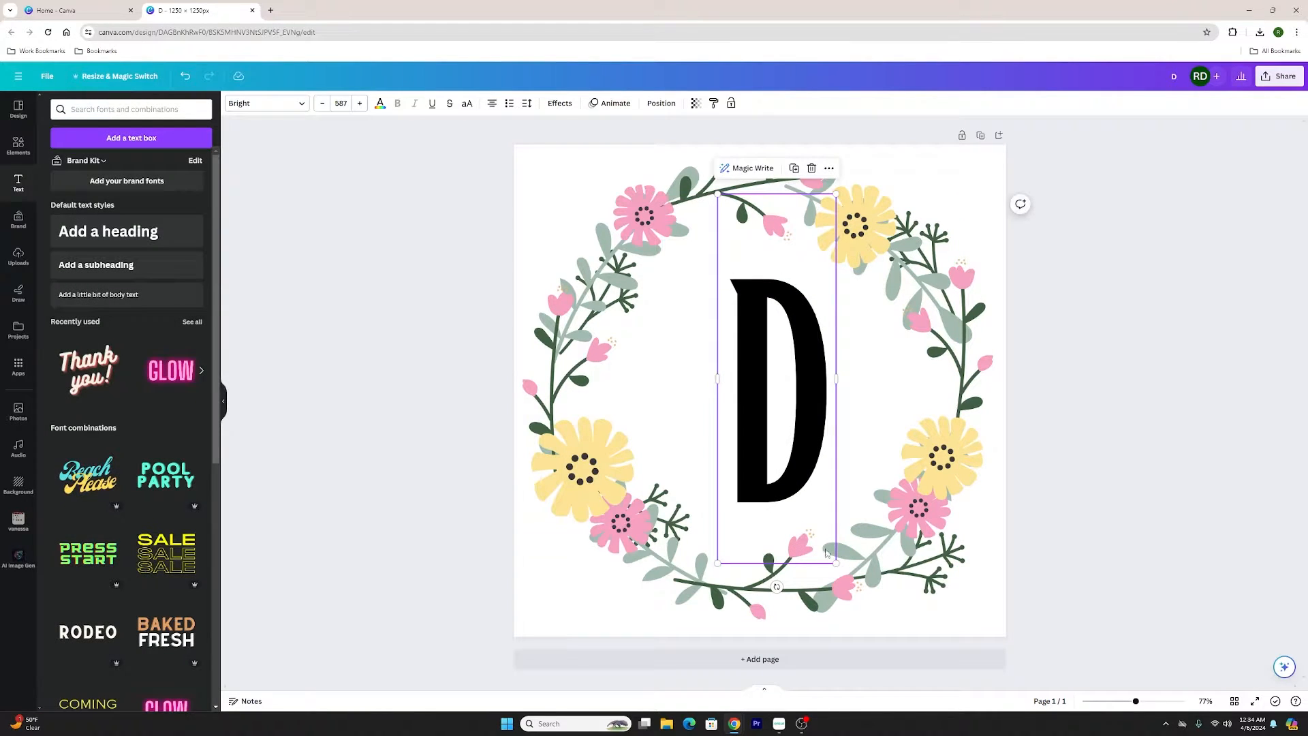
{"action": "left_click_drag", "start_coordinate": [836, 563], "coordinate": [845, 596]}
{"action": "left_click_drag", "start_coordinate": [772, 464], "coordinate": [770, 439]}
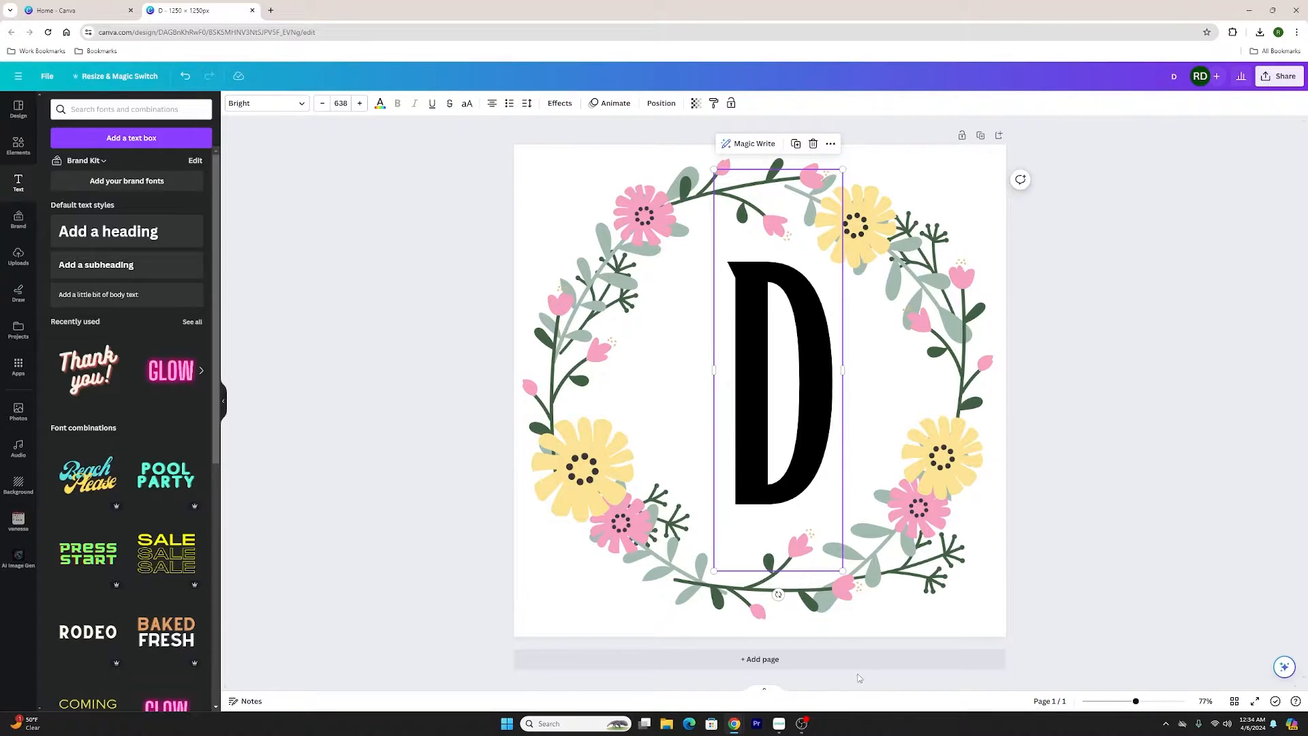
{"action": "left_click", "coordinate": [1047, 435]}
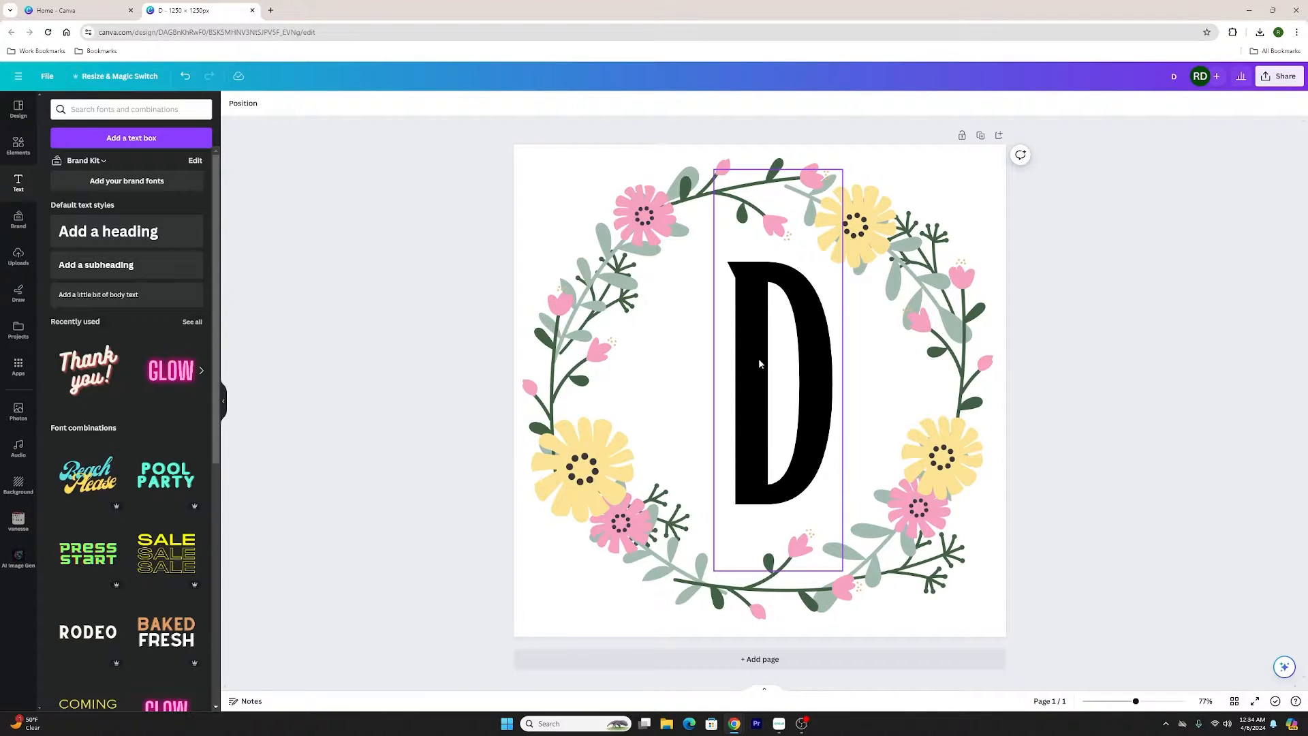
{"action": "left_click", "coordinate": [748, 421]}
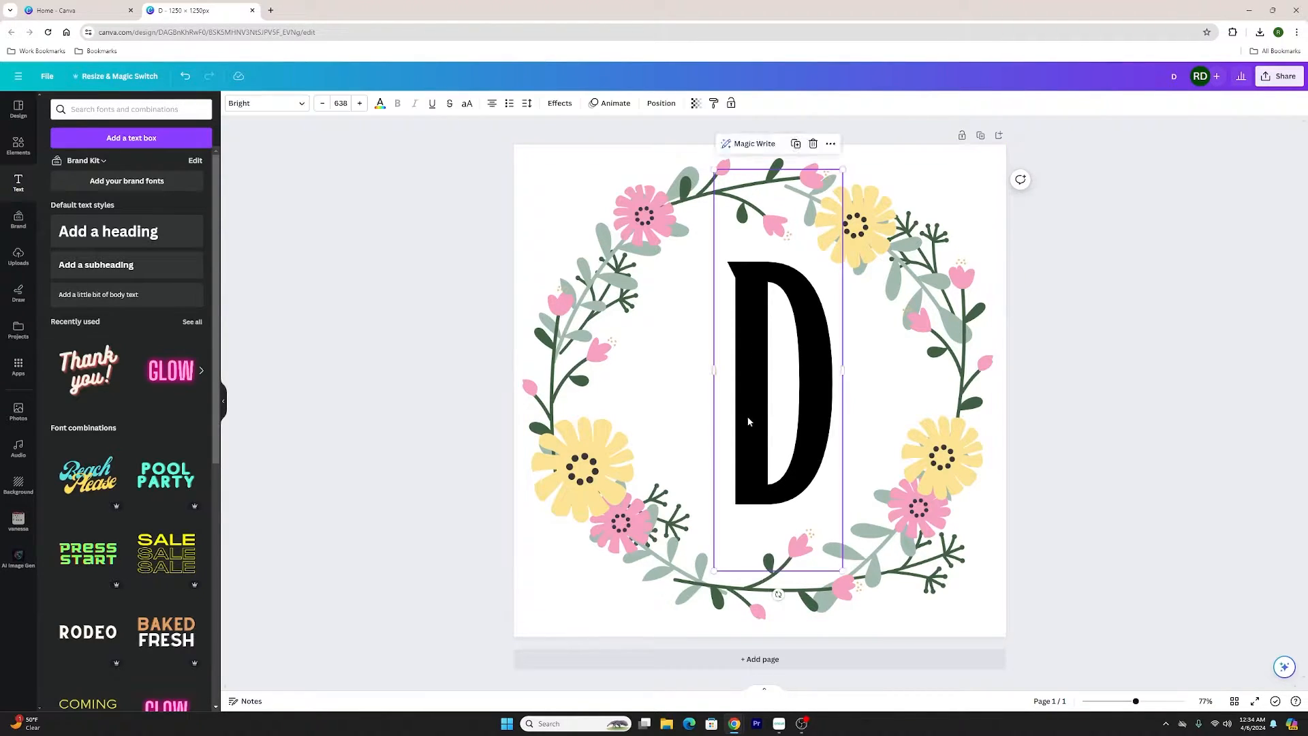
{"action": "left_click_drag", "start_coordinate": [748, 421], "coordinate": [742, 421]}
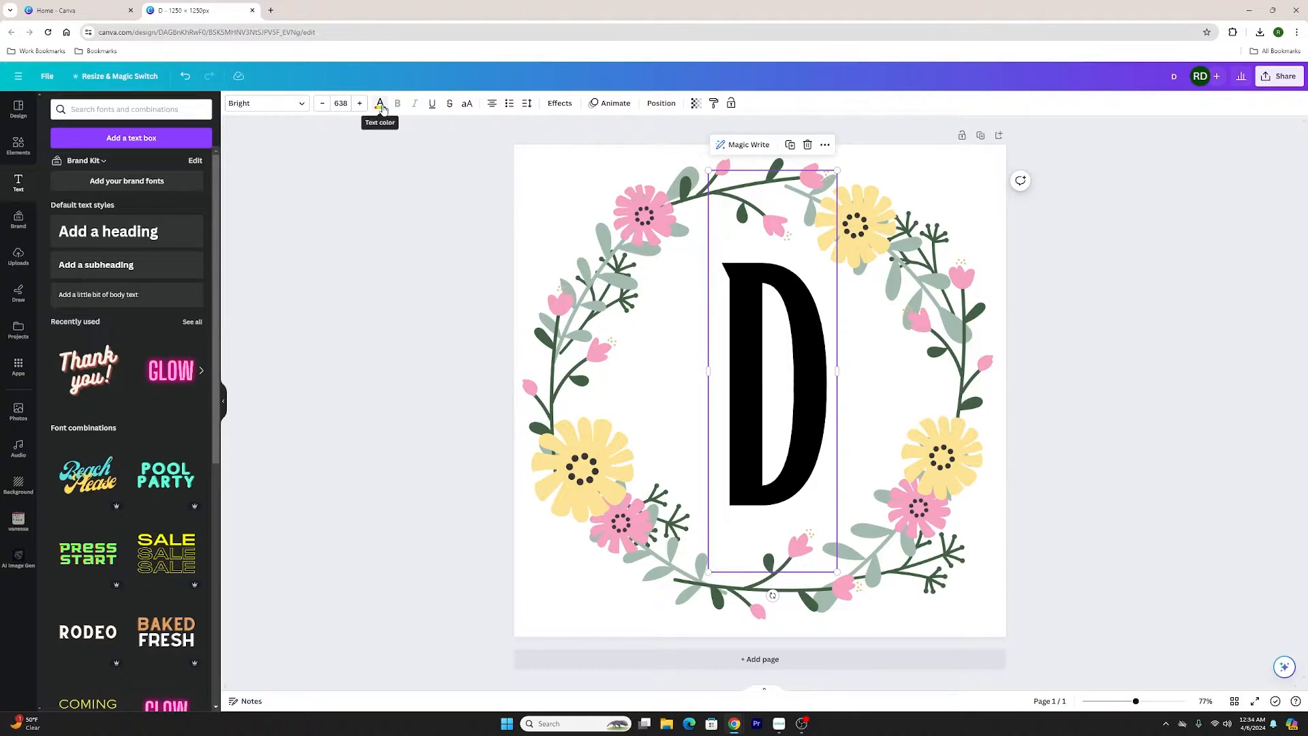
Try the pink of a tulip and the sage green of a leaf, sampled from the wreath, as the D's text color
{"action": "left_click", "coordinate": [380, 105]}
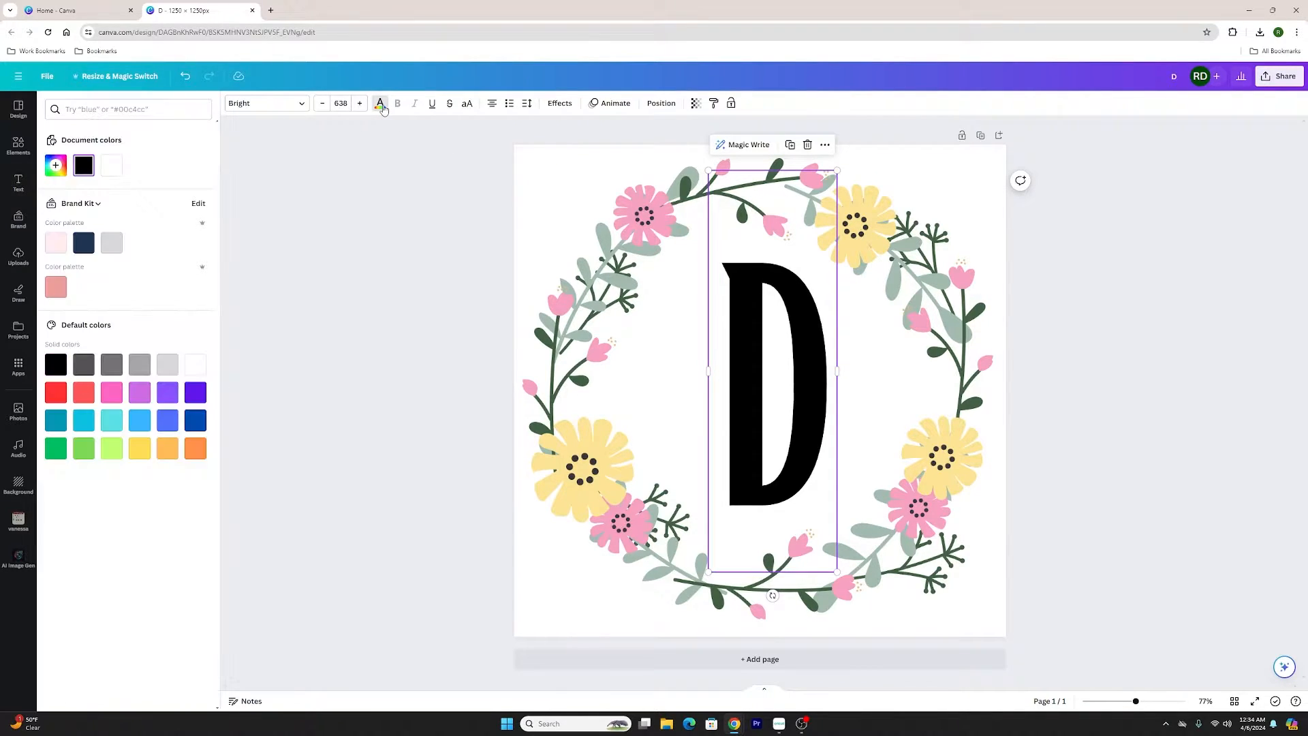
{"action": "left_click", "coordinate": [56, 167]}
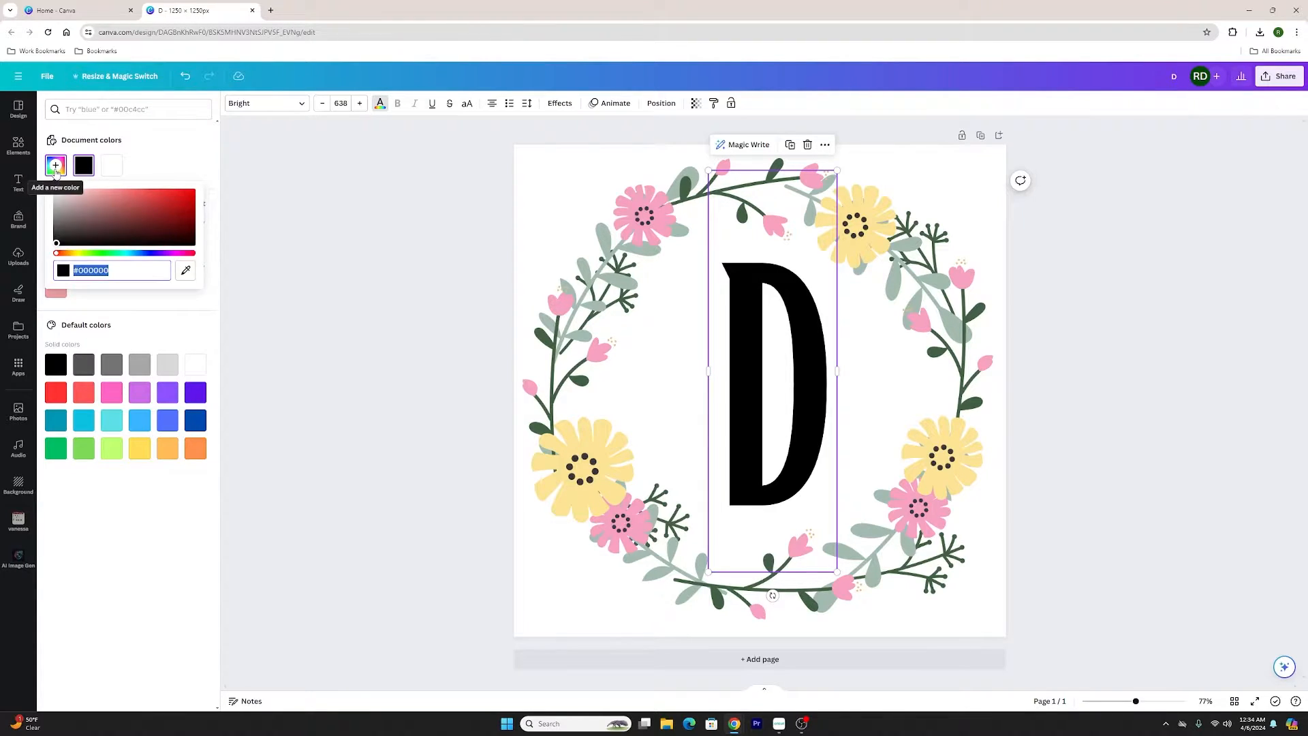
{"action": "left_click", "coordinate": [186, 270]}
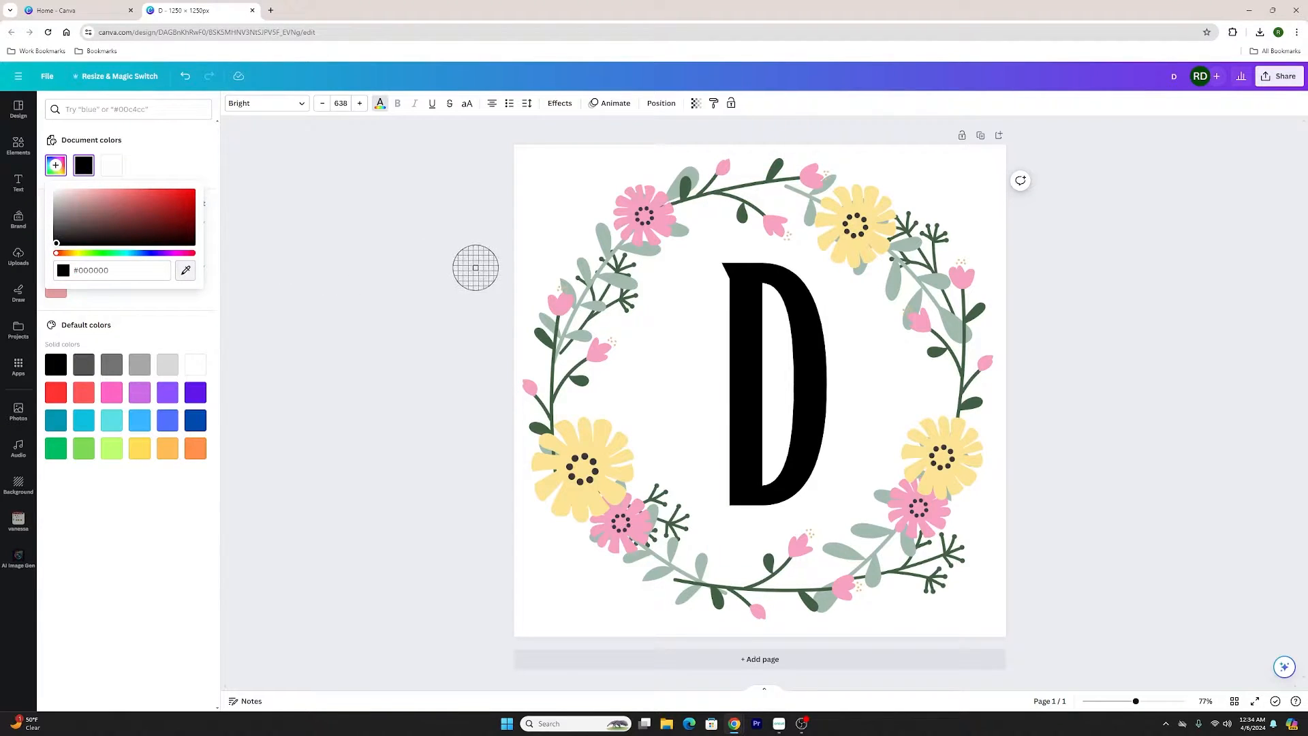
{"action": "left_click", "coordinate": [563, 300]}
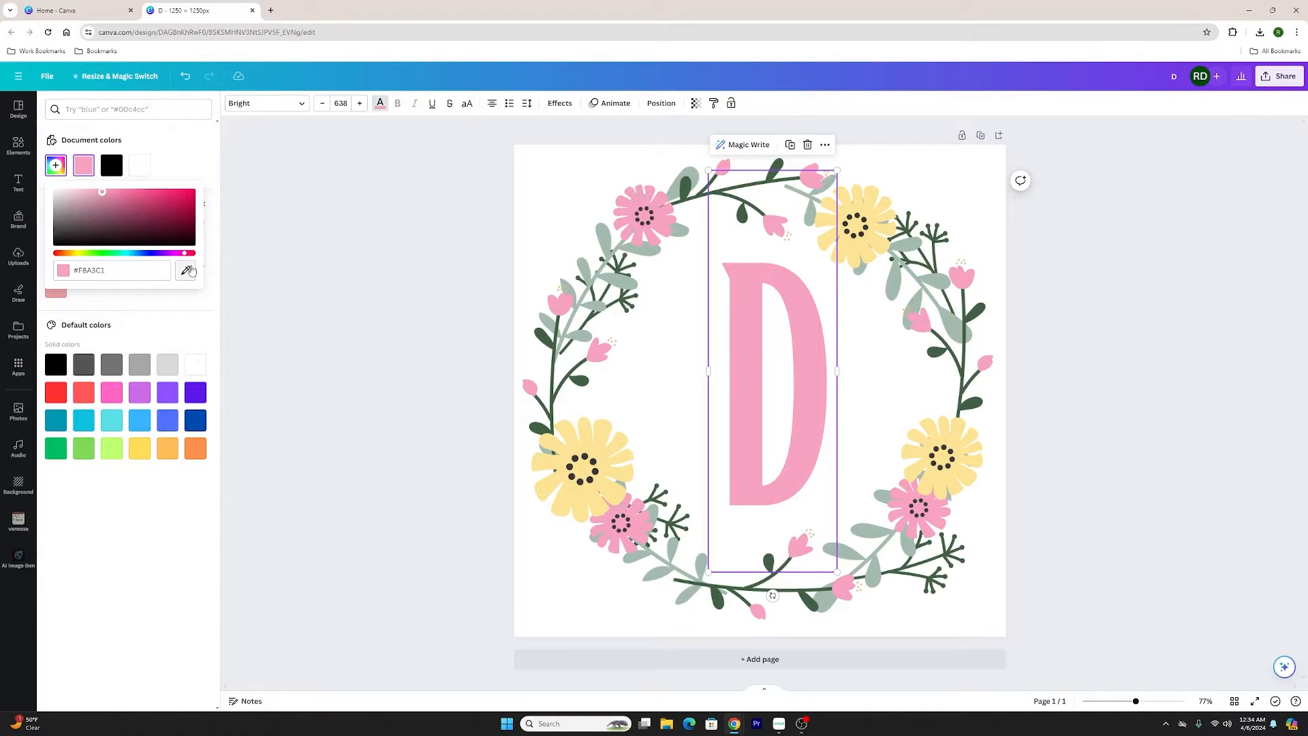
{"action": "left_click", "coordinate": [186, 270]}
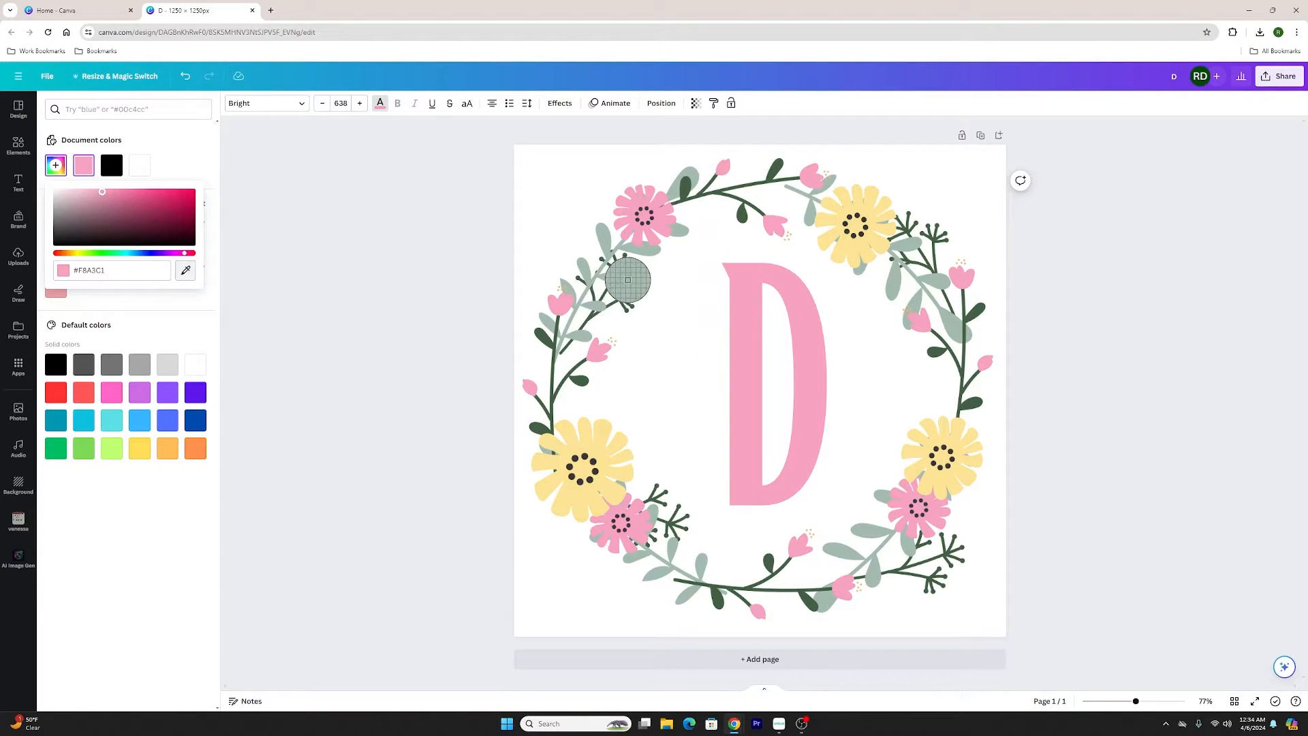
{"action": "left_click", "coordinate": [627, 280]}
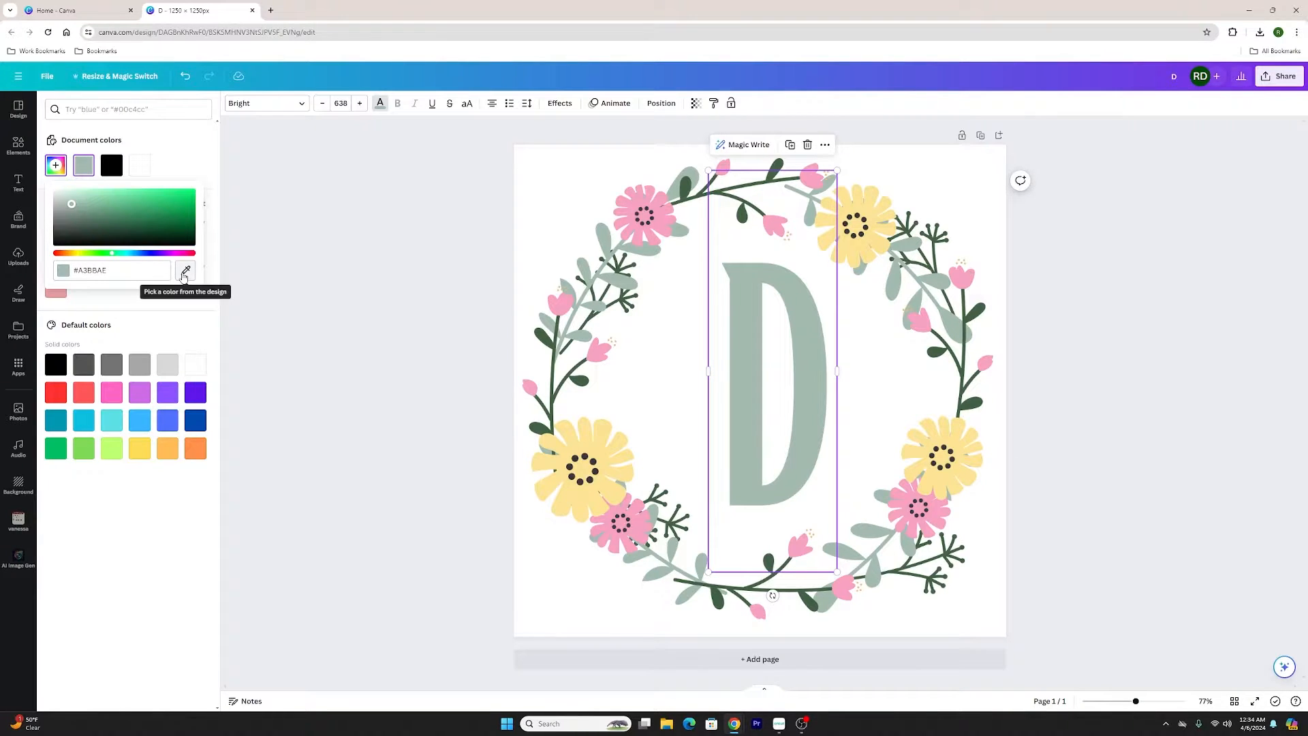
Recolor the letter D with the dark green sampled from a leaf at the top of the wreath, and deselect it
{"action": "left_click", "coordinate": [186, 270]}
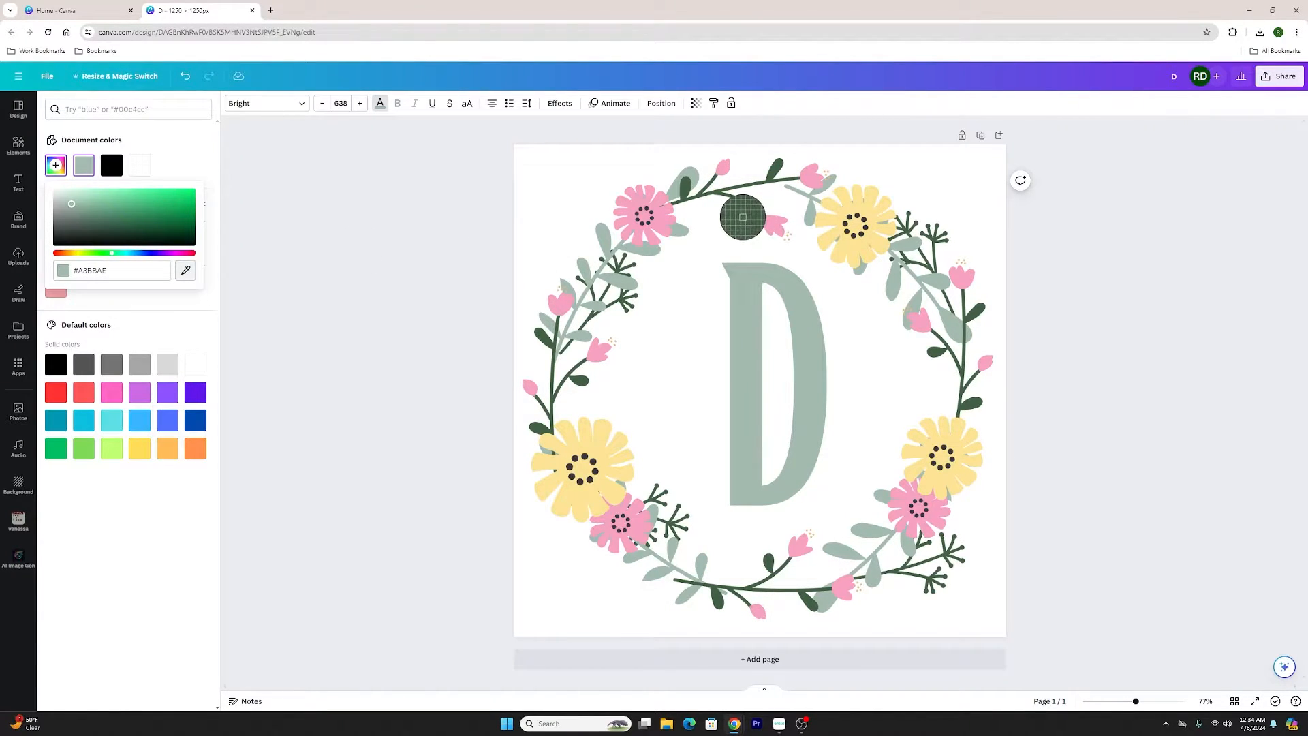
{"action": "left_click", "coordinate": [743, 217]}
{"action": "left_click", "coordinate": [1072, 300]}
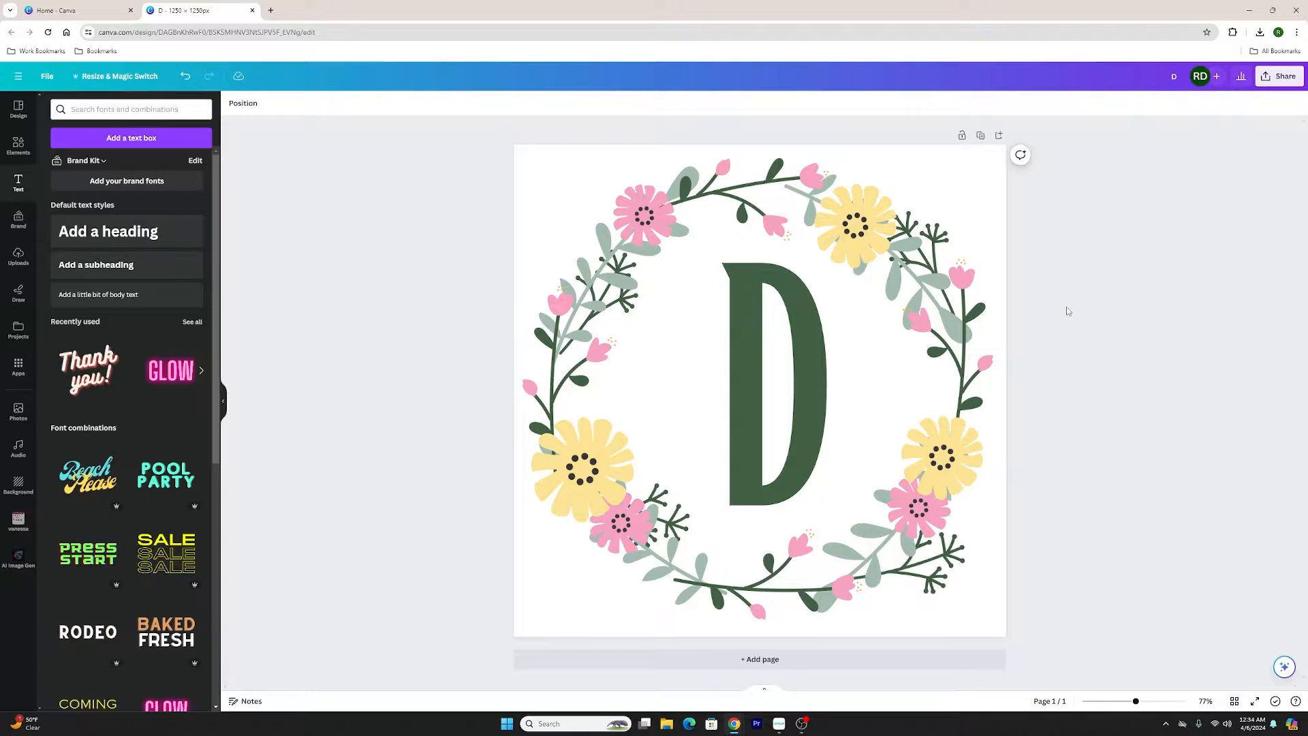
Try the yellow of a large flower and the pink of a tulip, sampled from the wreath, as the letter D's text color
{"action": "left_click", "coordinate": [737, 363]}
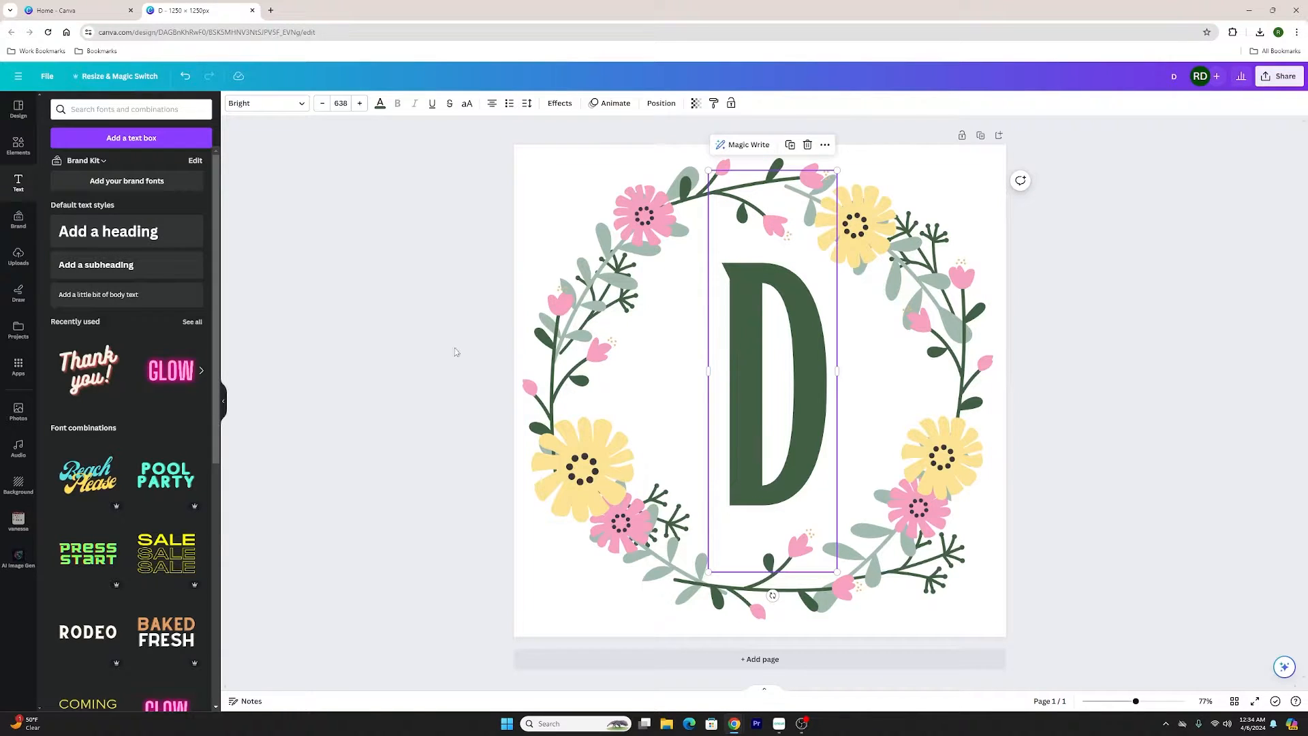
{"action": "left_click", "coordinate": [444, 365]}
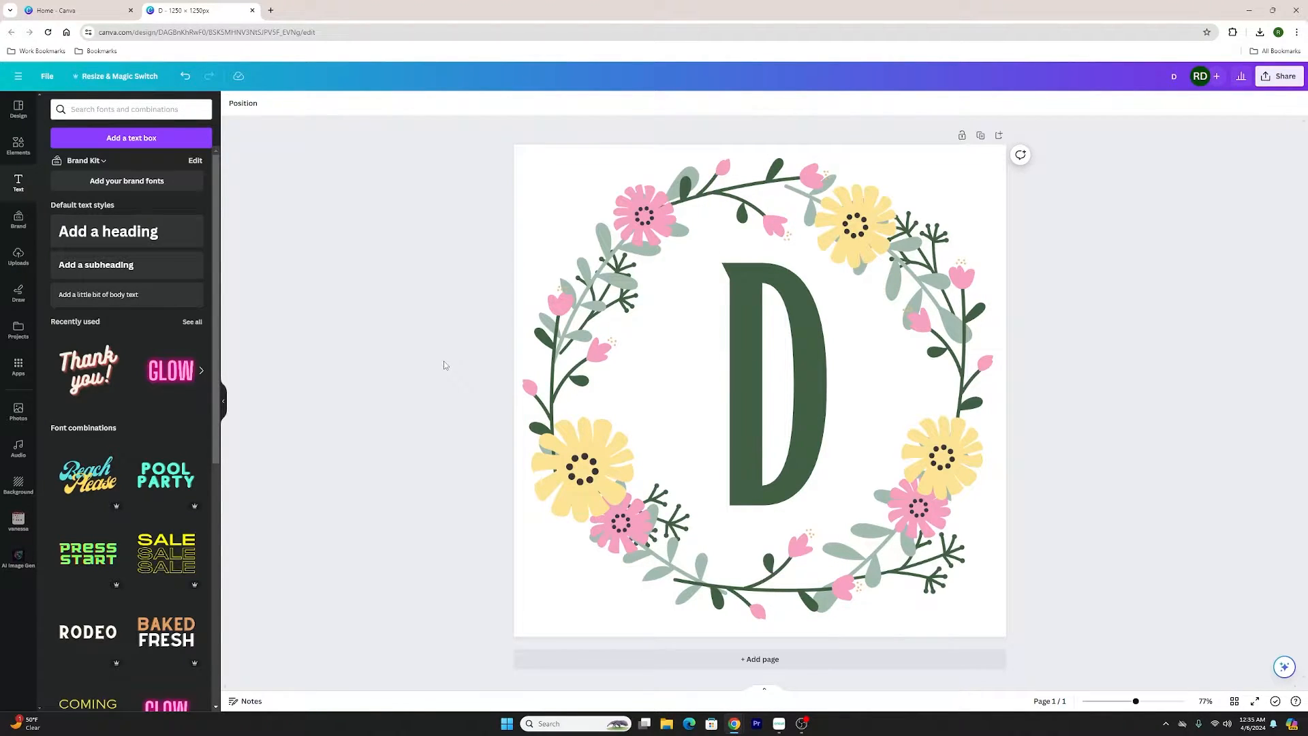
{"action": "left_click", "coordinate": [770, 368]}
{"action": "left_click", "coordinate": [380, 103]}
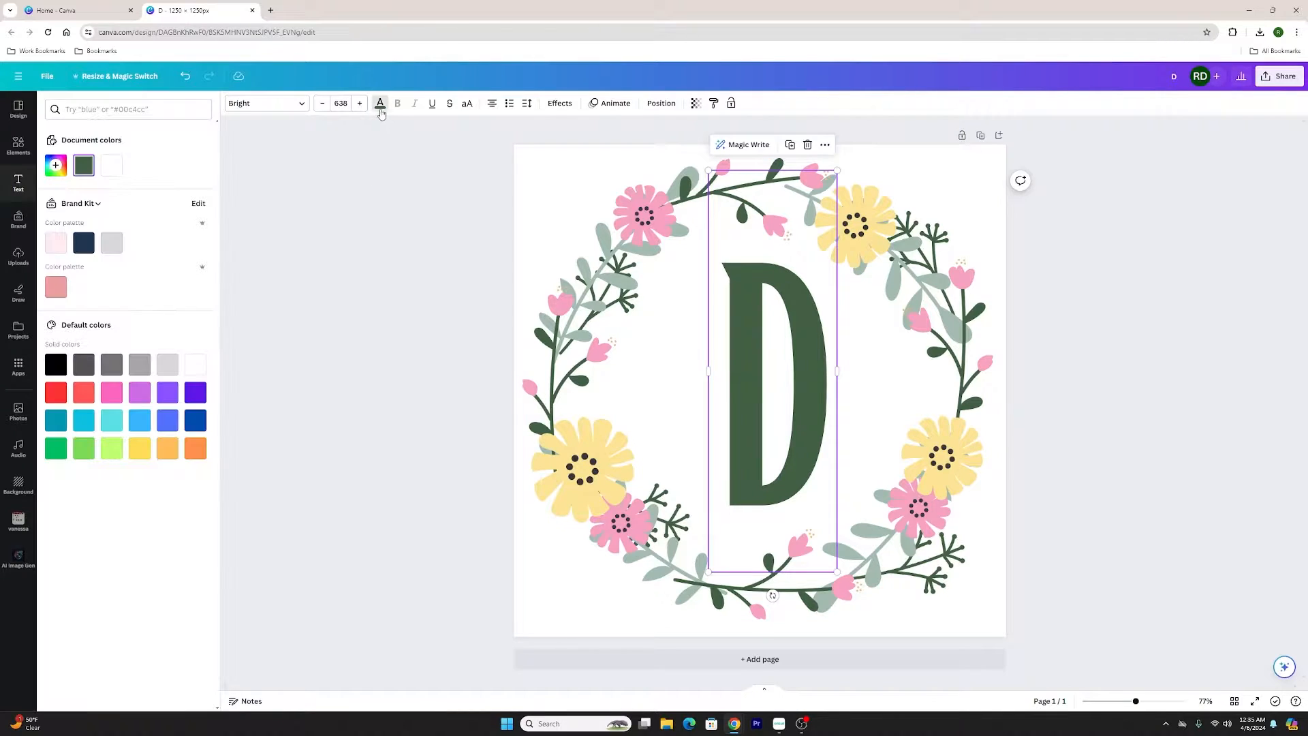
{"action": "left_click", "coordinate": [56, 165]}
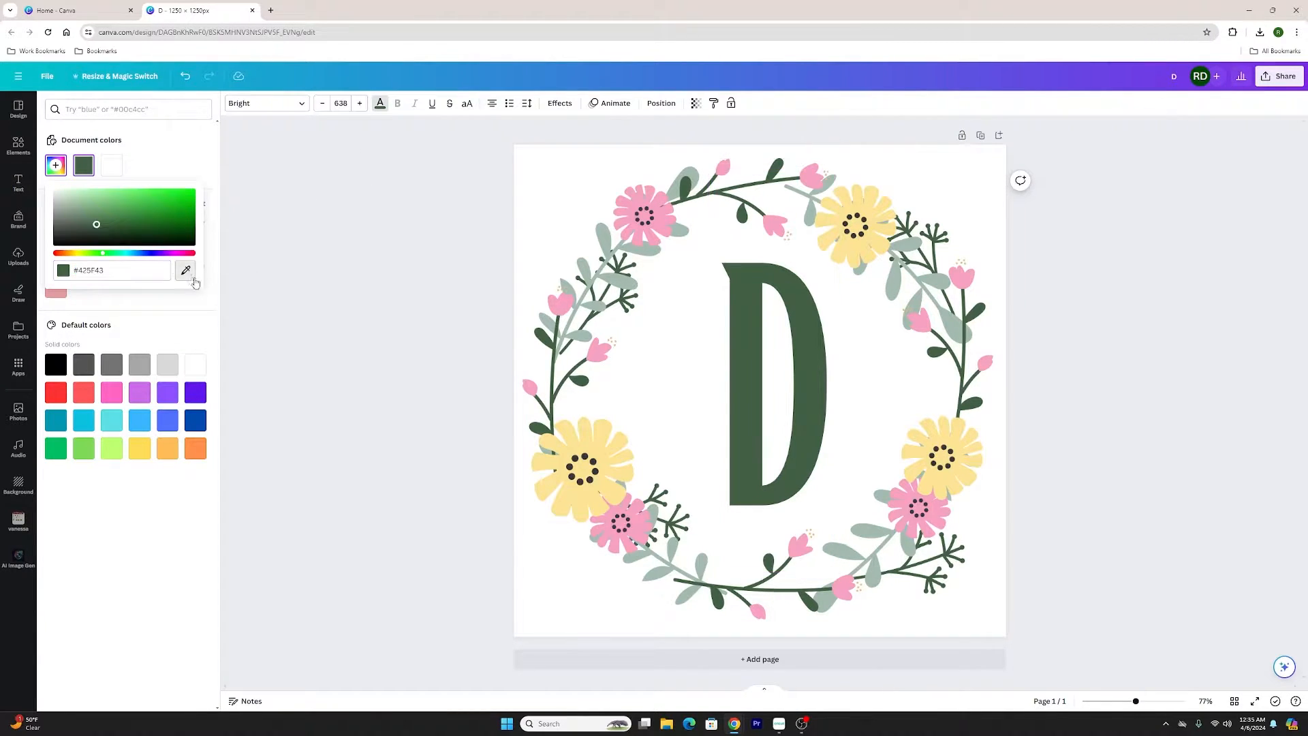
{"action": "left_click", "coordinate": [185, 270]}
{"action": "left_click", "coordinate": [611, 460]}
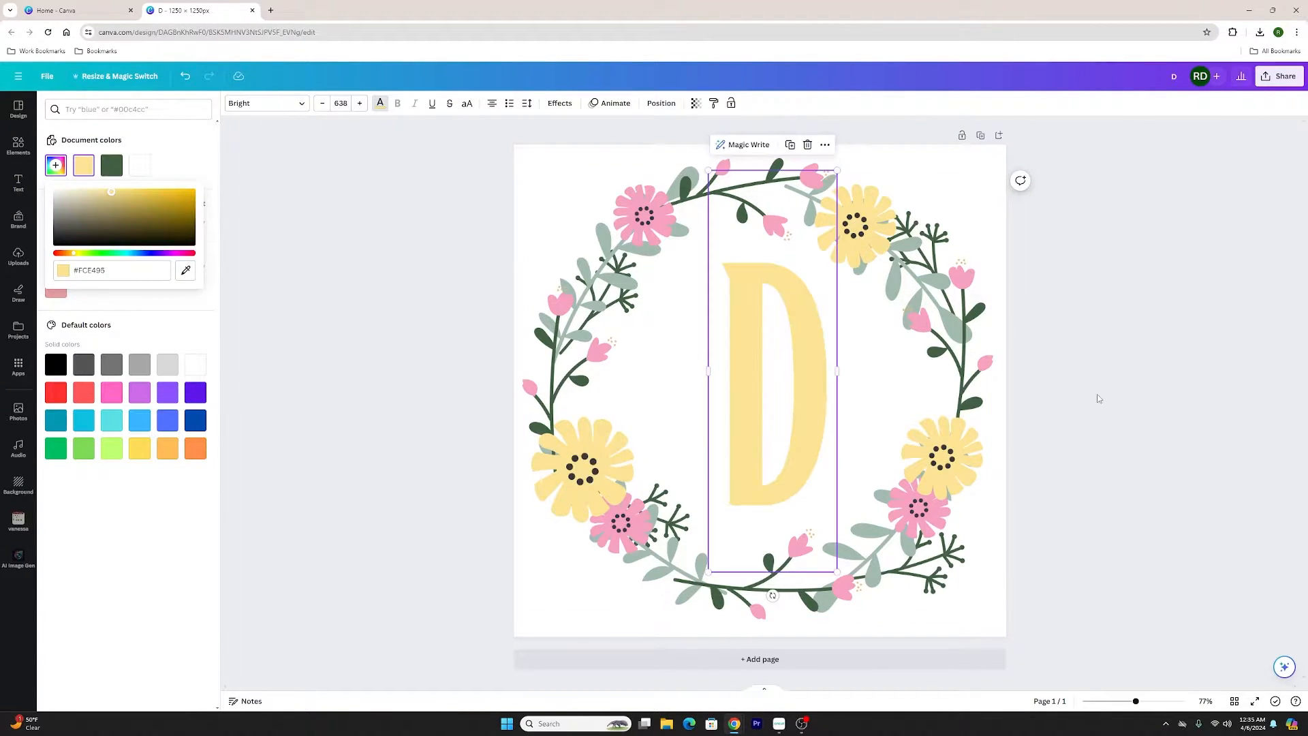
{"action": "left_click", "coordinate": [185, 270]}
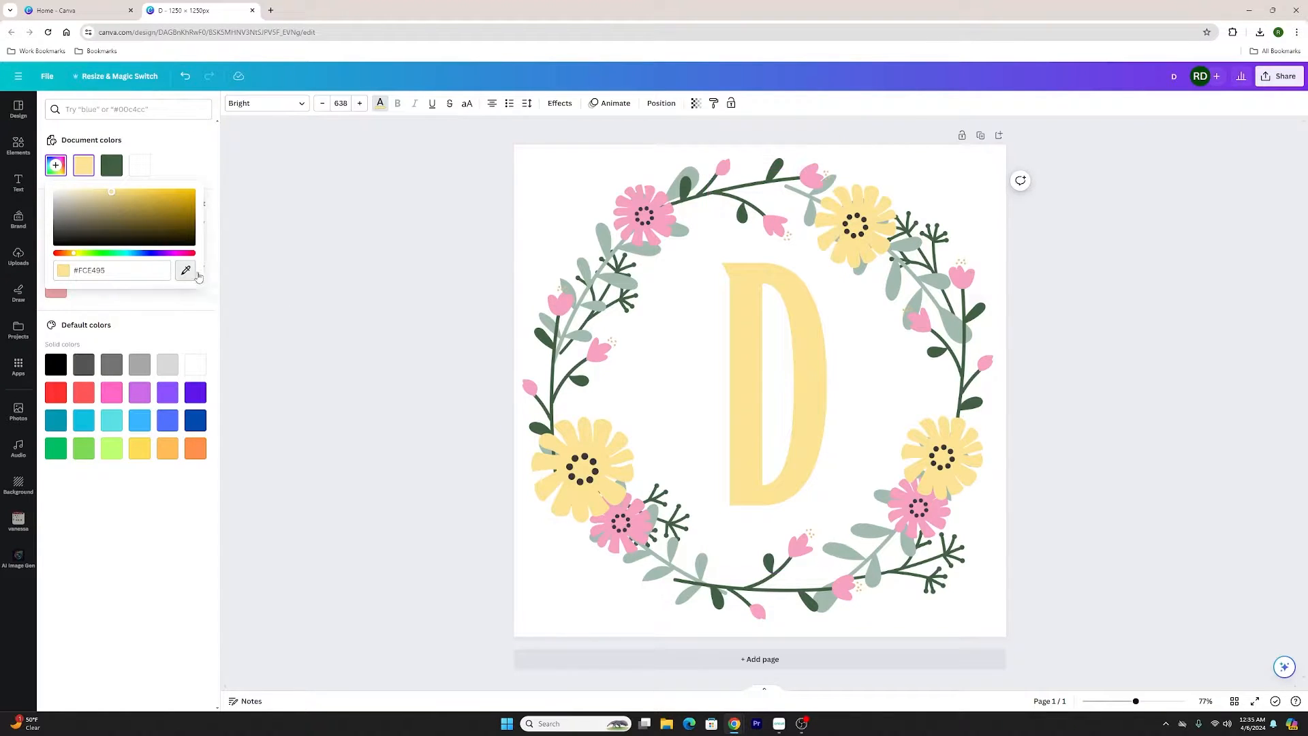
{"action": "left_click", "coordinate": [558, 303]}
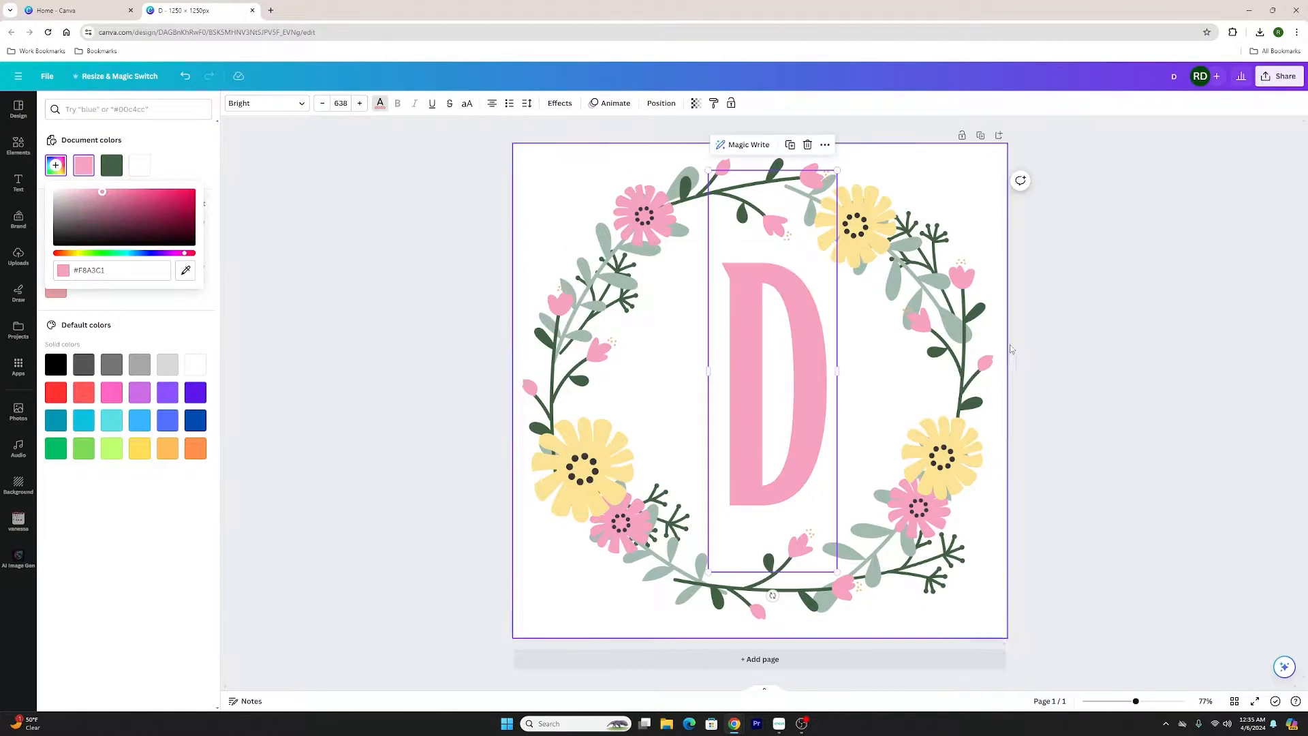
{"action": "left_click", "coordinate": [1038, 346]}
{"action": "left_click", "coordinate": [1051, 349]}
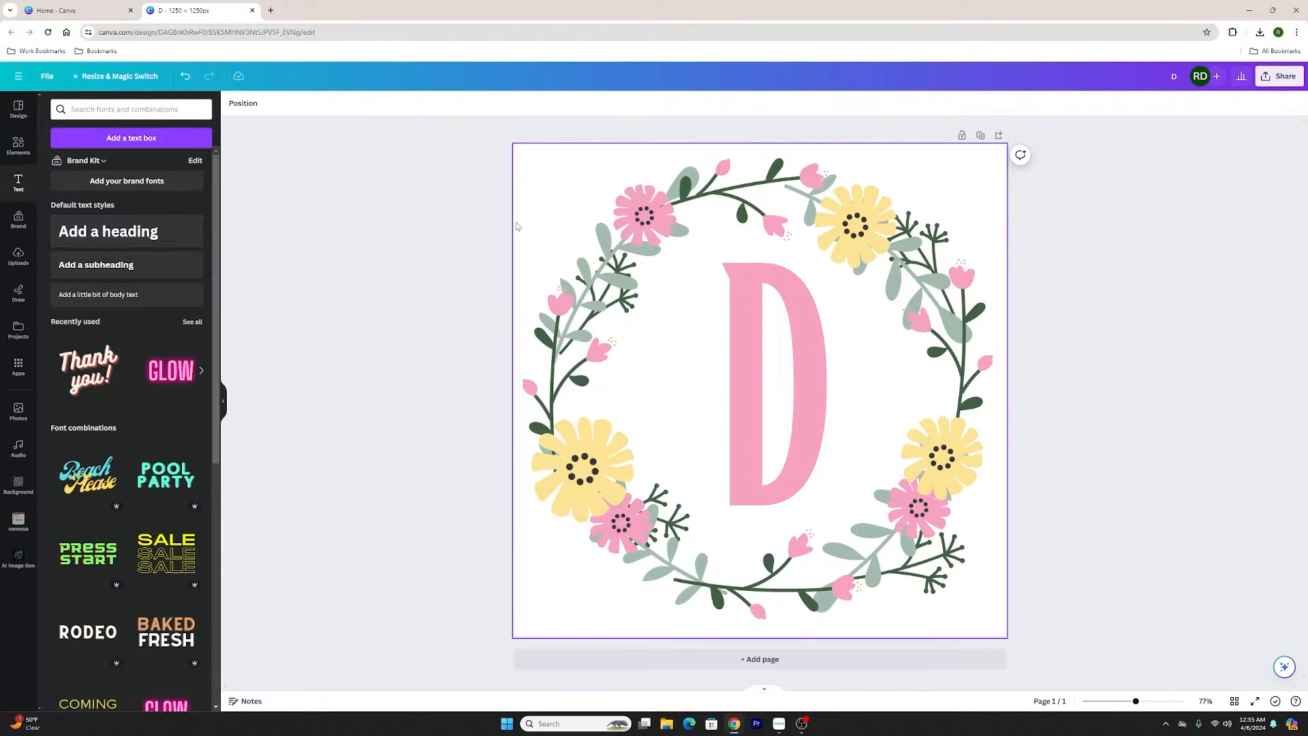
Try the sage green sampled from a leaf of the wreath as the letter D's text color, and deselect it
{"action": "left_click", "coordinate": [801, 304]}
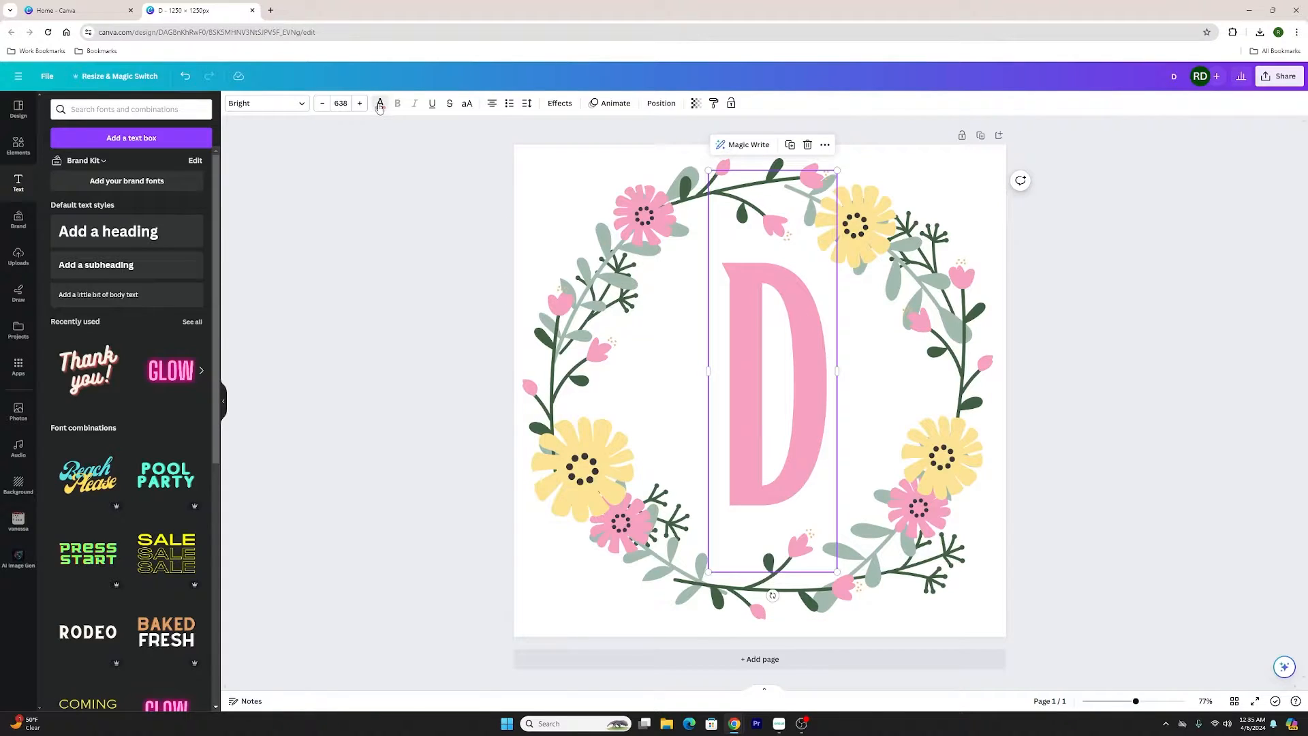
{"action": "left_click", "coordinate": [380, 103]}
{"action": "left_click", "coordinate": [56, 165]}
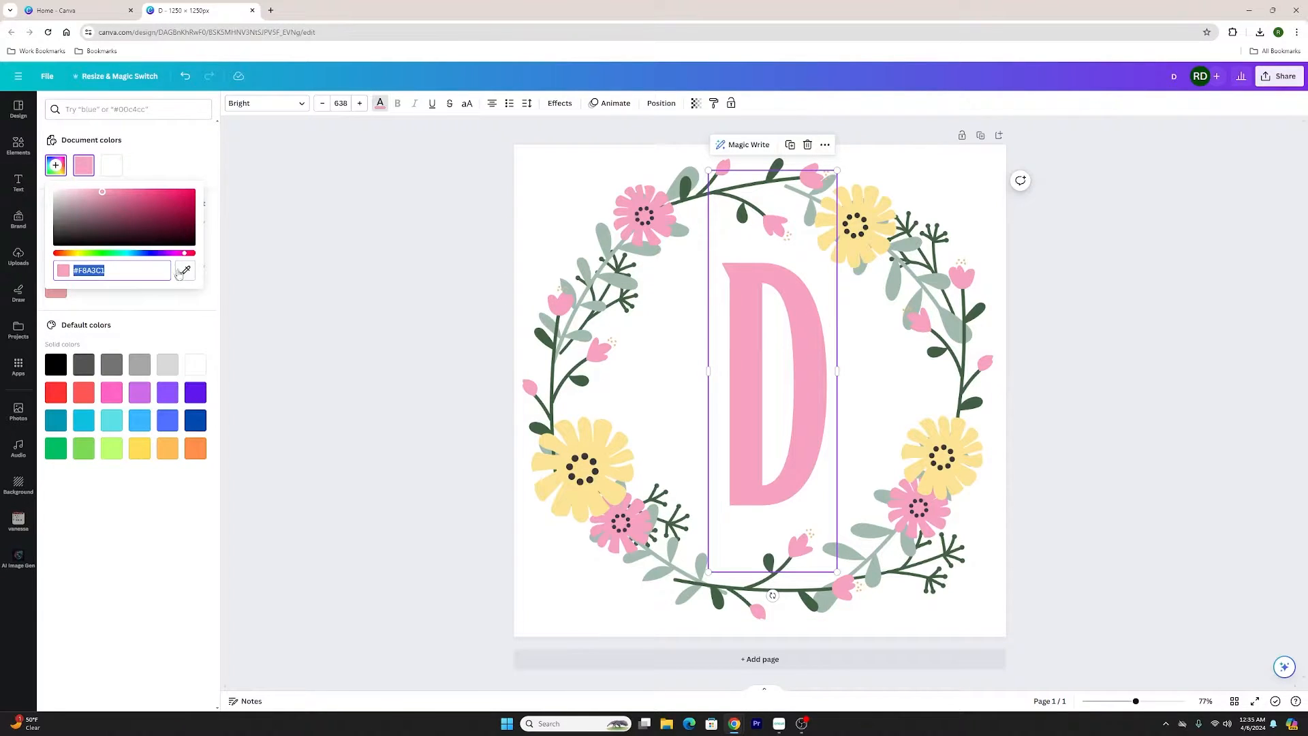
{"action": "left_click", "coordinate": [620, 279]}
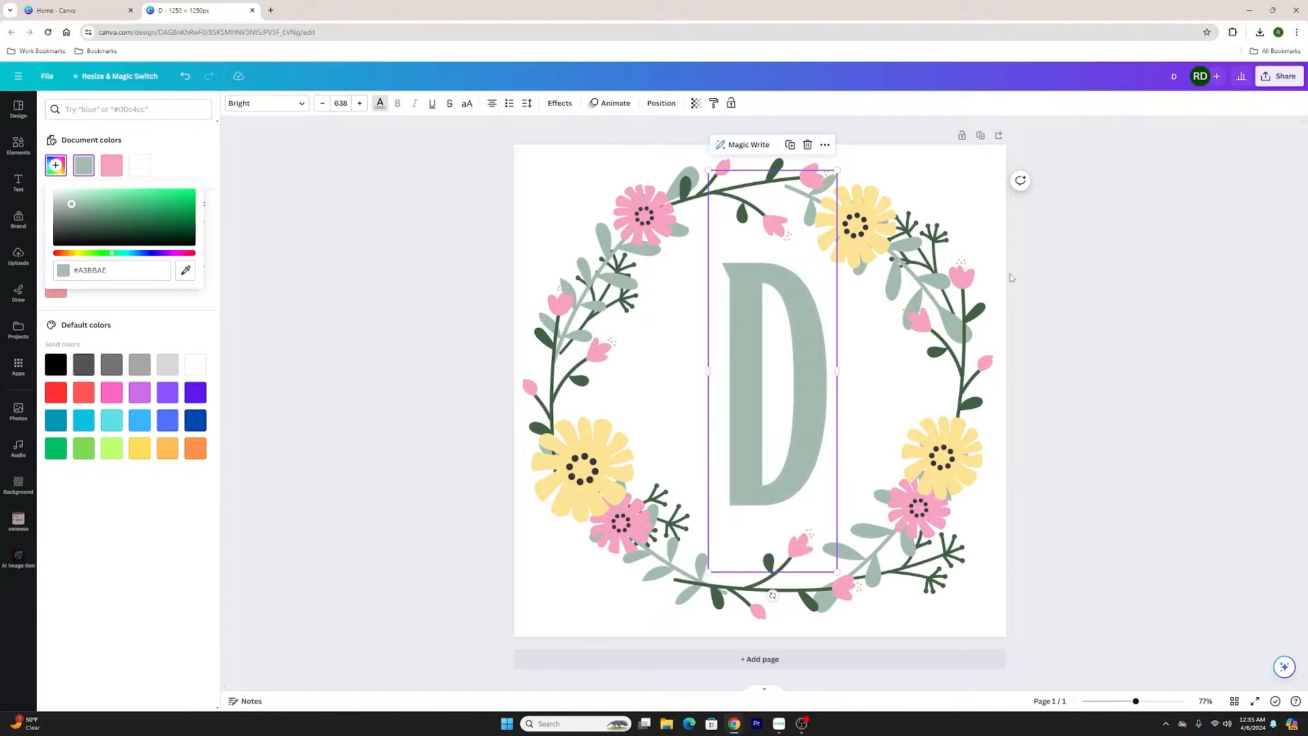
{"action": "left_click", "coordinate": [1079, 291]}
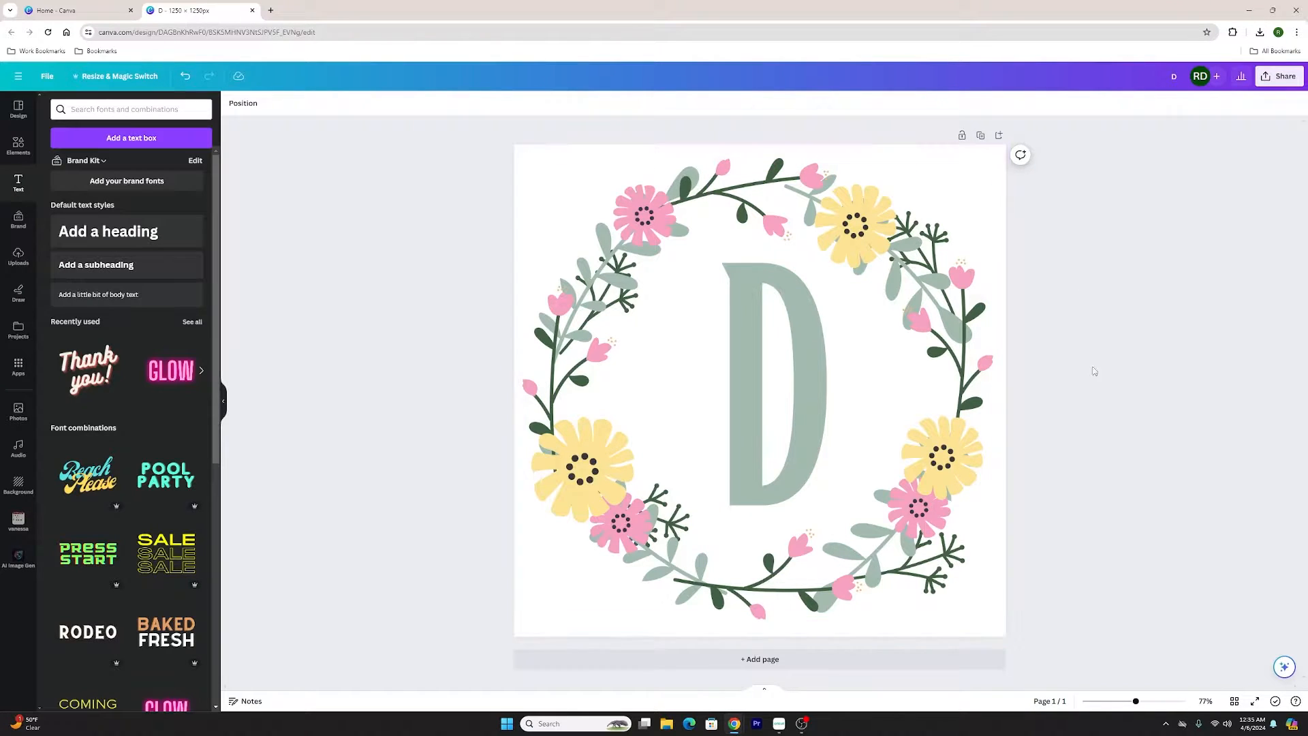
Duplicate the monogram page and recolor the copy's letter D with the pink sampled from a wreath flower
{"action": "left_click", "coordinate": [978, 139]}
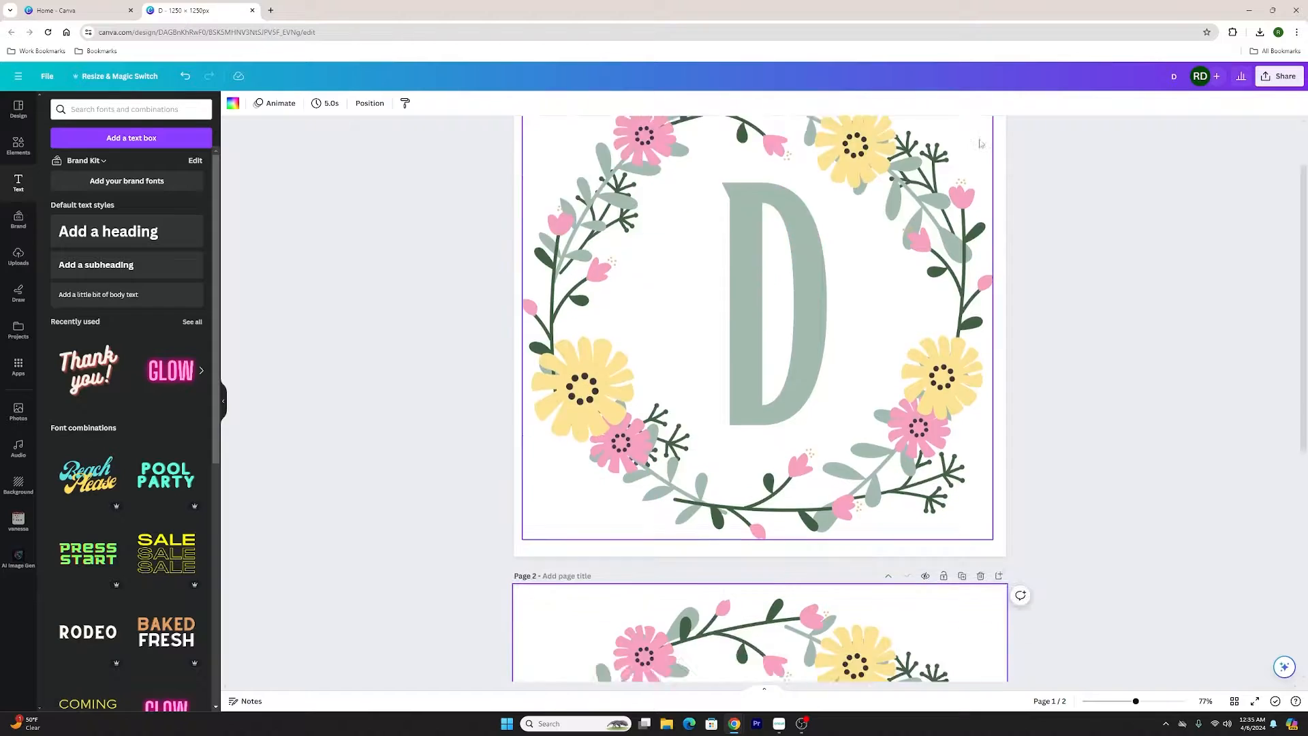
{"action": "left_click", "coordinate": [805, 350]}
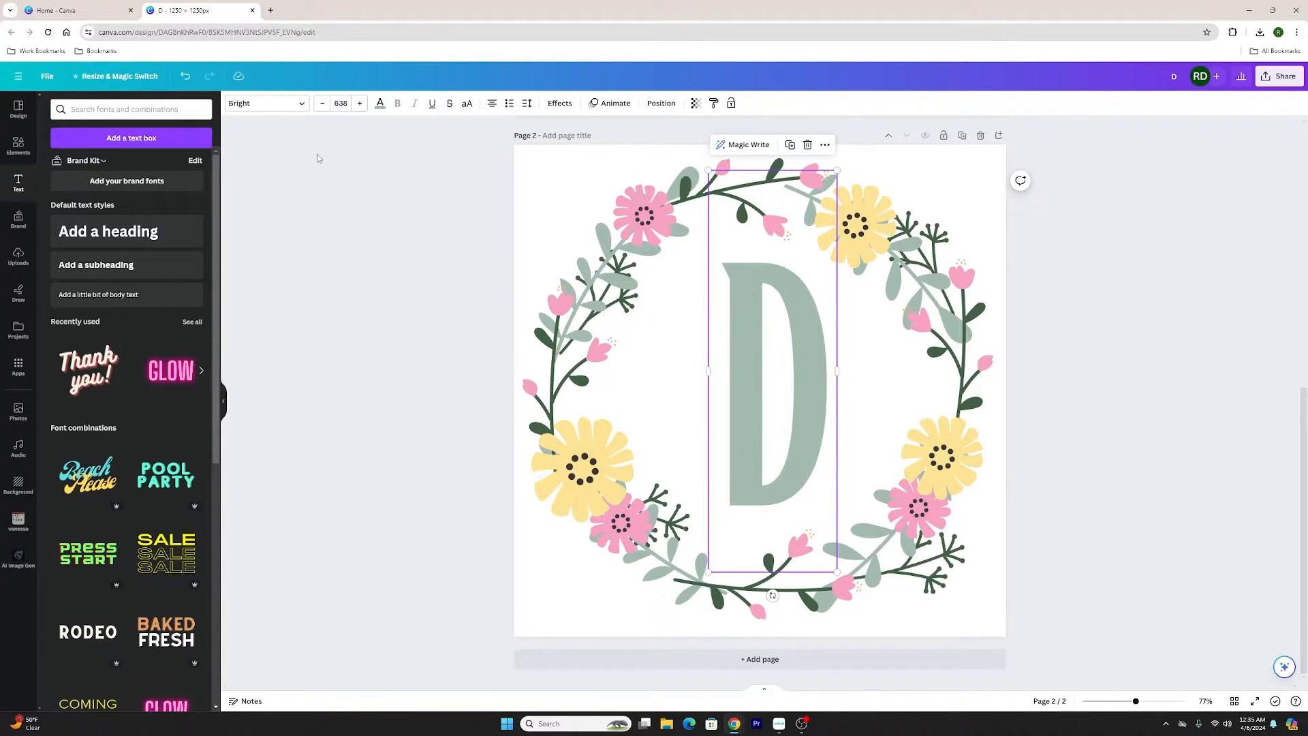
{"action": "left_click", "coordinate": [381, 103]}
{"action": "left_click", "coordinate": [60, 163]}
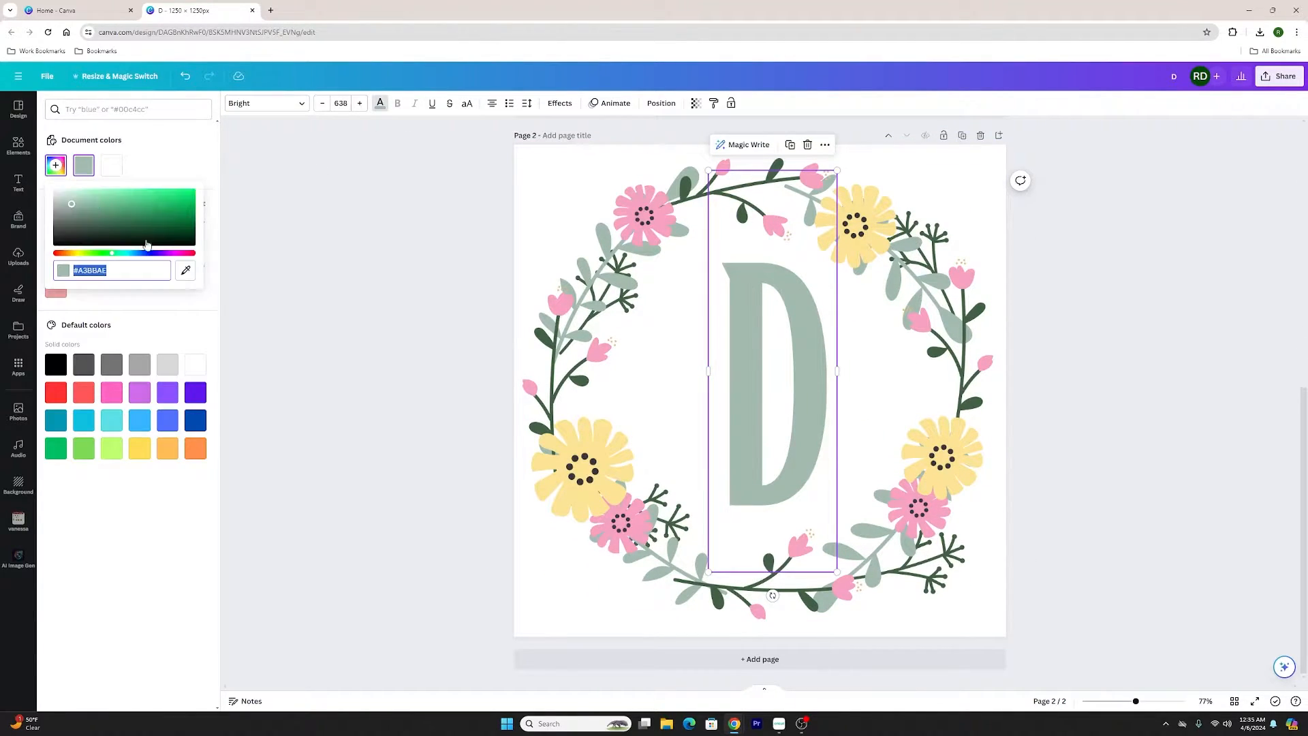
{"action": "left_click", "coordinate": [185, 270]}
{"action": "left_click", "coordinate": [656, 232]}
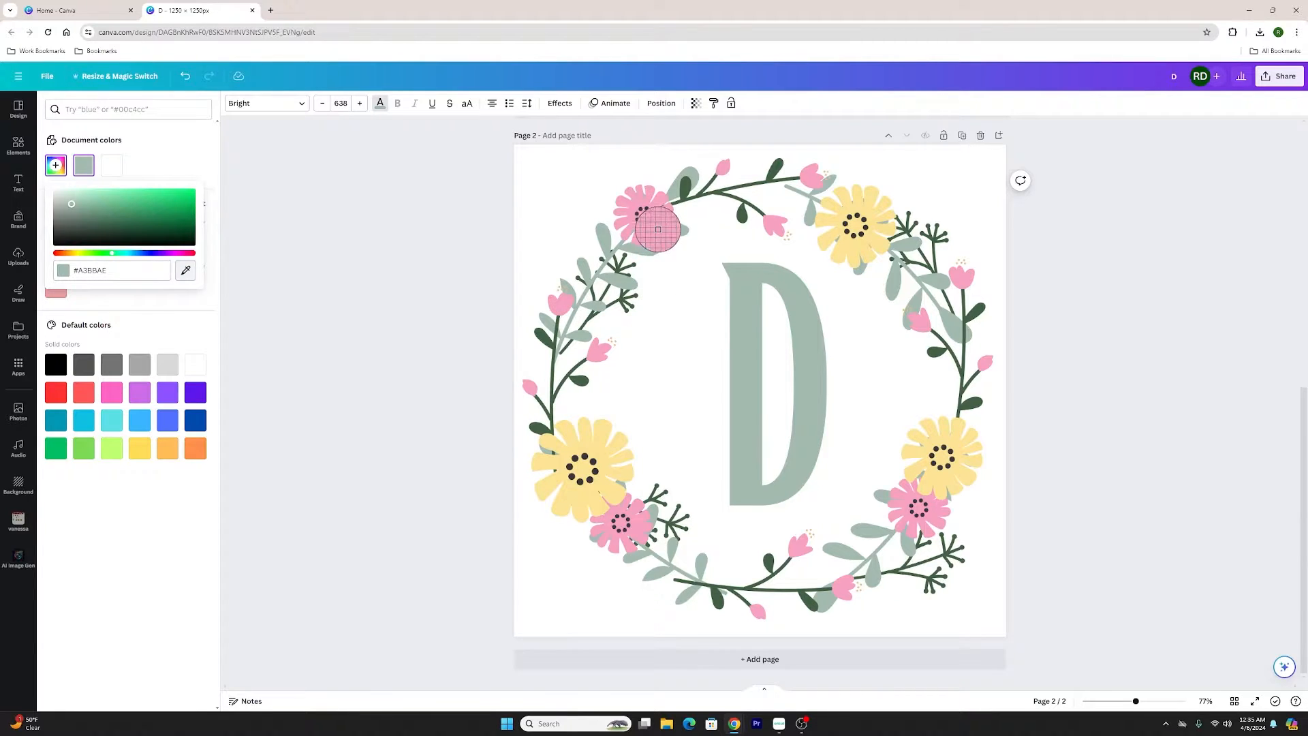
{"action": "key", "text": "Escape"}
{"action": "left_click", "coordinate": [1084, 470]}
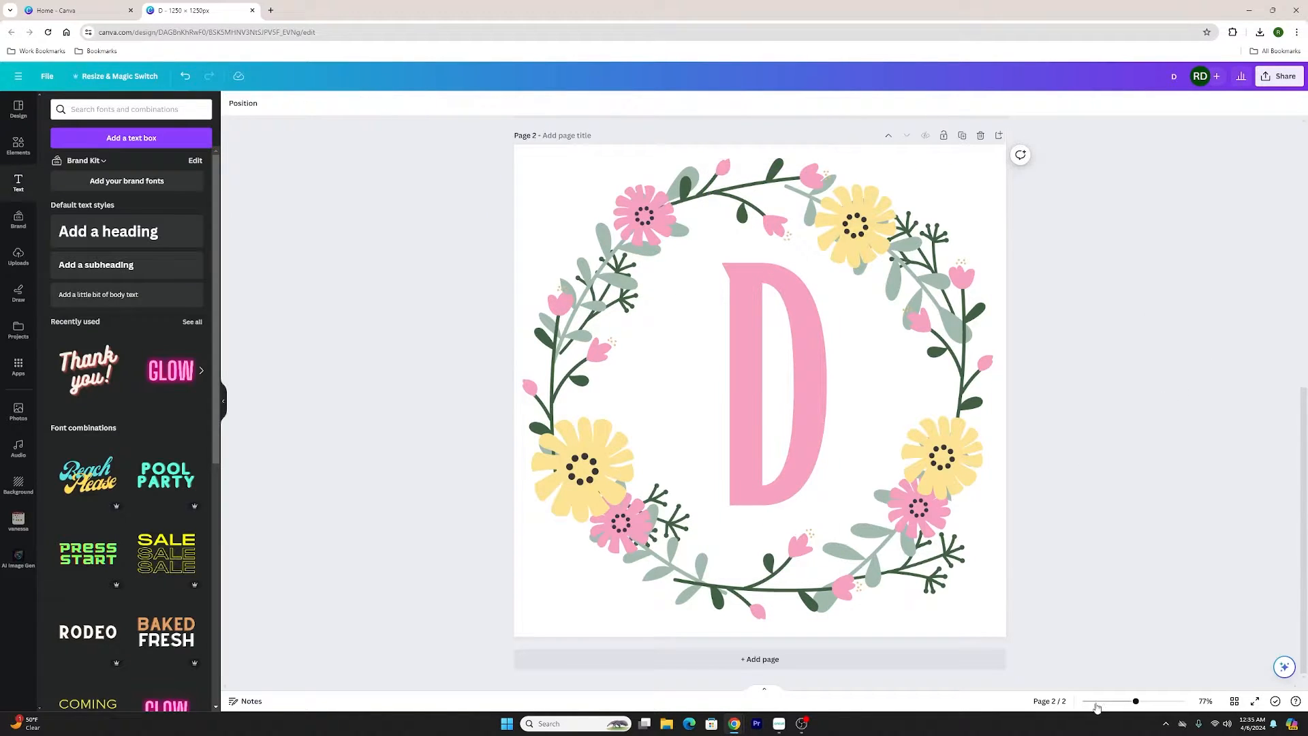
Delete the page with the sage green D and add a blank page below the pink monogram
{"action": "left_click_drag", "start_coordinate": [1136, 701], "coordinate": [1116, 701]}
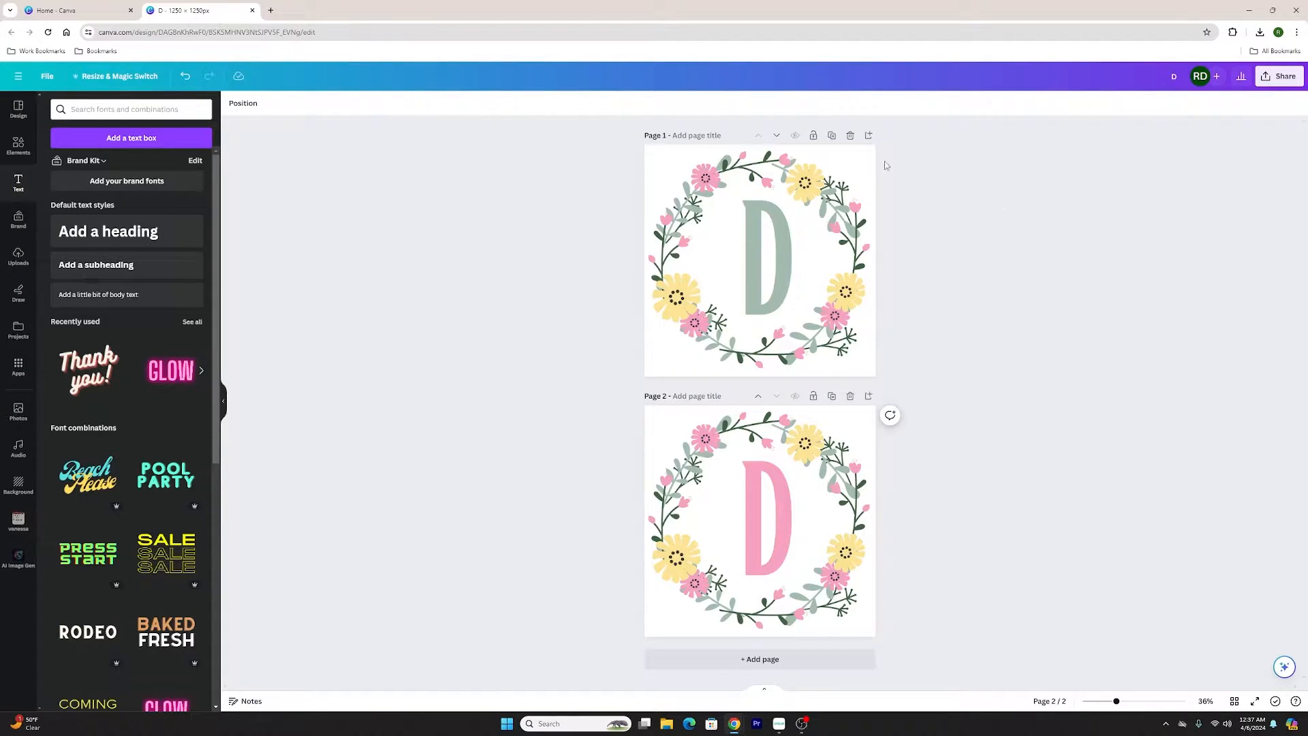
{"action": "left_click", "coordinate": [850, 135]}
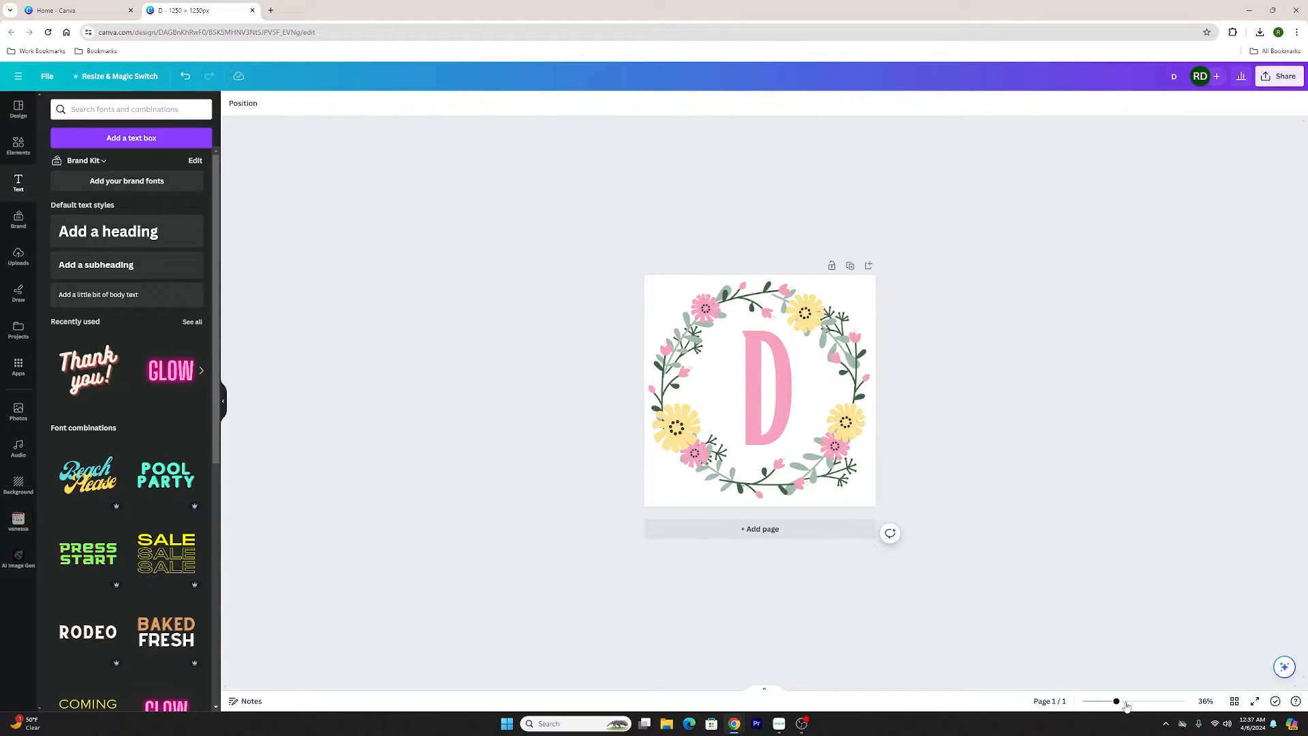
{"action": "left_click_drag", "start_coordinate": [1118, 701], "coordinate": [1131, 704]}
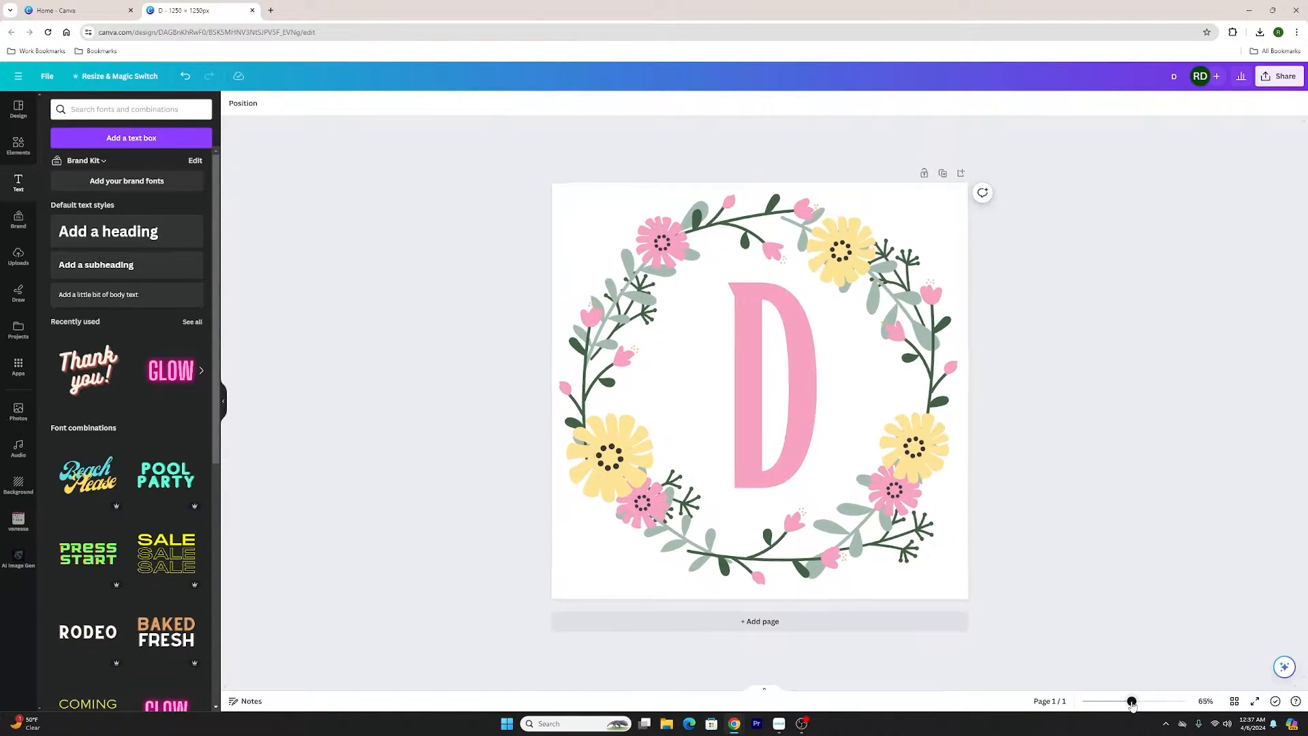
{"action": "left_click", "coordinate": [920, 617]}
Move the pink D out of the wreath onto the blank second page and enlarge it to size 868
{"action": "scroll", "coordinate": [788, 290], "scroll_direction": "up", "scroll_amount": 1}
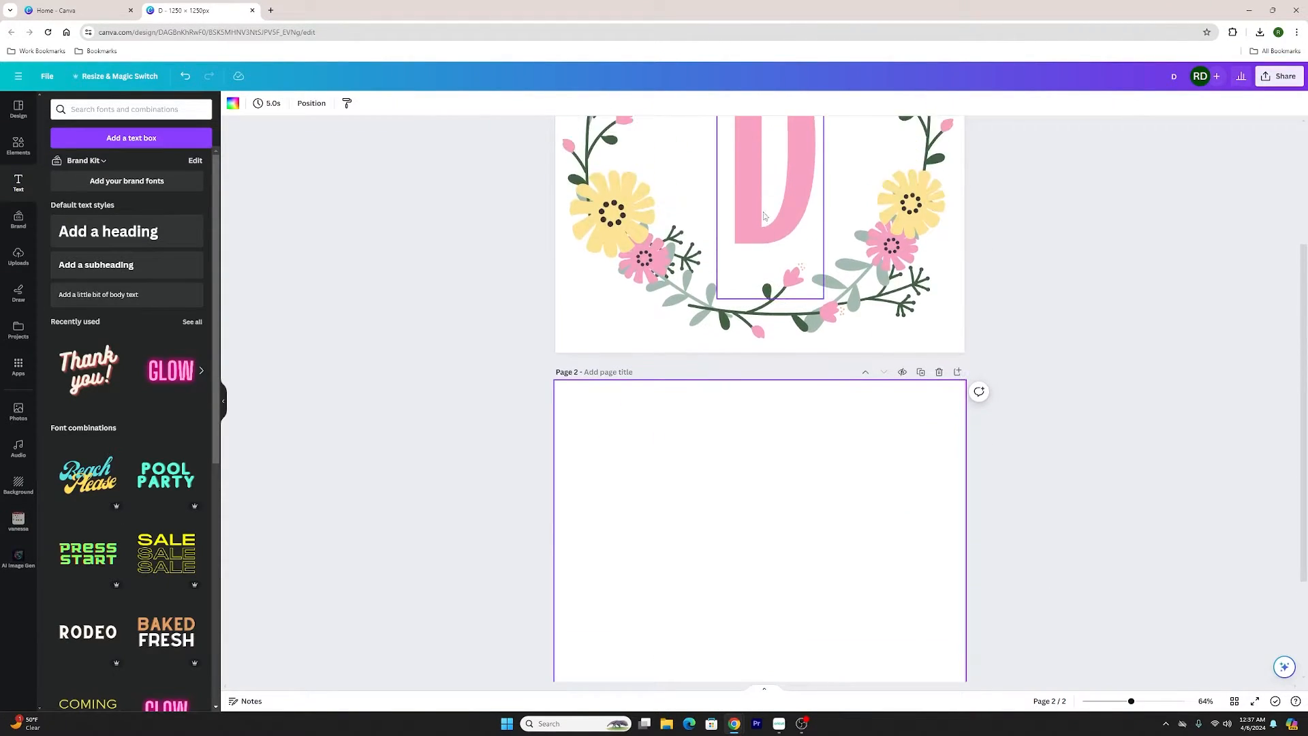
{"action": "left_click_drag", "start_coordinate": [765, 204], "coordinate": [851, 681]}
{"action": "scroll", "coordinate": [789, 587], "scroll_direction": "down", "scroll_amount": 2}
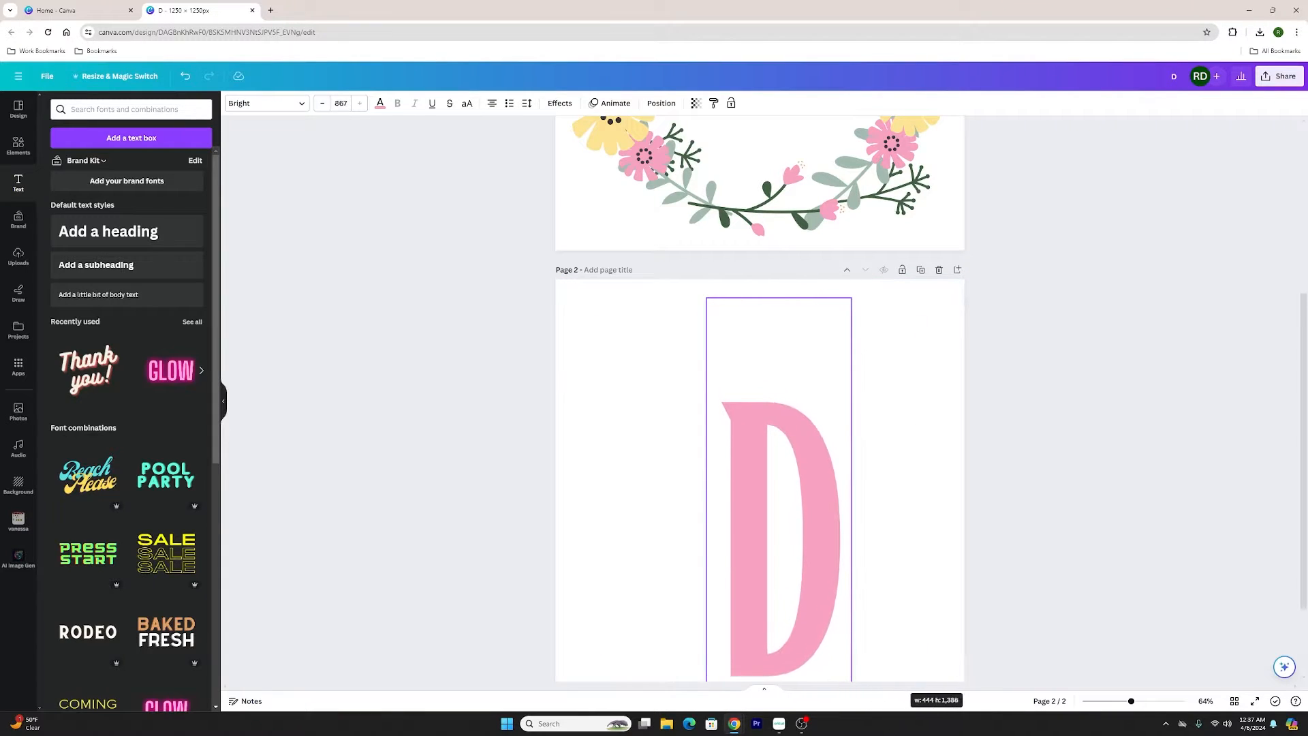
{"action": "left_click_drag", "start_coordinate": [901, 726], "coordinate": [902, 728]}
{"action": "scroll", "coordinate": [958, 528], "scroll_direction": "down", "scroll_amount": 1}
{"action": "left_click_drag", "start_coordinate": [766, 499], "coordinate": [750, 454]}
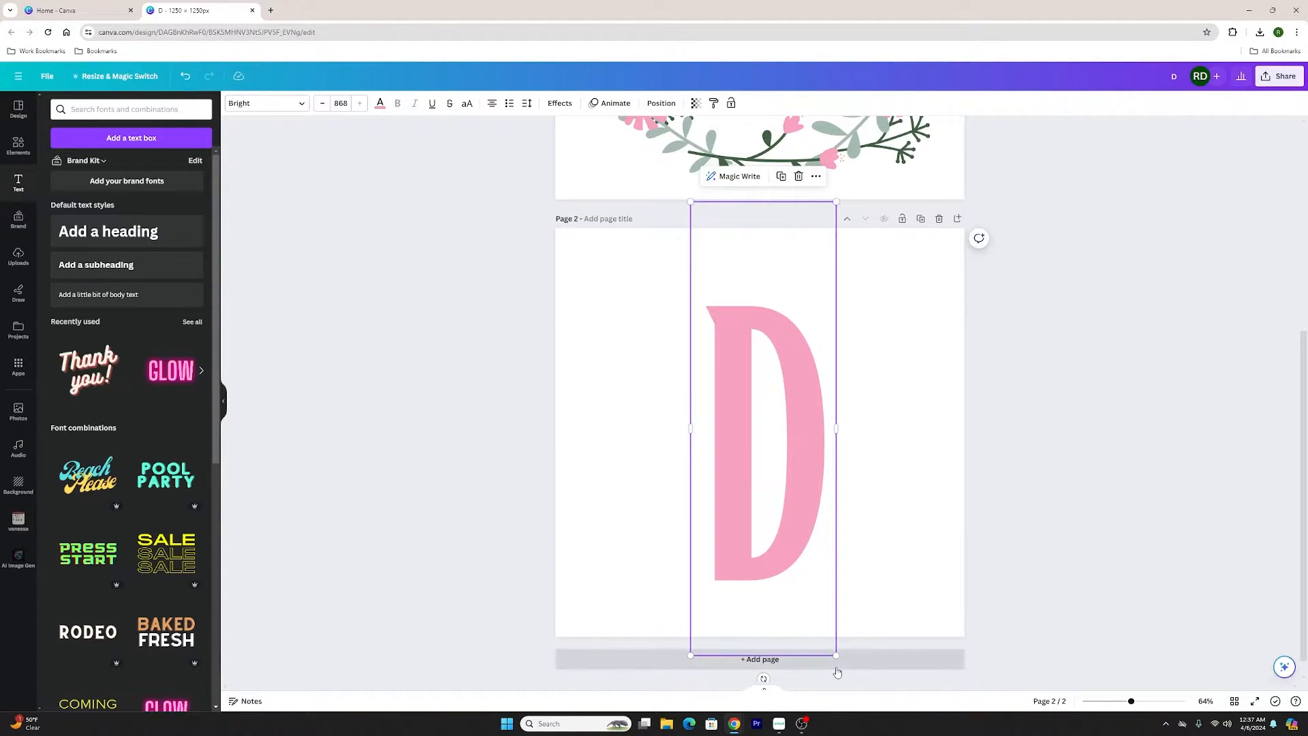
Enlarge the D further and reposition it until it nearly fills the second page's height, and deselect it
{"action": "left_click_drag", "start_coordinate": [836, 656], "coordinate": [843, 678]}
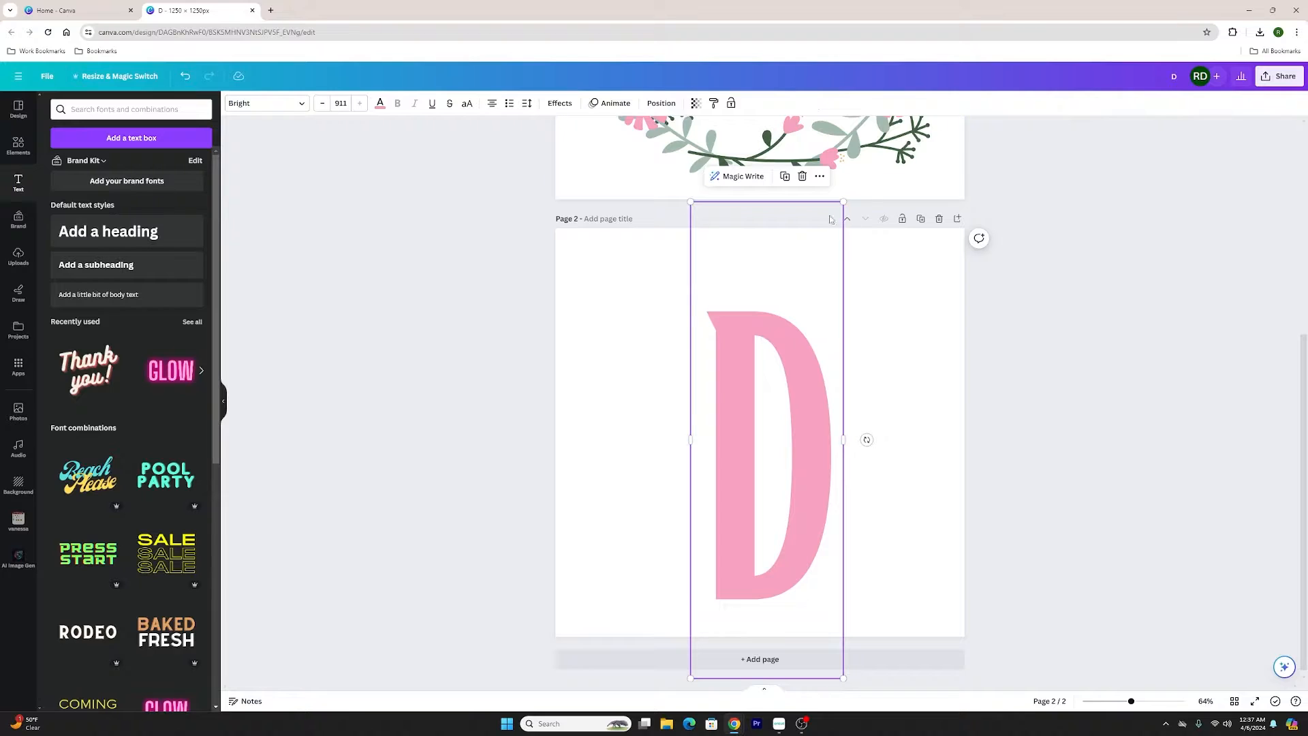
{"action": "left_click_drag", "start_coordinate": [844, 202], "coordinate": [870, 137]}
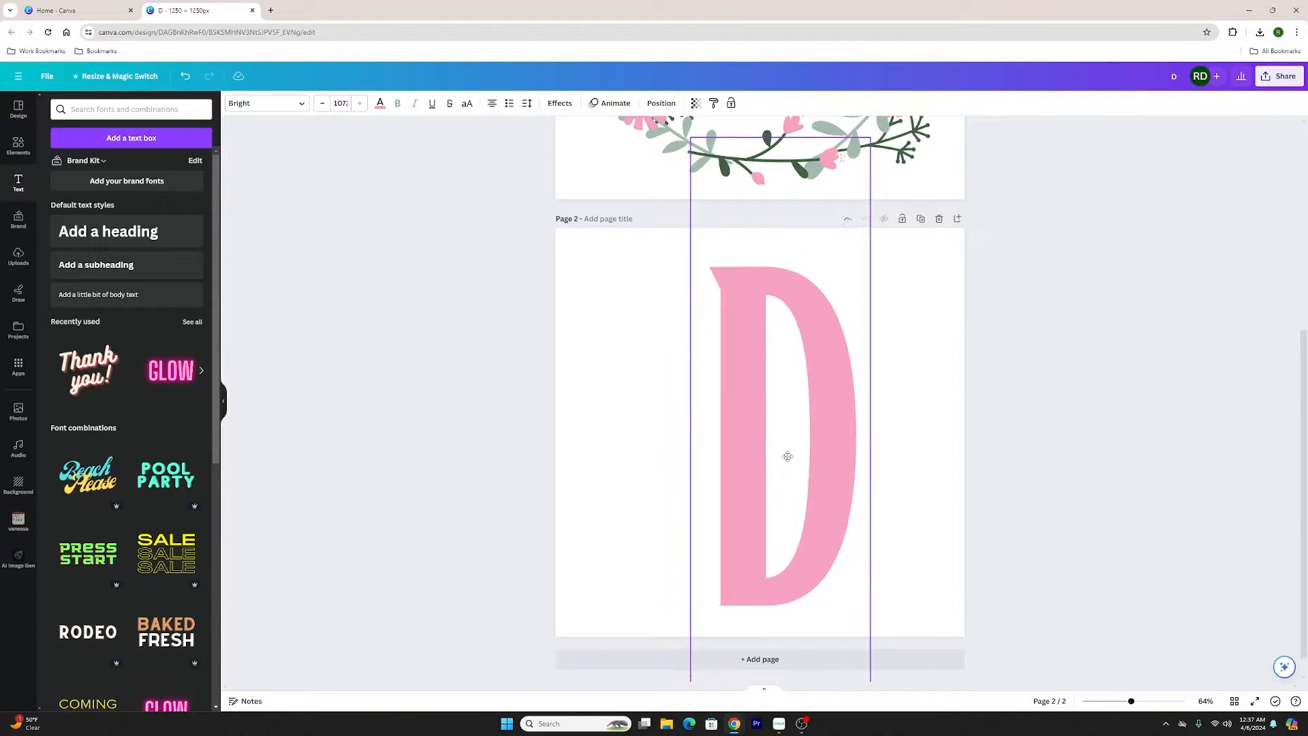
{"action": "left_click_drag", "start_coordinate": [787, 455], "coordinate": [778, 438]}
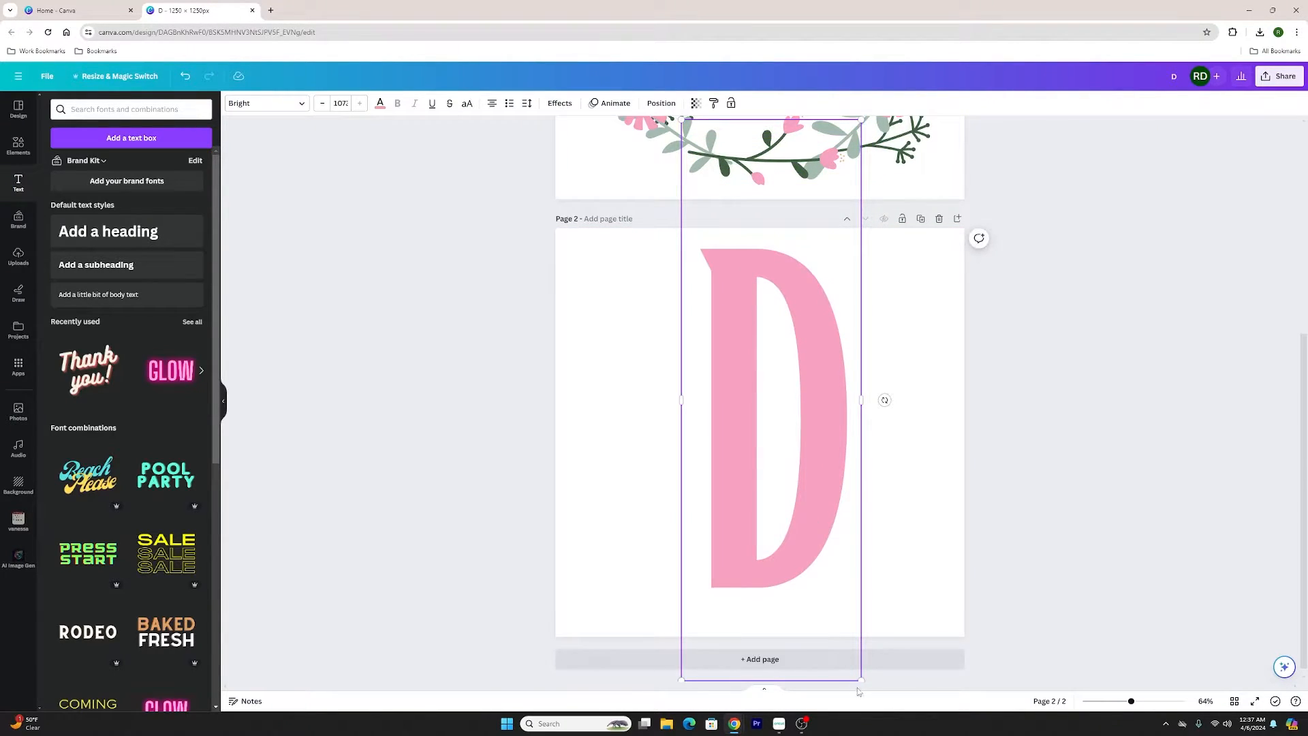
{"action": "left_click_drag", "start_coordinate": [861, 679], "coordinate": [874, 683]}
{"action": "left_click", "coordinate": [1020, 501]}
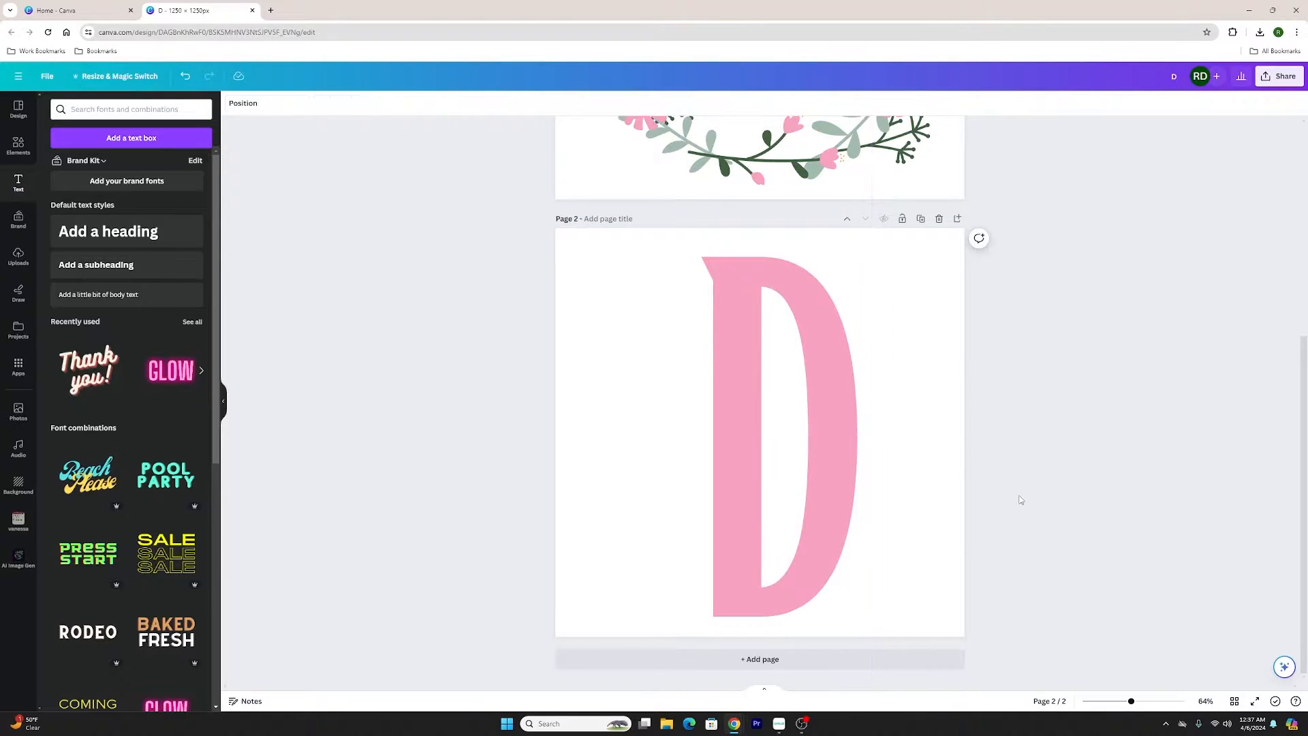
Examine the wreath and the letter on their separate pages, and check the Cricut Design Space layout for comparison
{"action": "scroll", "coordinate": [1007, 507], "scroll_direction": "up", "scroll_amount": 4}
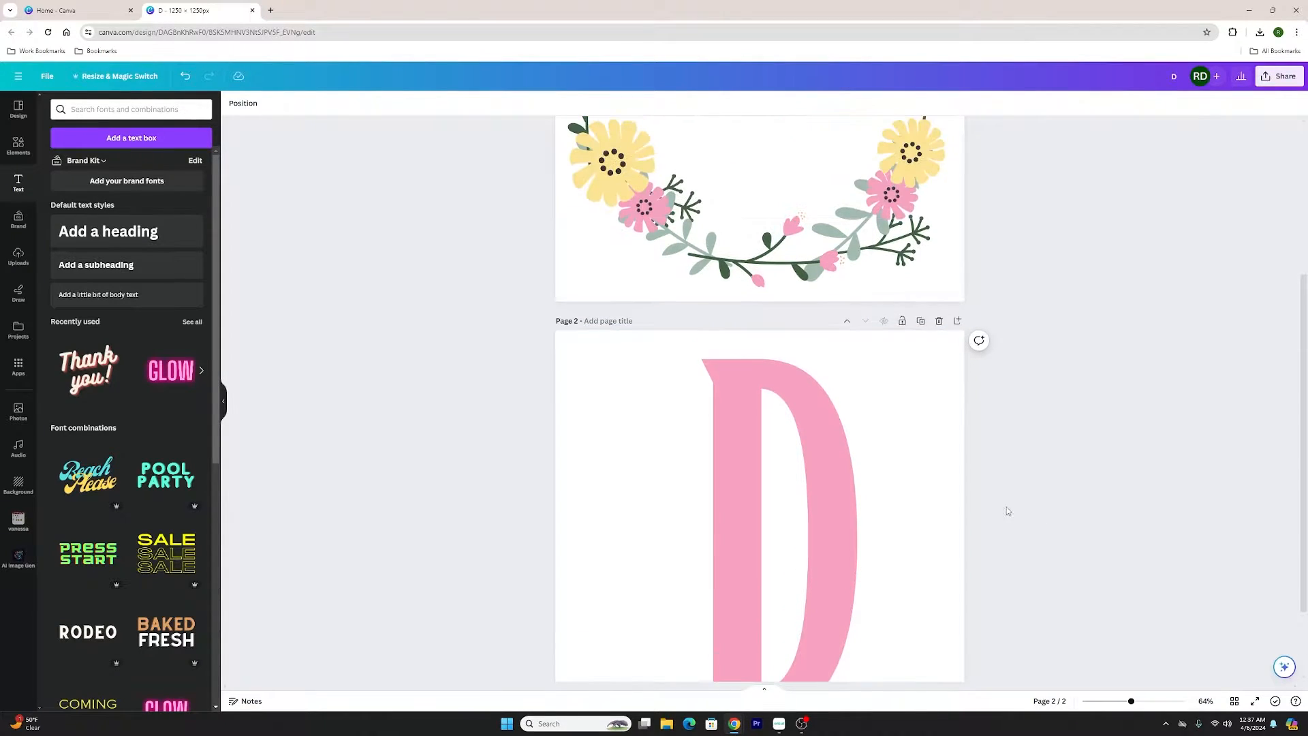
{"action": "left_click", "coordinate": [779, 723]}
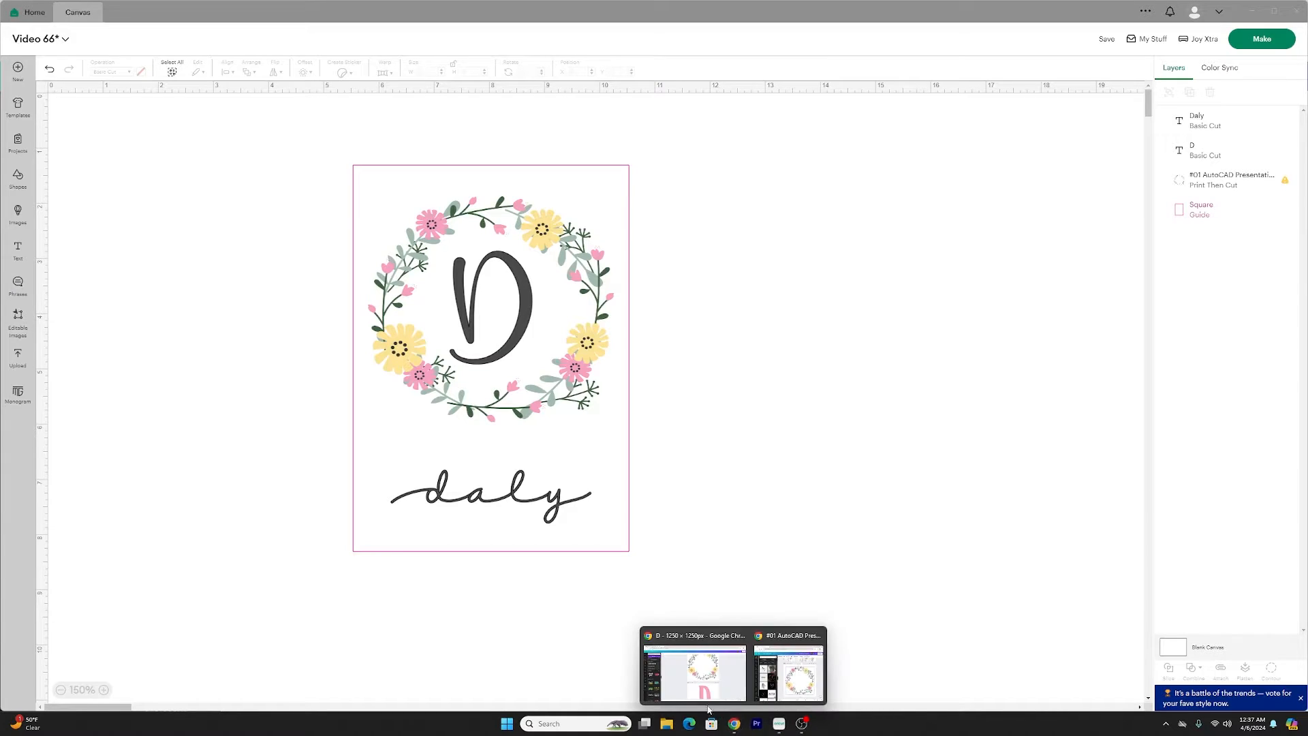
{"action": "left_click", "coordinate": [715, 691]}
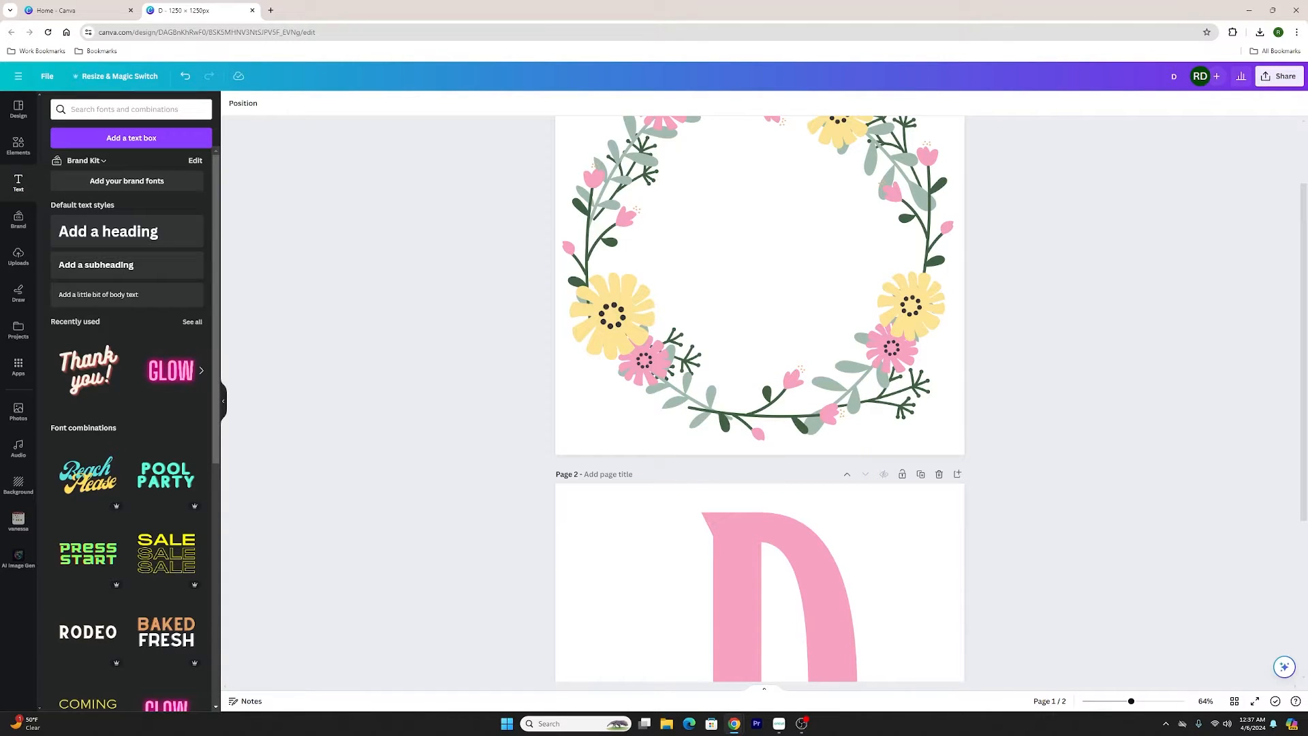
{"action": "scroll", "coordinate": [886, 550], "scroll_direction": "down", "scroll_amount": 2}
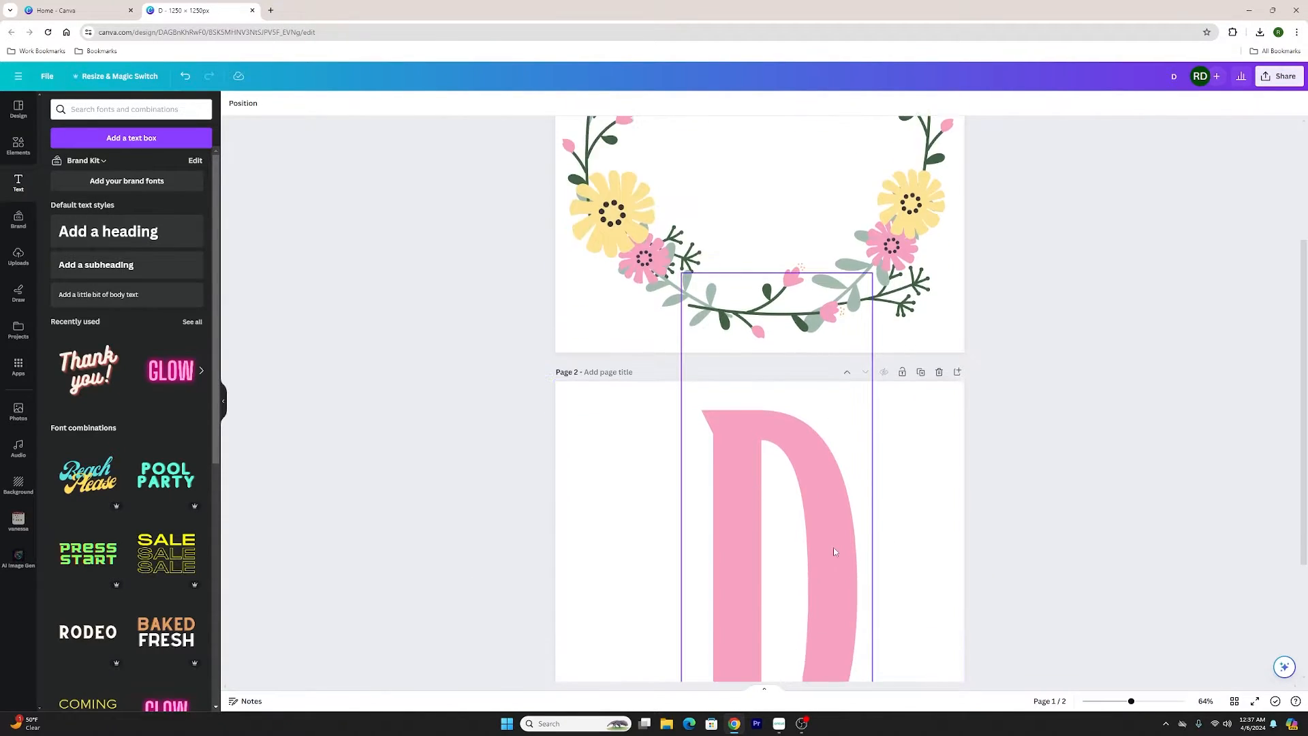
{"action": "scroll", "coordinate": [837, 550], "scroll_direction": "up", "scroll_amount": 2}
{"action": "scroll", "coordinate": [818, 545], "scroll_direction": "down", "scroll_amount": 1}
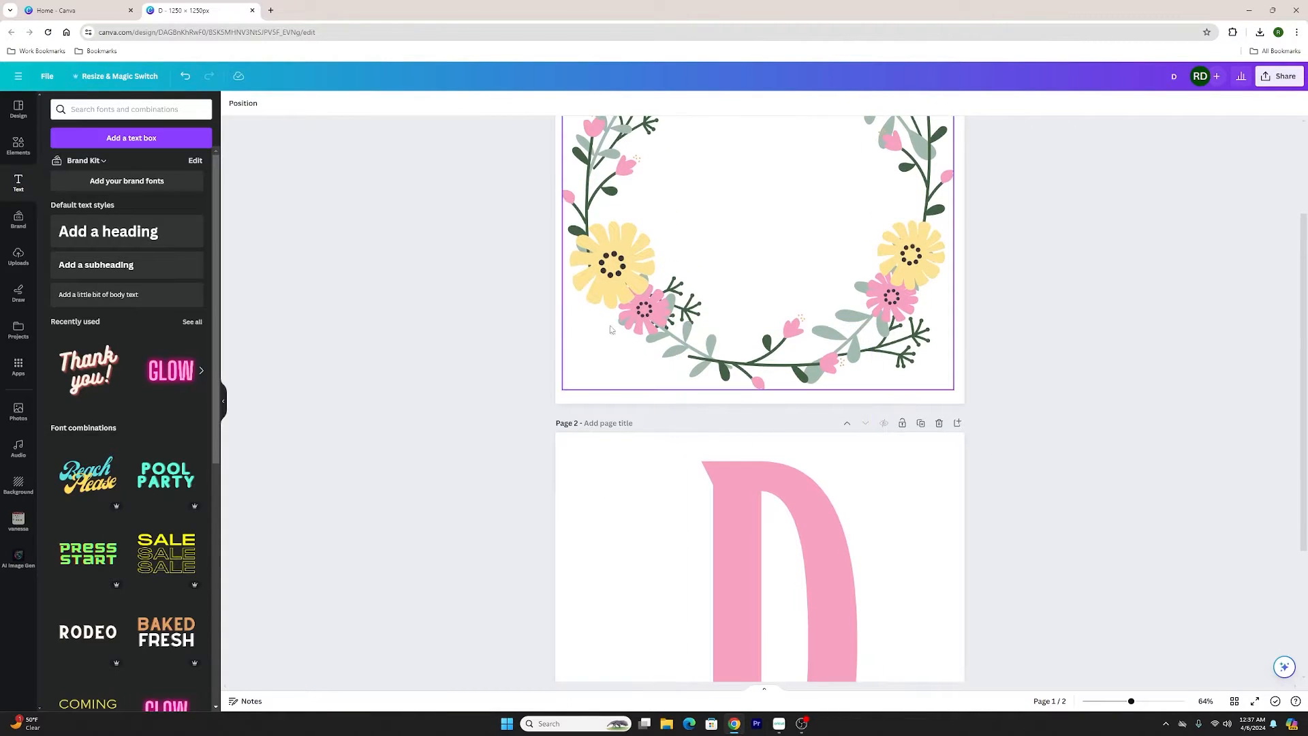
{"action": "scroll", "coordinate": [884, 534], "scroll_direction": "down", "scroll_amount": 1}
{"action": "left_click", "coordinate": [774, 667]}
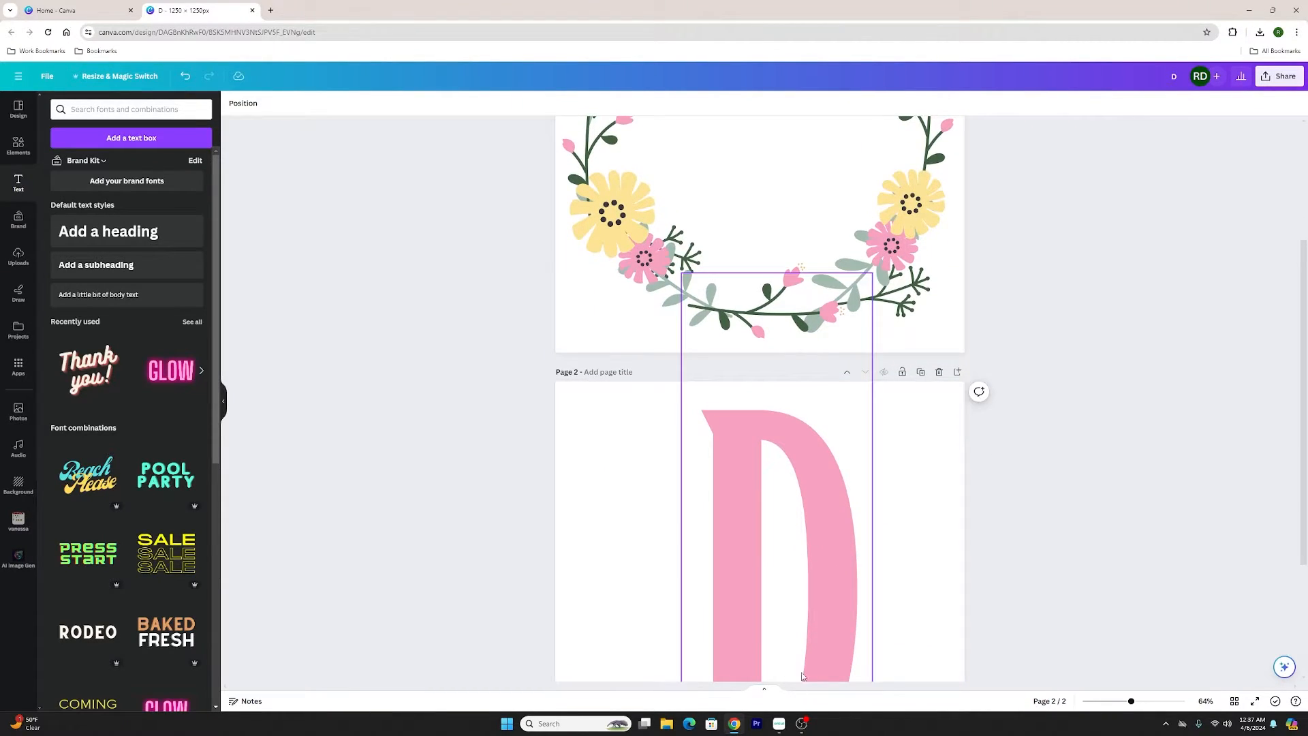
{"action": "scroll", "coordinate": [822, 626], "scroll_direction": "down", "scroll_amount": 2}
Switch to Cricut Design Space to inspect the script name and the D in the layout, and return to Canva
{"action": "left_click", "coordinate": [779, 723]}
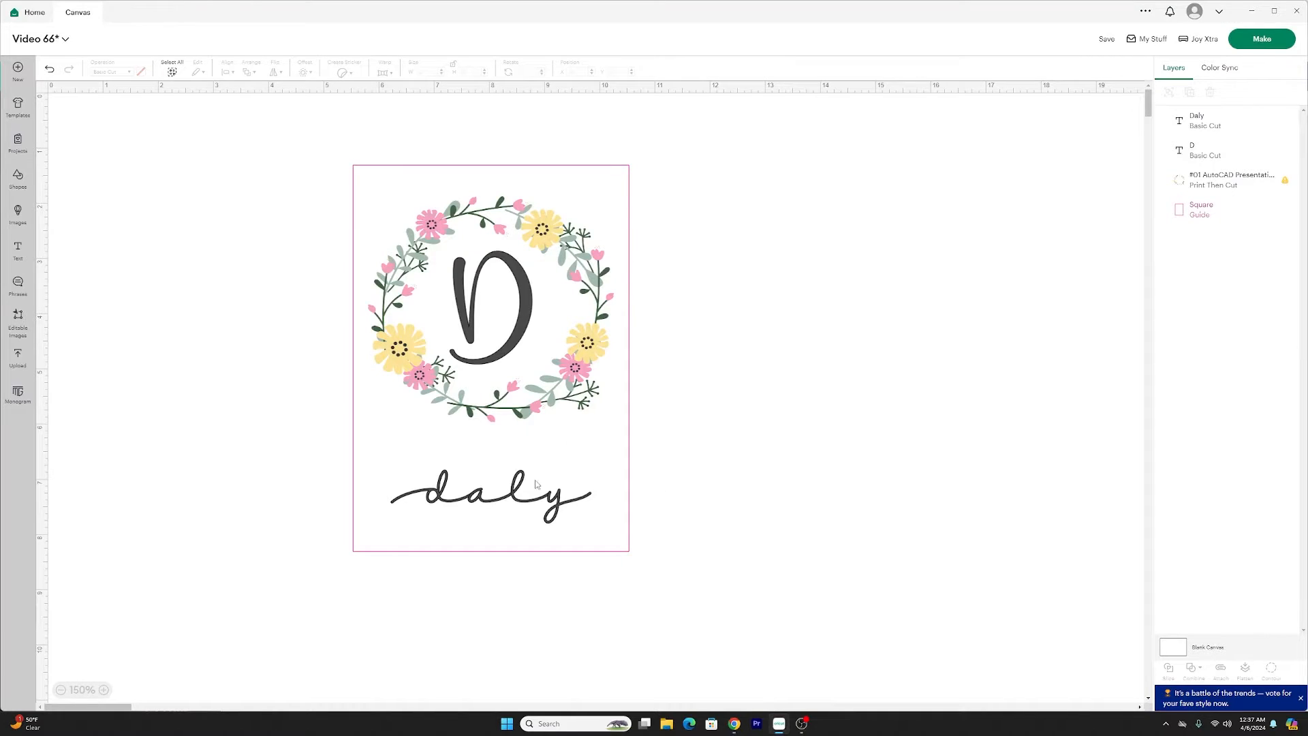
{"action": "left_click", "coordinate": [534, 519]}
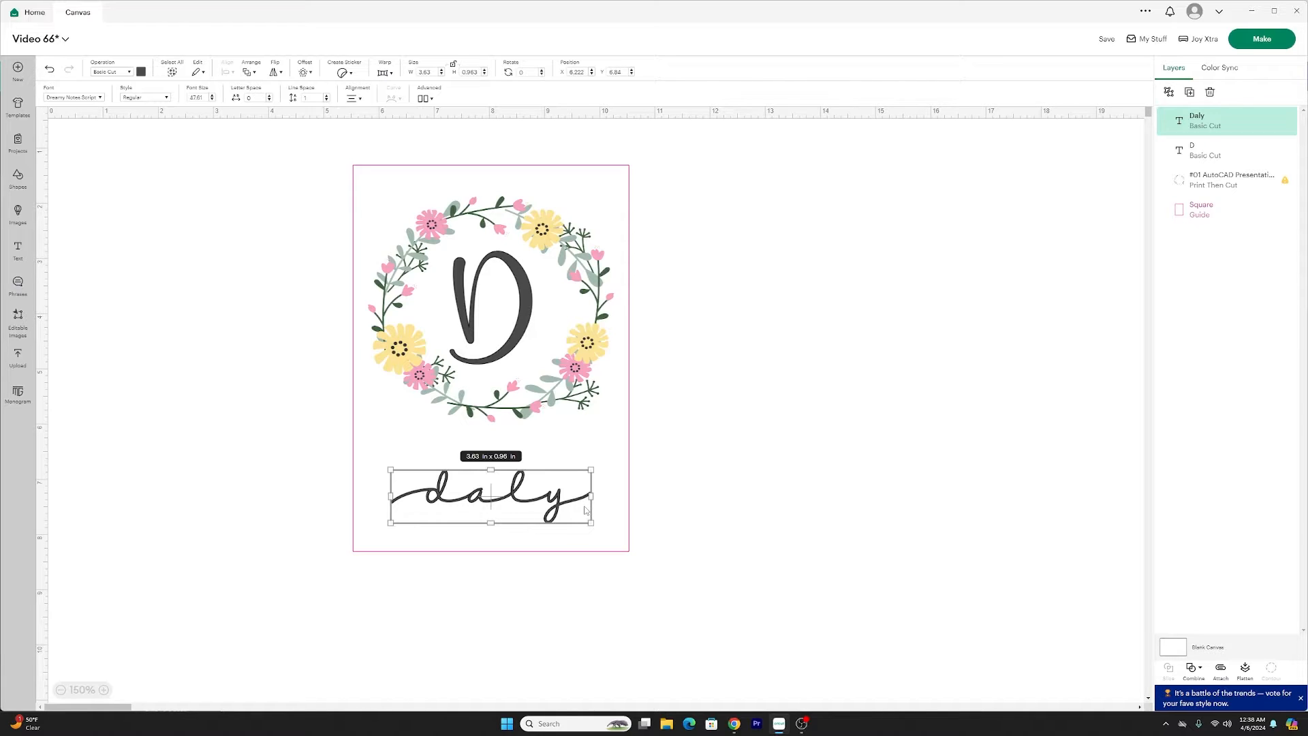
{"action": "left_click", "coordinate": [507, 321]}
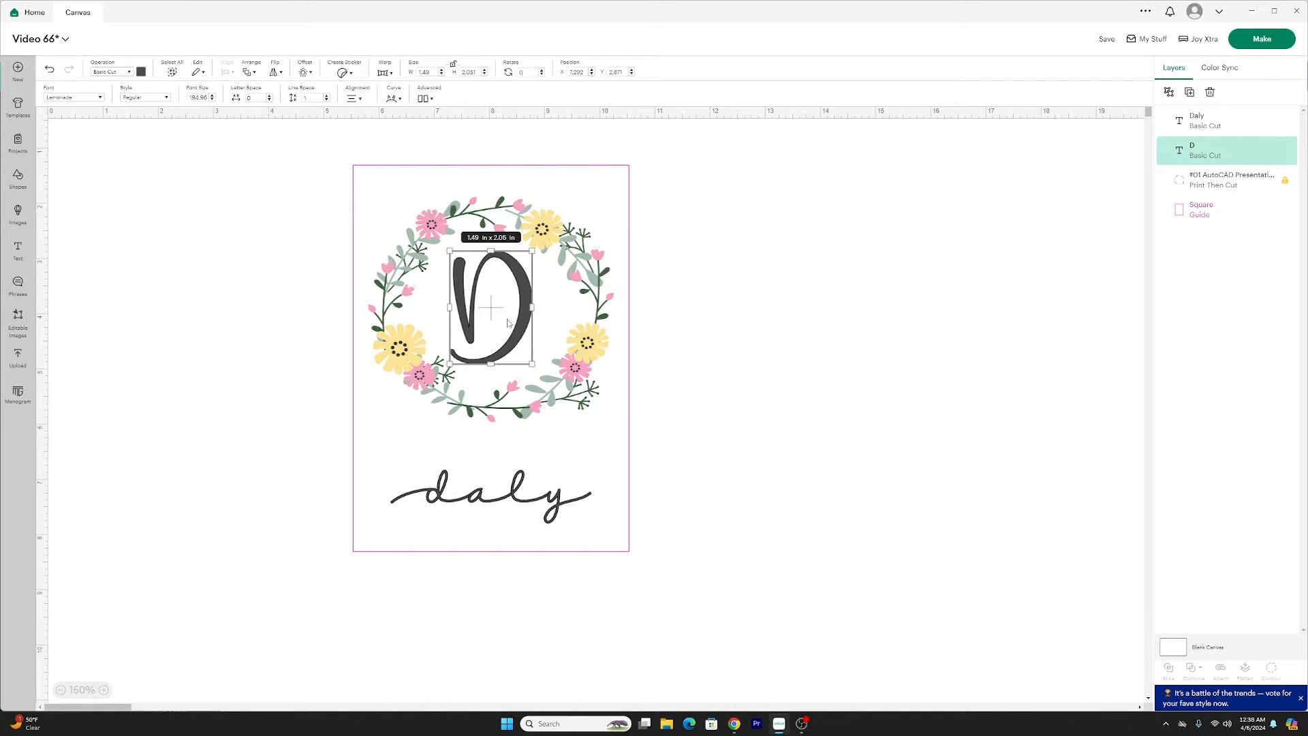
{"action": "left_click", "coordinate": [644, 324]}
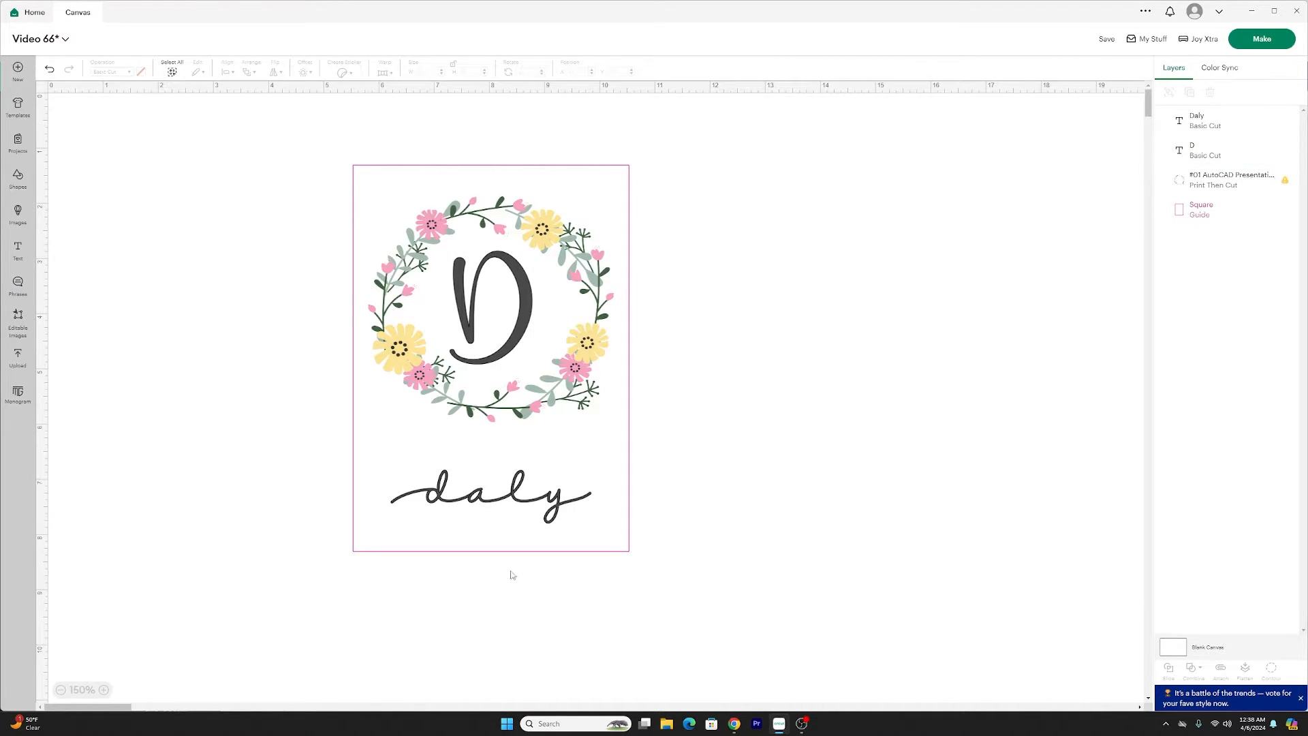
{"action": "left_click", "coordinate": [782, 724]}
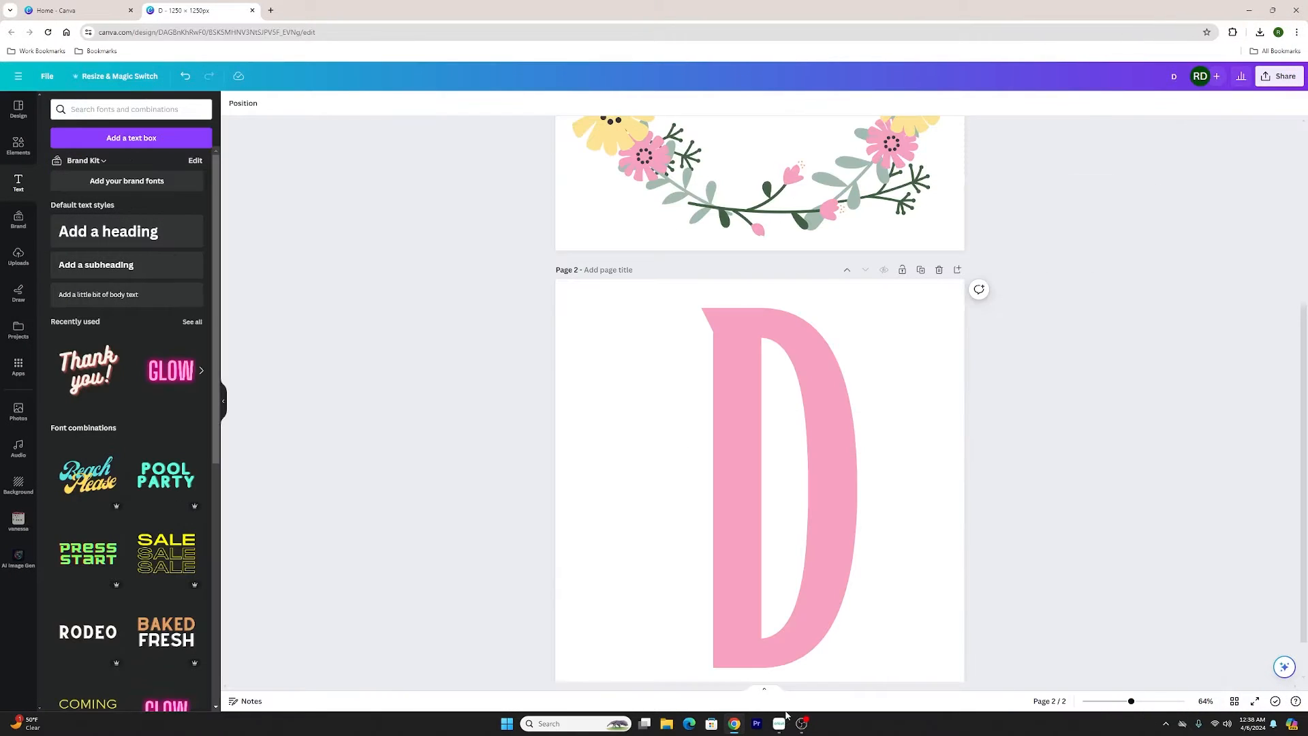
Add a third page with a text box containing the family name in capitals, and enlarge it to size 276
{"action": "scroll", "coordinate": [836, 627], "scroll_direction": "down", "scroll_amount": 1}
{"action": "left_click", "coordinate": [787, 661]}
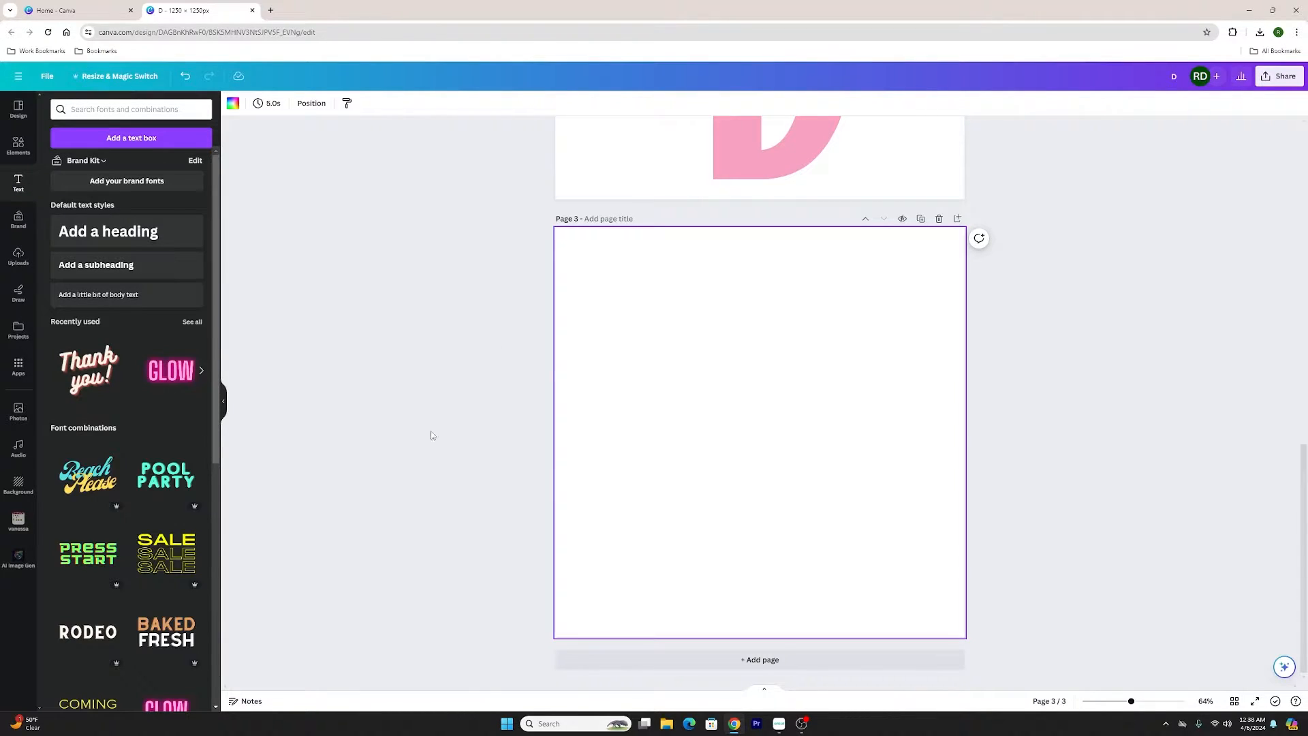
{"action": "left_click", "coordinate": [149, 139]}
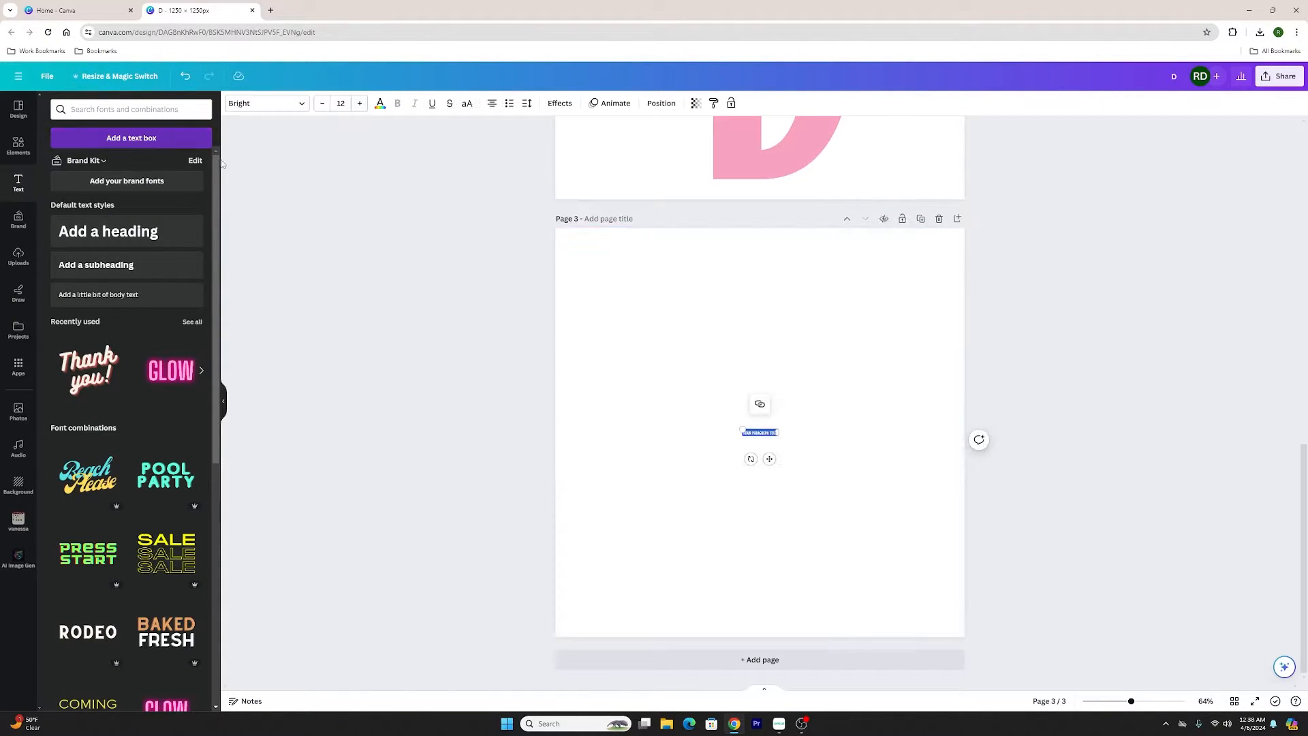
{"action": "key", "text": "BackSpace"}
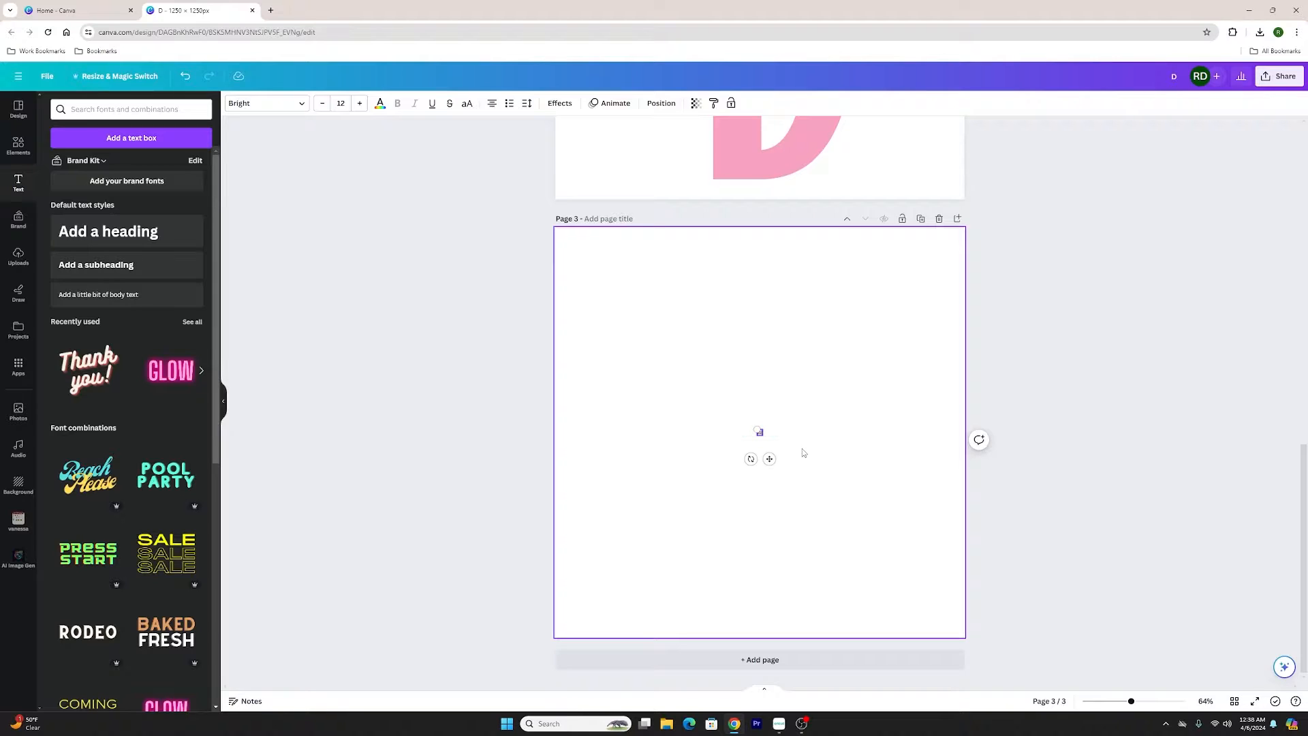
{"action": "type", "text": "DALY"}
{"action": "left_click_drag", "start_coordinate": [752, 426], "coordinate": [566, 341]}
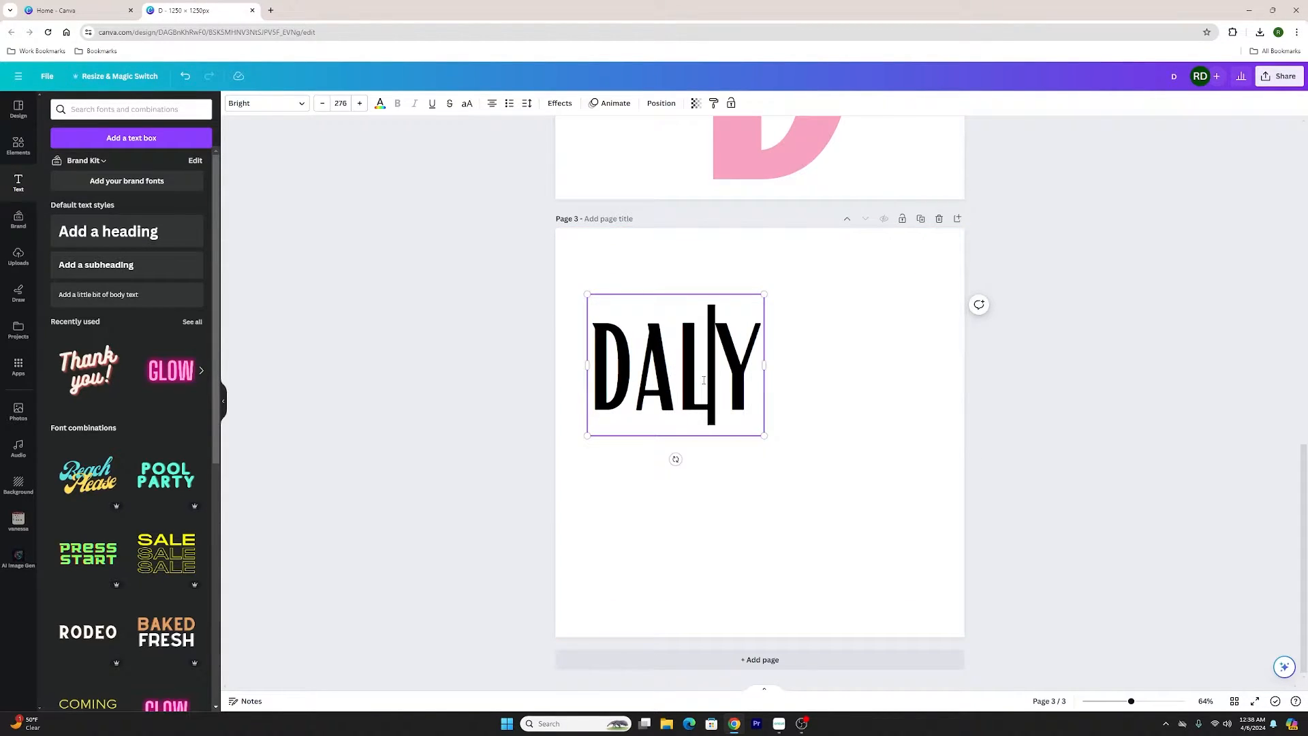
Replace the capitalized text on the third page with the family name in lowercase letters
{"action": "double_click", "coordinate": [700, 379]}
{"action": "type", "text": "DAL"}
{"action": "key", "text": "BackSpace"}
{"action": "key", "text": "BackSpace"}
{"action": "key", "text": "BackSpace"}
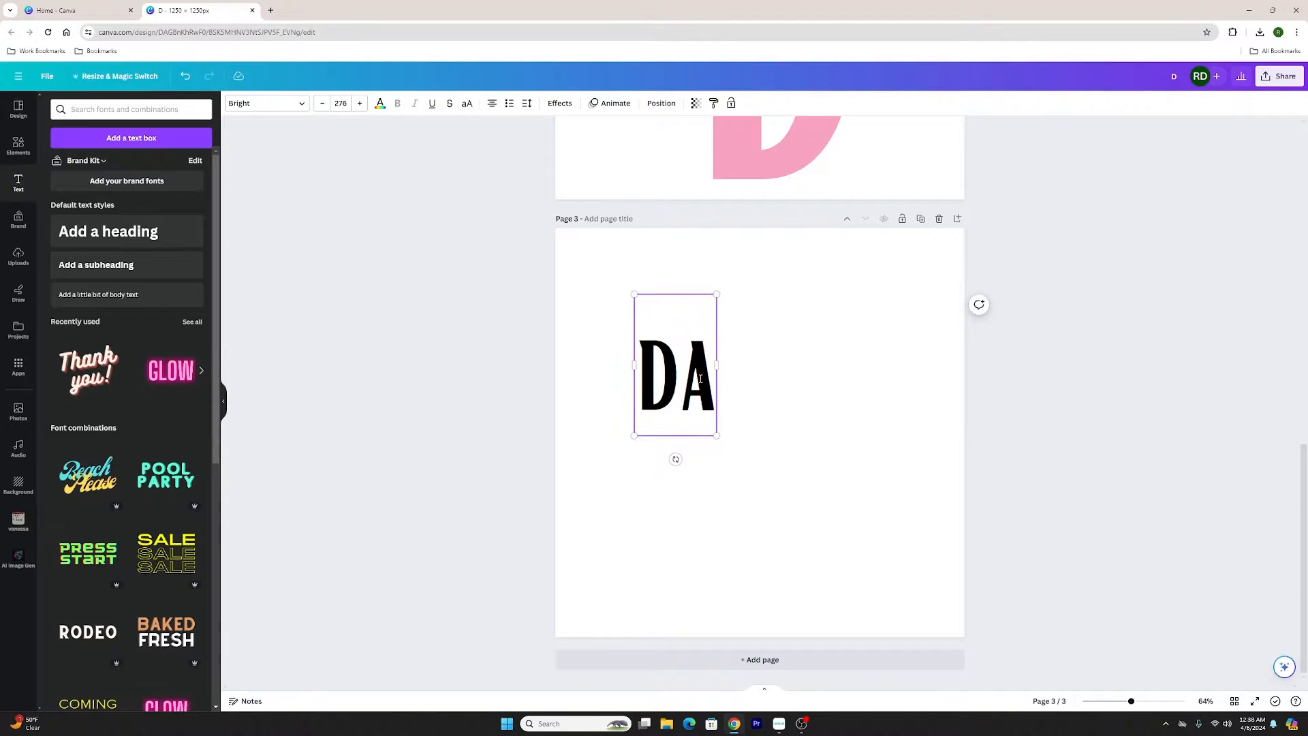
{"action": "type", "text": "DALY"}
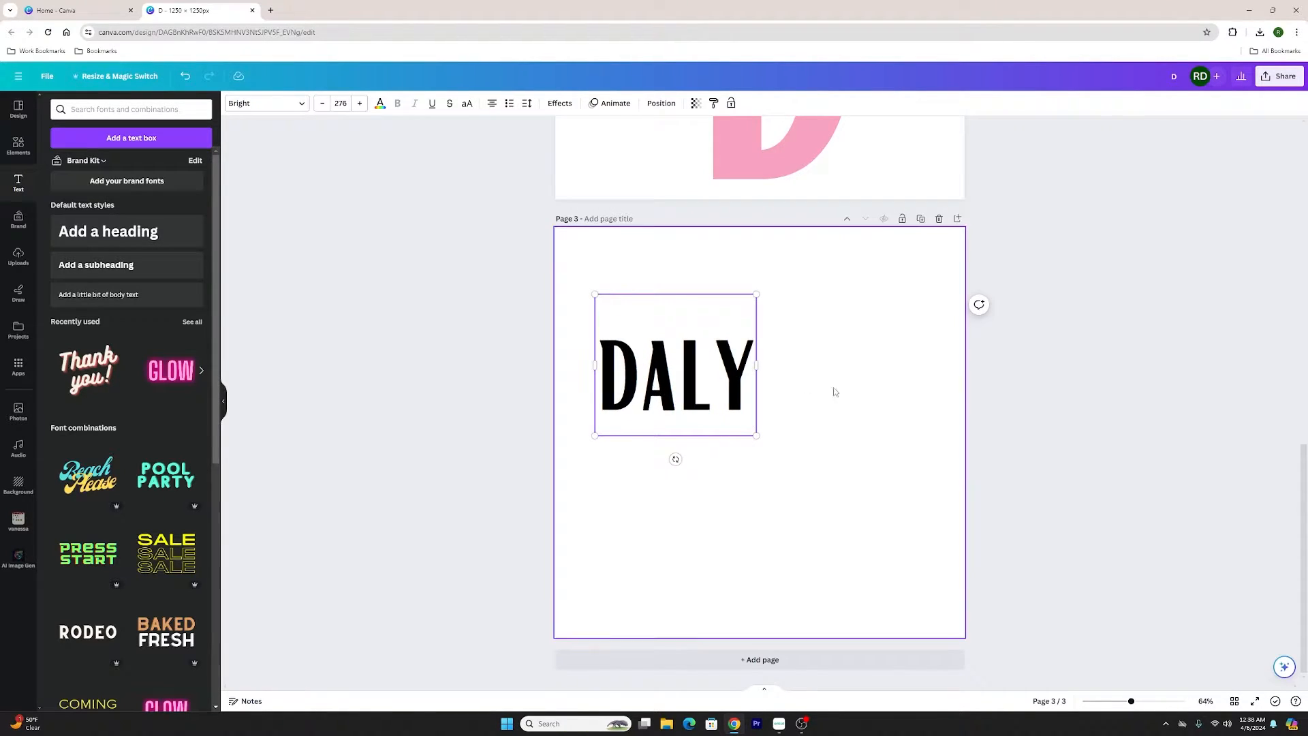
Enlarge the name to size 522 and move it to about the middle of the third page
{"action": "left_click", "coordinate": [771, 400]}
{"action": "left_click", "coordinate": [752, 404]}
{"action": "left_click_drag", "start_coordinate": [753, 432], "coordinate": [922, 570]}
{"action": "left_click_drag", "start_coordinate": [747, 464], "coordinate": [745, 438]}
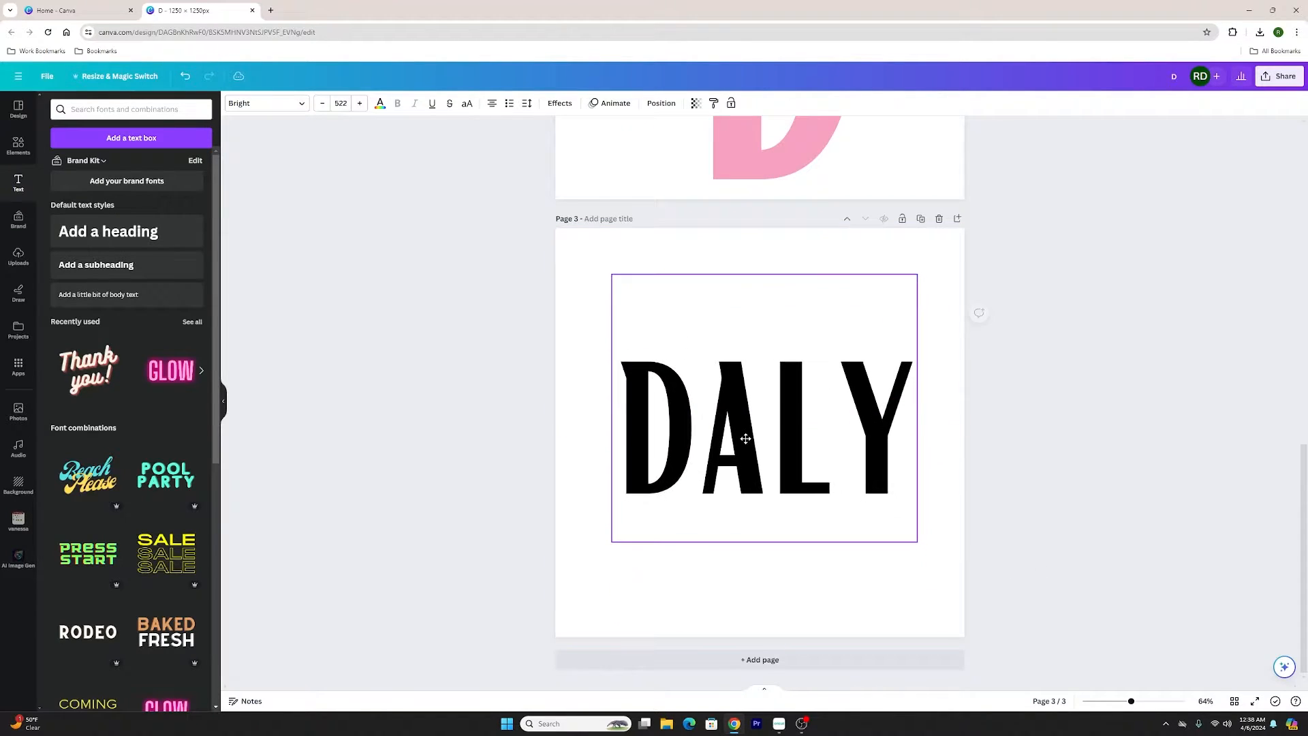
Try the fonts Citadel Script, Emitha, Jonathan, Joliet and Madelyn on the name
{"action": "left_click", "coordinate": [278, 106]}
{"action": "scroll", "coordinate": [176, 413], "scroll_direction": "down", "scroll_amount": 1}
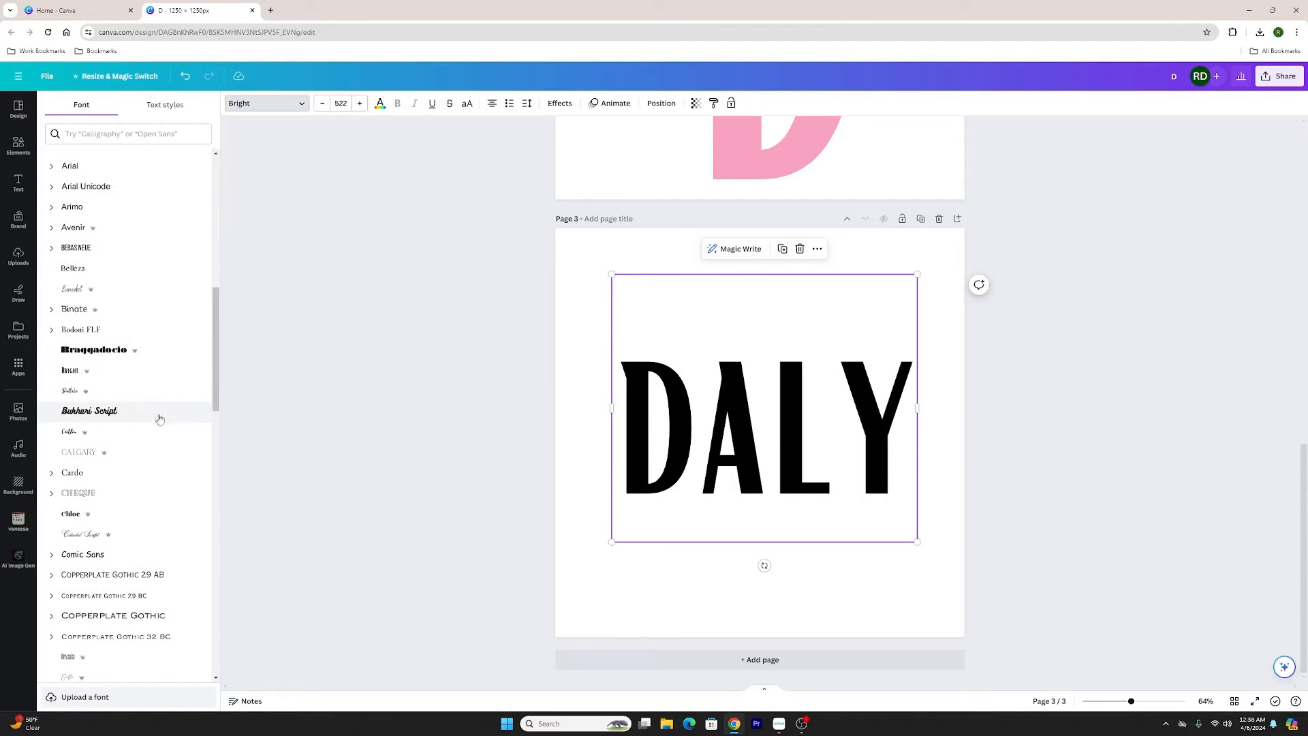
{"action": "left_click", "coordinate": [121, 534]}
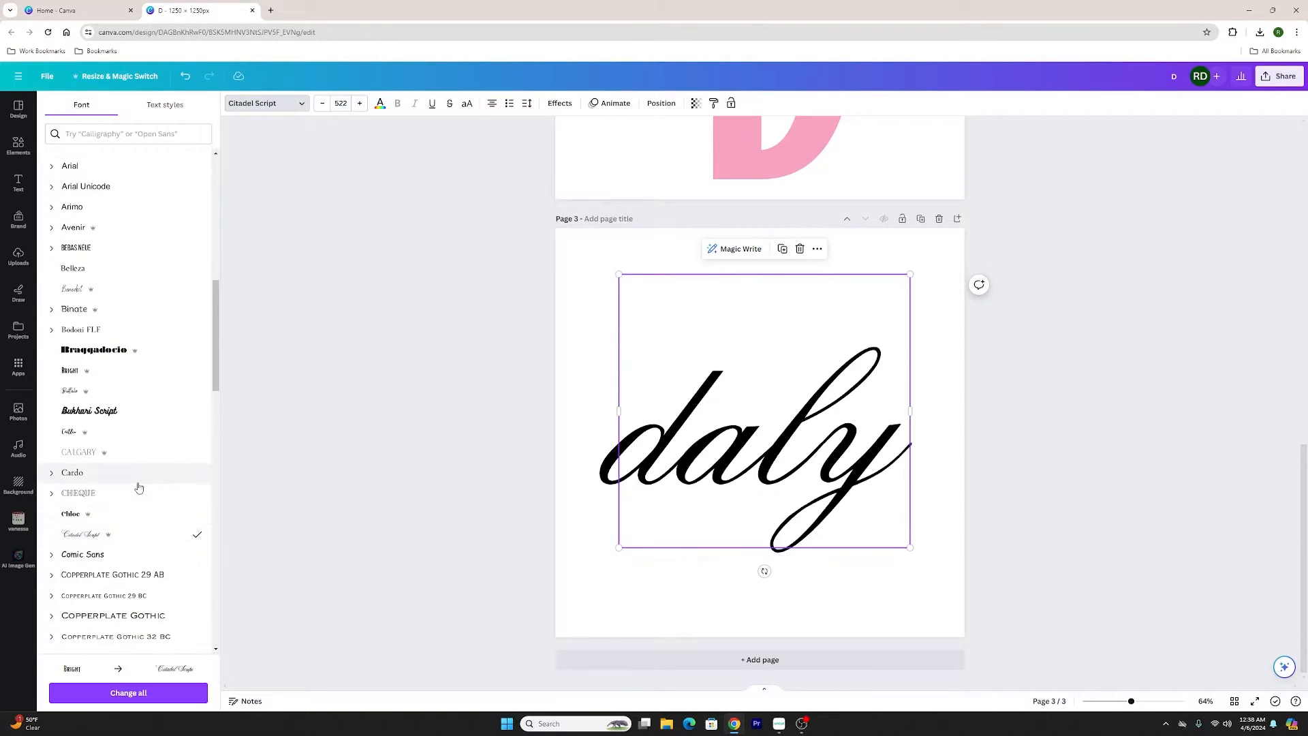
{"action": "scroll", "coordinate": [126, 511], "scroll_direction": "down", "scroll_amount": 4}
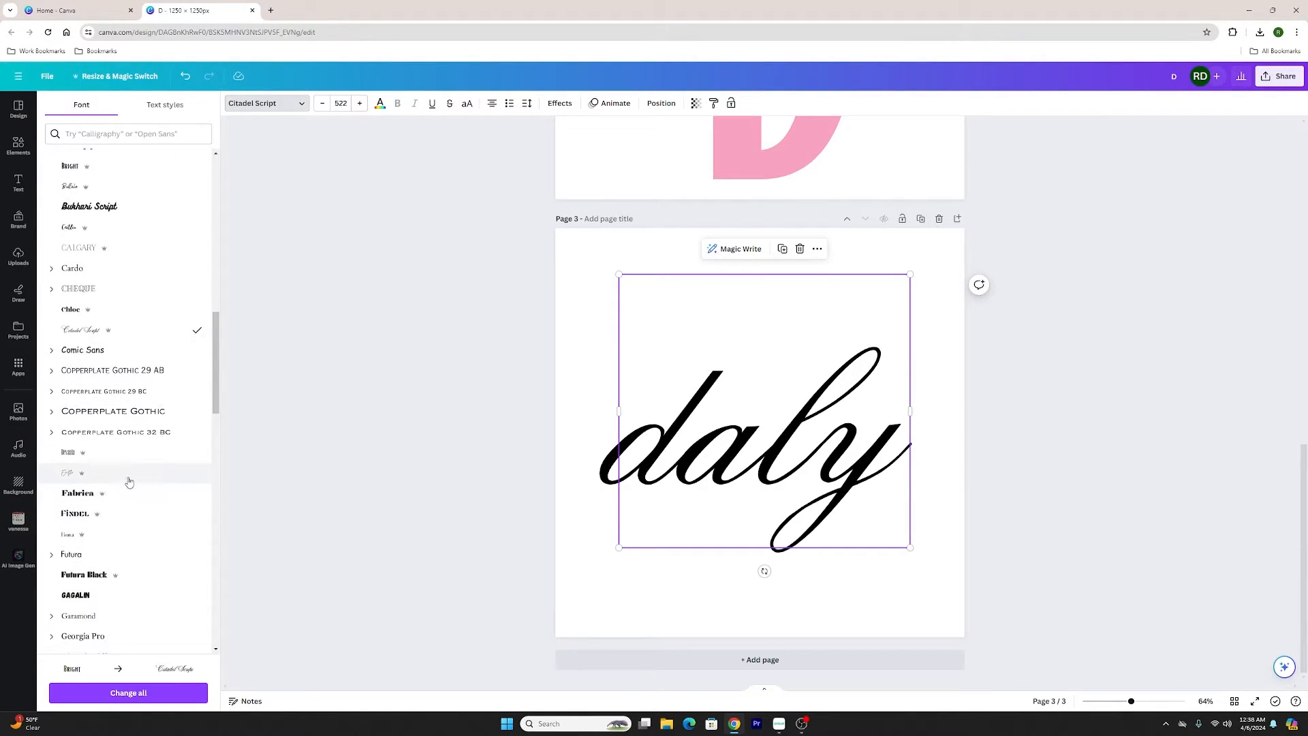
{"action": "left_click", "coordinate": [129, 480]}
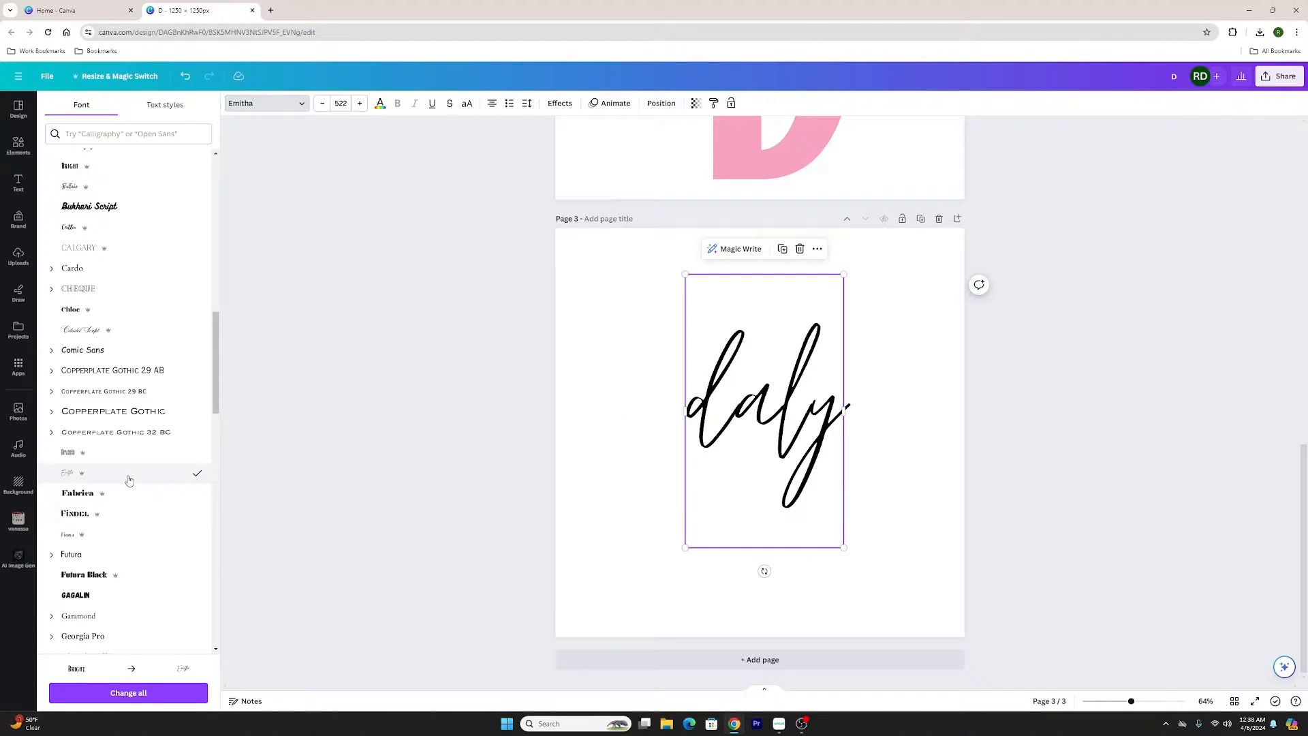
{"action": "scroll", "coordinate": [129, 480], "scroll_direction": "down", "scroll_amount": 8}
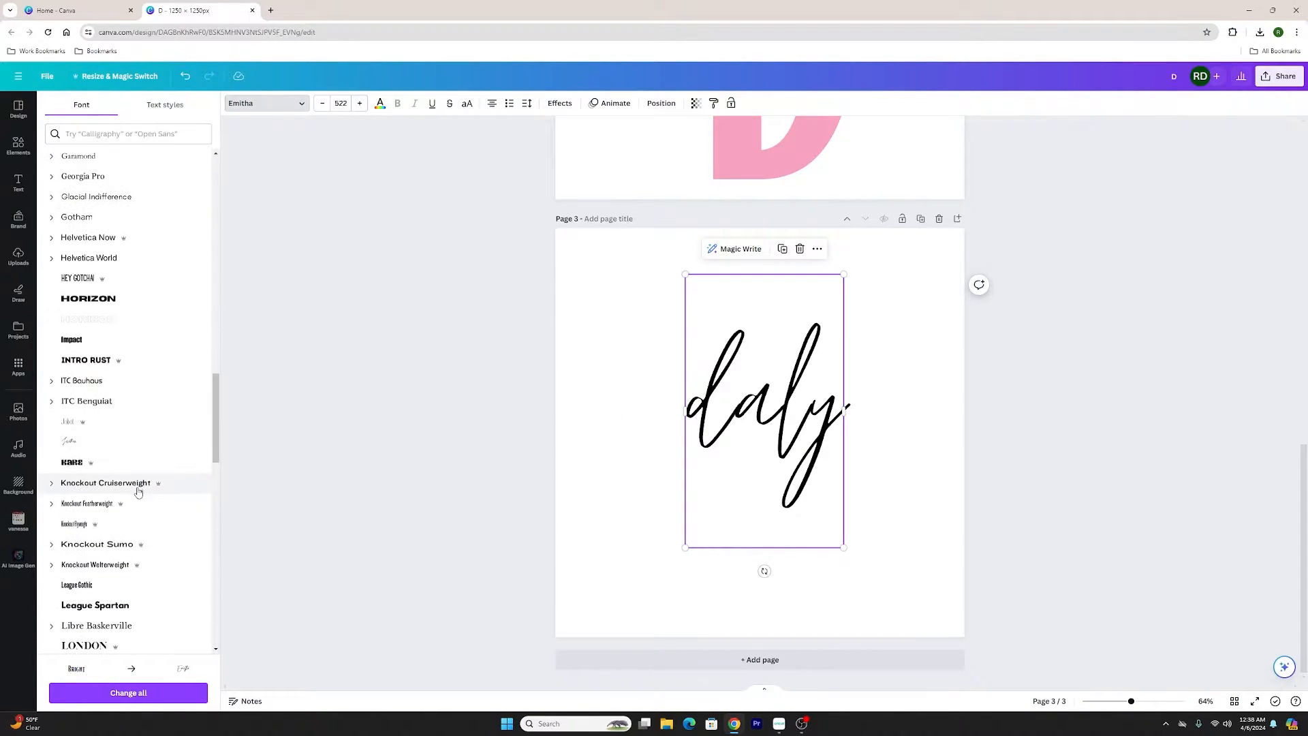
{"action": "left_click", "coordinate": [139, 444]}
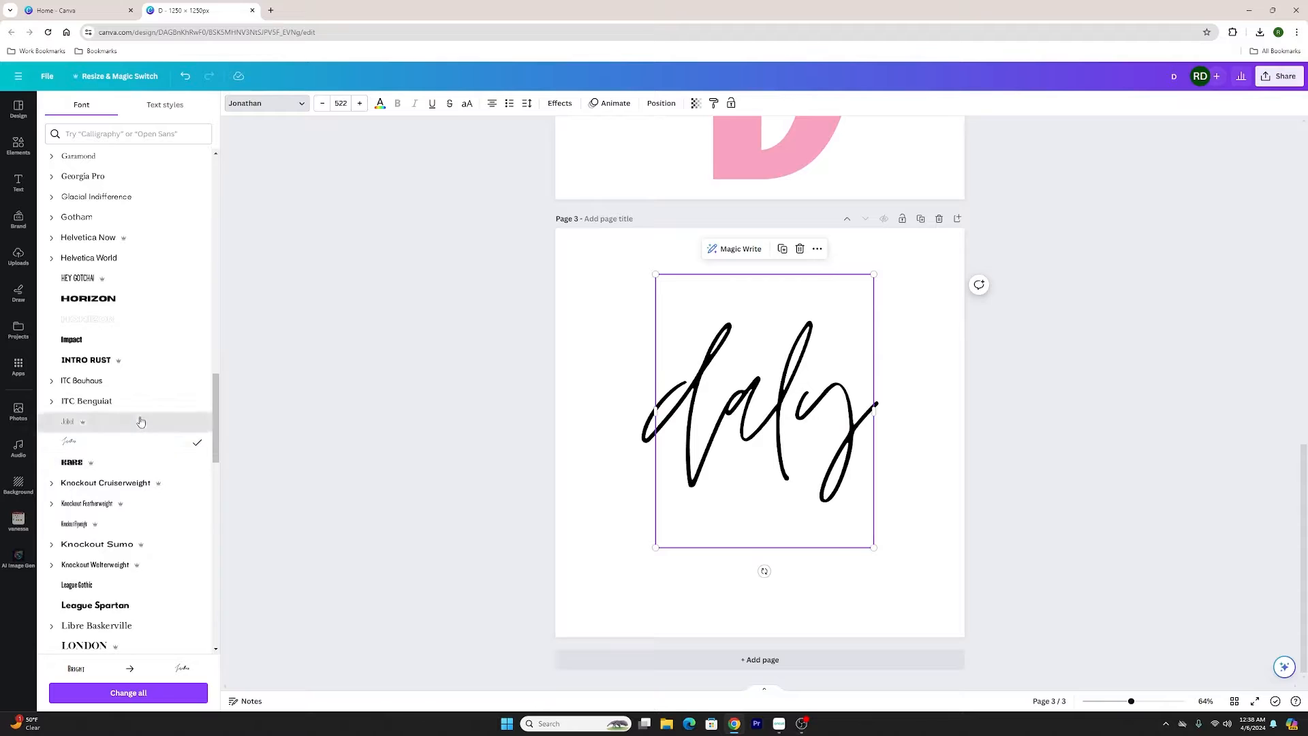
{"action": "left_click", "coordinate": [140, 422]}
{"action": "scroll", "coordinate": [144, 450], "scroll_direction": "down", "scroll_amount": 3}
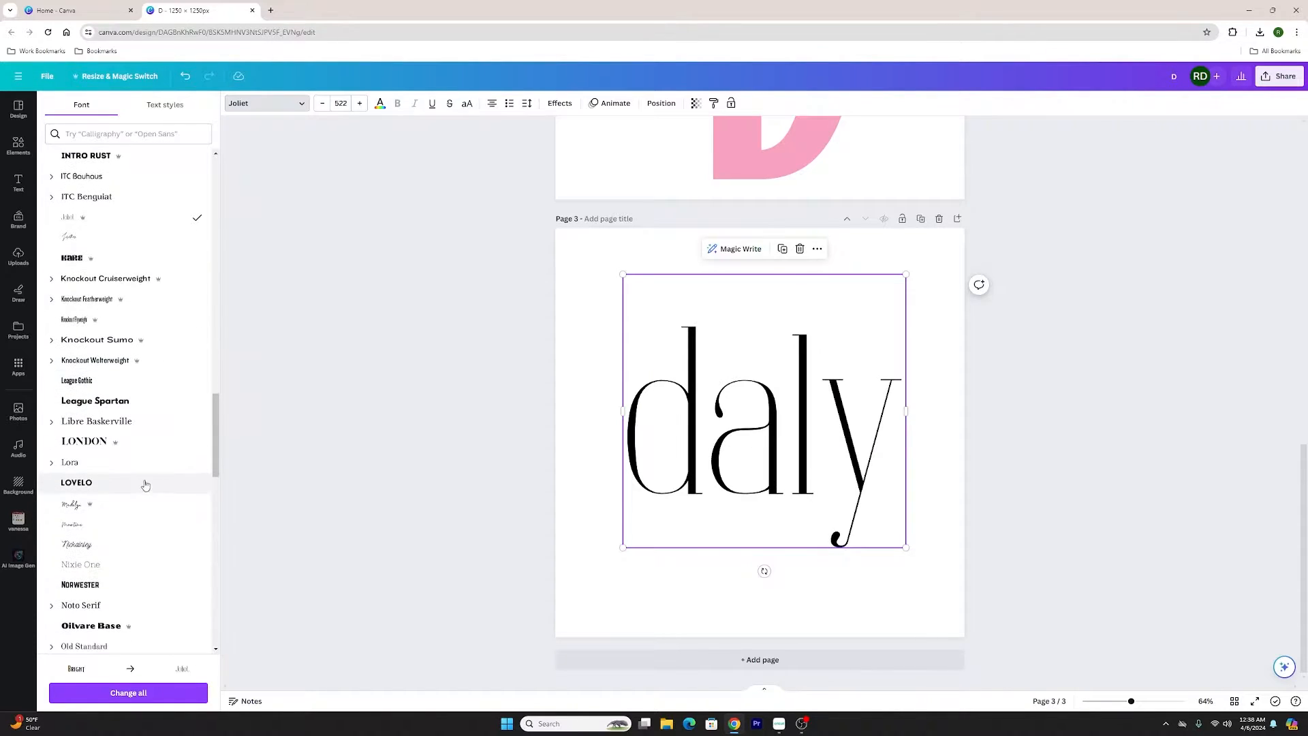
{"action": "left_click", "coordinate": [143, 505]}
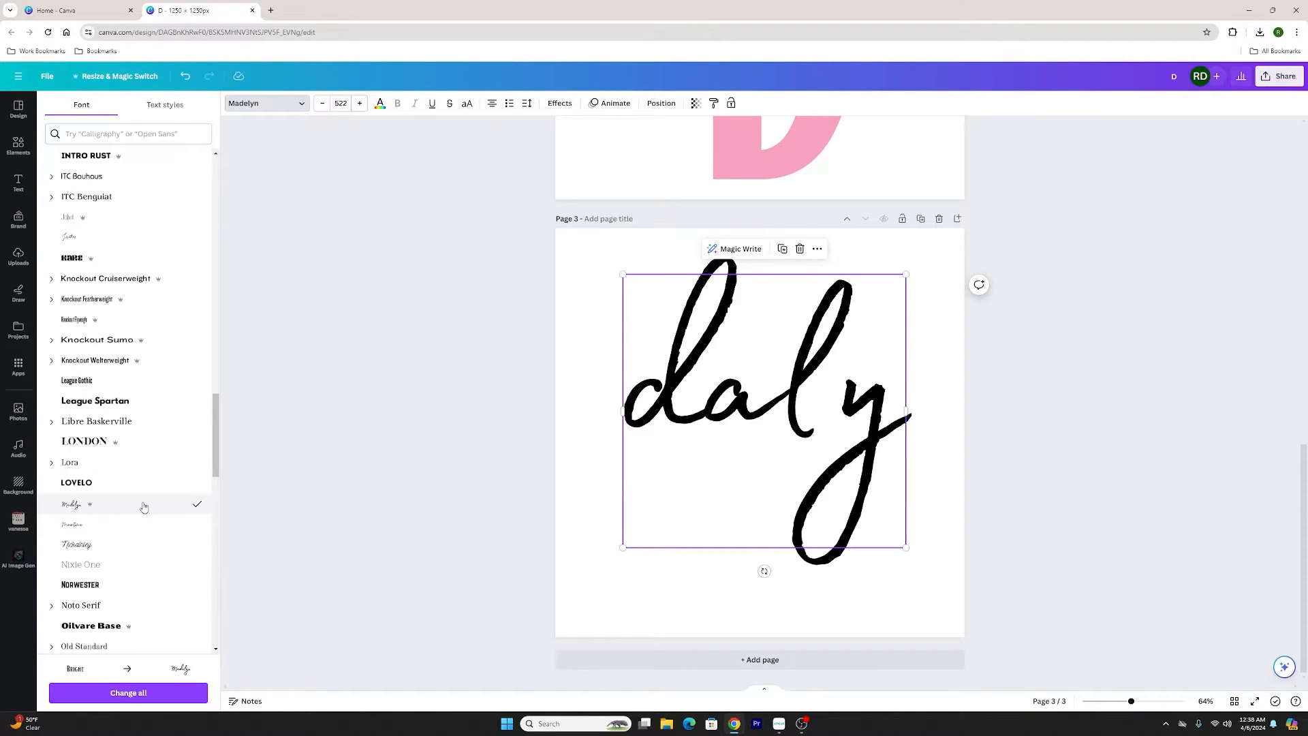
Duplicate the name's page and try more script fonts, including Amsterdam One on the copy
{"action": "scroll", "coordinate": [166, 450], "scroll_direction": "down", "scroll_amount": 2}
{"action": "left_click", "coordinate": [166, 446]}
{"action": "scroll", "coordinate": [167, 449], "scroll_direction": "down", "scroll_amount": 15}
{"action": "left_click", "coordinate": [920, 218]}
{"action": "left_click", "coordinate": [167, 339]}
{"action": "scroll", "coordinate": [166, 418], "scroll_direction": "down", "scroll_amount": 4}
{"action": "left_click", "coordinate": [164, 481]}
{"action": "left_click", "coordinate": [706, 516]}
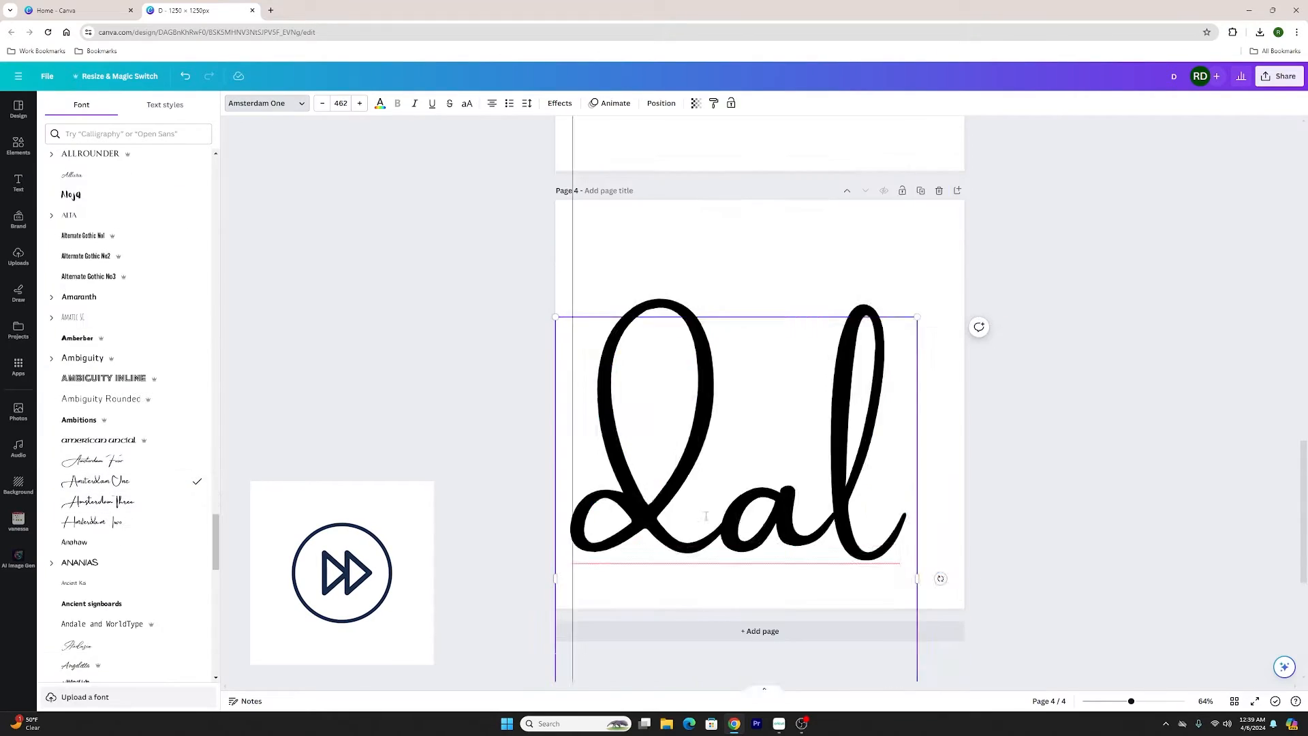
Set the copied name on the fourth page to size 200 and try further script fonts, including Brittany
{"action": "left_click", "coordinate": [341, 104]}
{"action": "type", "text": "200"}
{"action": "left_click", "coordinate": [267, 103]}
{"action": "left_click", "coordinate": [187, 471]}
{"action": "scroll", "coordinate": [170, 481], "scroll_direction": "down", "scroll_amount": 10}
{"action": "left_click", "coordinate": [150, 481]}
{"action": "scroll", "coordinate": [171, 477], "scroll_direction": "down", "scroll_amount": 10}
{"action": "left_click", "coordinate": [187, 472]}
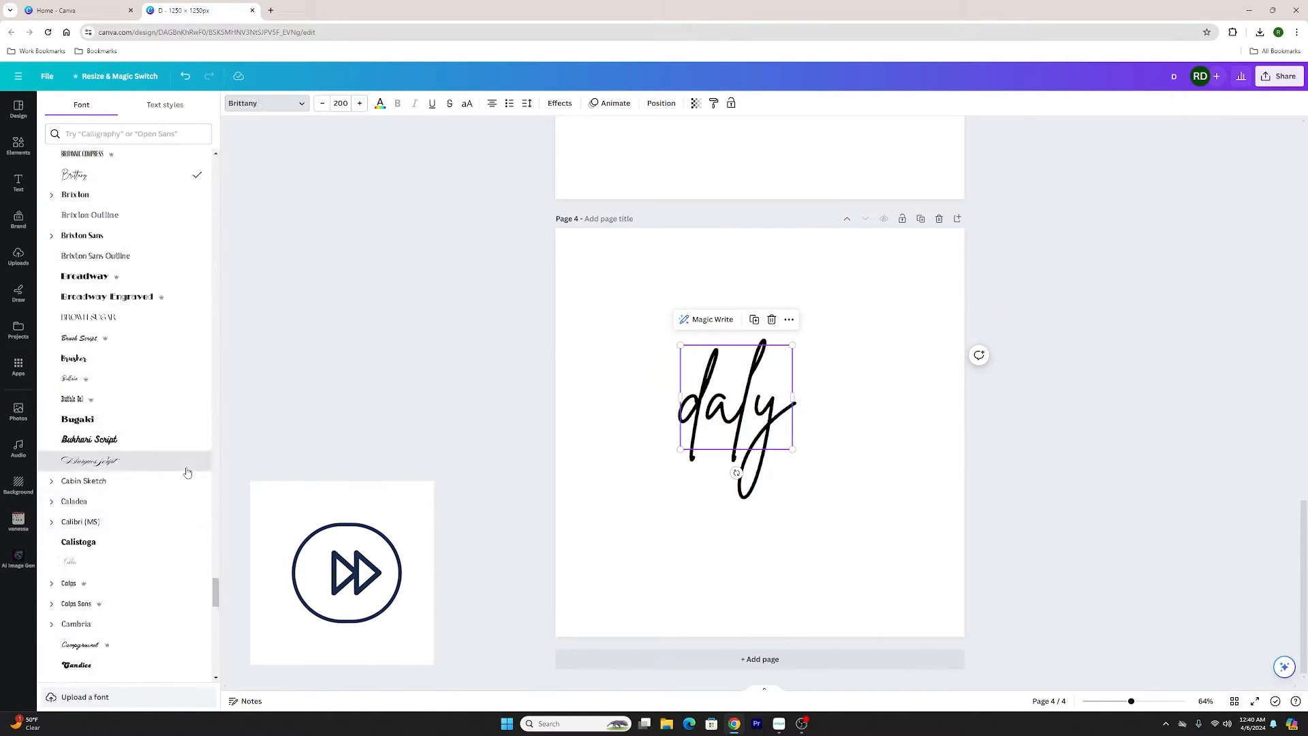
{"action": "scroll", "coordinate": [171, 491], "scroll_direction": "down", "scroll_amount": 10}
{"action": "left_click", "coordinate": [167, 529]}
{"action": "scroll", "coordinate": [166, 538], "scroll_direction": "down", "scroll_amount": 10}
{"action": "left_click", "coordinate": [166, 556]}
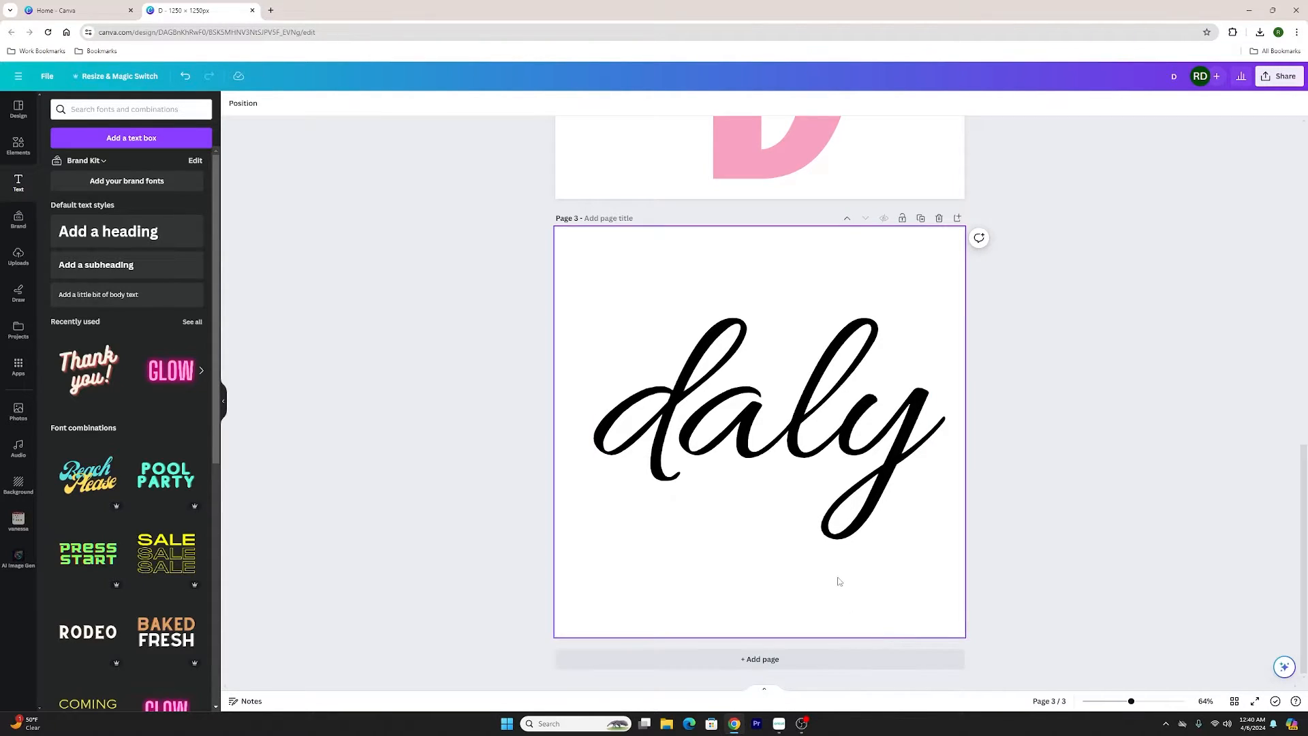
Switch to Cricut Design Space and capture a rectangular snip of the script family name with Snipping Tool
{"action": "left_click", "coordinate": [778, 723]}
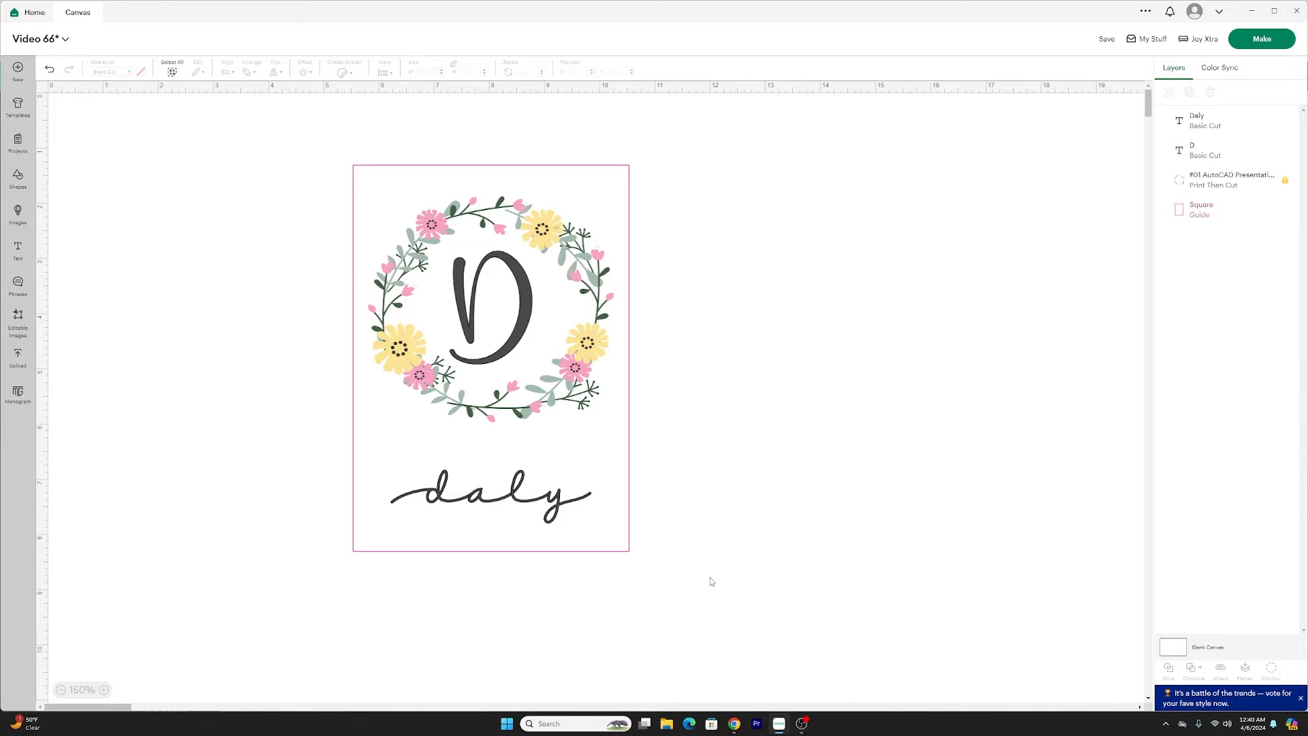
{"action": "left_click", "coordinate": [583, 719]}
{"action": "type", "text": "snipp"}
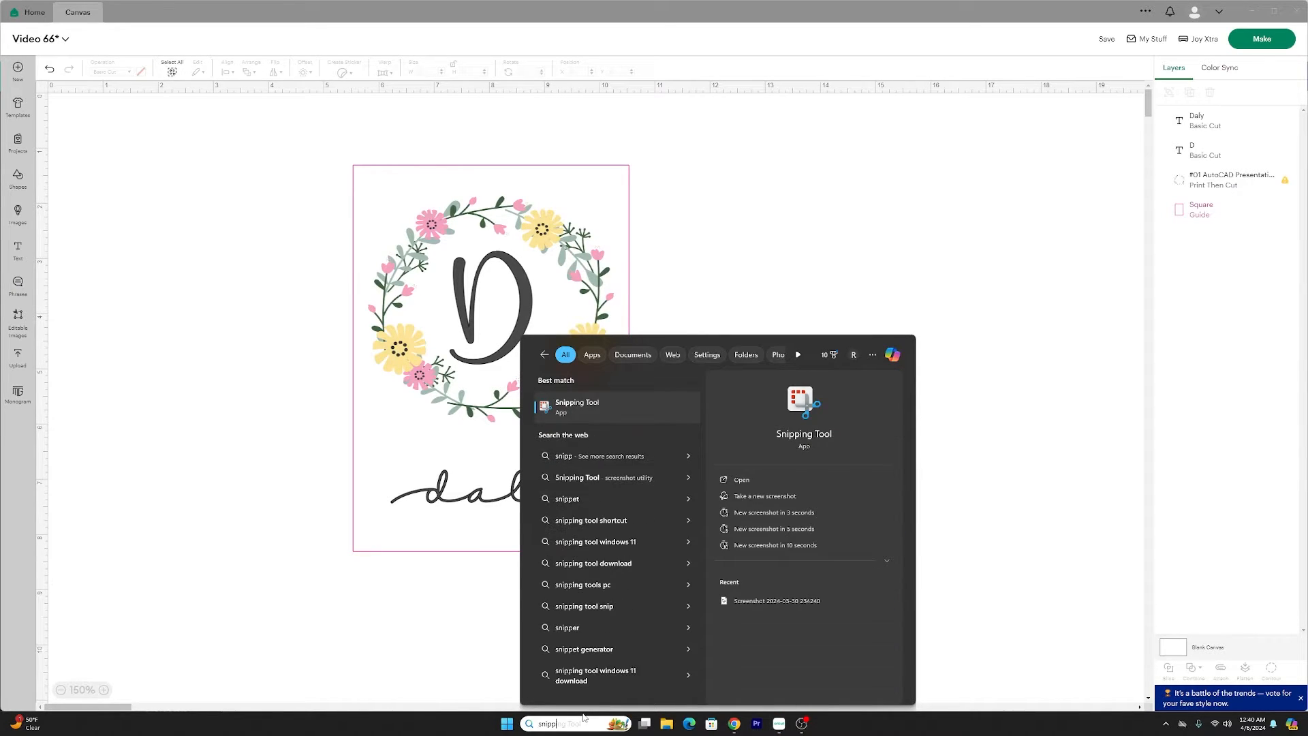
{"action": "key", "text": "Return"}
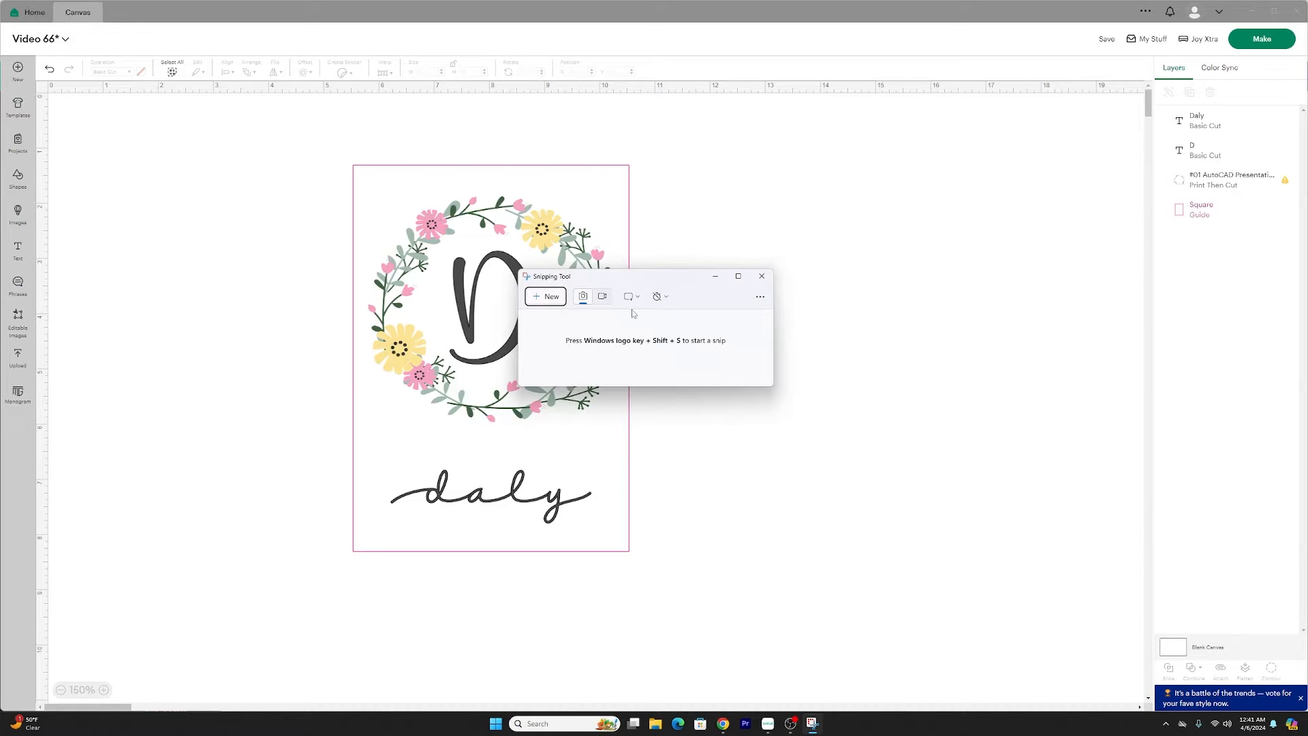
{"action": "left_click_drag", "start_coordinate": [658, 281], "coordinate": [829, 277]}
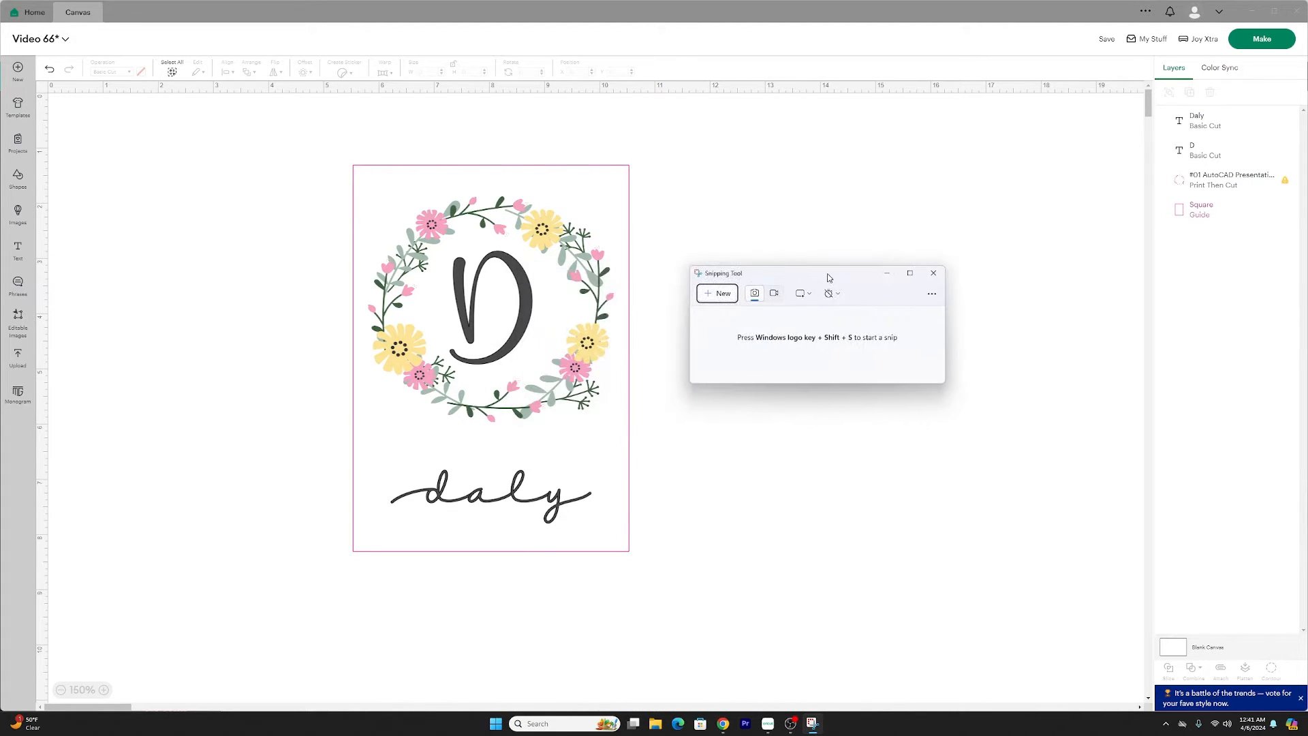
{"action": "left_click", "coordinate": [724, 296]}
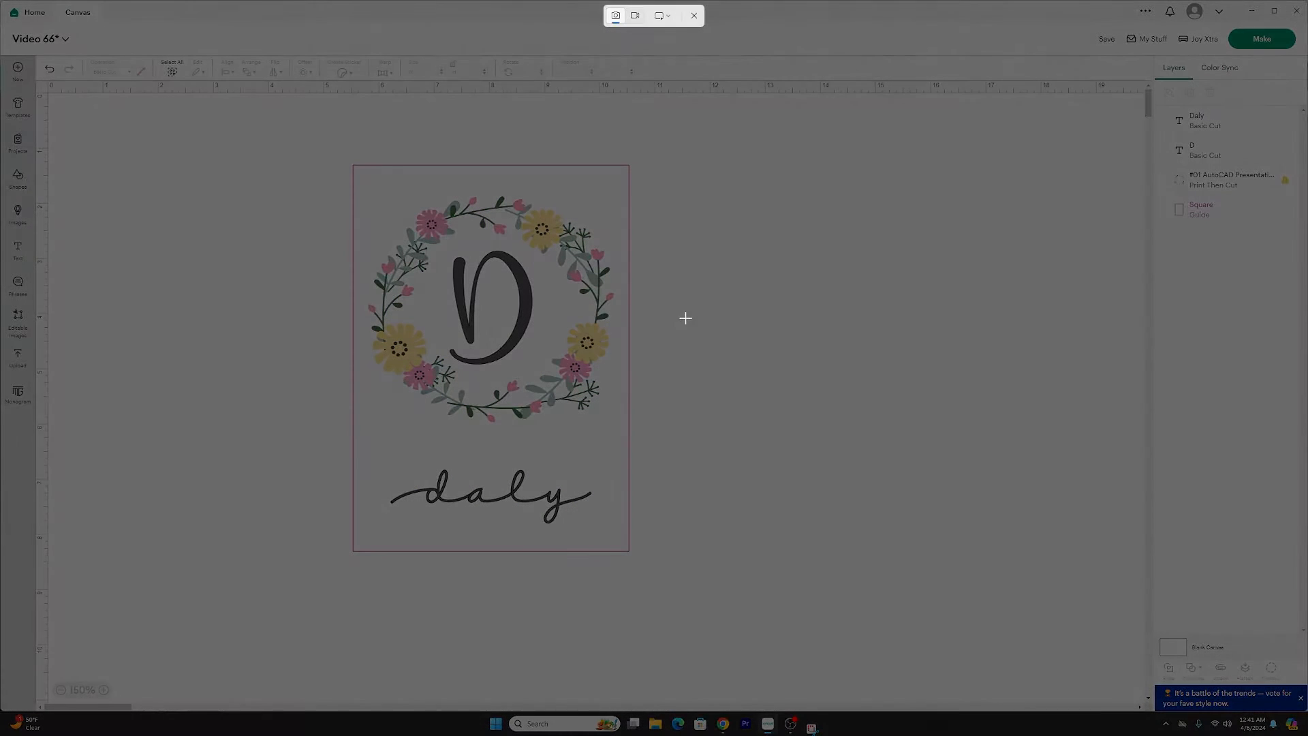
{"action": "left_click_drag", "start_coordinate": [371, 461], "coordinate": [594, 525]}
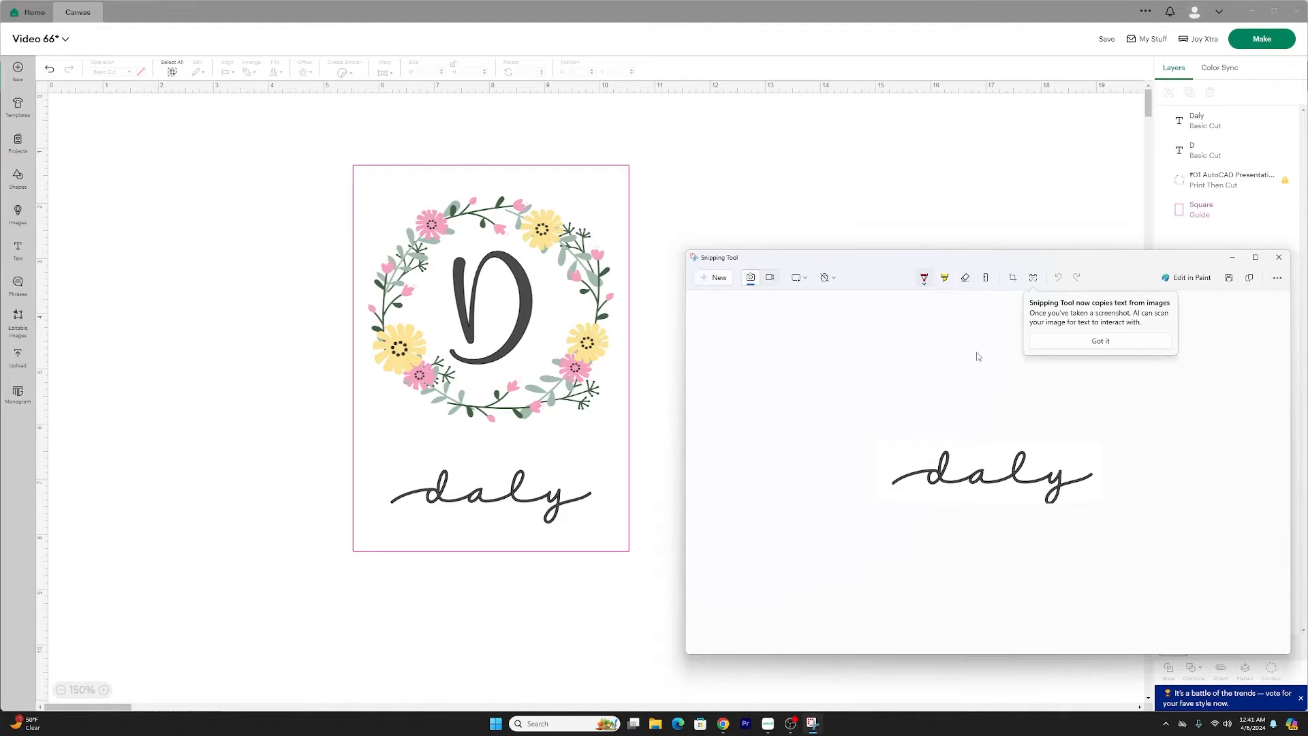
Examine the available snip shapes alongside the captured name, leaving the shape set to Rectangle
{"action": "left_click_drag", "start_coordinate": [969, 264], "coordinate": [780, 252]}
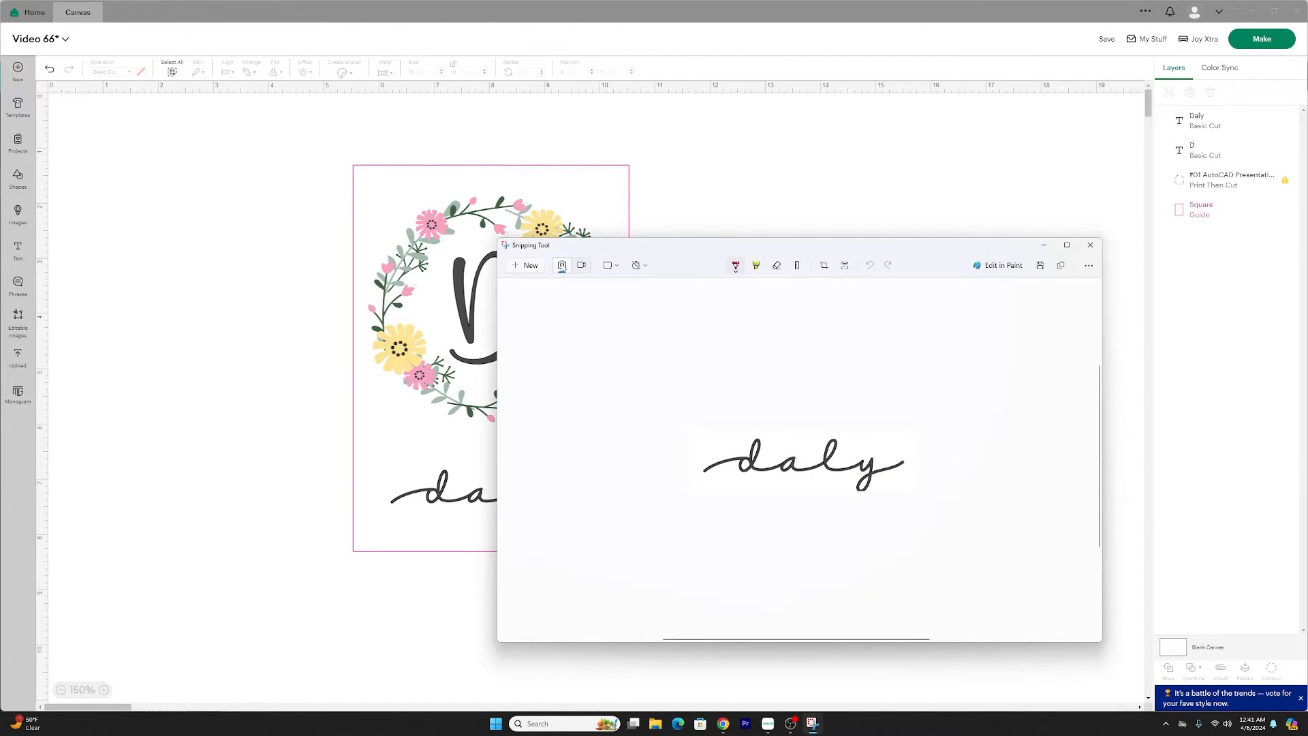
{"action": "left_click", "coordinate": [620, 267]}
{"action": "left_click", "coordinate": [580, 307]}
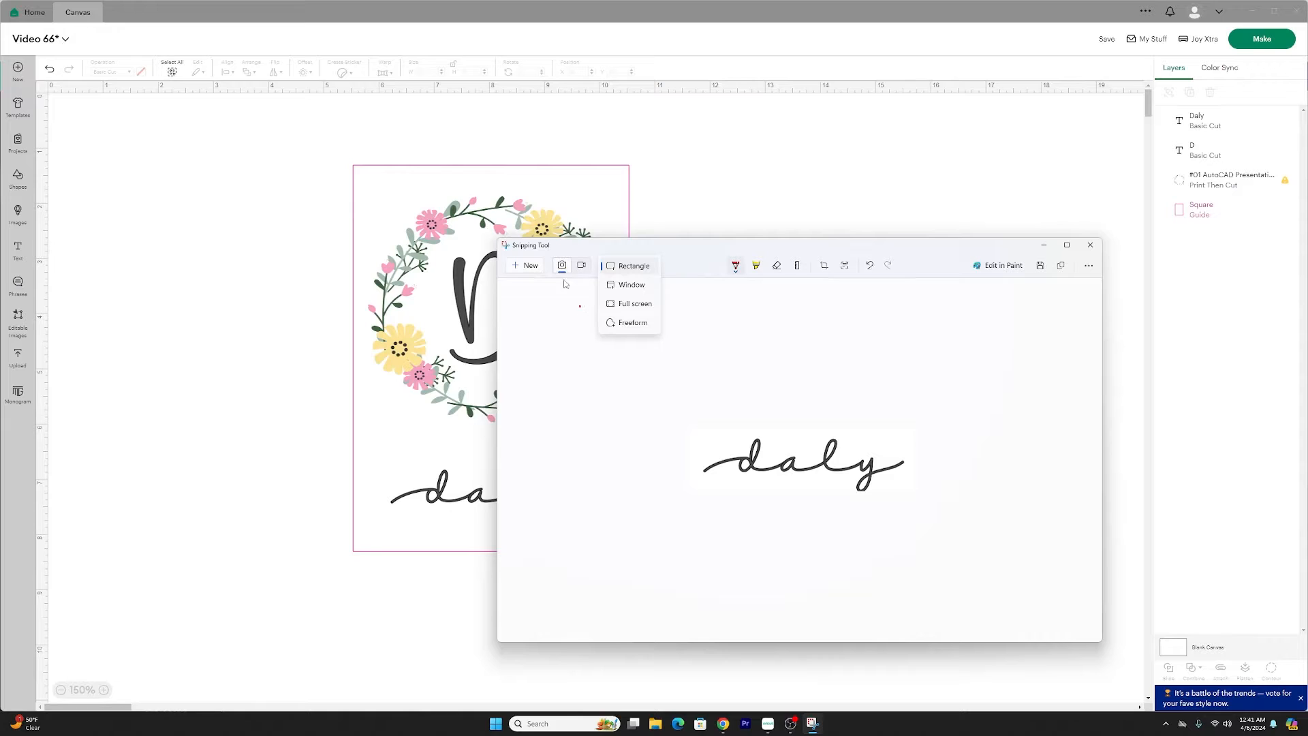
{"action": "left_click", "coordinate": [992, 350]}
Save the snip of the name as a PNG on the Desktop and return to the Cricut Design Space canvas
{"action": "left_click", "coordinate": [1041, 266]}
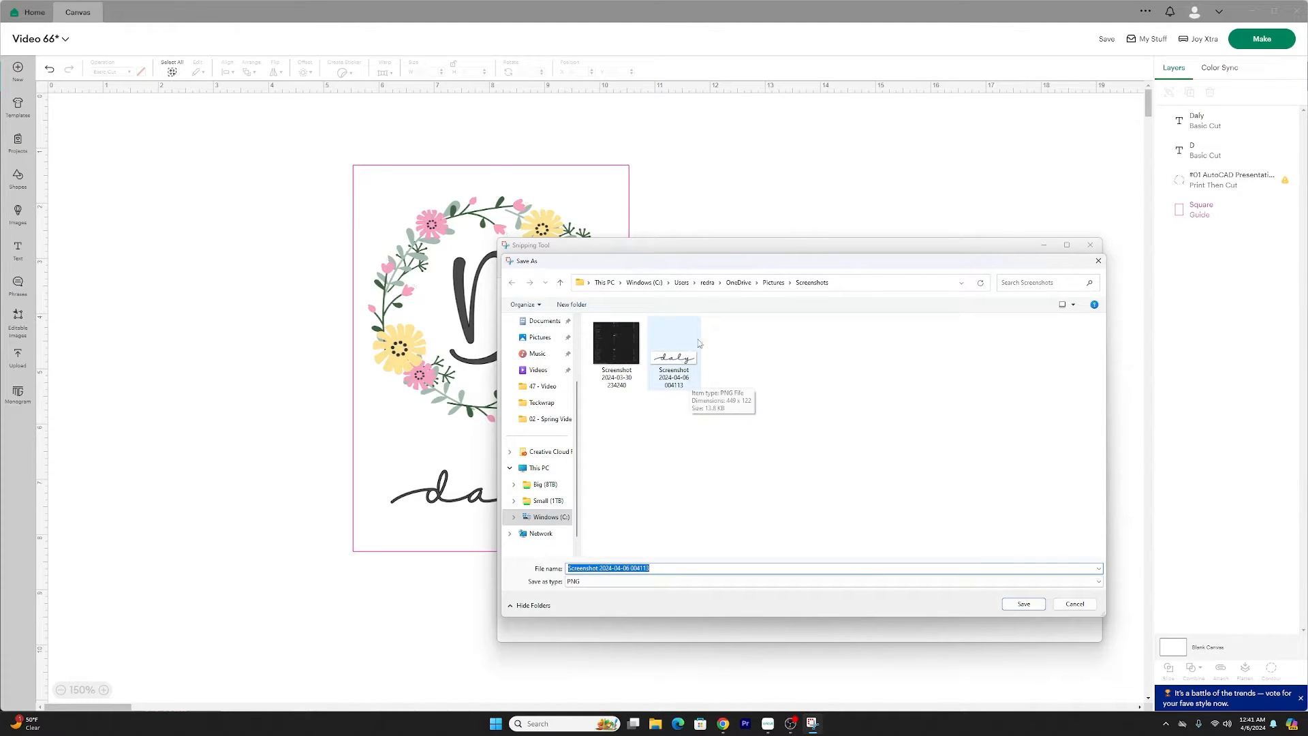
{"action": "scroll", "coordinate": [542, 409], "scroll_direction": "up", "scroll_amount": 3}
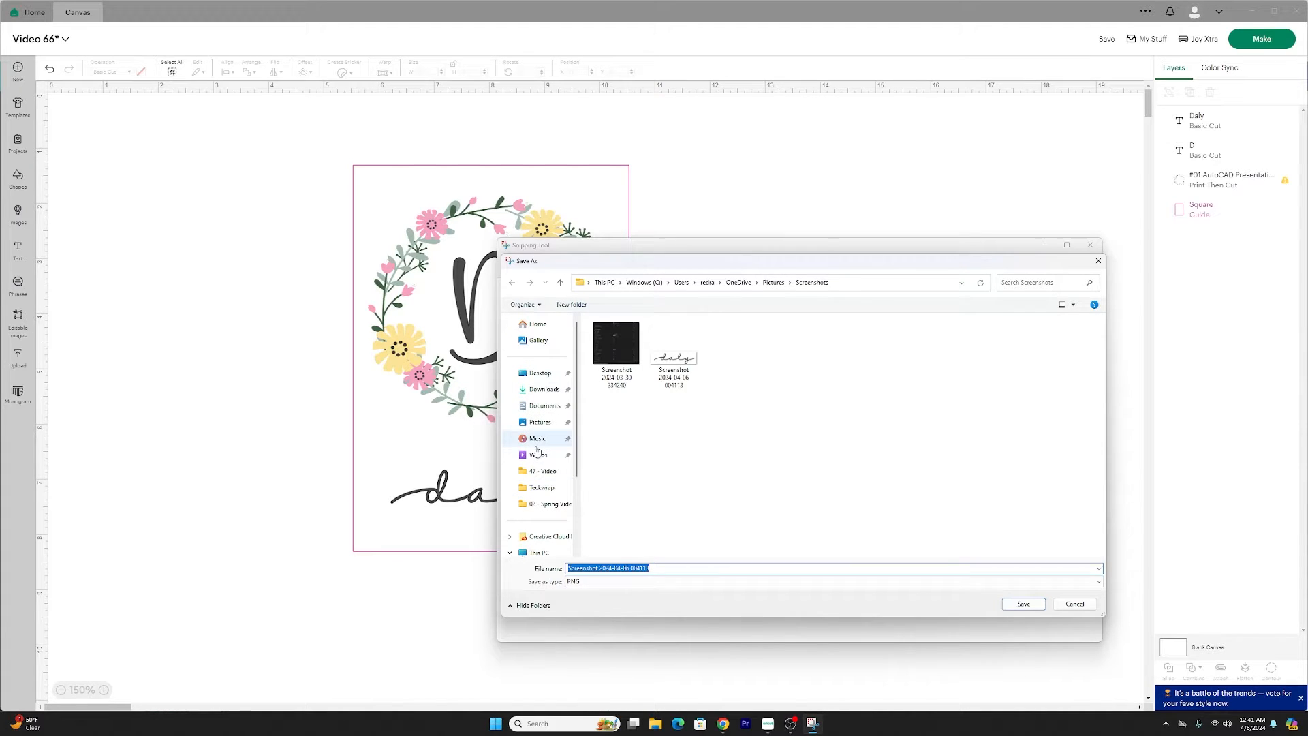
{"action": "left_click", "coordinate": [541, 372]}
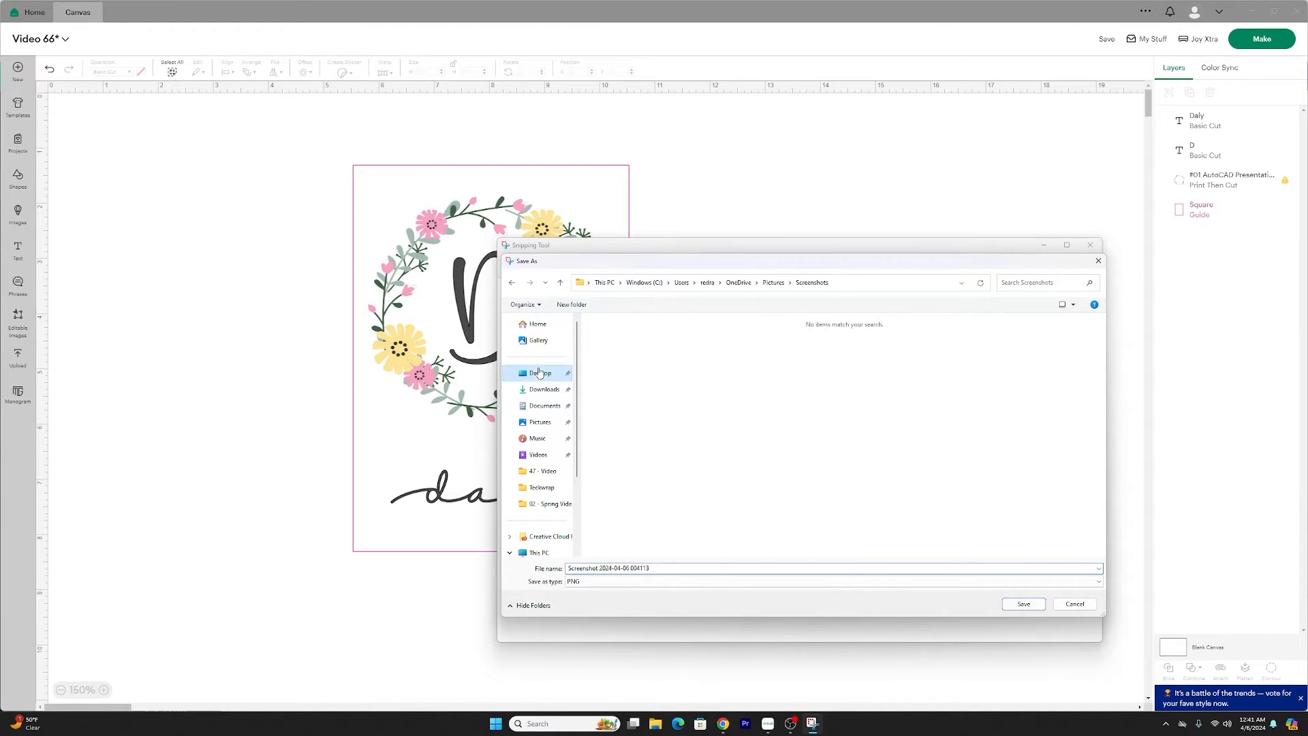
{"action": "left_click", "coordinate": [1023, 604]}
{"action": "left_click", "coordinate": [828, 184]}
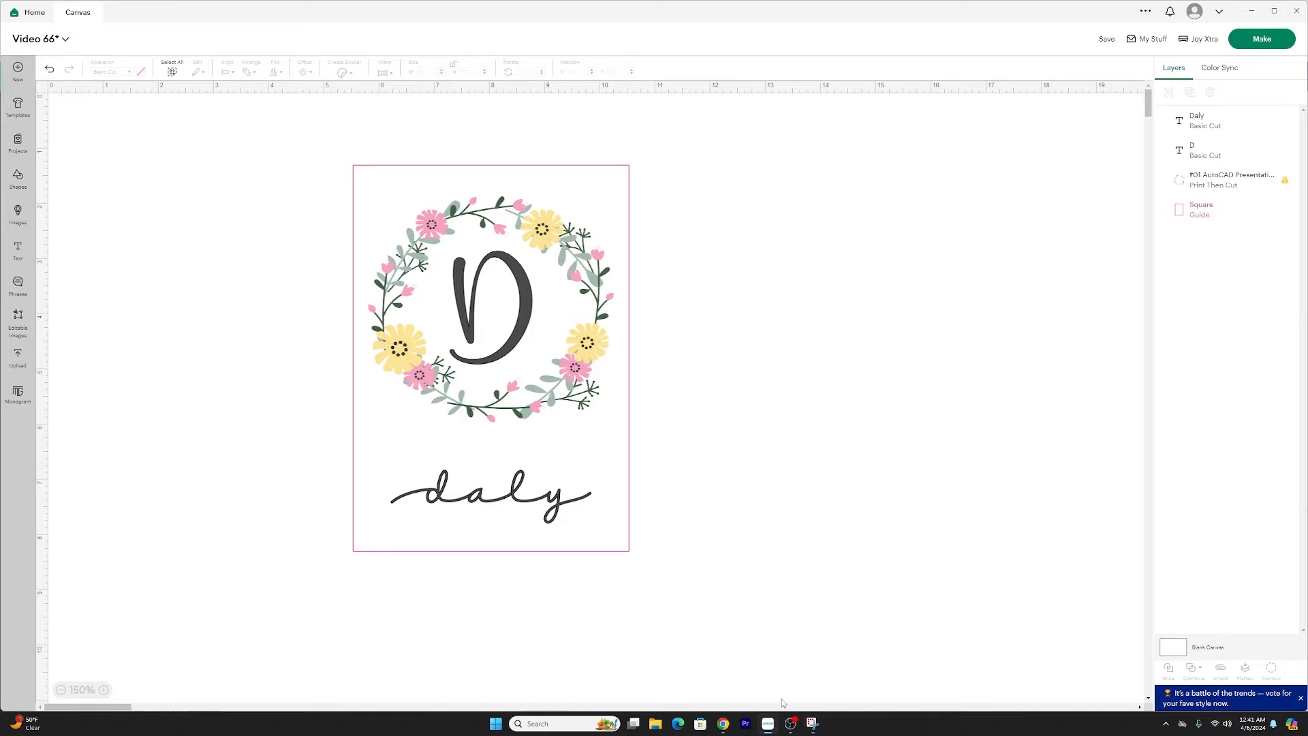
Switch to Canva, add a fourth page and upload the screenshot of the family name saved on the Desktop
{"action": "left_click", "coordinate": [722, 724]}
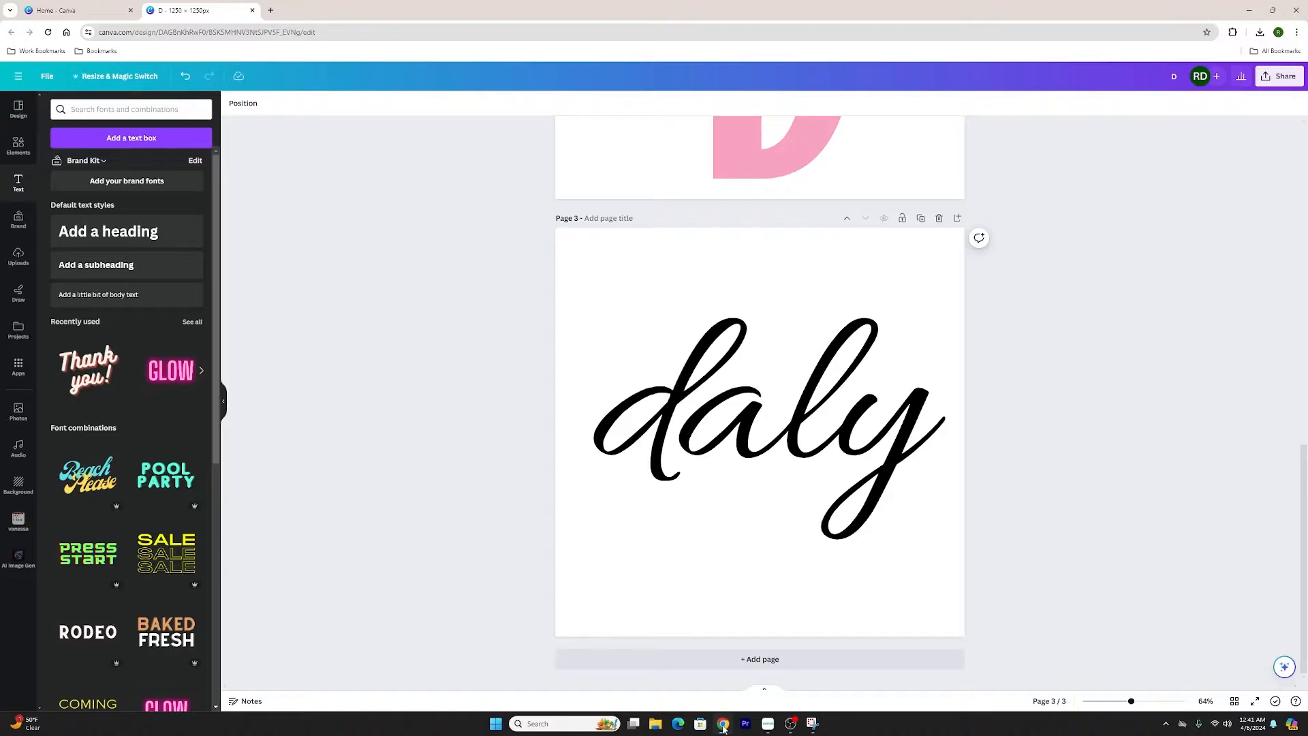
{"action": "left_click", "coordinate": [795, 659]}
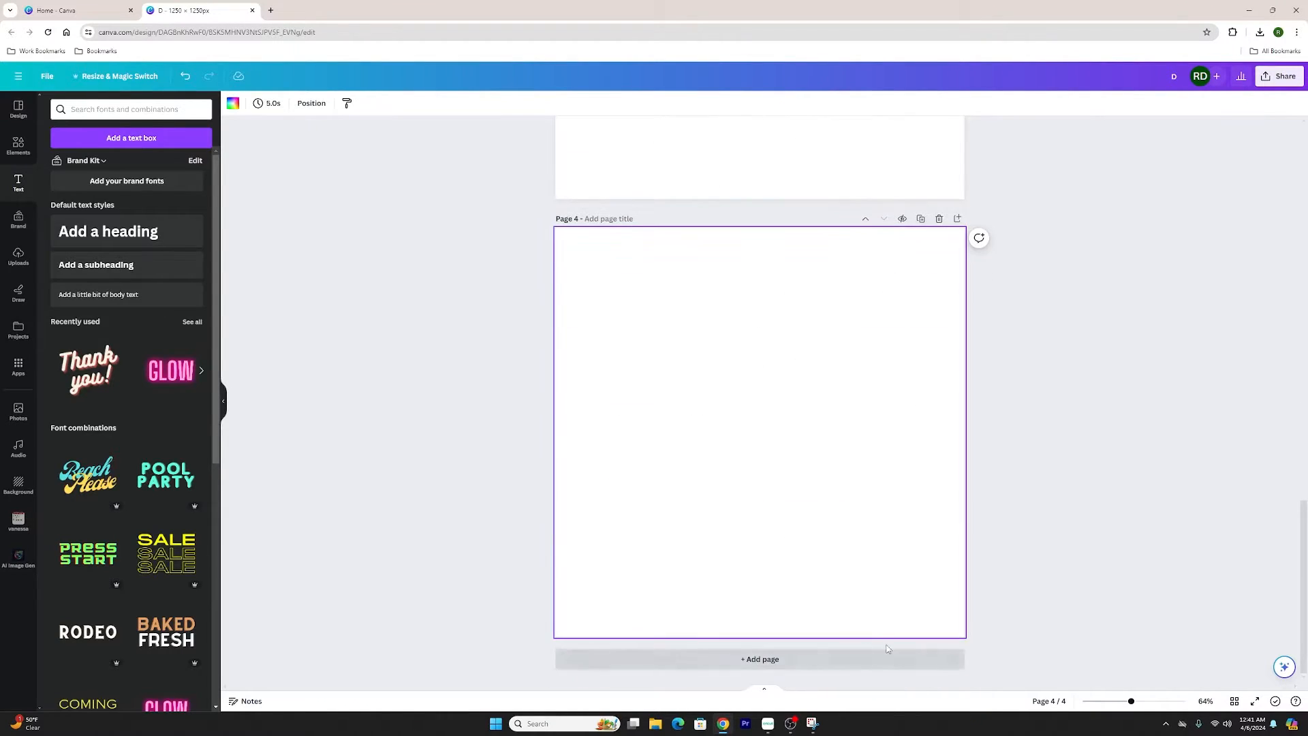
{"action": "left_click", "coordinate": [31, 258]}
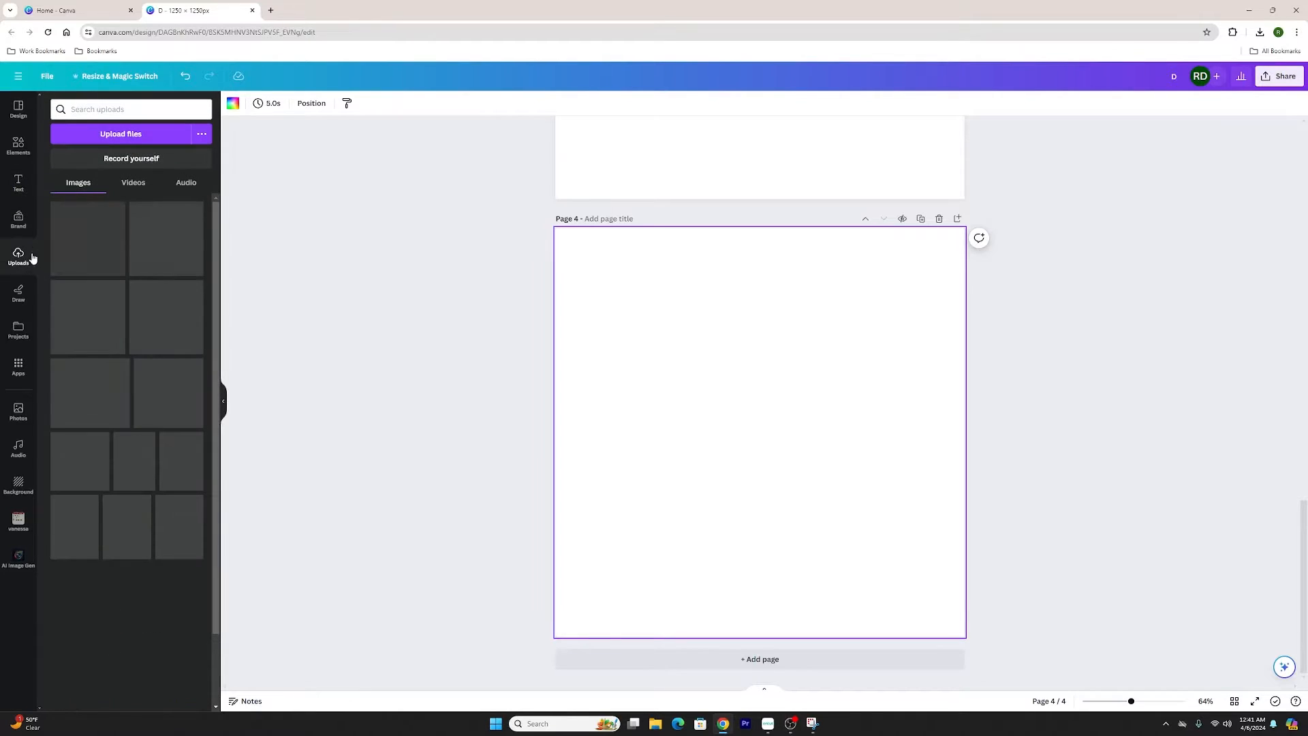
{"action": "left_click", "coordinate": [112, 135]}
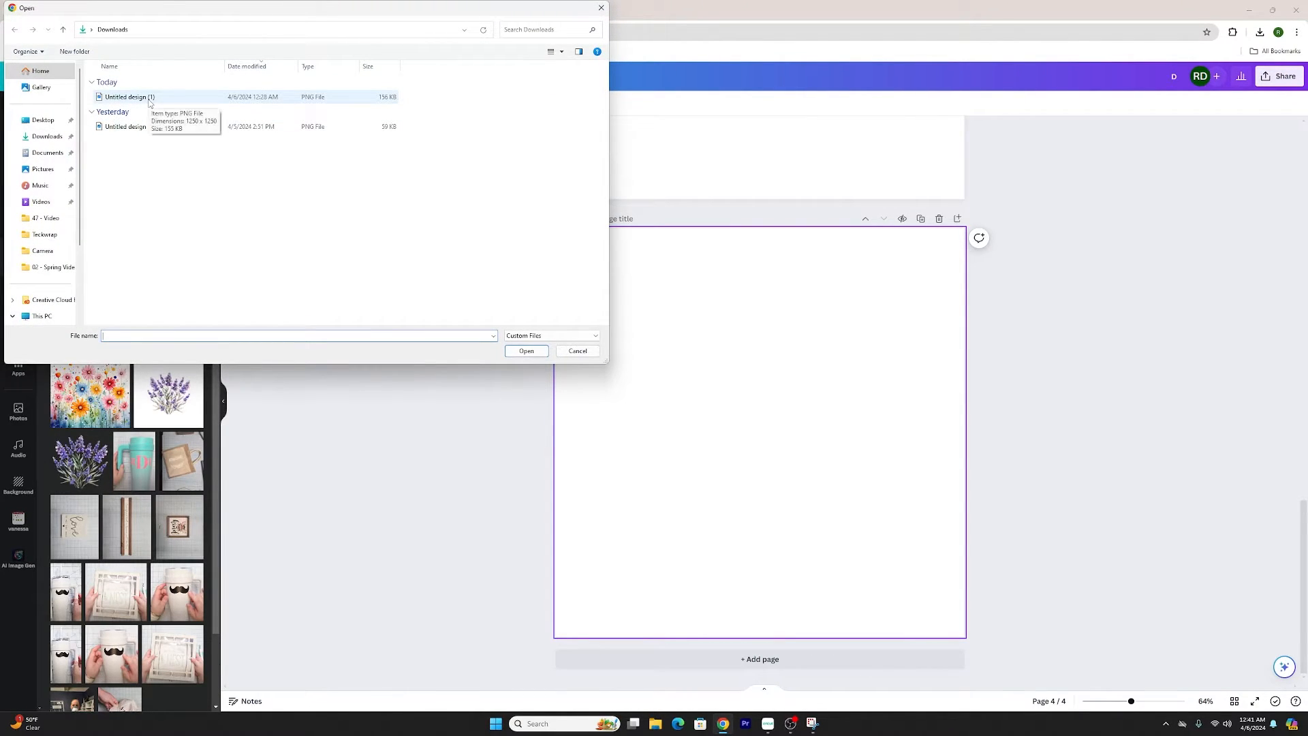
{"action": "left_click", "coordinate": [43, 120]}
{"action": "left_click", "coordinate": [113, 119]}
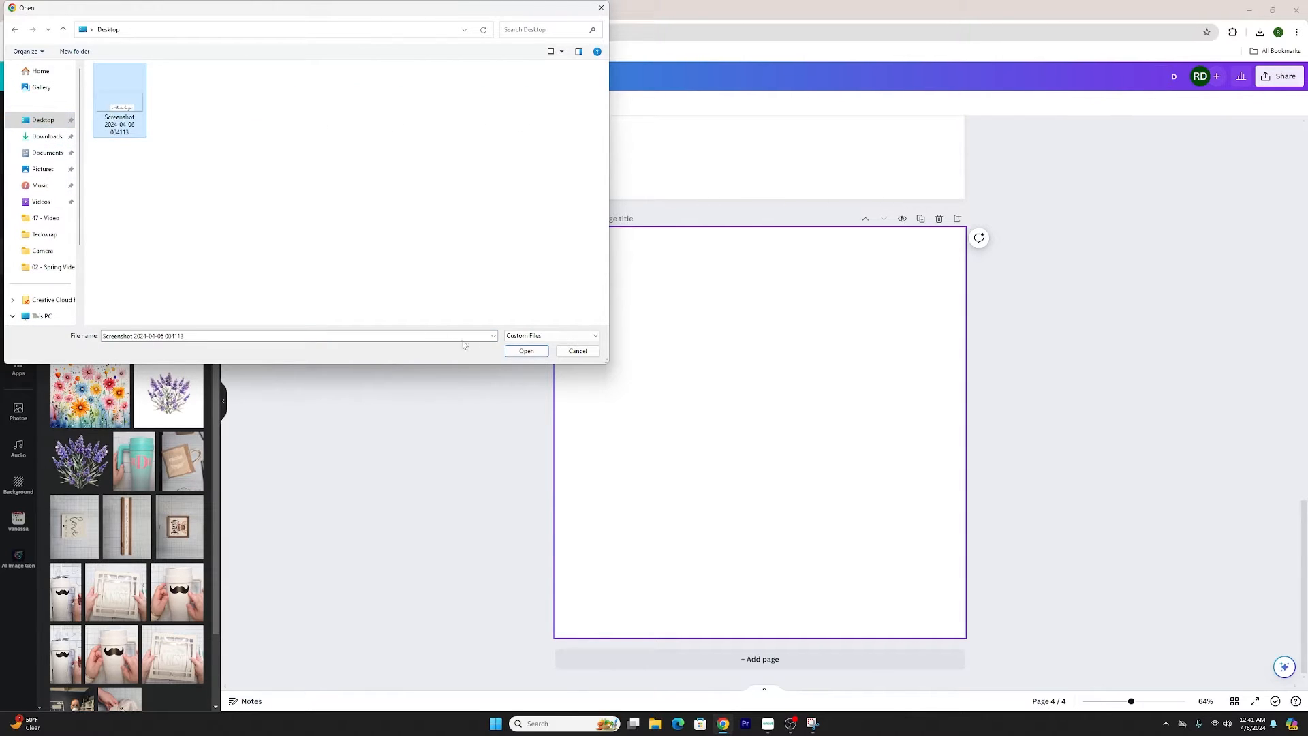
{"action": "left_click", "coordinate": [526, 350]}
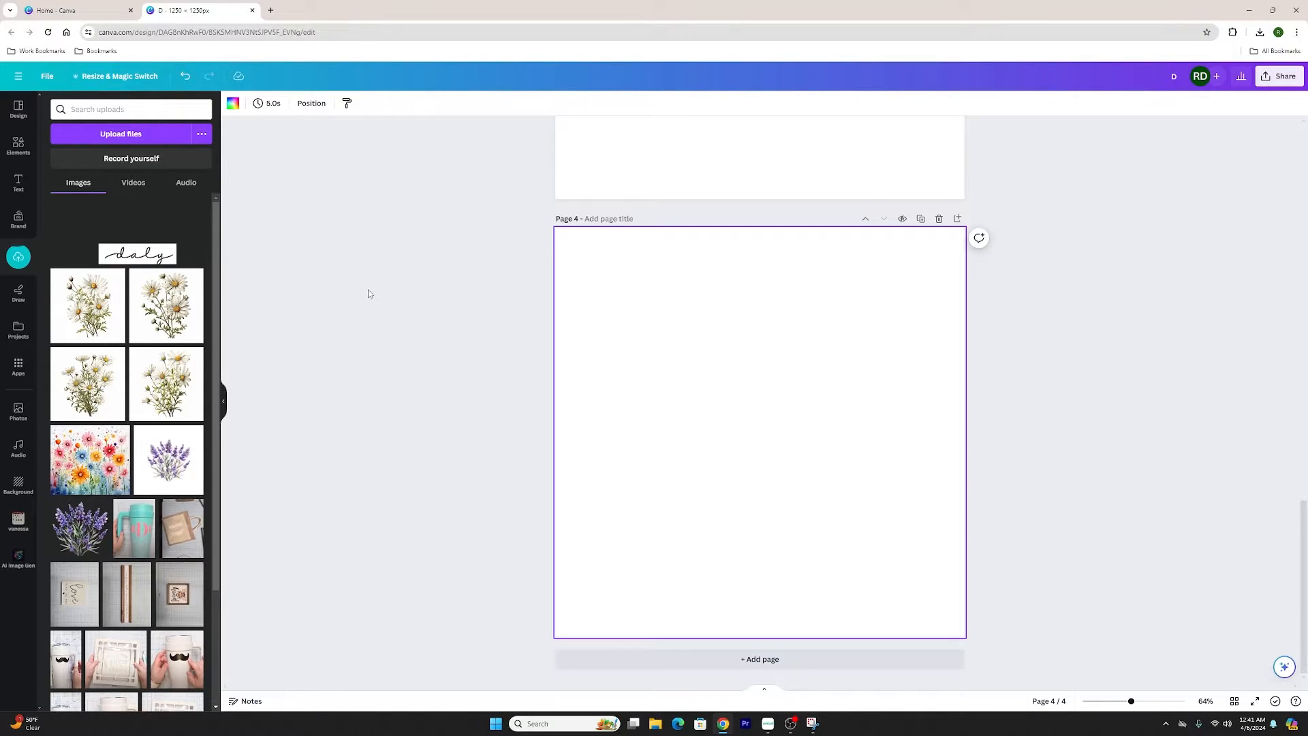
Place the uploaded name screenshot on the fourth page at an enlarged size and remove its background
{"action": "left_click", "coordinate": [162, 254]}
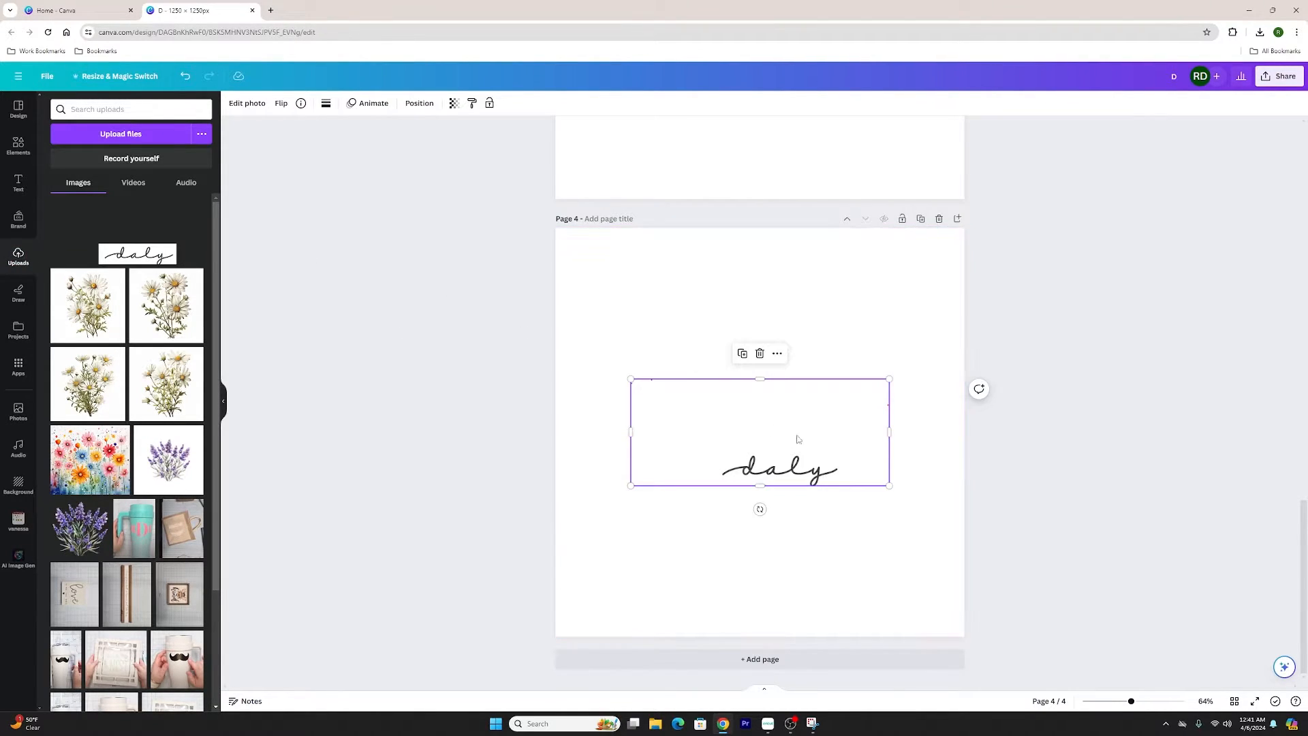
{"action": "left_click_drag", "start_coordinate": [631, 379], "coordinate": [429, 295]}
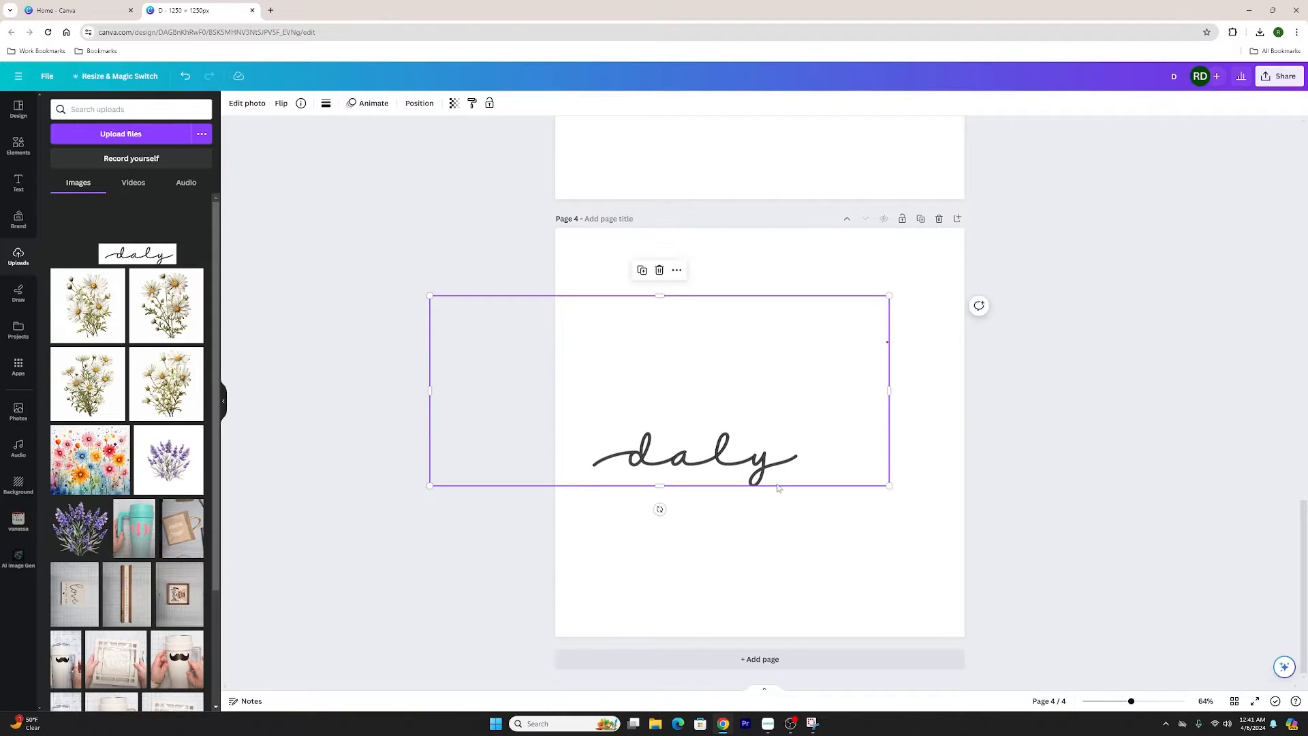
{"action": "left_click_drag", "start_coordinate": [687, 330], "coordinate": [775, 366]}
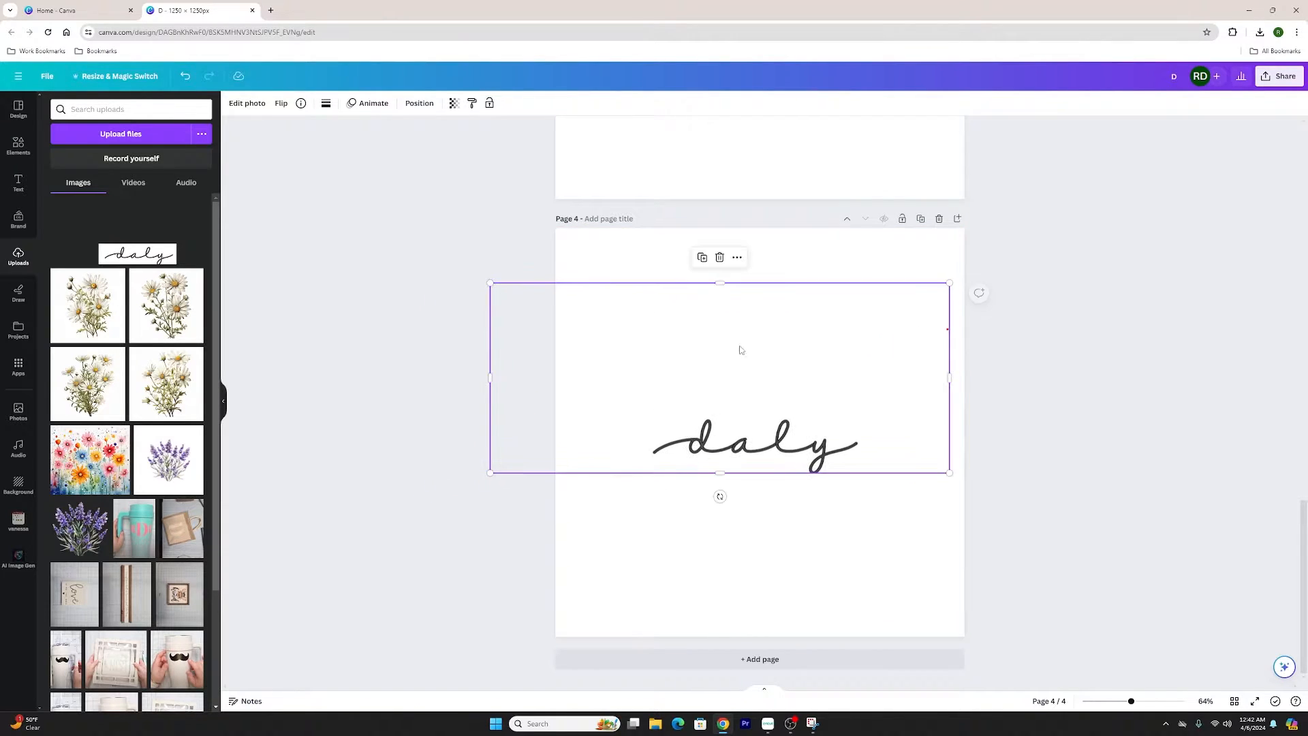
{"action": "left_click", "coordinate": [263, 105]}
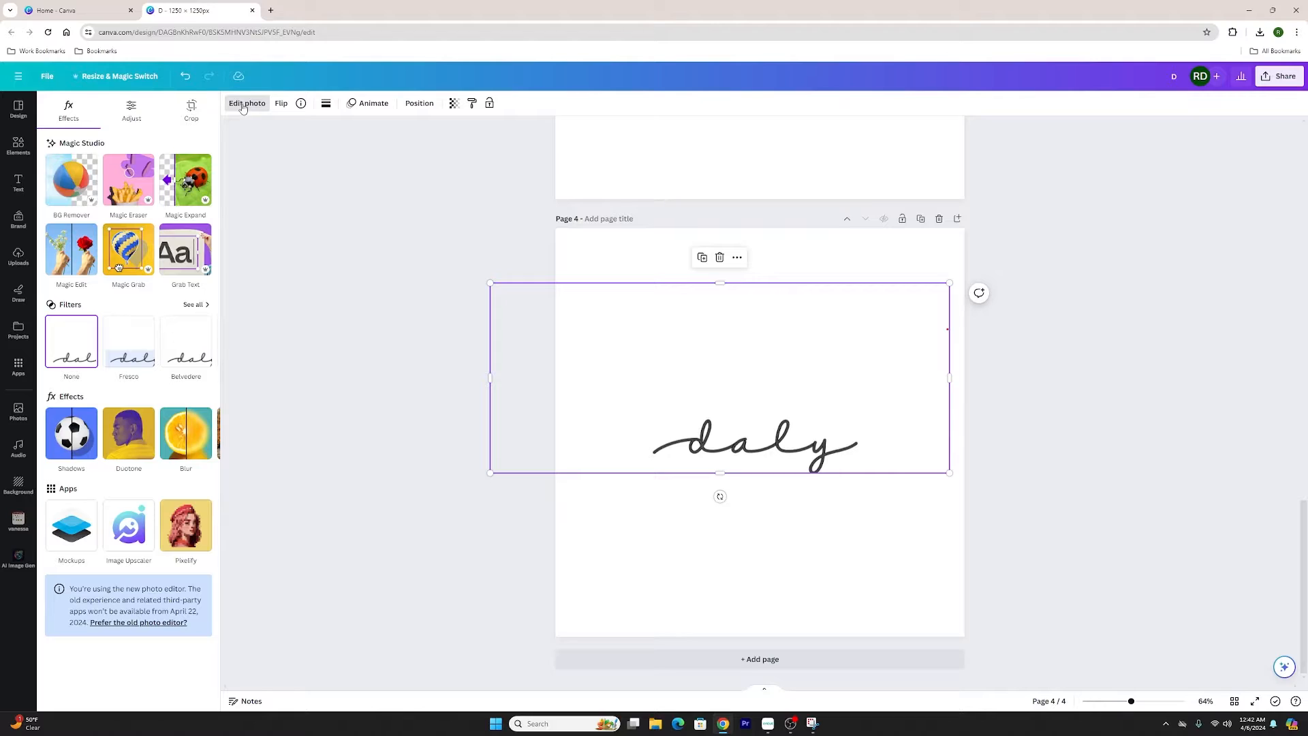
{"action": "left_click", "coordinate": [61, 197]}
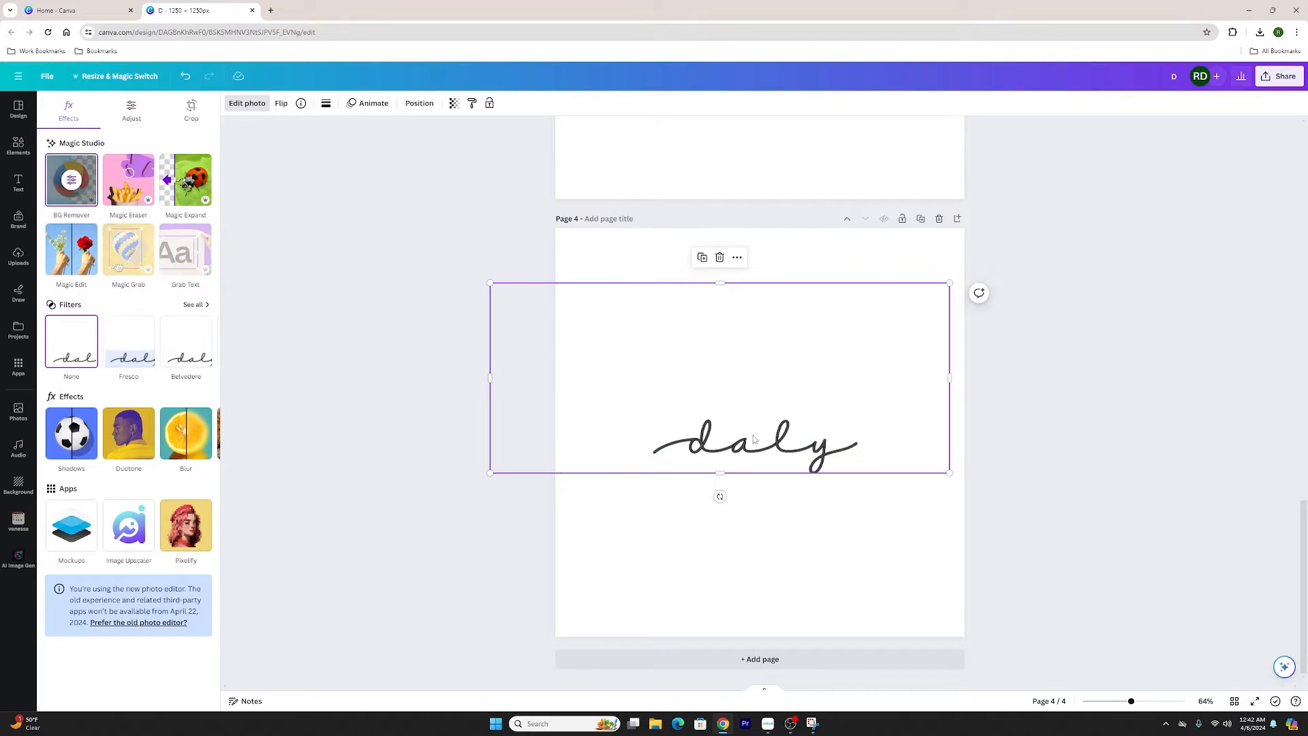
Crop the blank space beside and above the name in the image, then enlarge it to nearly the page's width
{"action": "left_click_drag", "start_coordinate": [489, 377], "coordinate": [640, 378]}
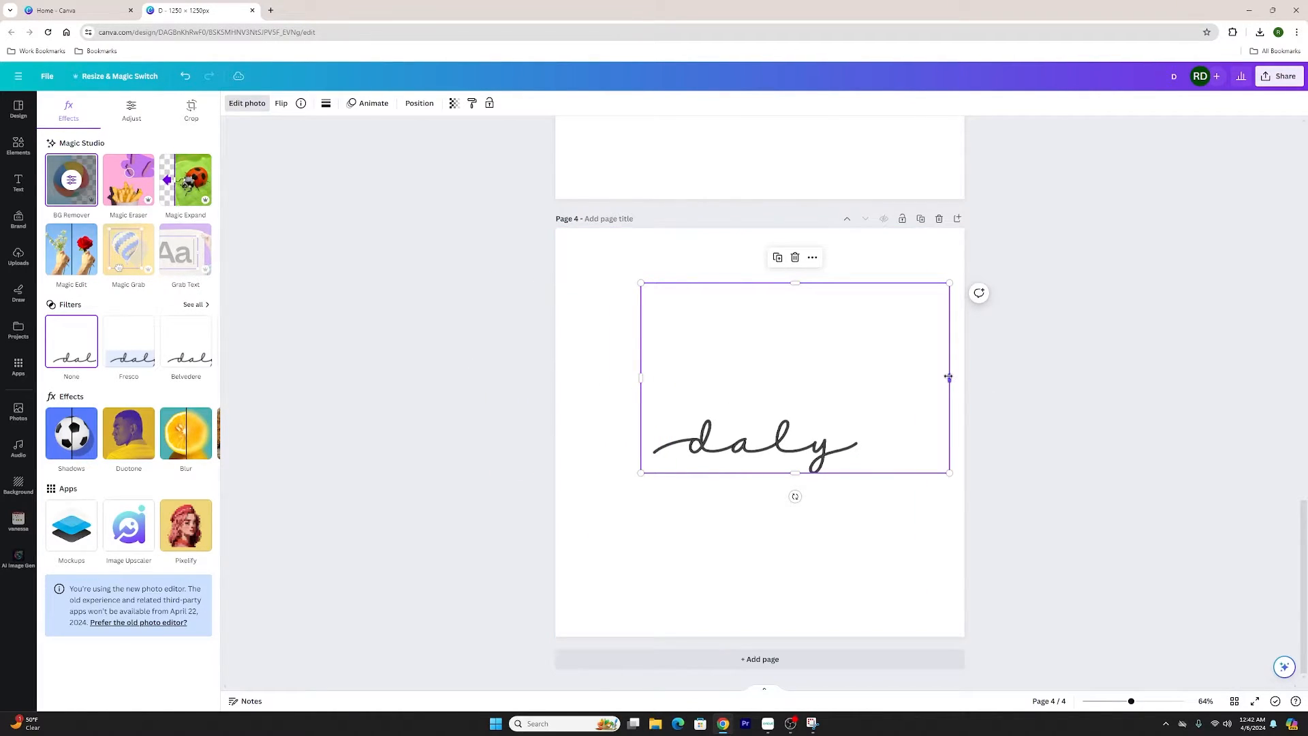
{"action": "left_click_drag", "start_coordinate": [949, 377], "coordinate": [867, 379]}
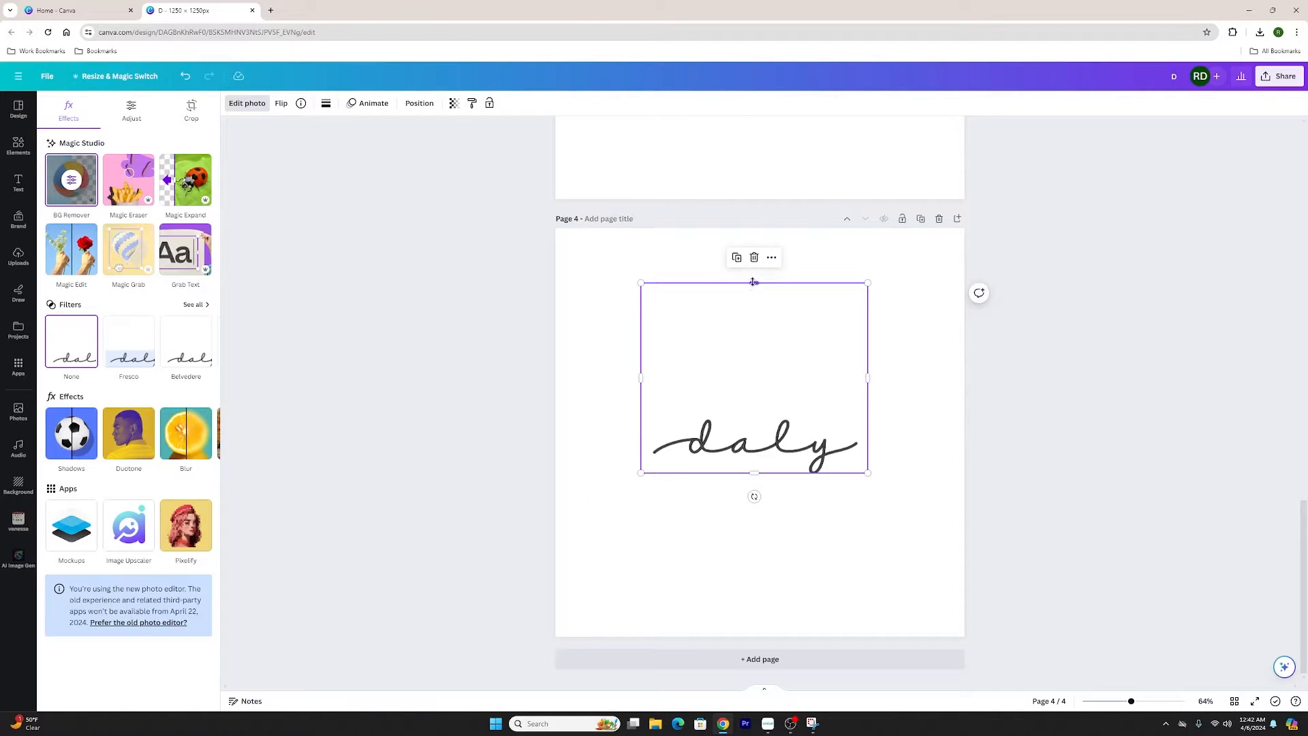
{"action": "left_click_drag", "start_coordinate": [753, 282], "coordinate": [753, 397]}
{"action": "left_click_drag", "start_coordinate": [868, 475], "coordinate": [1037, 569]}
{"action": "left_click_drag", "start_coordinate": [923, 503], "coordinate": [841, 477]}
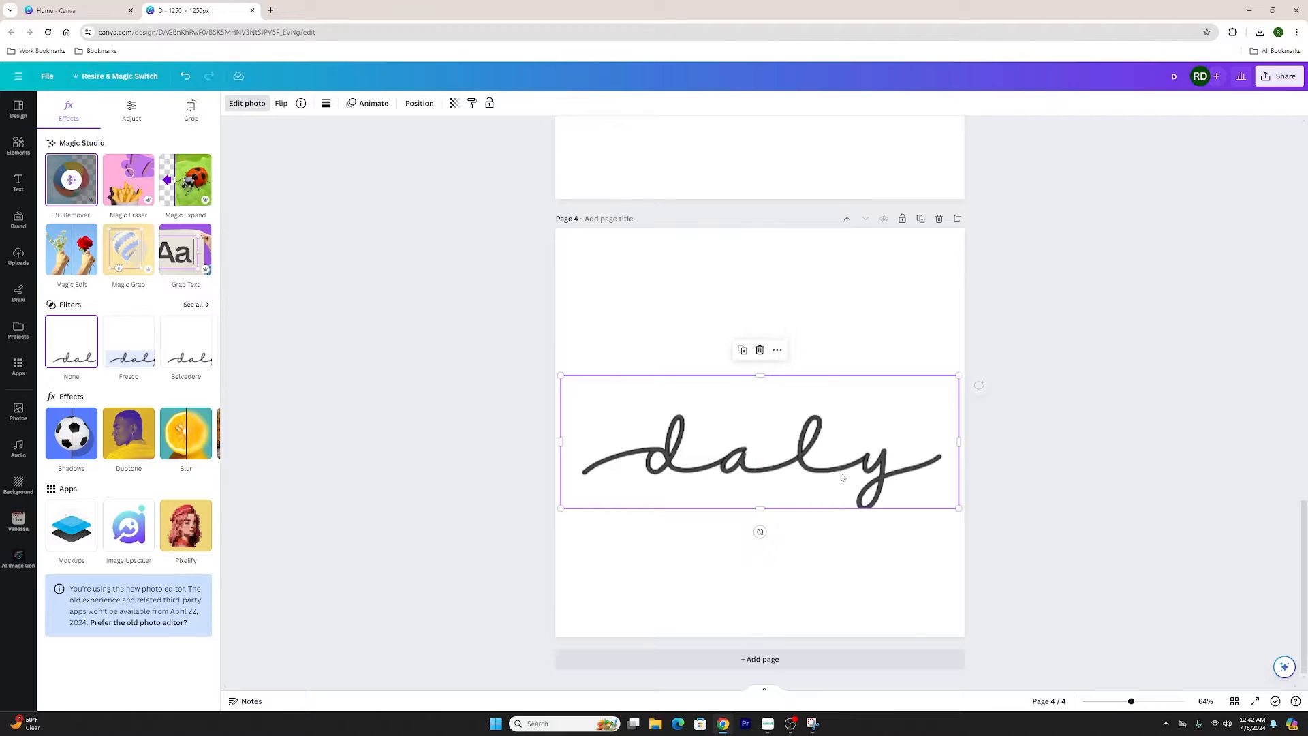
Inspect the lettering edges of the name image at 120% zoom and try extending the image's lower edge slightly
{"action": "left_click", "coordinate": [848, 537]}
{"action": "left_click", "coordinate": [769, 466]}
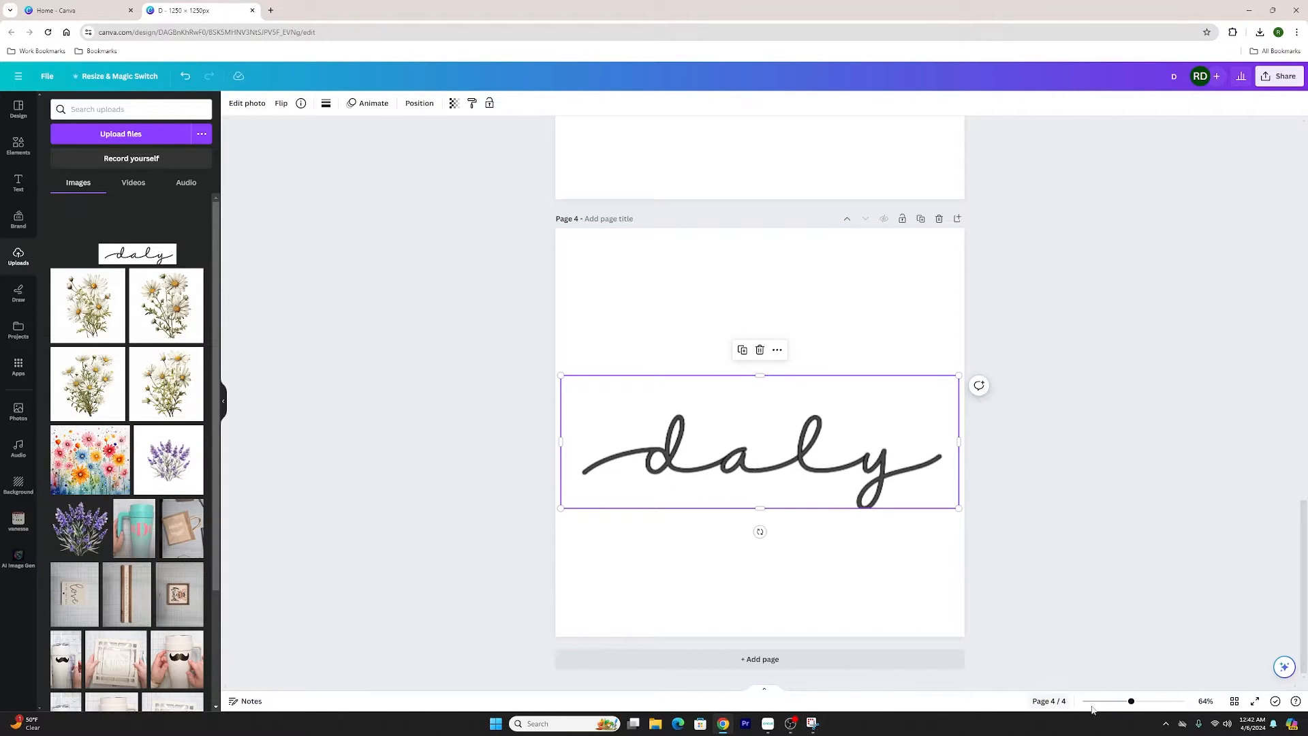
{"action": "left_click_drag", "start_coordinate": [1131, 703], "coordinate": [1147, 703]}
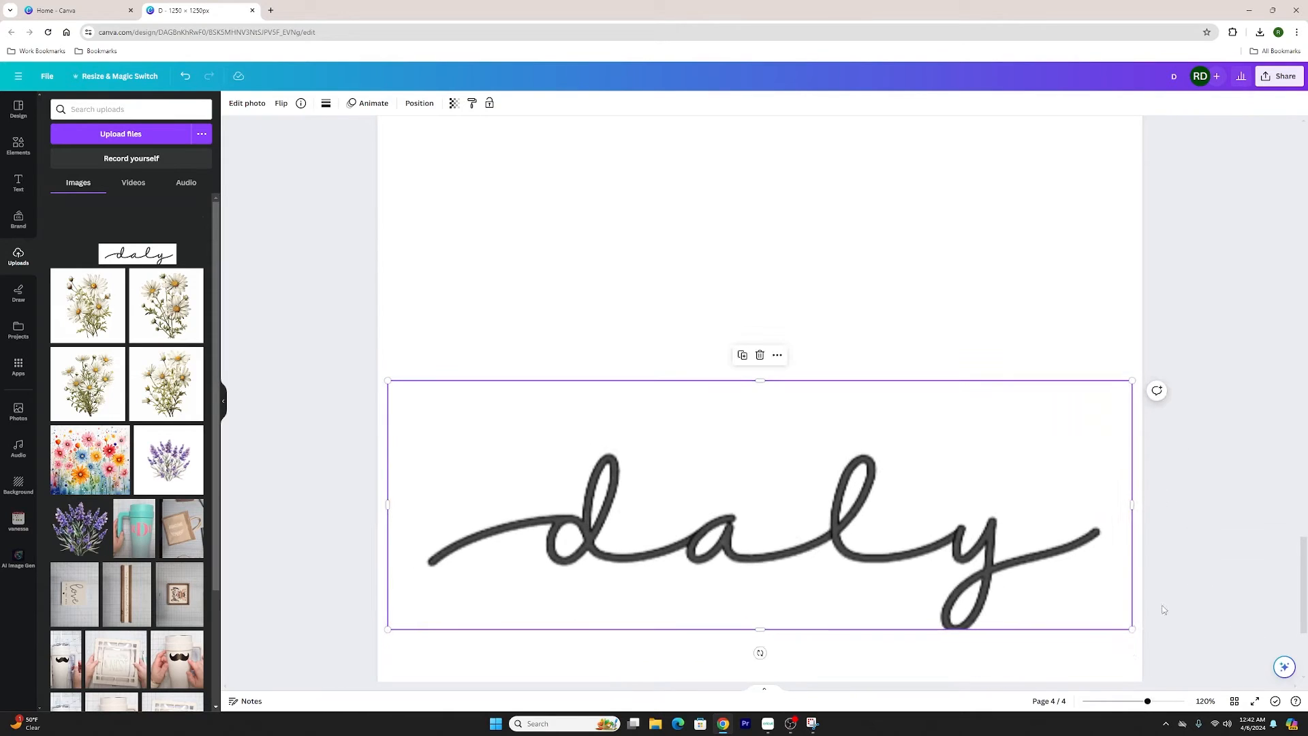
{"action": "scroll", "coordinate": [1028, 569], "scroll_direction": "up", "scroll_amount": 10}
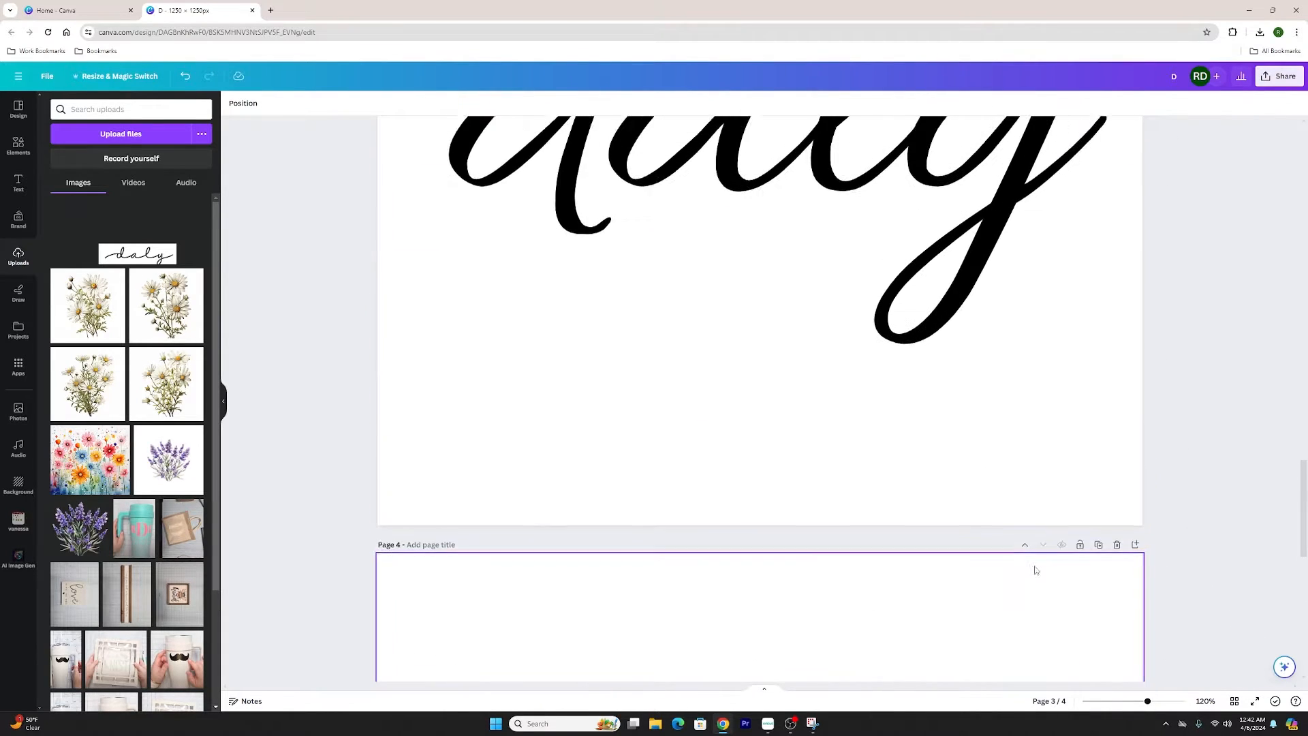
{"action": "scroll", "coordinate": [1034, 573], "scroll_direction": "down", "scroll_amount": 6}
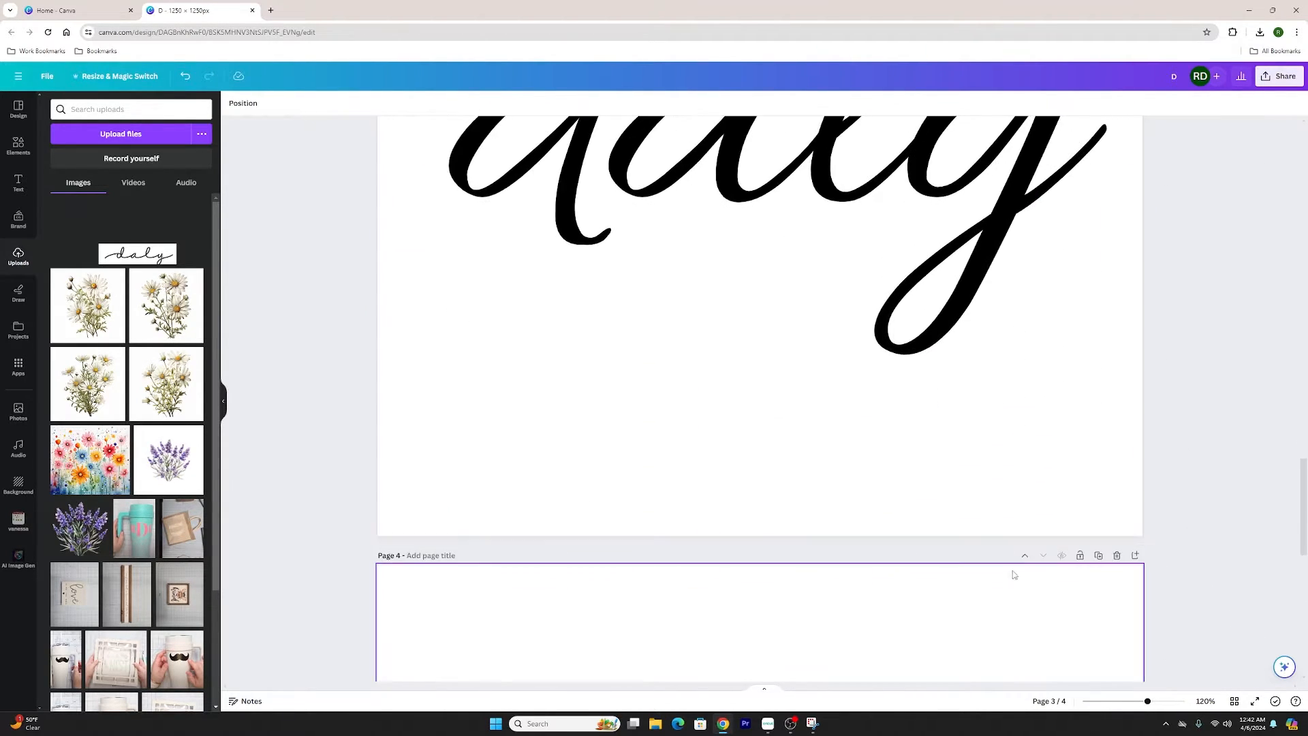
{"action": "scroll", "coordinate": [1042, 579], "scroll_direction": "down", "scroll_amount": 3}
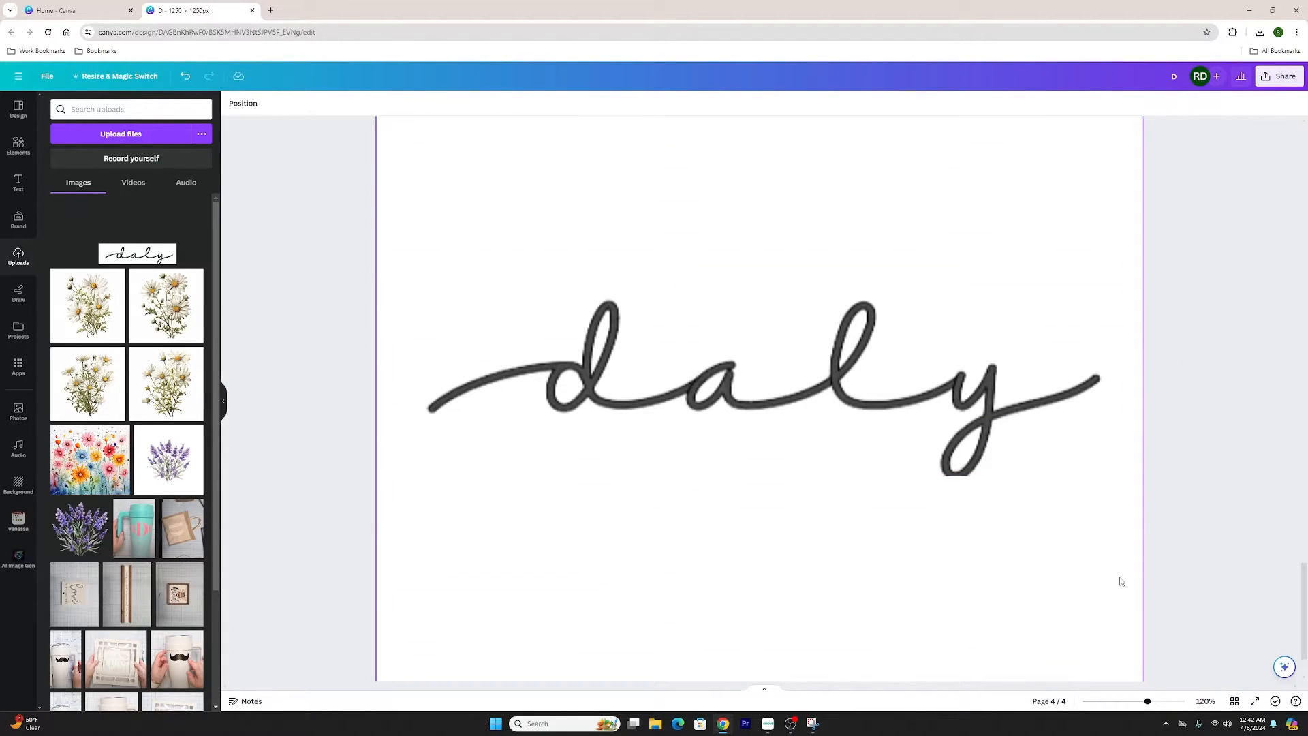
{"action": "left_click", "coordinate": [974, 473]}
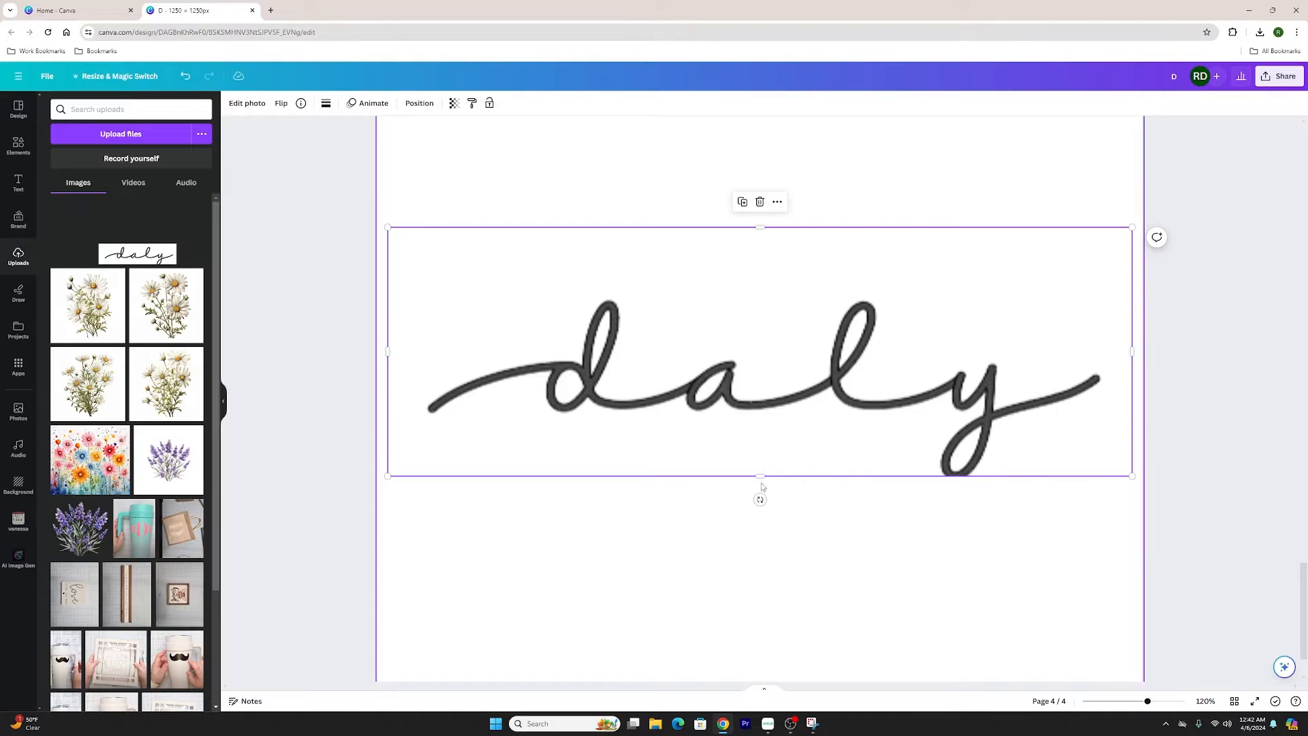
{"action": "left_click_drag", "start_coordinate": [761, 475], "coordinate": [765, 487]}
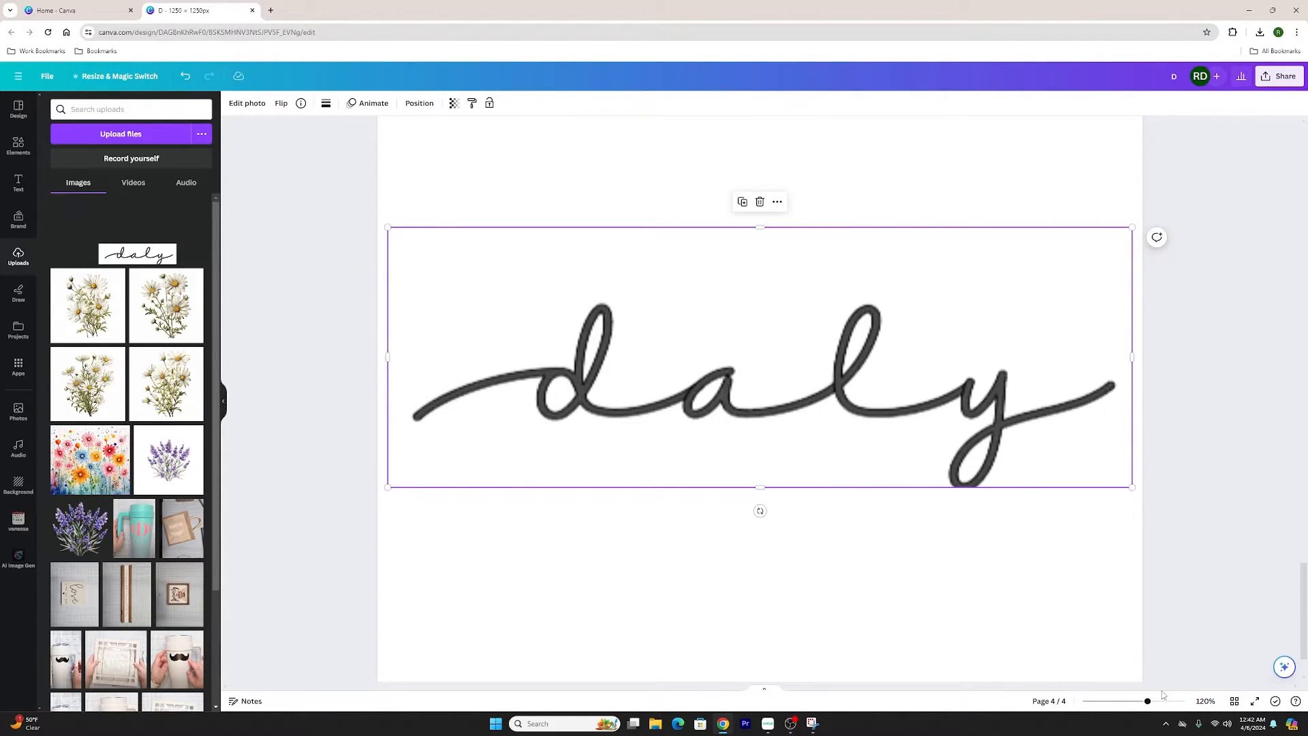
Delete the fourth page with the screenshot of the name
{"action": "left_click_drag", "start_coordinate": [1155, 704], "coordinate": [1132, 702]}
{"action": "scroll", "coordinate": [1110, 613], "scroll_direction": "up", "scroll_amount": 5}
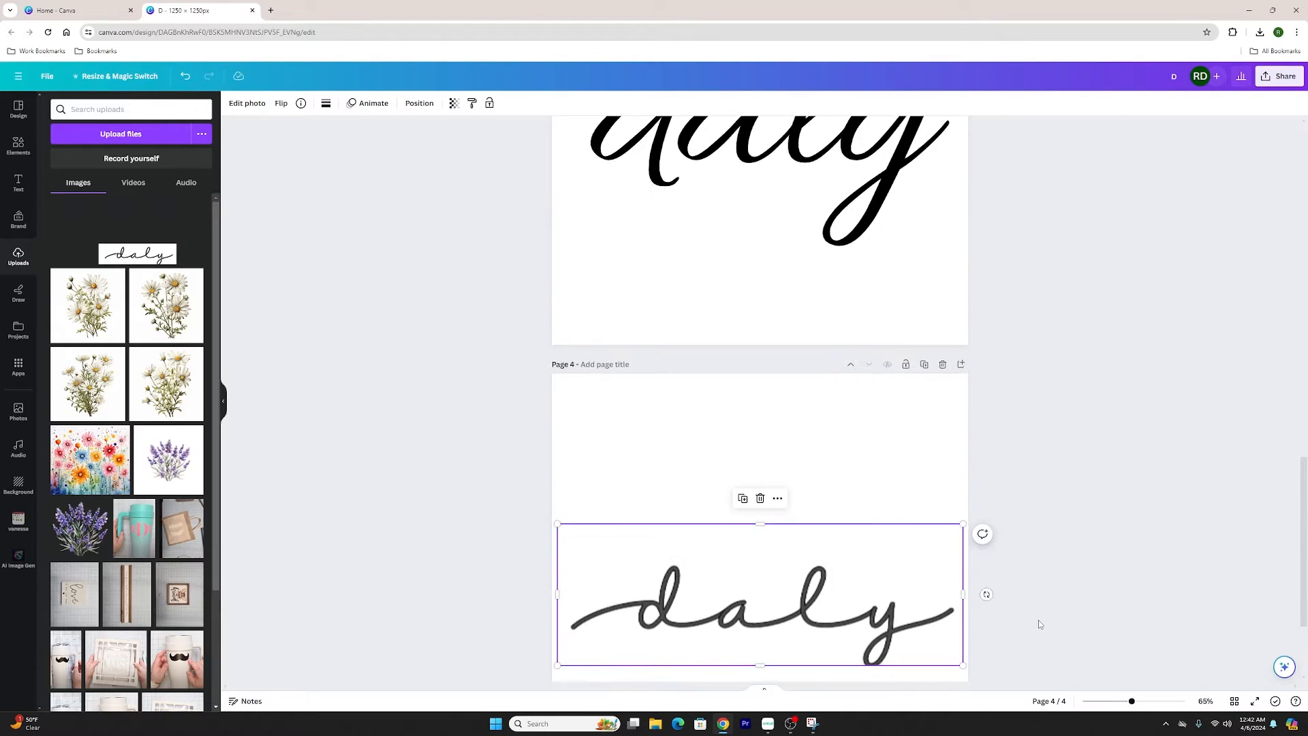
{"action": "left_click", "coordinate": [943, 517]}
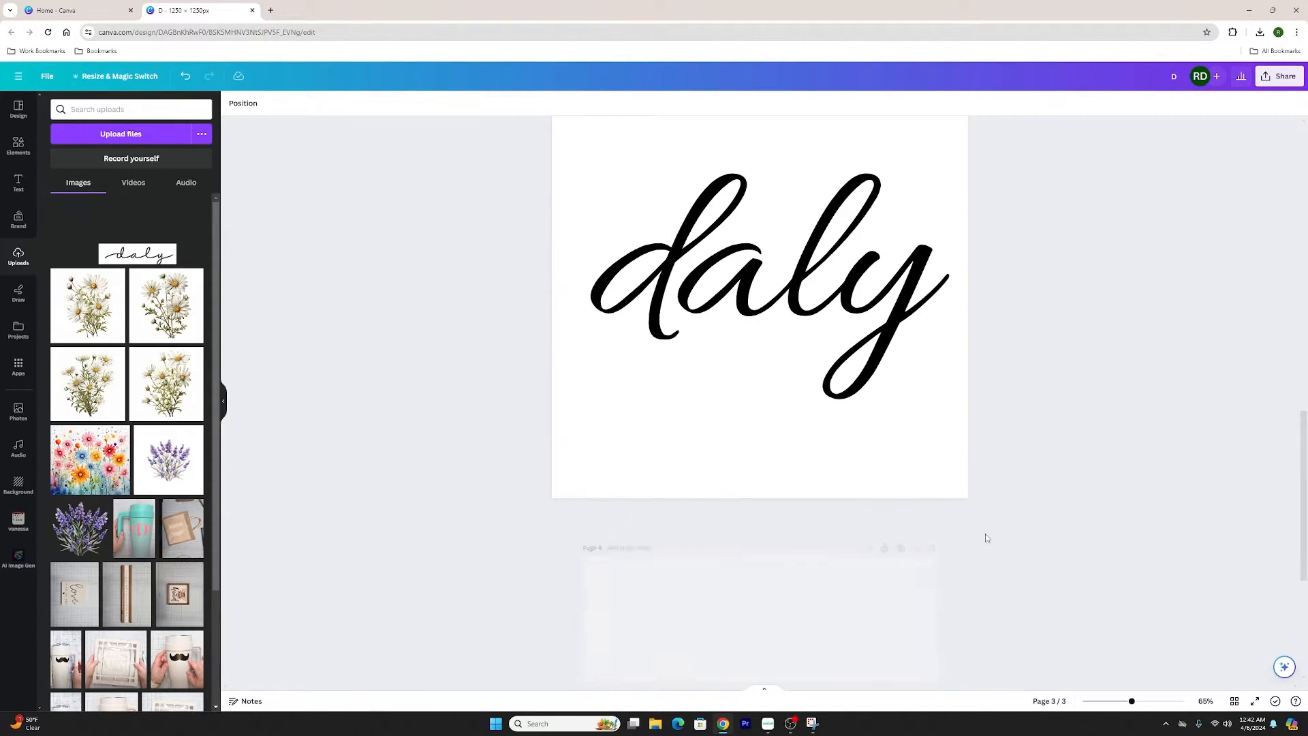
Recolour the script family name on page 3 with the pink document colour used for the letter D
{"action": "scroll", "coordinate": [1030, 563], "scroll_direction": "up", "scroll_amount": 2}
{"action": "left_click", "coordinate": [877, 547]}
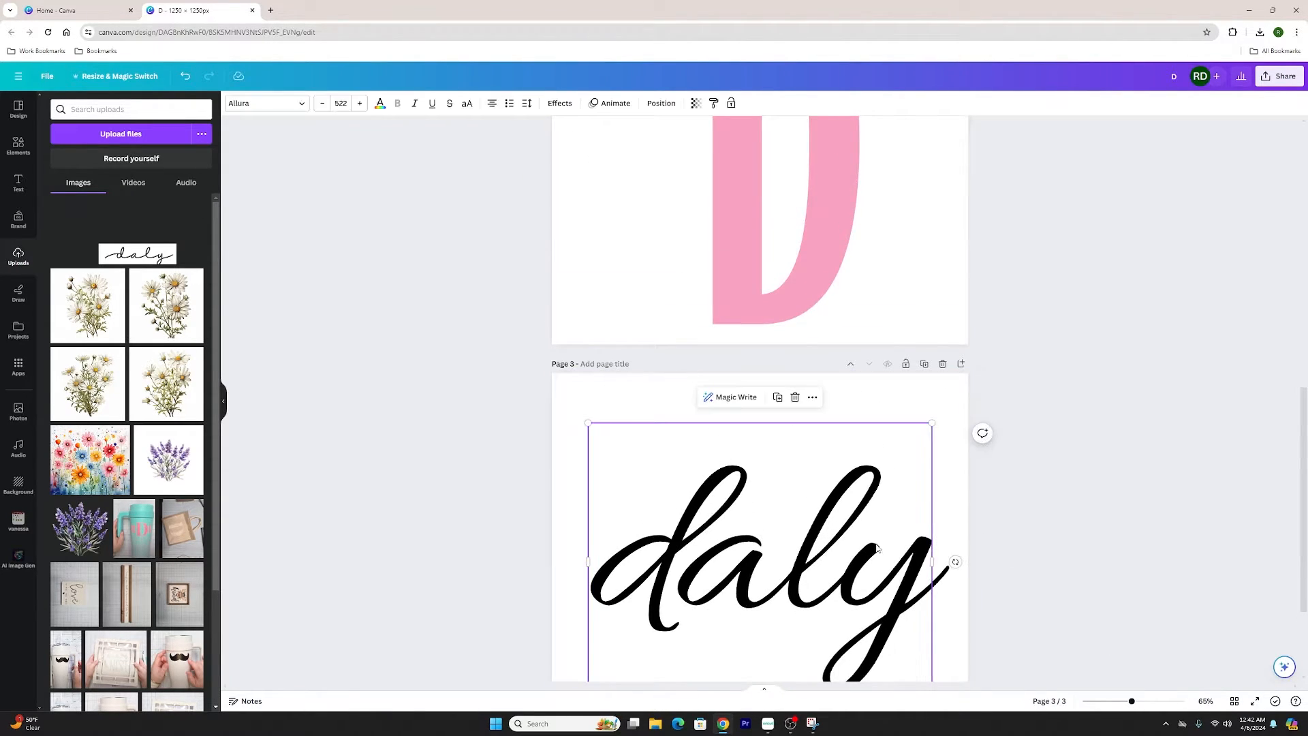
{"action": "left_click", "coordinate": [381, 105]}
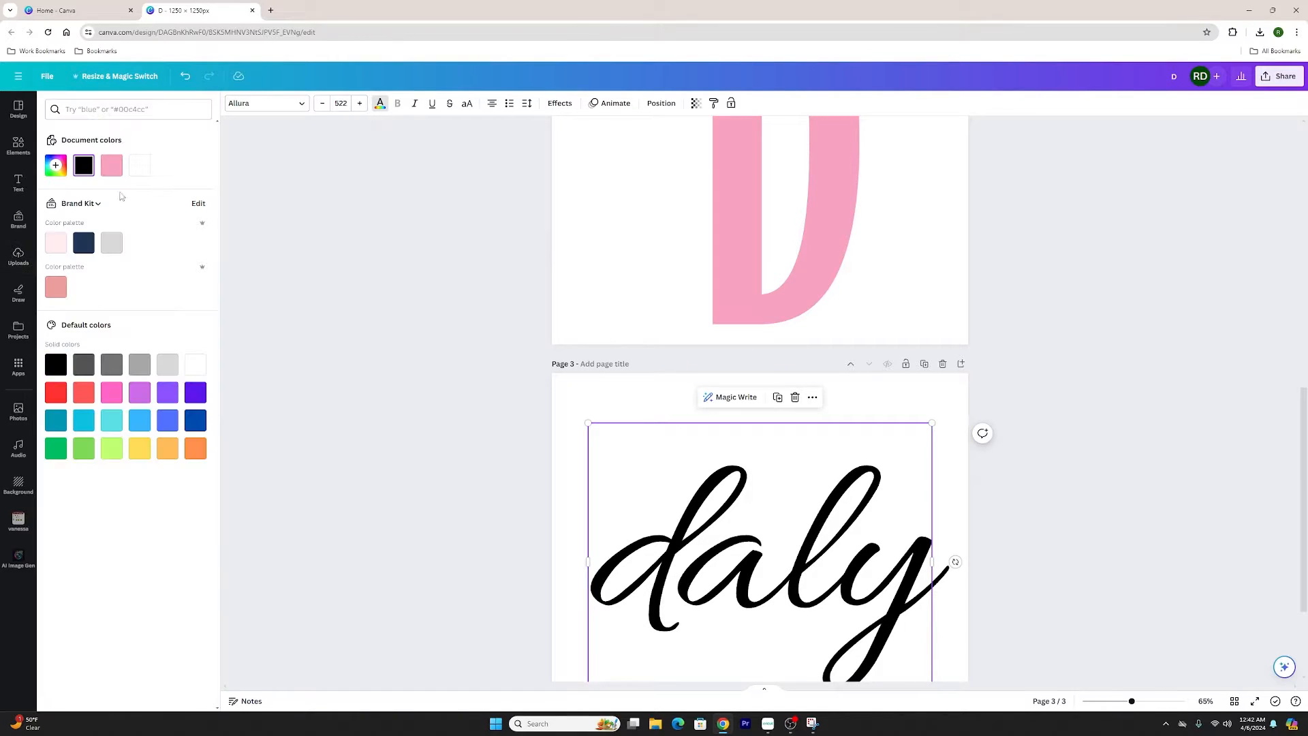
{"action": "left_click", "coordinate": [112, 166]}
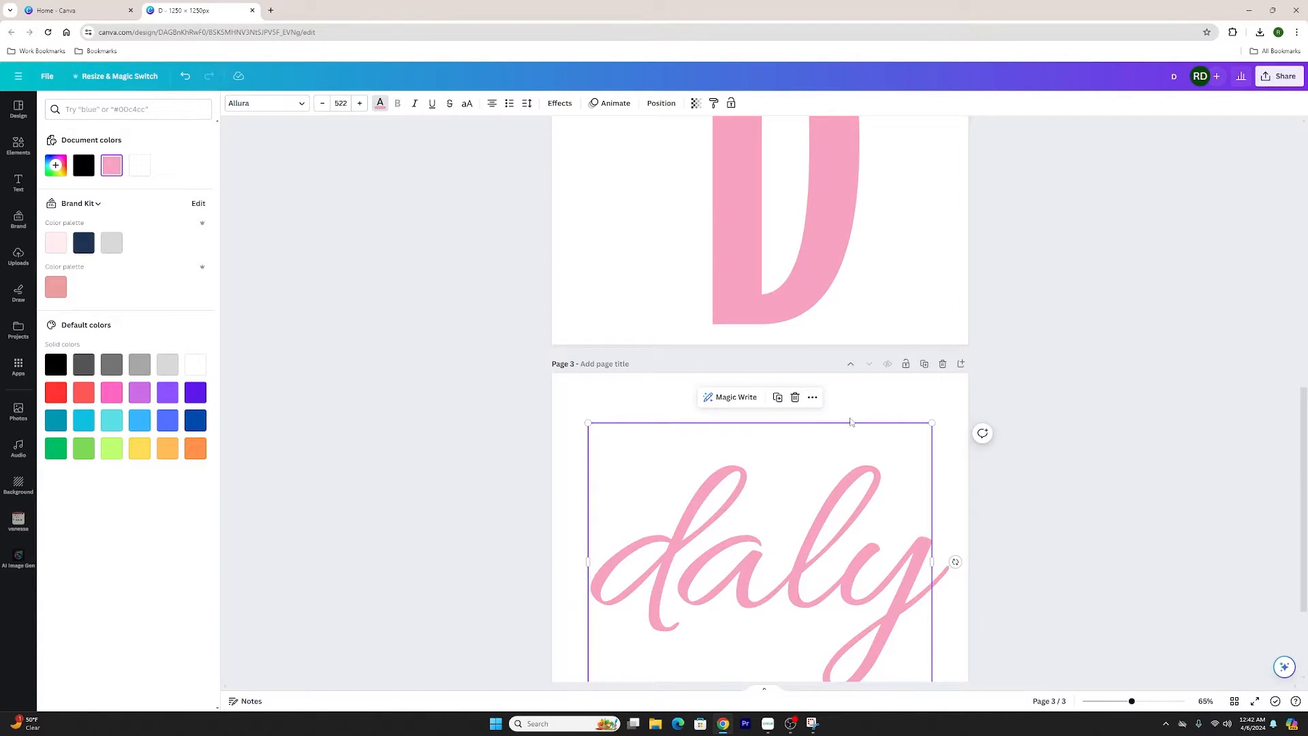
{"action": "left_click", "coordinate": [1014, 387]}
{"action": "left_click", "coordinate": [1158, 224]}
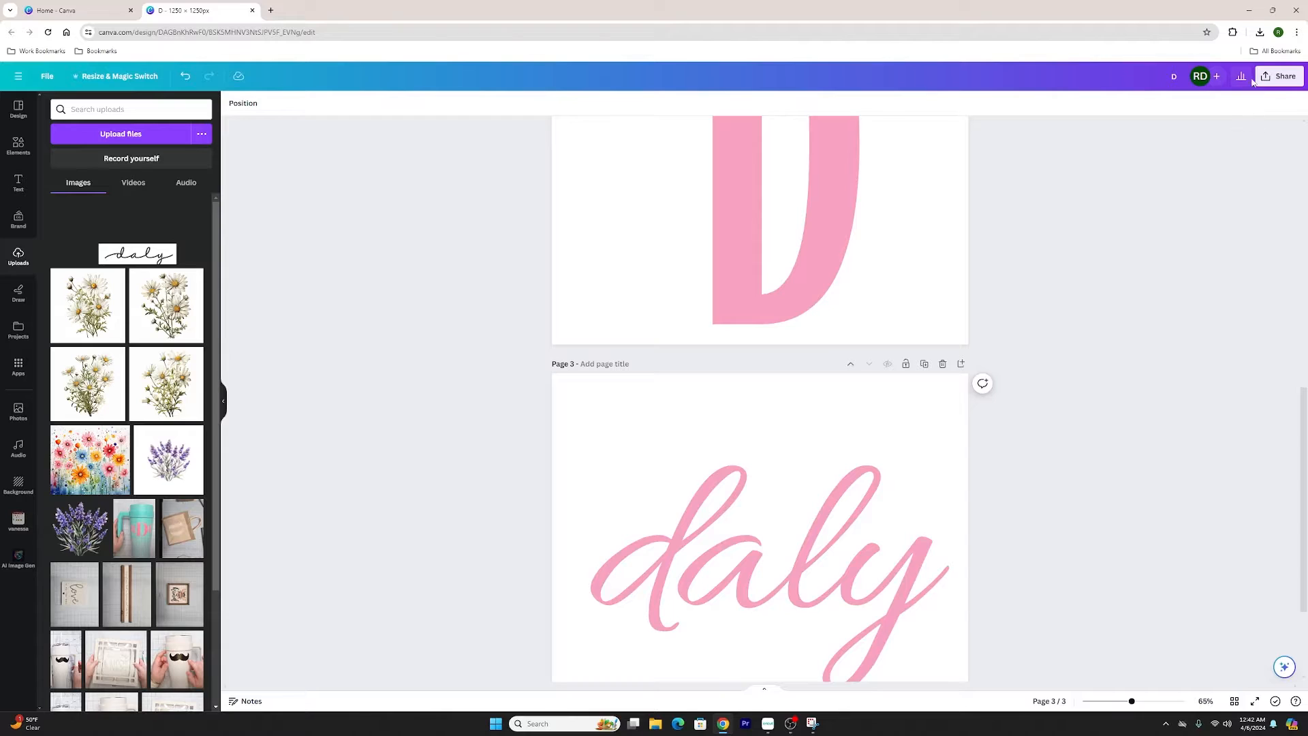
Download only pages 2 and 3 as PNG files with a transparent background
{"action": "left_click", "coordinate": [1283, 80]}
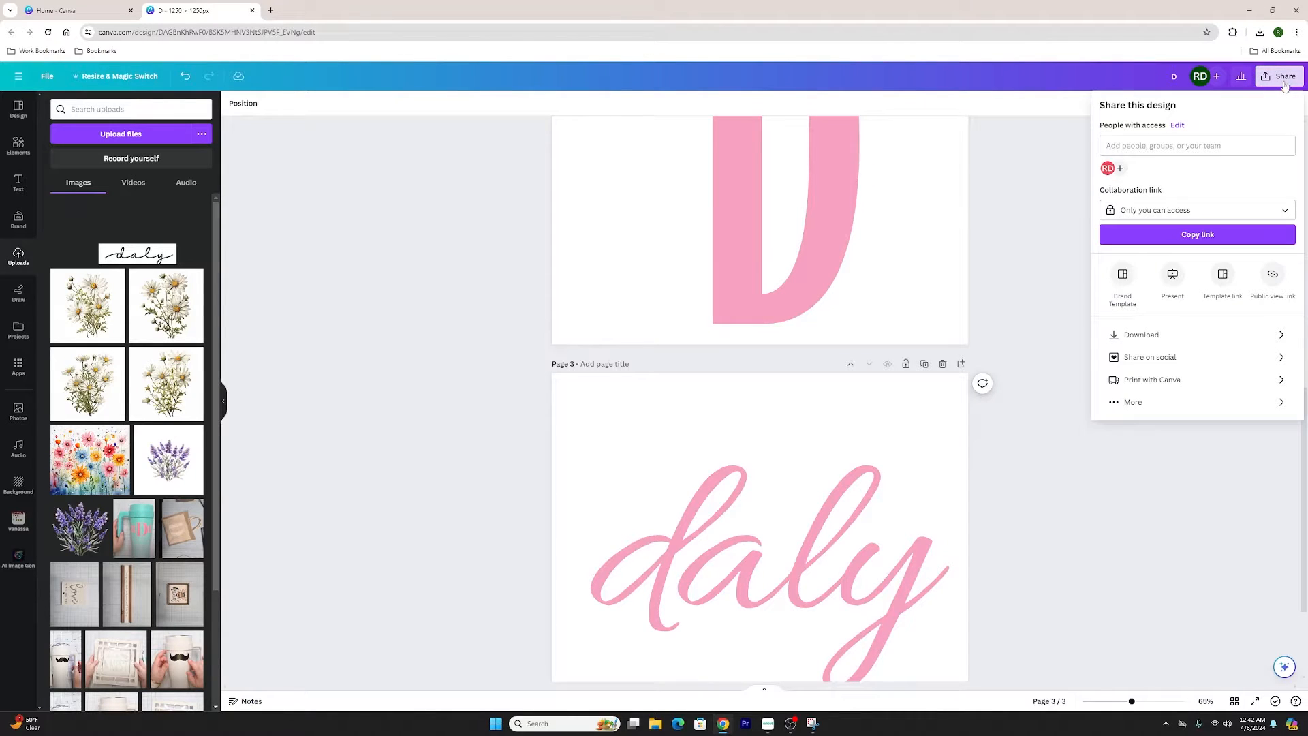
{"action": "left_click", "coordinate": [1184, 335]}
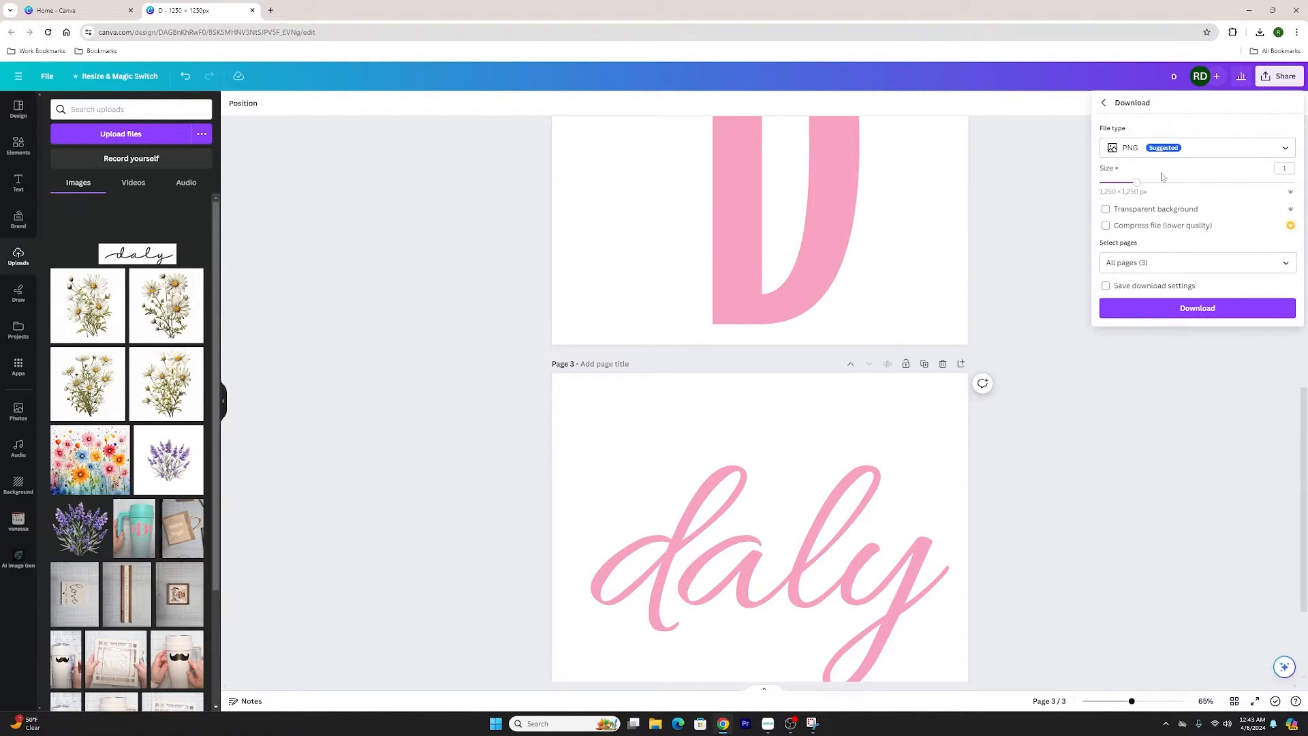
{"action": "left_click", "coordinate": [1165, 208]}
{"action": "left_click", "coordinate": [1283, 265]}
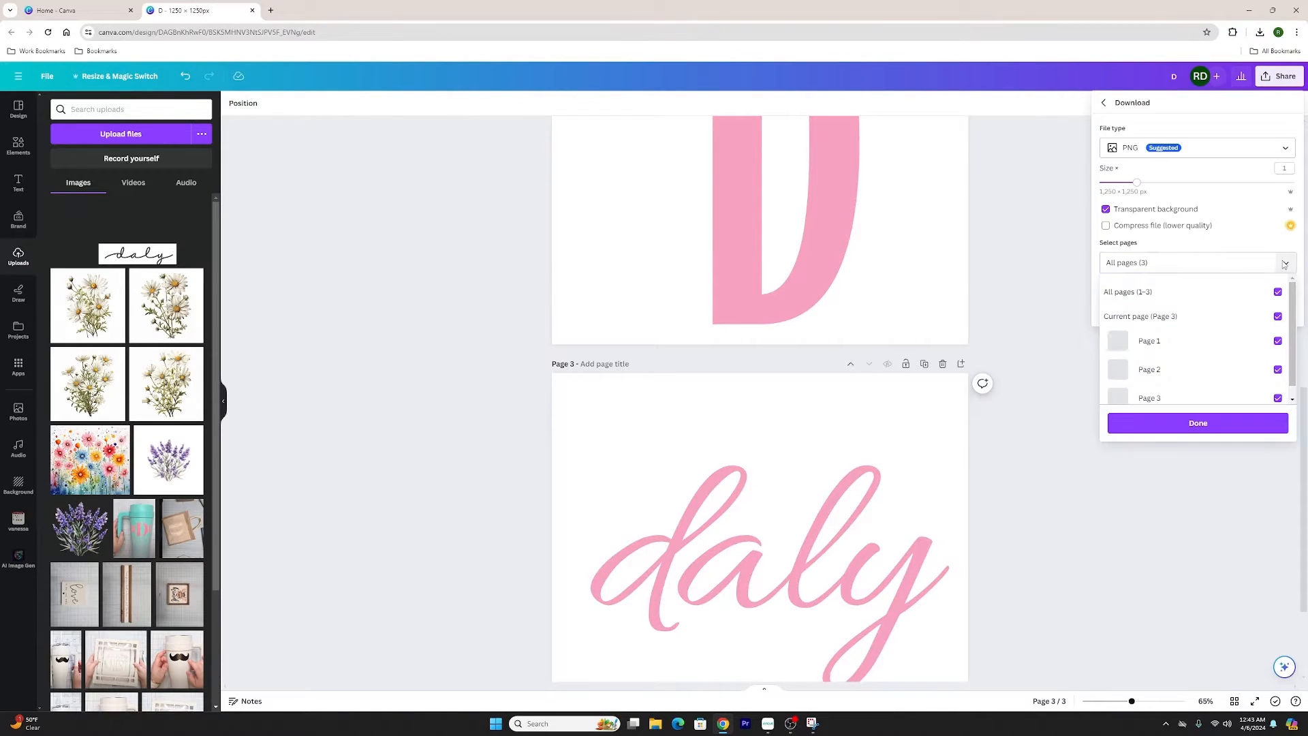
{"action": "left_click", "coordinate": [1277, 341]}
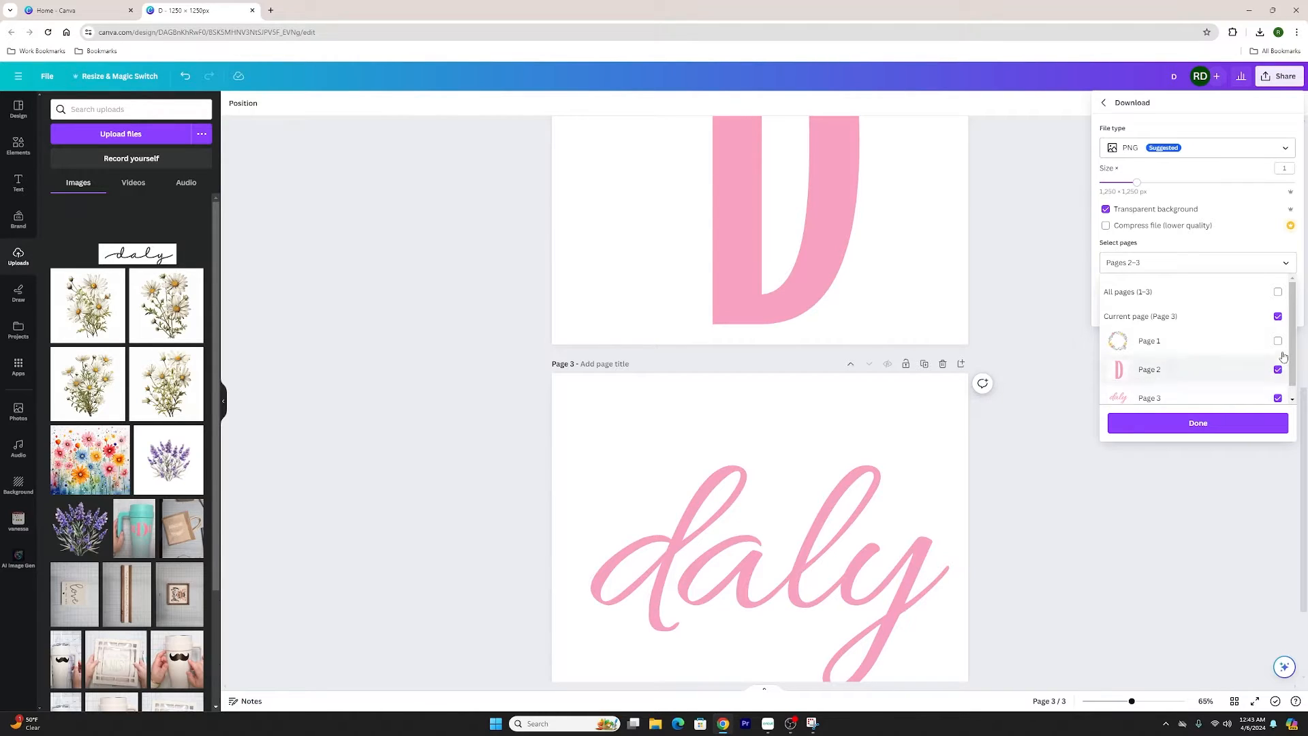
{"action": "left_click", "coordinate": [1236, 427]}
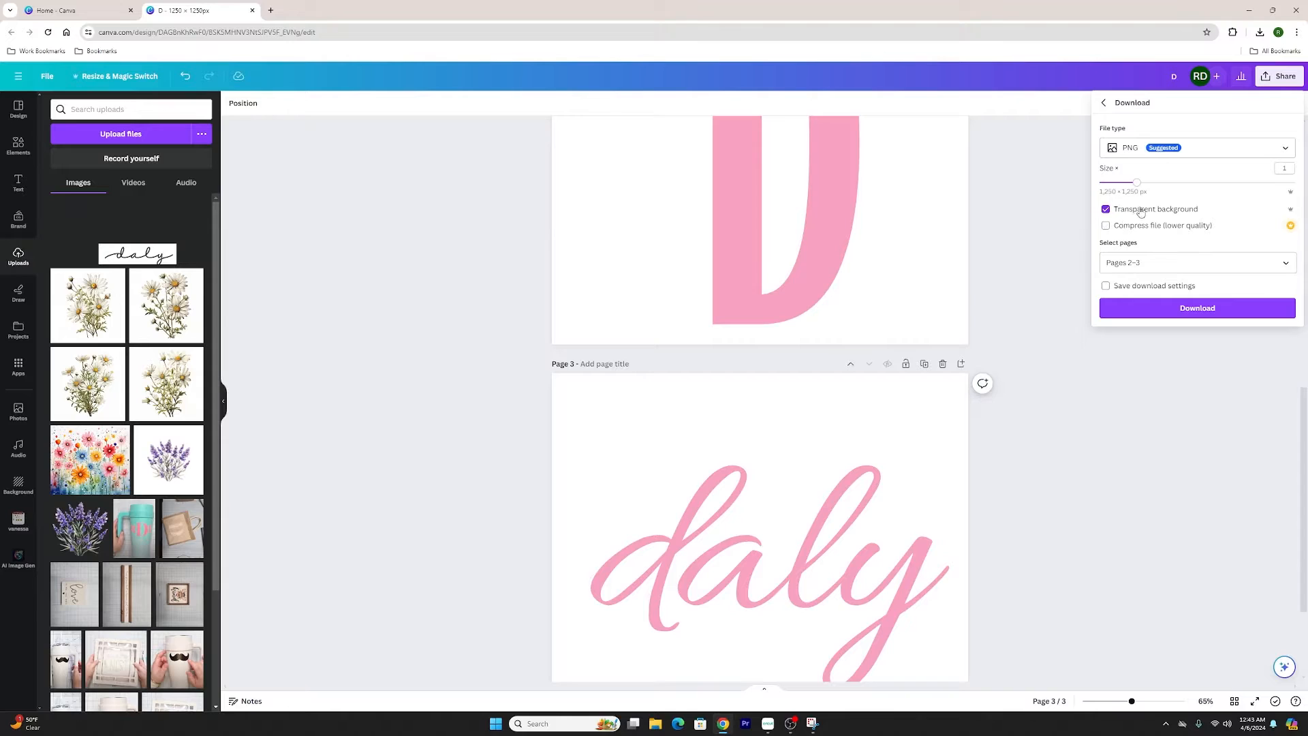
{"action": "left_click", "coordinate": [1199, 318]}
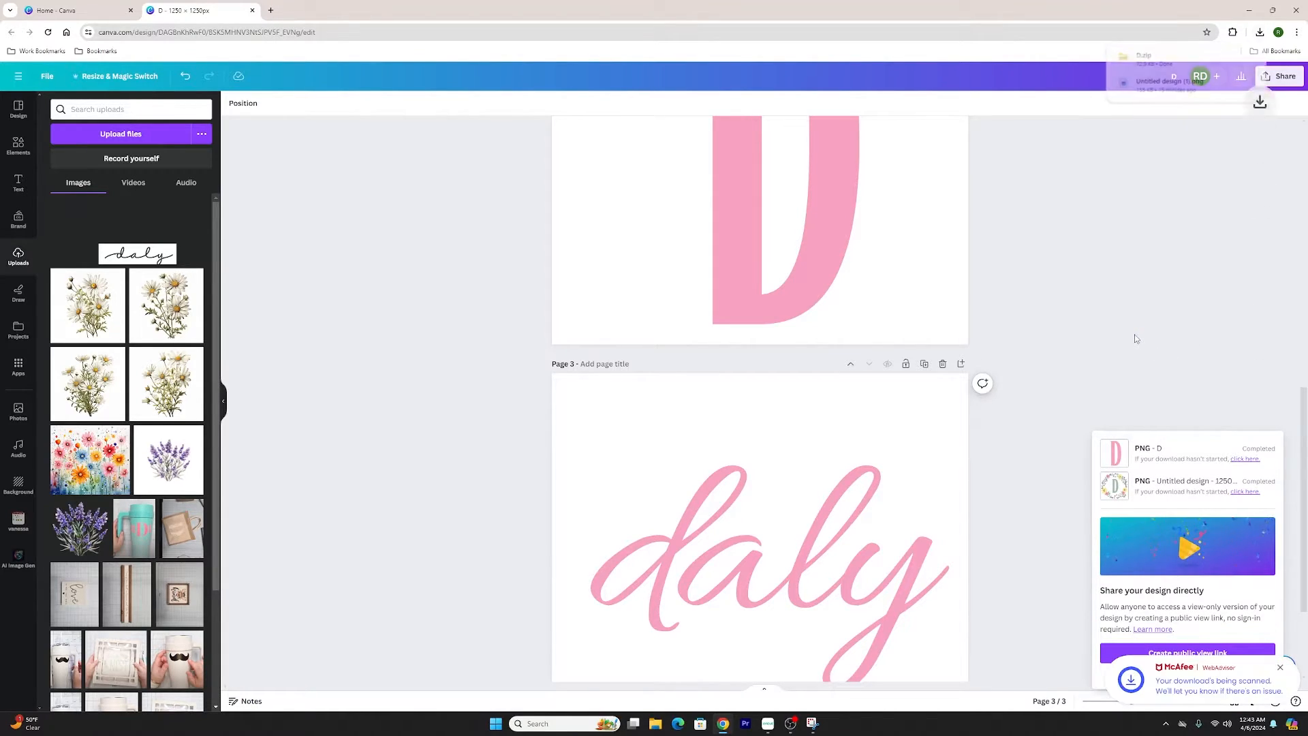
Open the downloaded D archive and copy its two PNG files, 2 and 3, to the Desktop
{"action": "left_click", "coordinate": [1159, 59]}
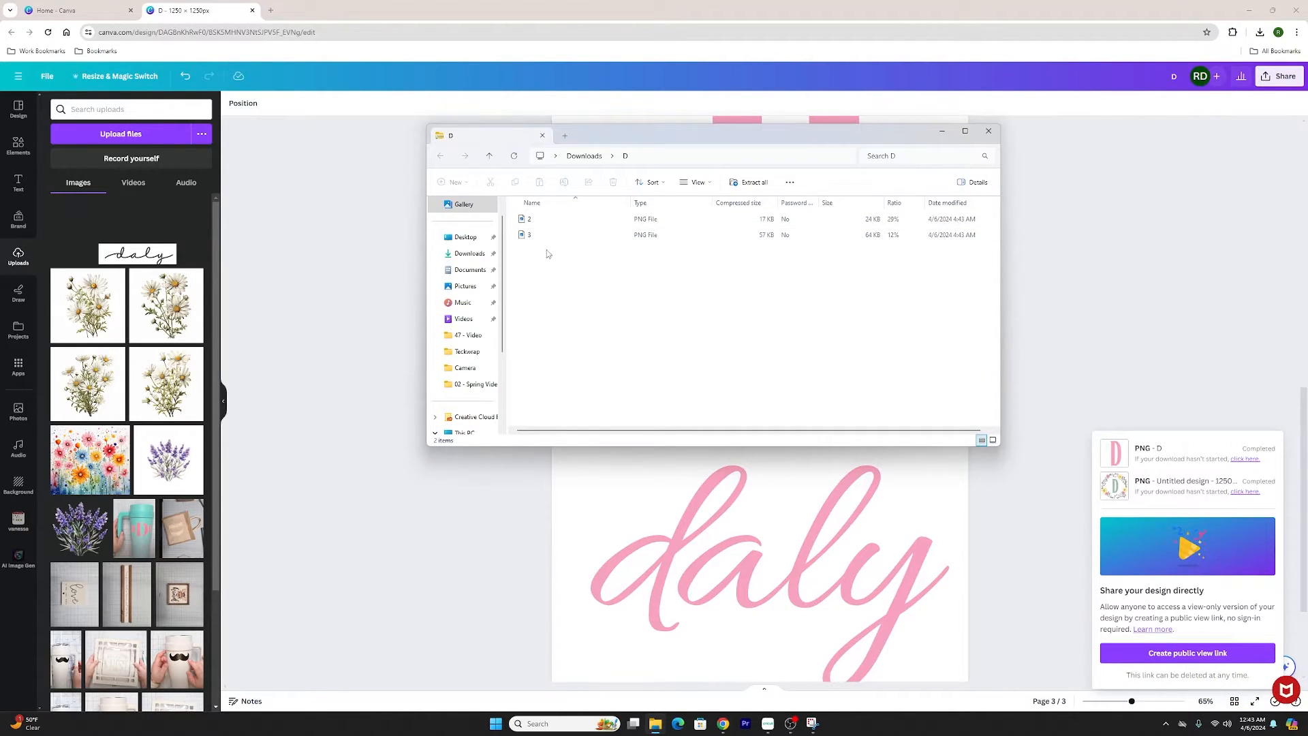
{"action": "left_click_drag", "start_coordinate": [546, 253], "coordinate": [465, 238]}
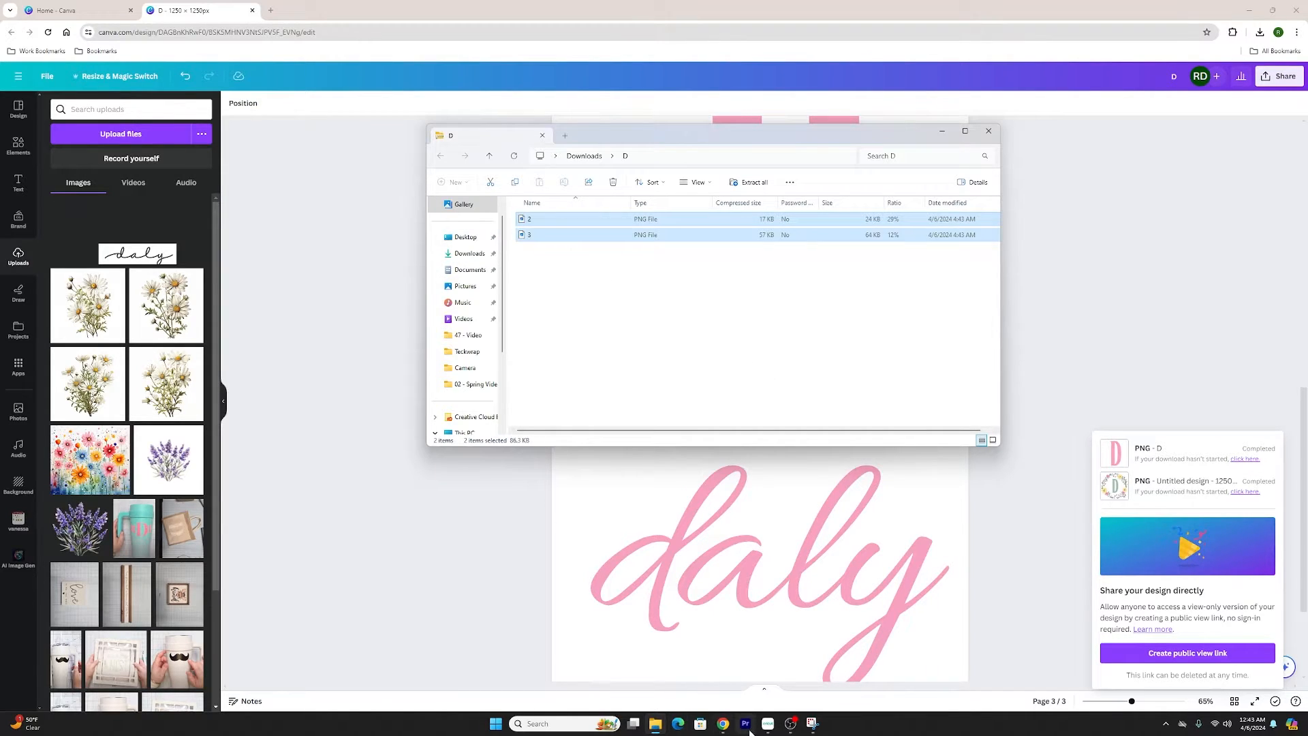
Switch to Cricut Design Space and choose the PNG file 2 from the Desktop as a new image upload
{"action": "left_click", "coordinate": [770, 723]}
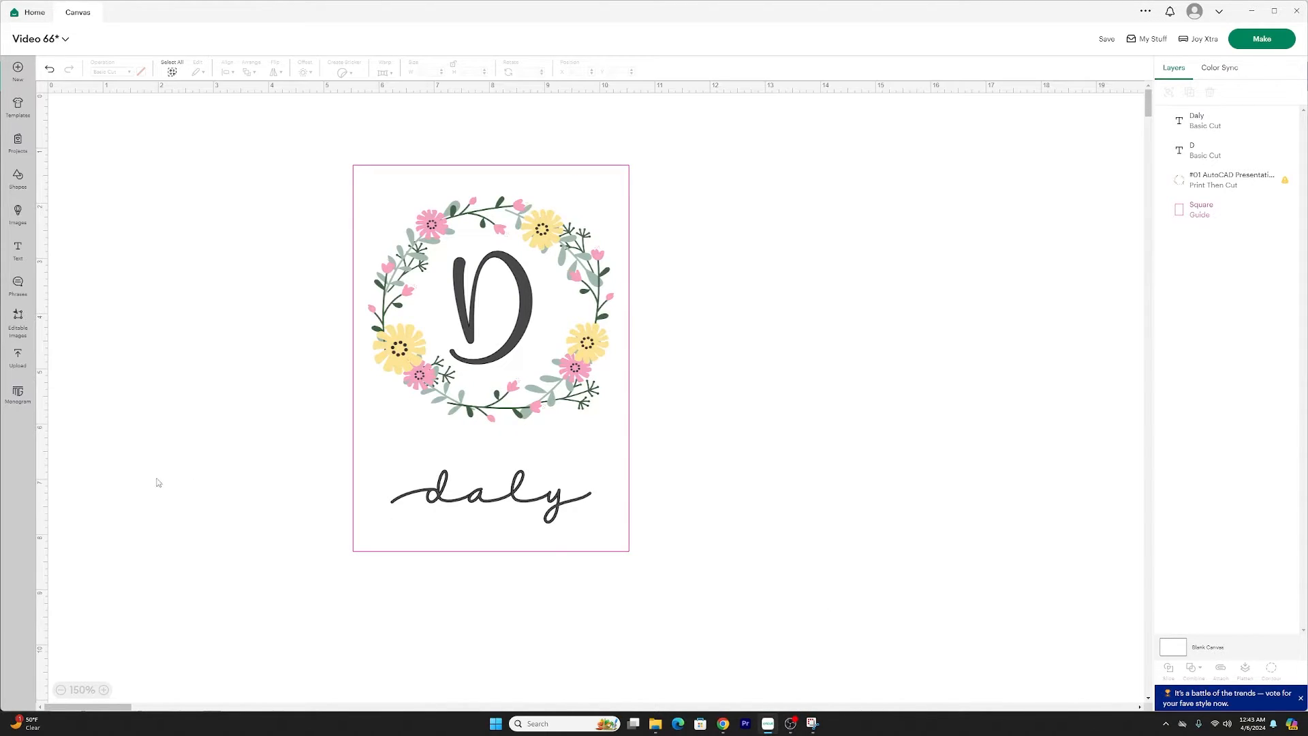
{"action": "left_click", "coordinate": [17, 371]}
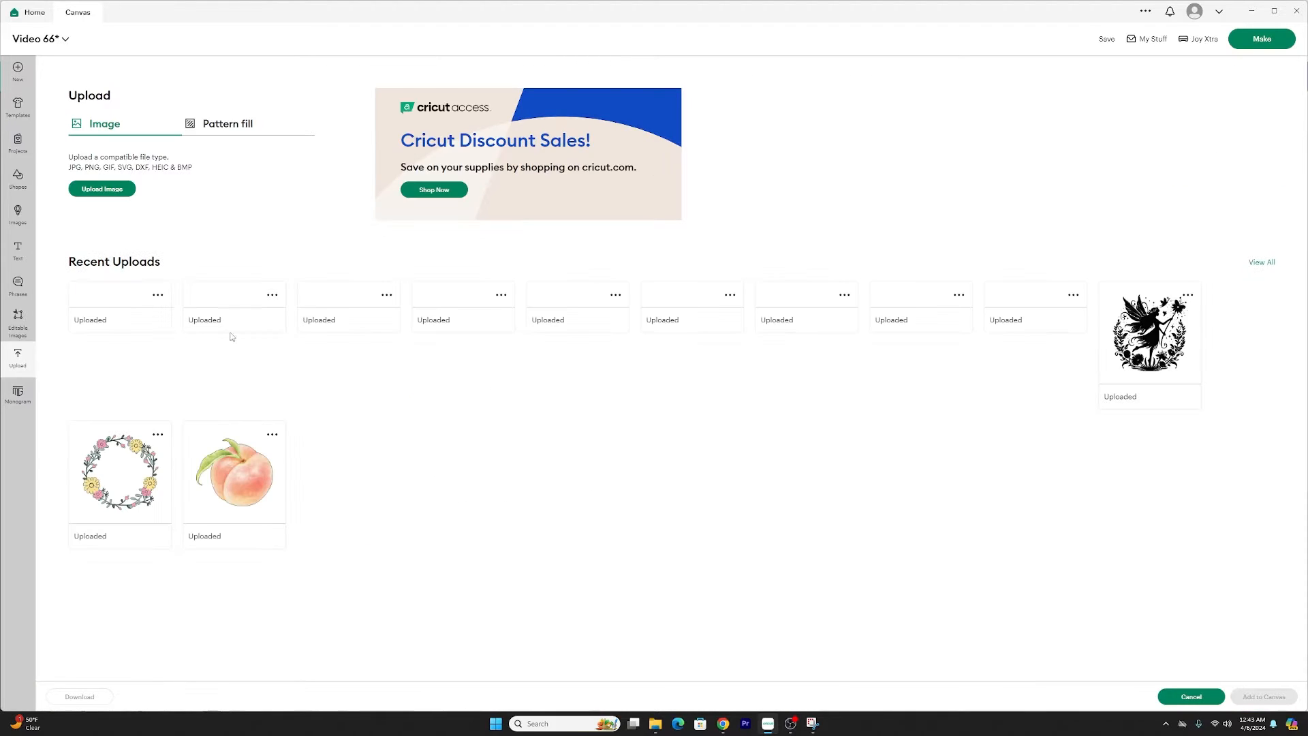
{"action": "left_click", "coordinate": [120, 191]}
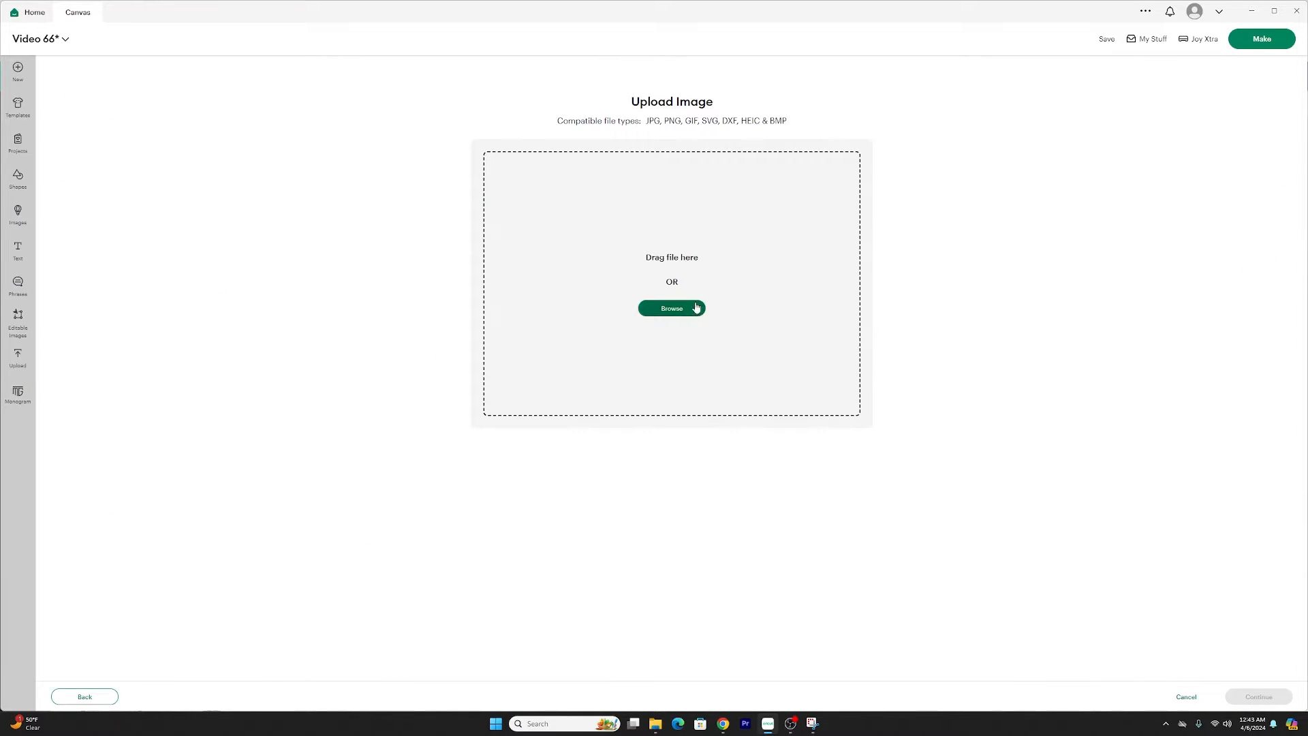
{"action": "left_click", "coordinate": [691, 308]}
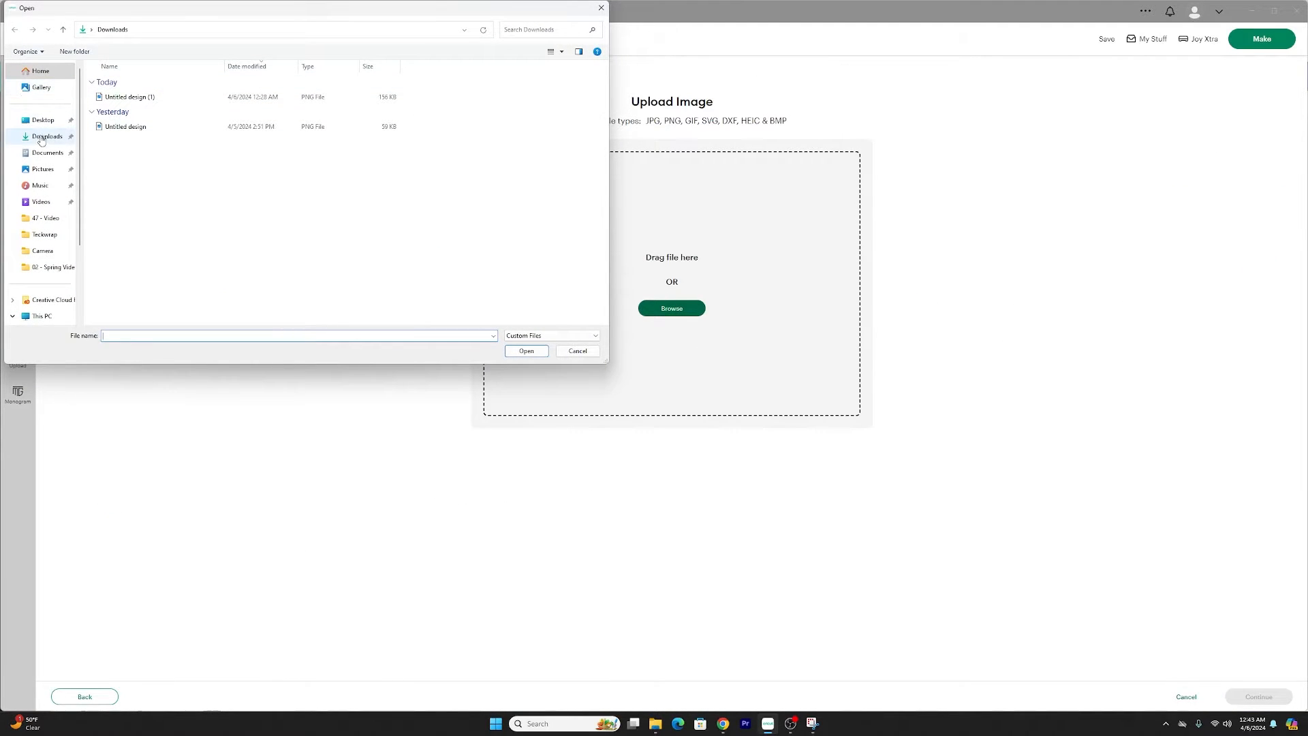
{"action": "left_click", "coordinate": [48, 124]}
{"action": "left_click", "coordinate": [130, 99]}
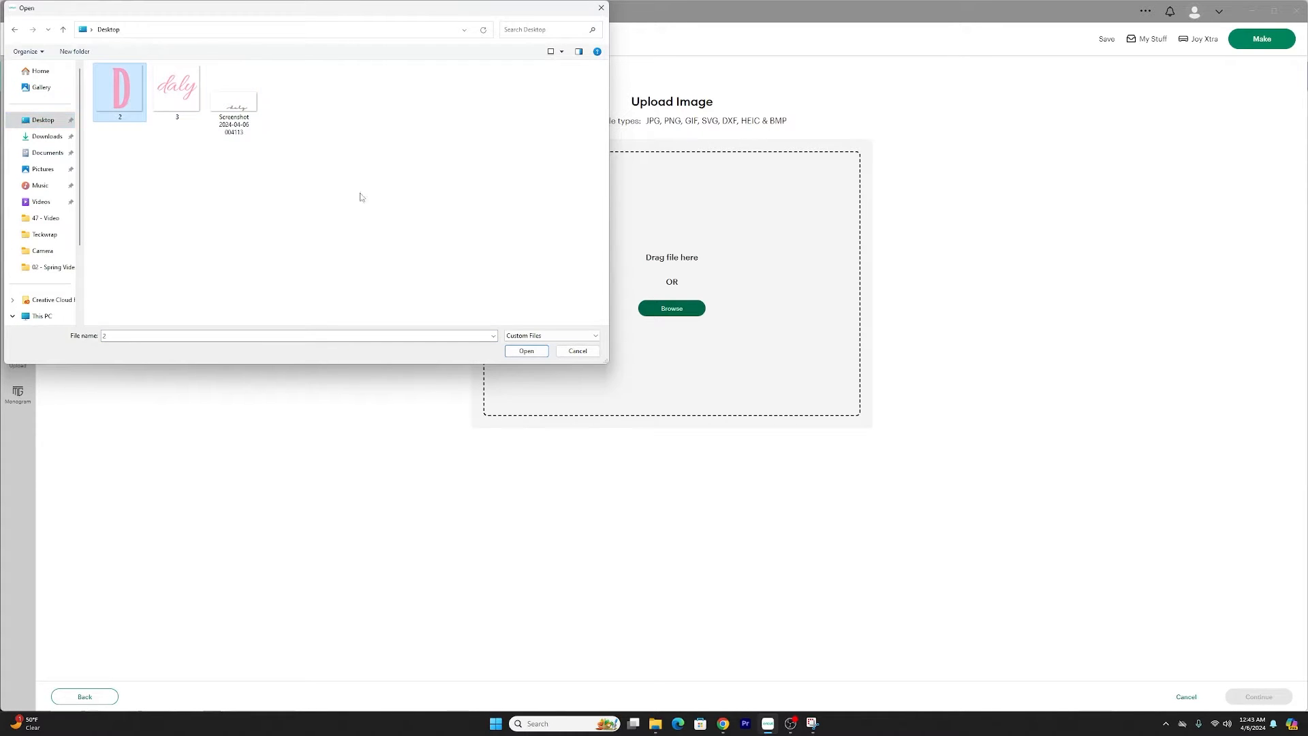
{"action": "left_click", "coordinate": [528, 352]}
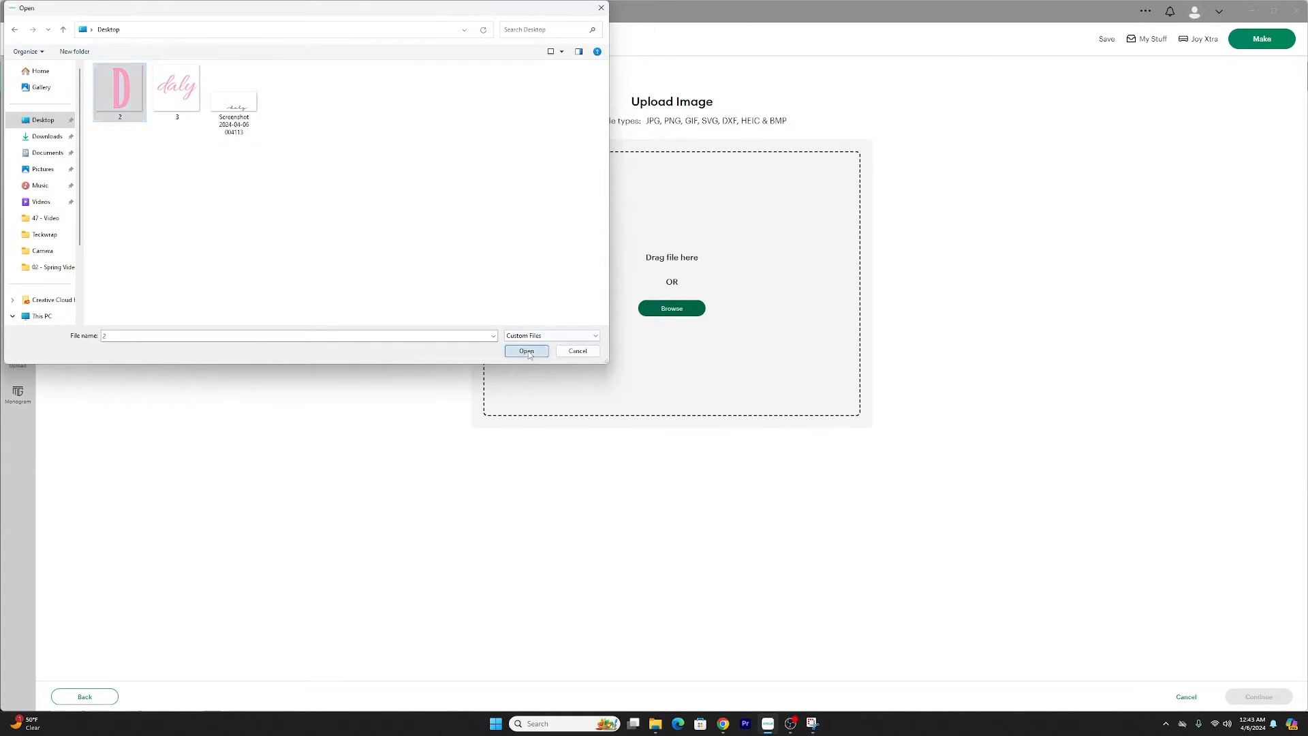
{"action": "left_click", "coordinate": [171, 104]}
{"action": "left_click", "coordinate": [127, 99]}
{"action": "left_click", "coordinate": [539, 352]}
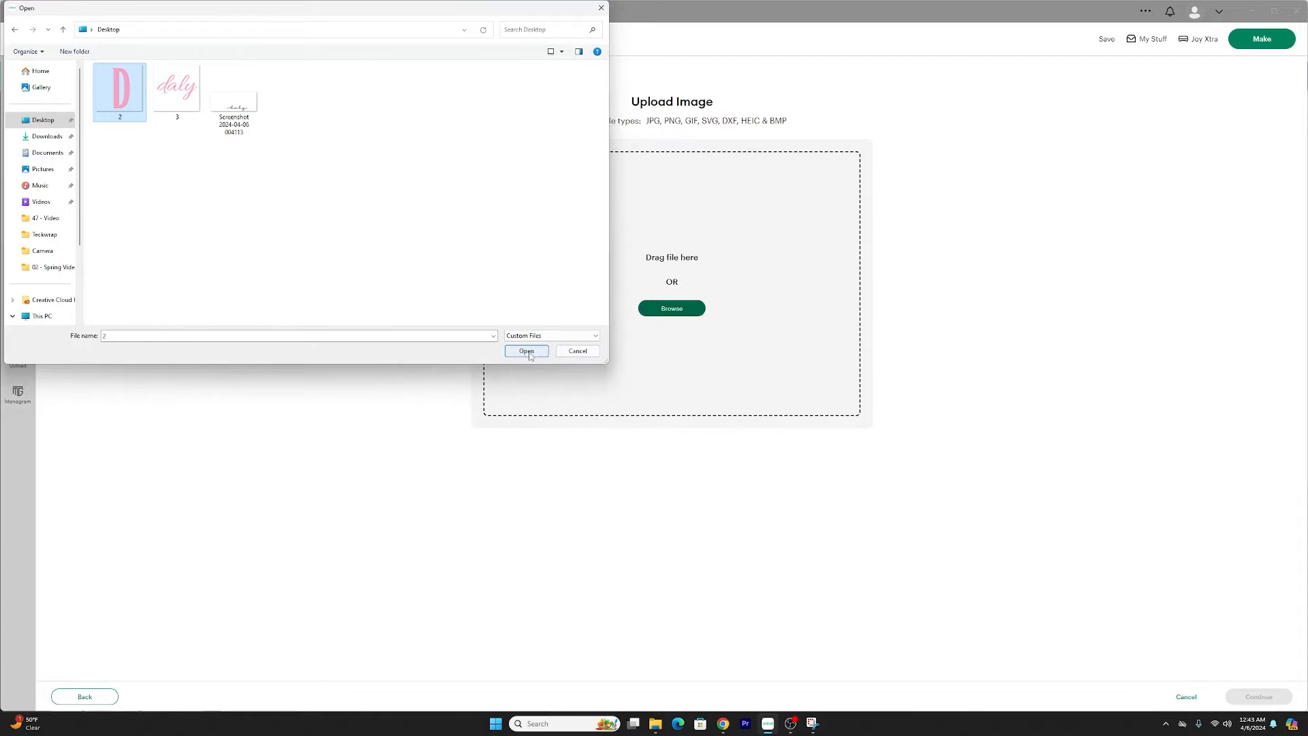
Keep the letter D's transparent background, convert the upload to a Flat Graphic and add it to the canvas
{"action": "left_click", "coordinate": [1262, 696]}
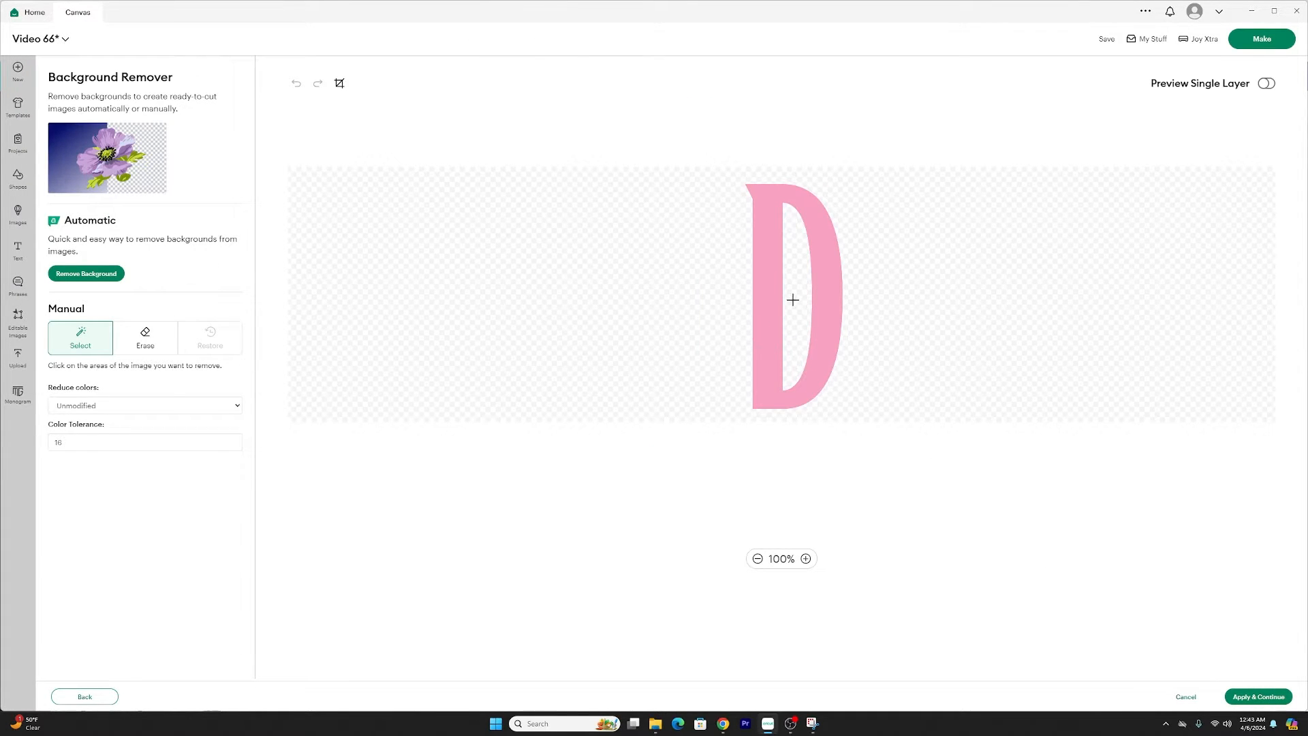
{"action": "left_click", "coordinate": [1259, 697]}
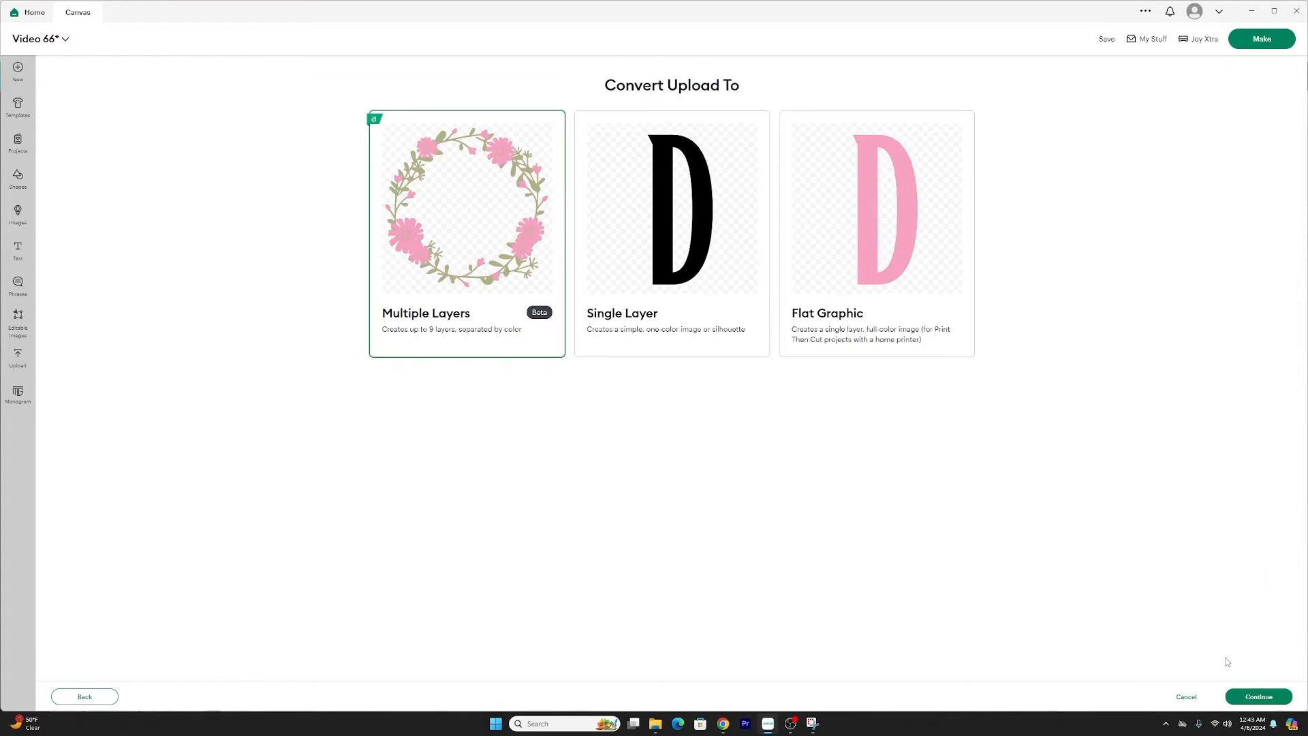
{"action": "left_click", "coordinate": [870, 293]}
{"action": "left_click", "coordinate": [1259, 696]}
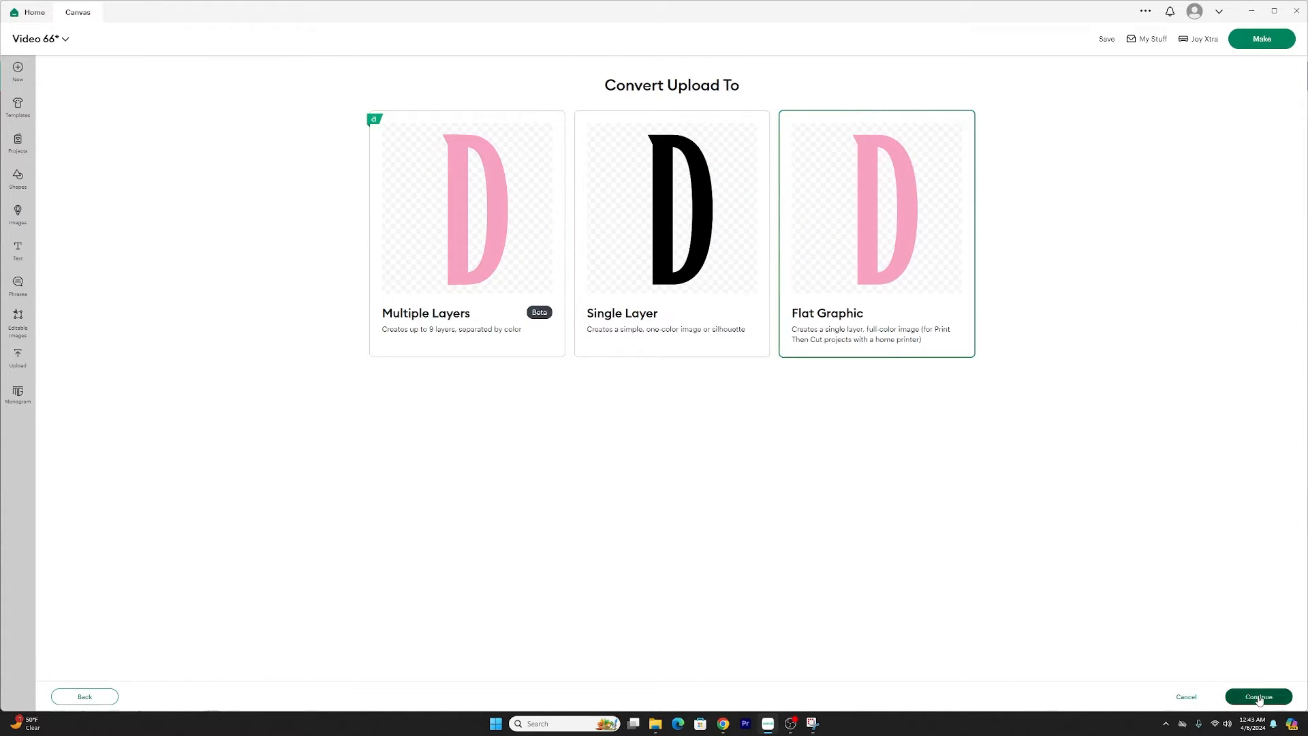
{"action": "left_click", "coordinate": [1259, 696]}
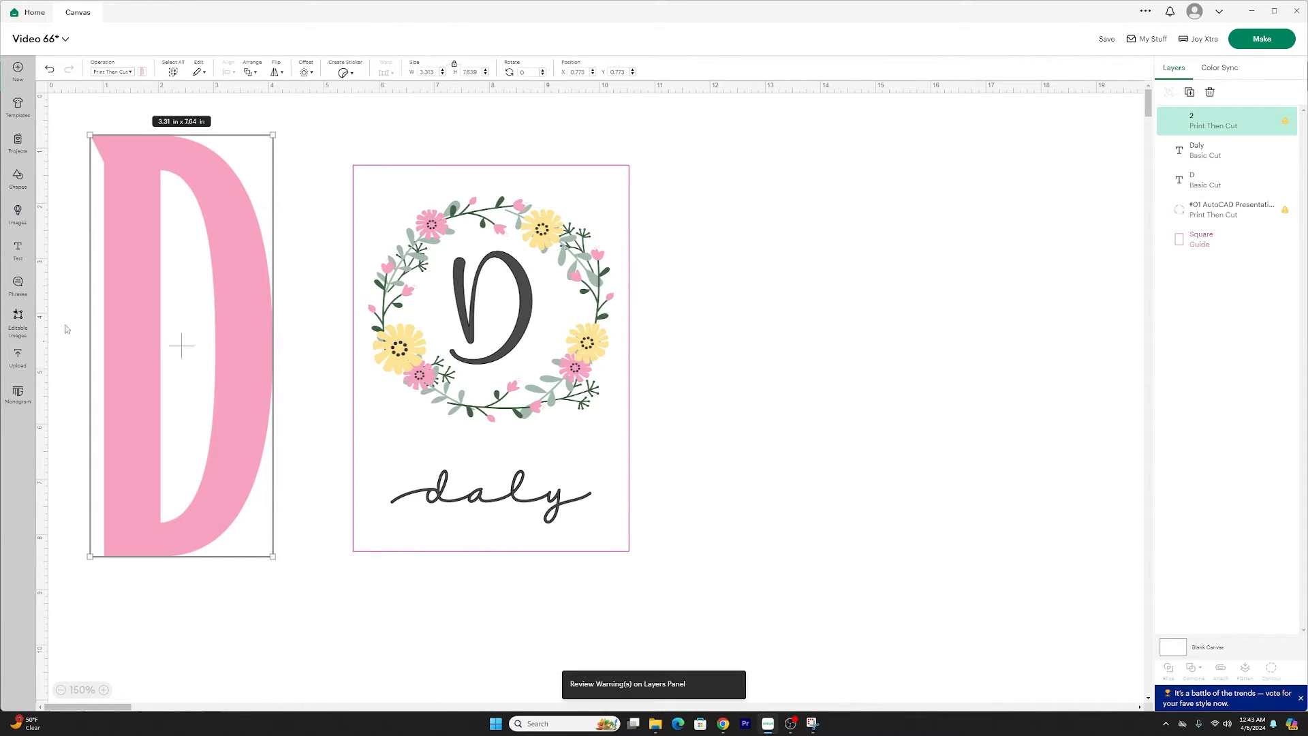
Upload the PNG file 3 with the script name from the Desktop and add it to the canvas for Print Then Cut
{"action": "left_click", "coordinate": [18, 356]}
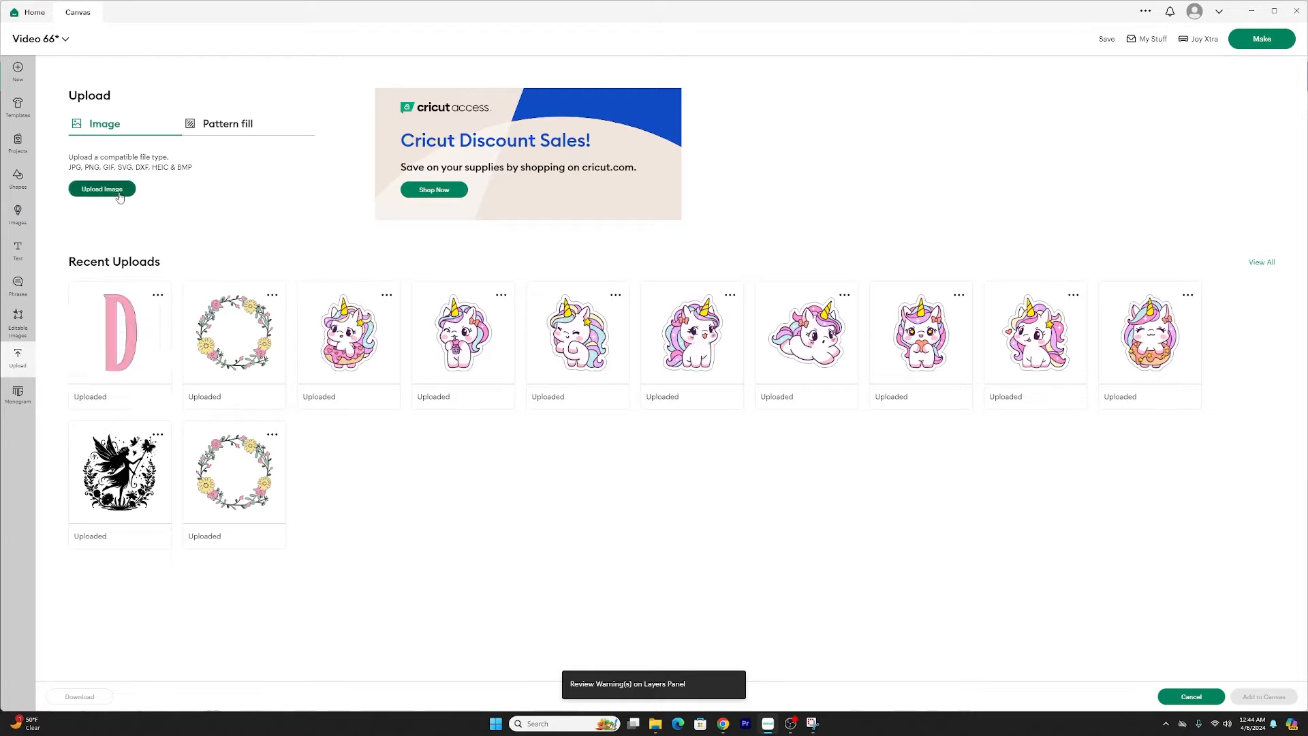
{"action": "left_click", "coordinate": [109, 191]}
{"action": "left_click", "coordinate": [672, 307]}
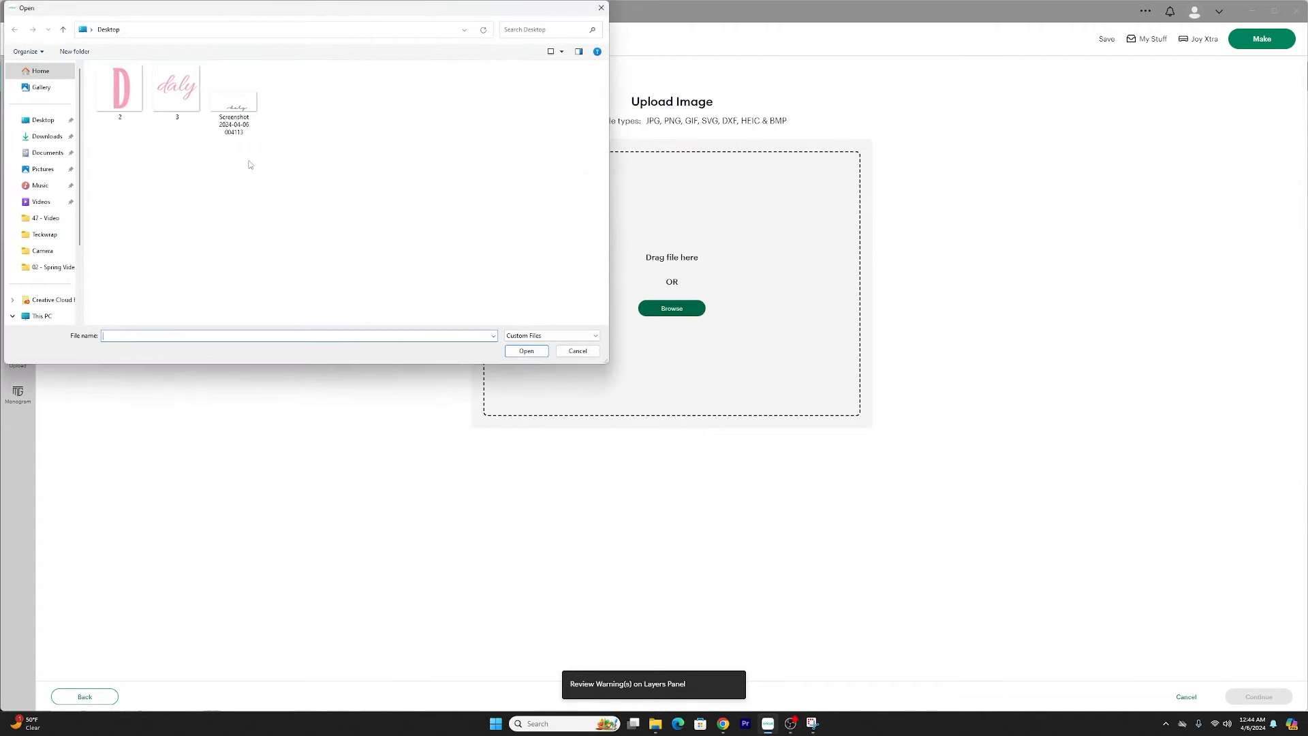
{"action": "left_click", "coordinate": [176, 89]}
{"action": "left_click", "coordinate": [528, 351]}
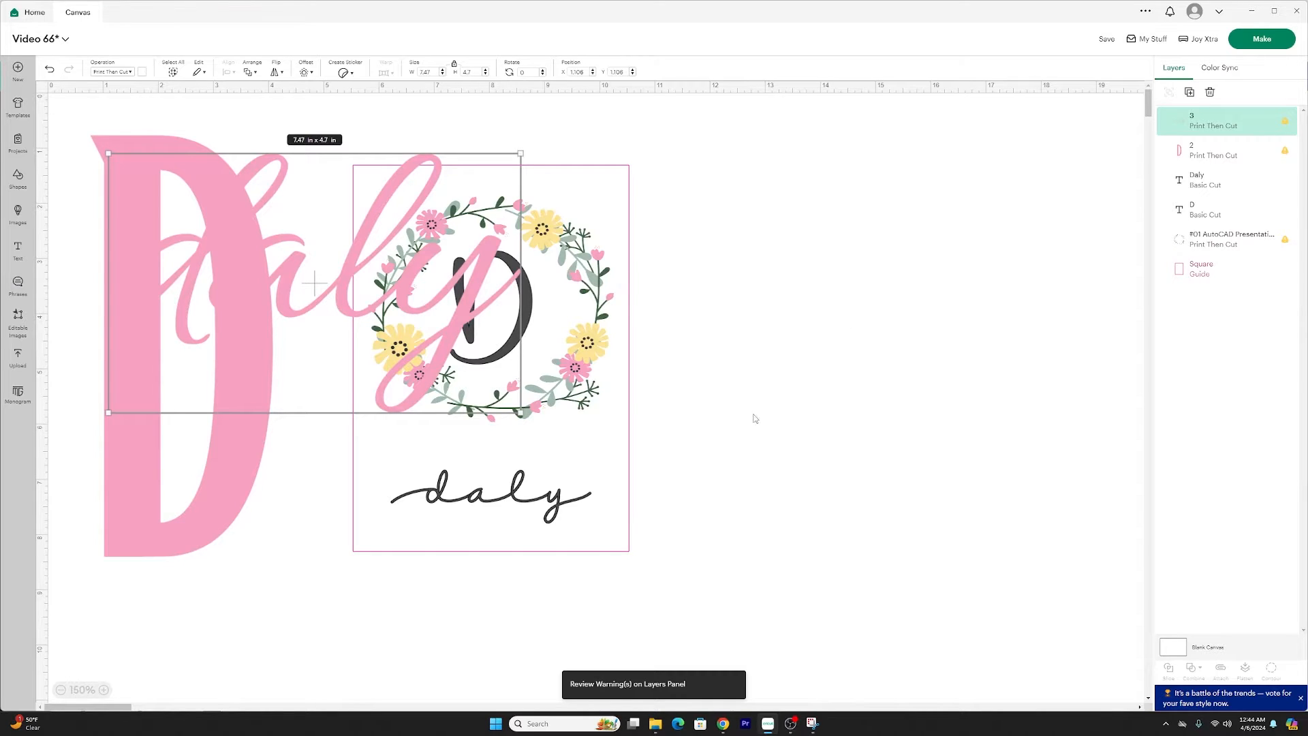
Duplicate the floral wreath together with its 5 x 7 in guide and place the copy beside the original design
{"action": "left_click_drag", "start_coordinate": [658, 367], "coordinate": [596, 312]}
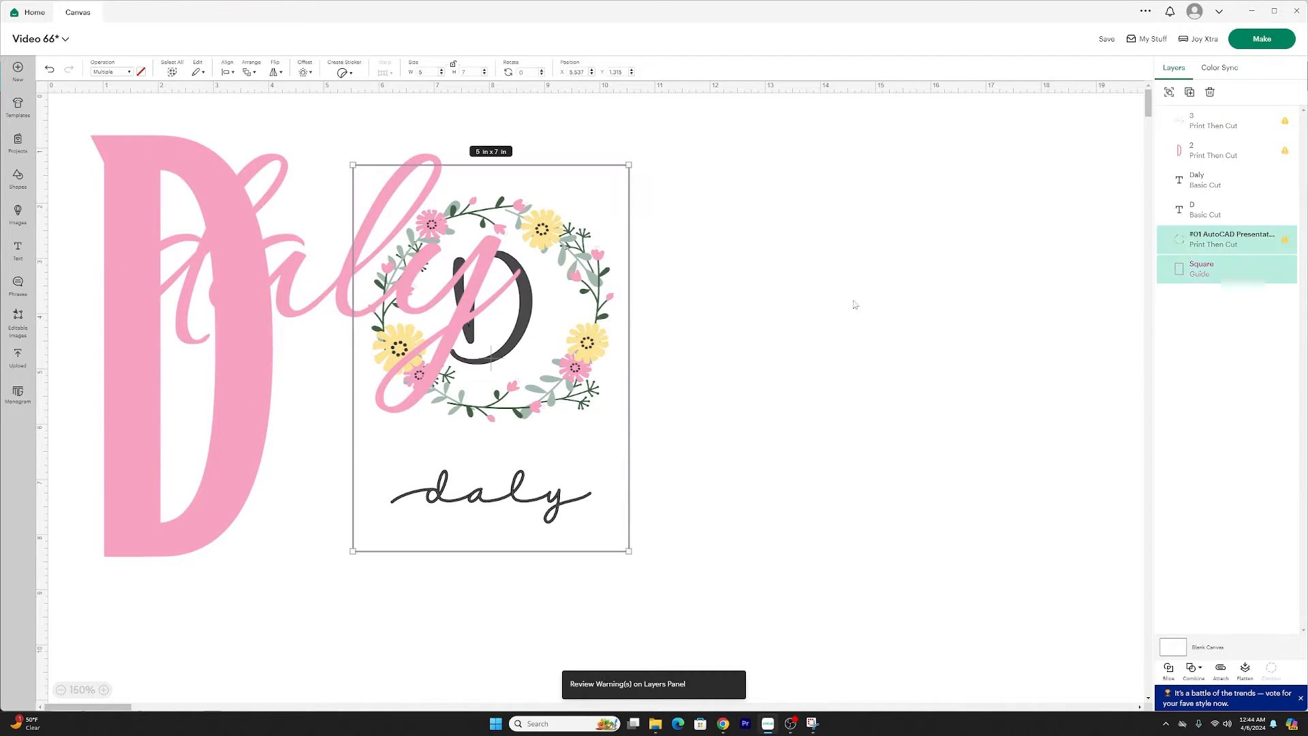
{"action": "left_click", "coordinate": [1191, 93]}
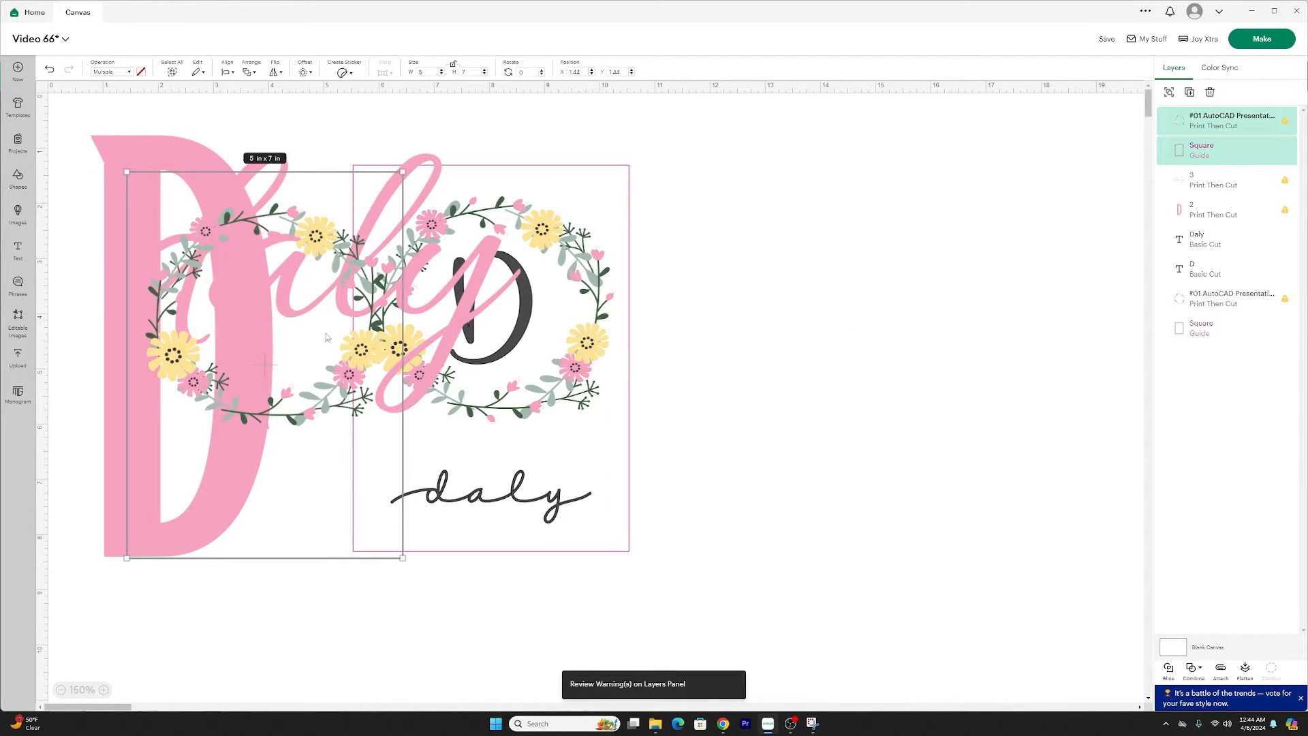
{"action": "left_click_drag", "start_coordinate": [321, 295], "coordinate": [971, 334]}
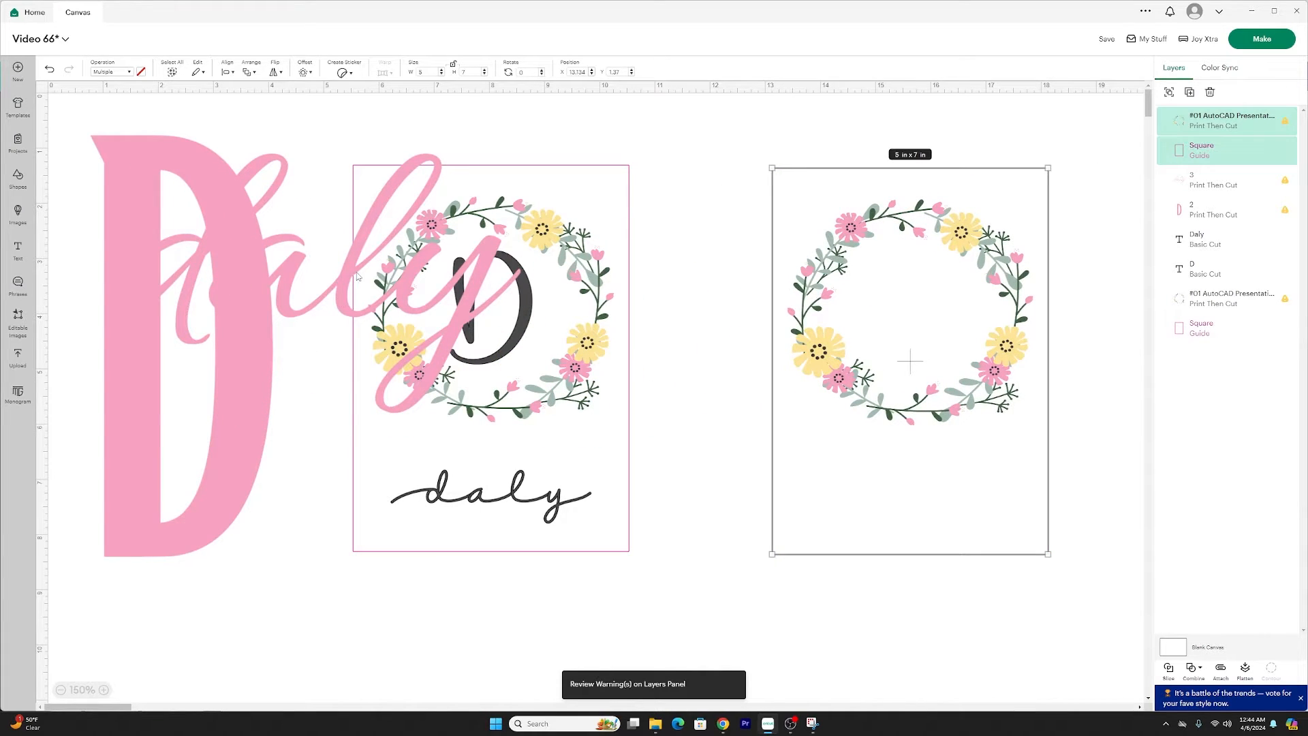
Shrink the pink D to about 1.01 x 2.33 in and place it inside the duplicated wreath
{"action": "left_click_drag", "start_coordinate": [357, 275], "coordinate": [361, 296]}
{"action": "left_click", "coordinate": [221, 515]}
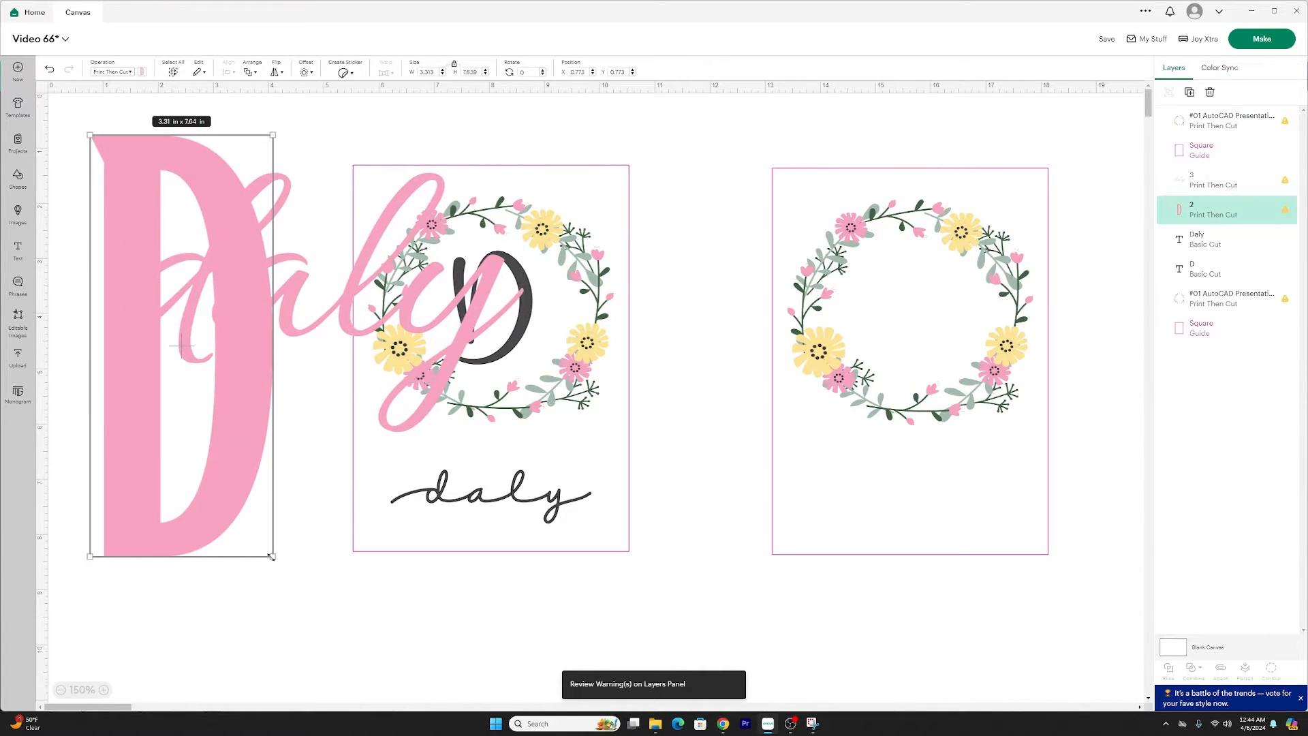
{"action": "left_click_drag", "start_coordinate": [271, 557], "coordinate": [164, 296]}
{"action": "left_click_drag", "start_coordinate": [136, 230], "coordinate": [941, 336]}
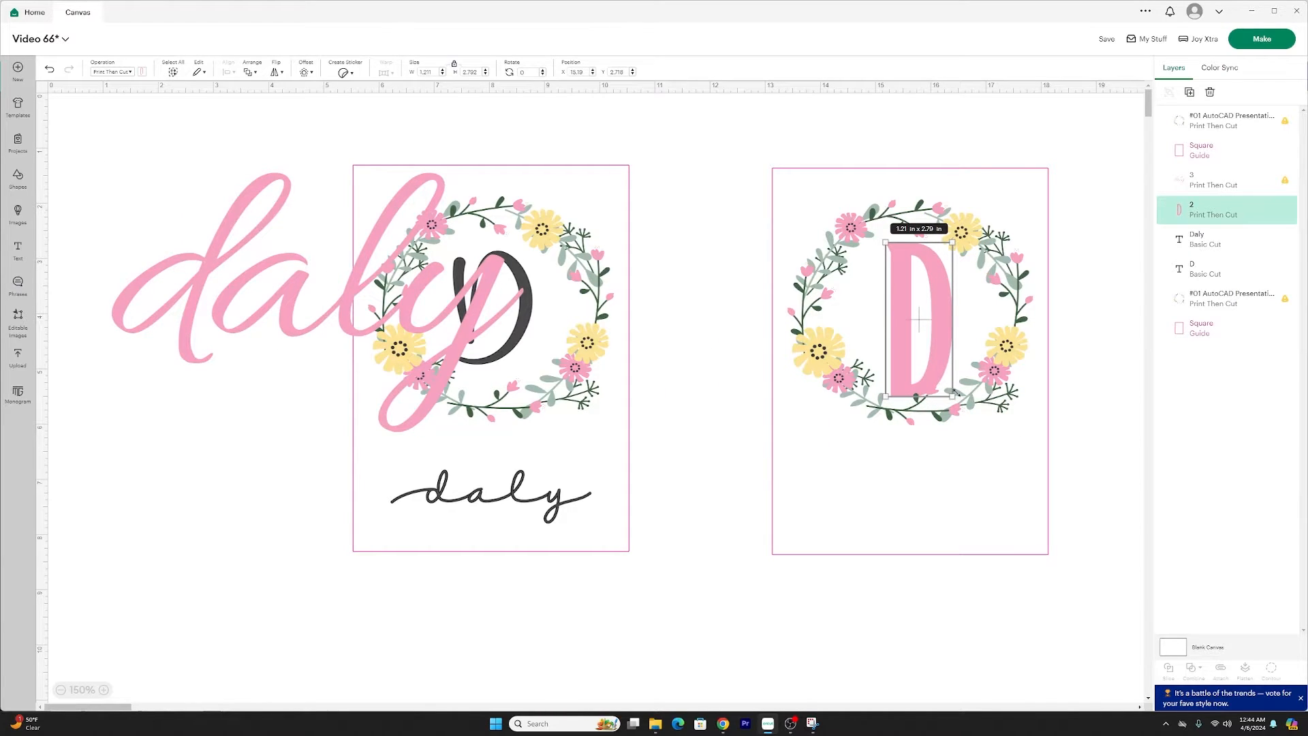
{"action": "left_click_drag", "start_coordinate": [953, 393], "coordinate": [939, 347]}
Center the pink D horizontally with the duplicated wreath and its guide
{"action": "left_click_drag", "start_coordinate": [1102, 361], "coordinate": [917, 271]}
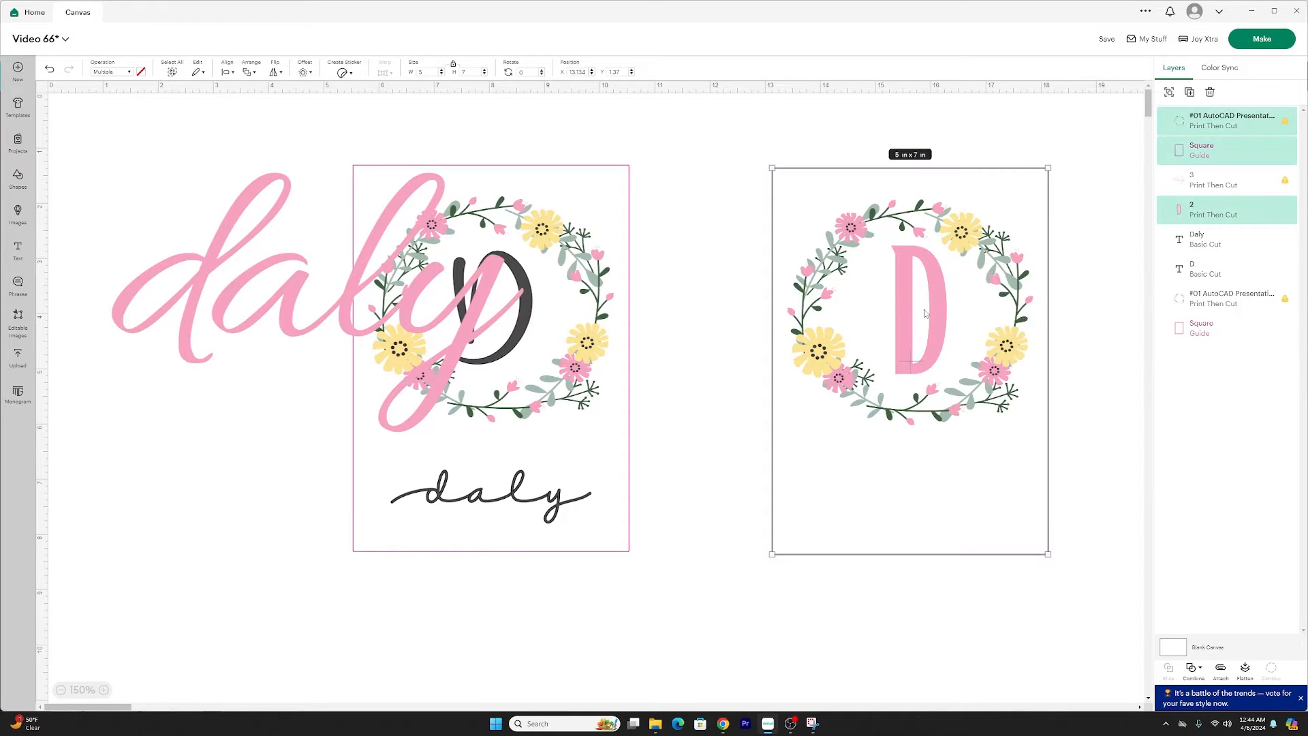
{"action": "left_click", "coordinate": [227, 72]}
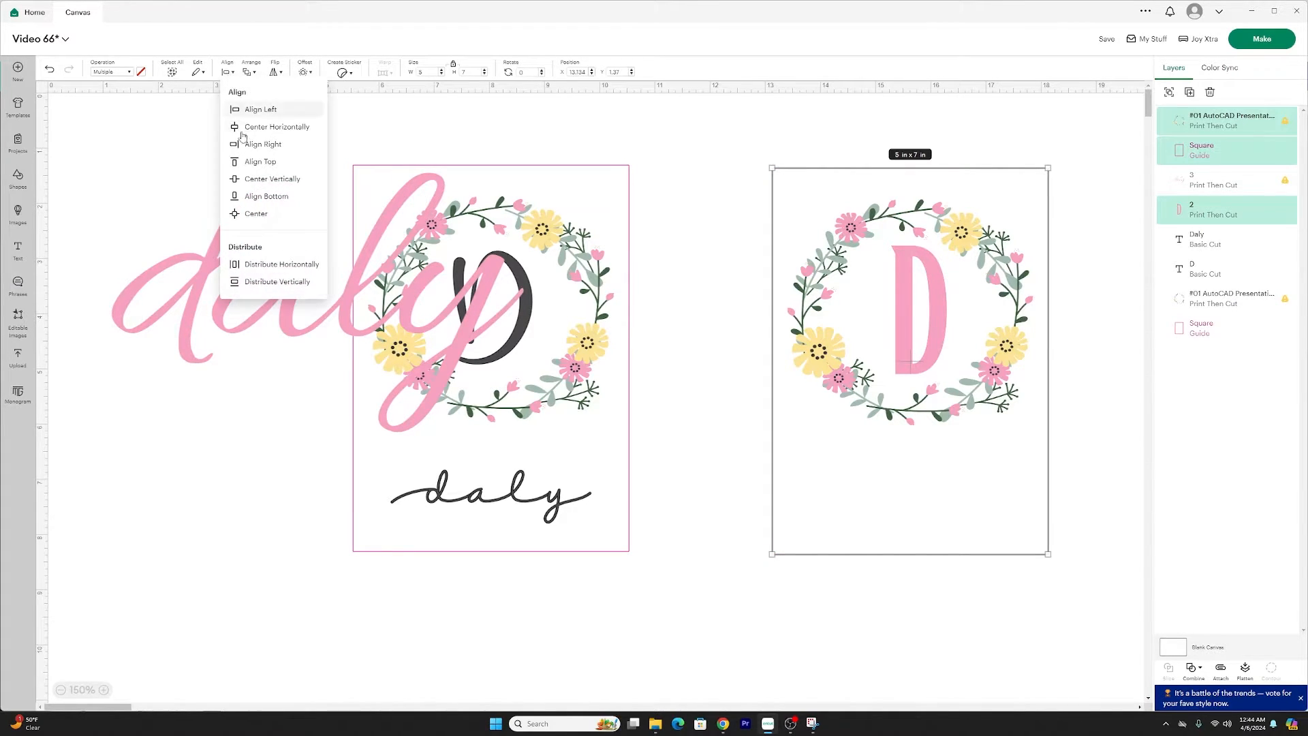
{"action": "left_click", "coordinate": [276, 126]}
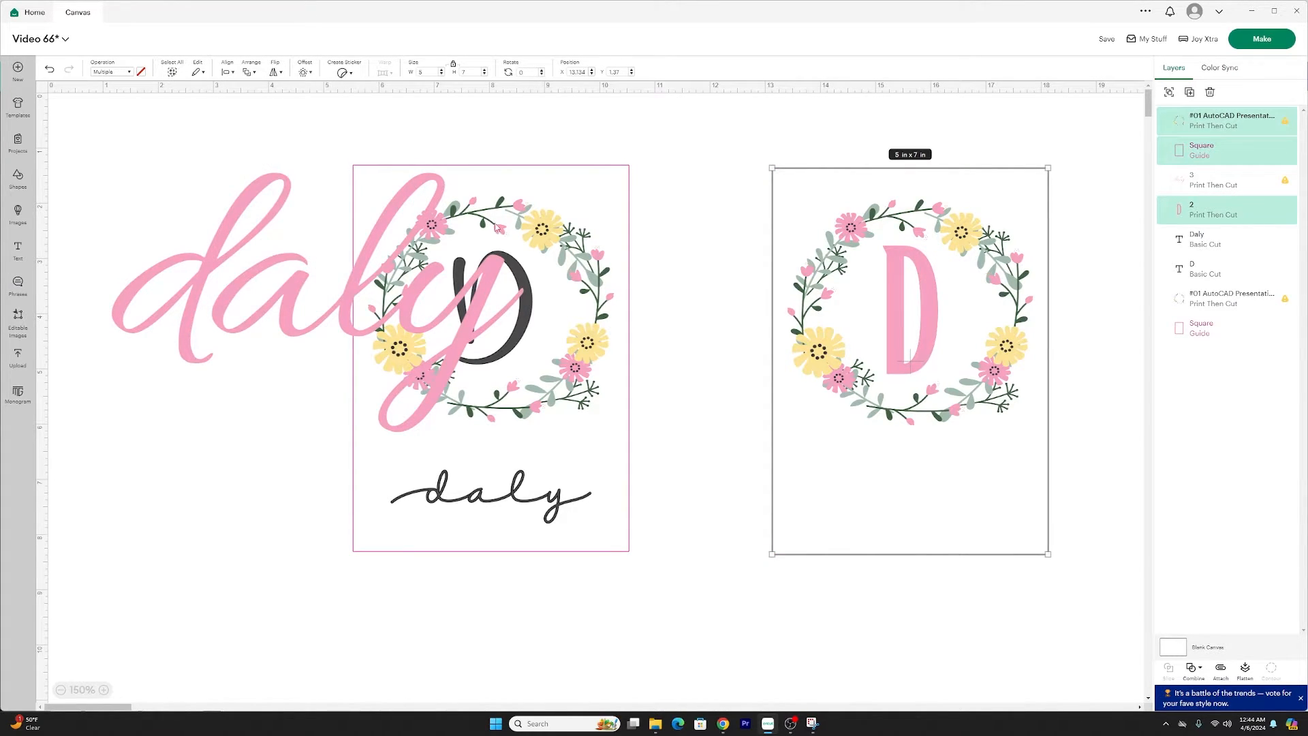
{"action": "left_click", "coordinate": [1126, 354]}
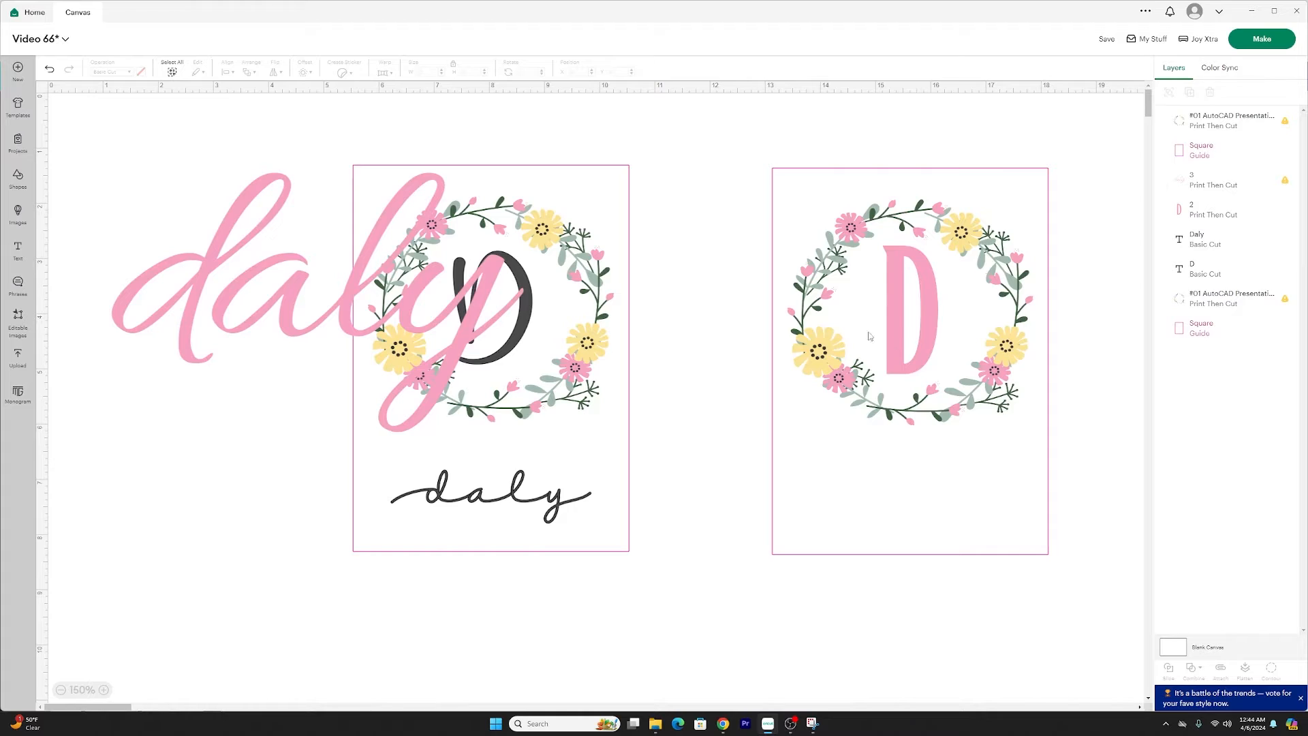
Send the duplicated wreath and its guide to the back, and nudge the pink D slightly to the right inside the wreath
{"action": "left_click", "coordinate": [946, 320]}
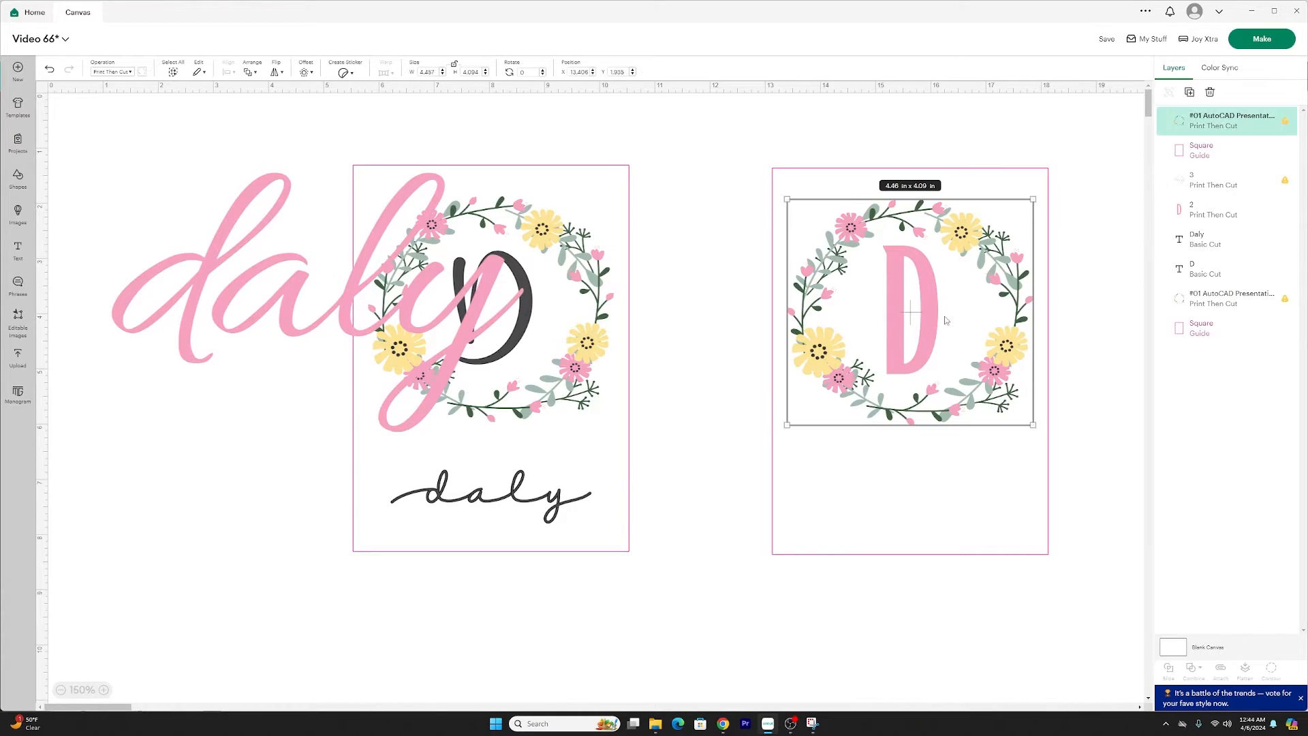
{"action": "left_click", "coordinate": [250, 72]}
{"action": "left_click", "coordinate": [1052, 310]}
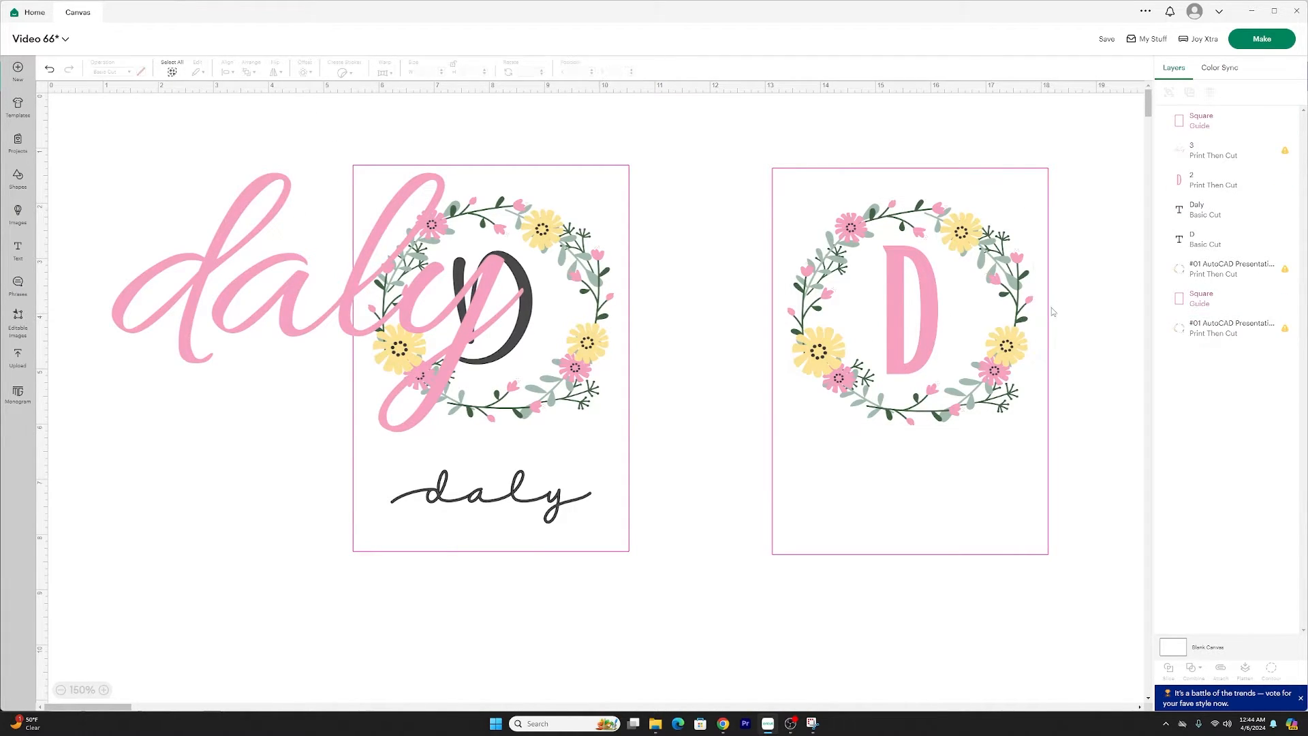
{"action": "left_click", "coordinate": [917, 315]}
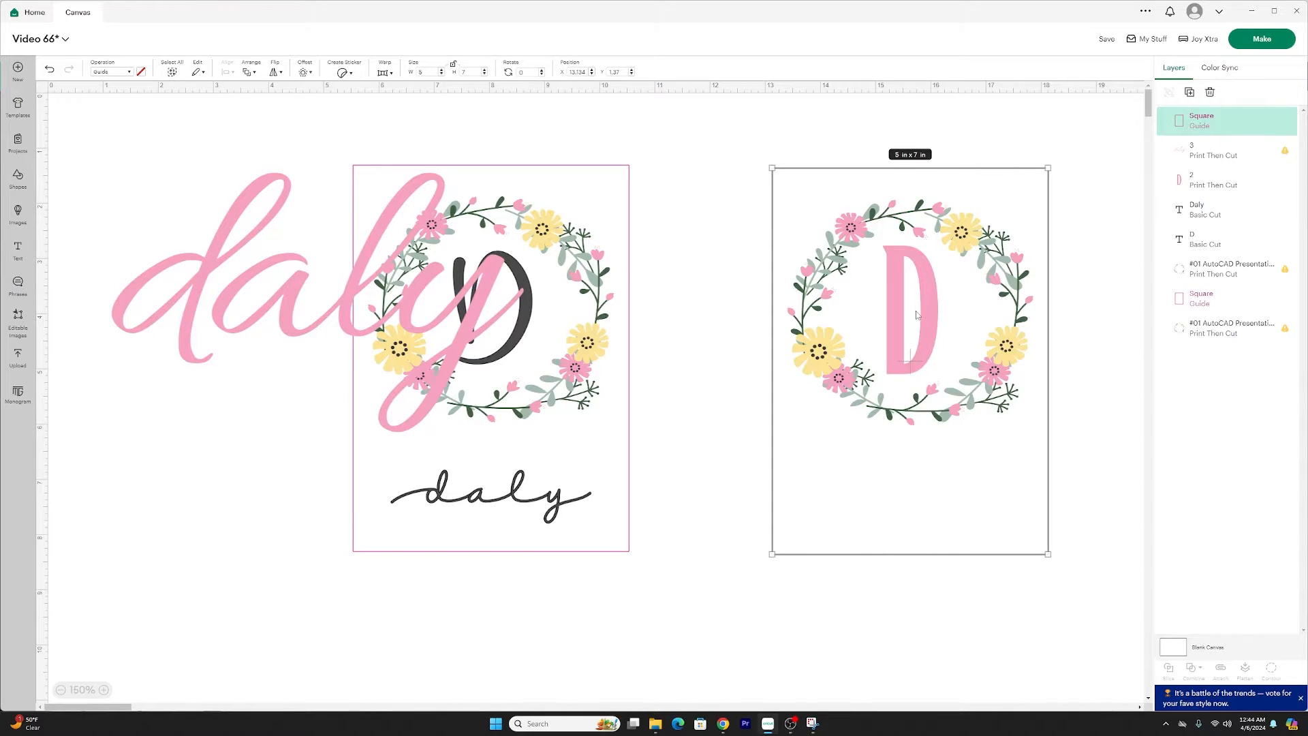
{"action": "right_click", "coordinate": [915, 315]}
{"action": "left_click", "coordinate": [973, 533]}
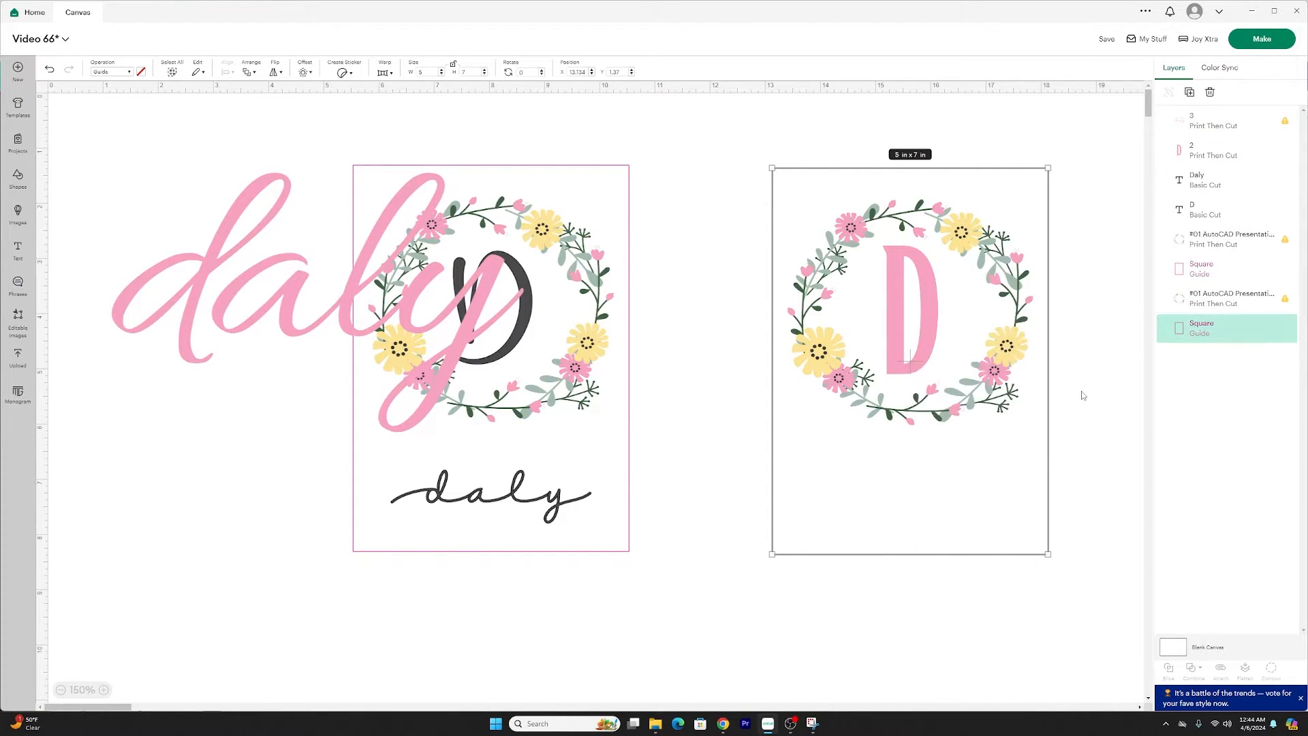
{"action": "left_click", "coordinate": [1083, 395]}
{"action": "left_click", "coordinate": [911, 299]}
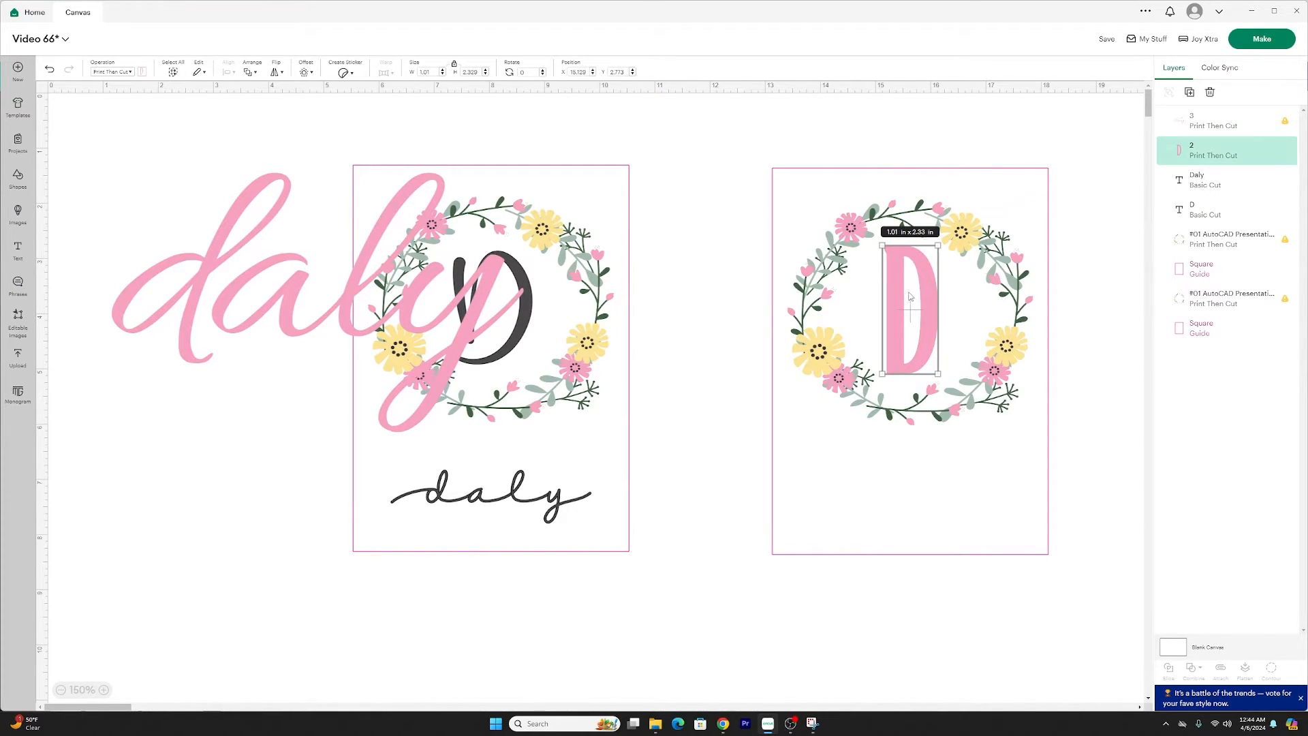
{"action": "left_click", "coordinate": [1063, 308]}
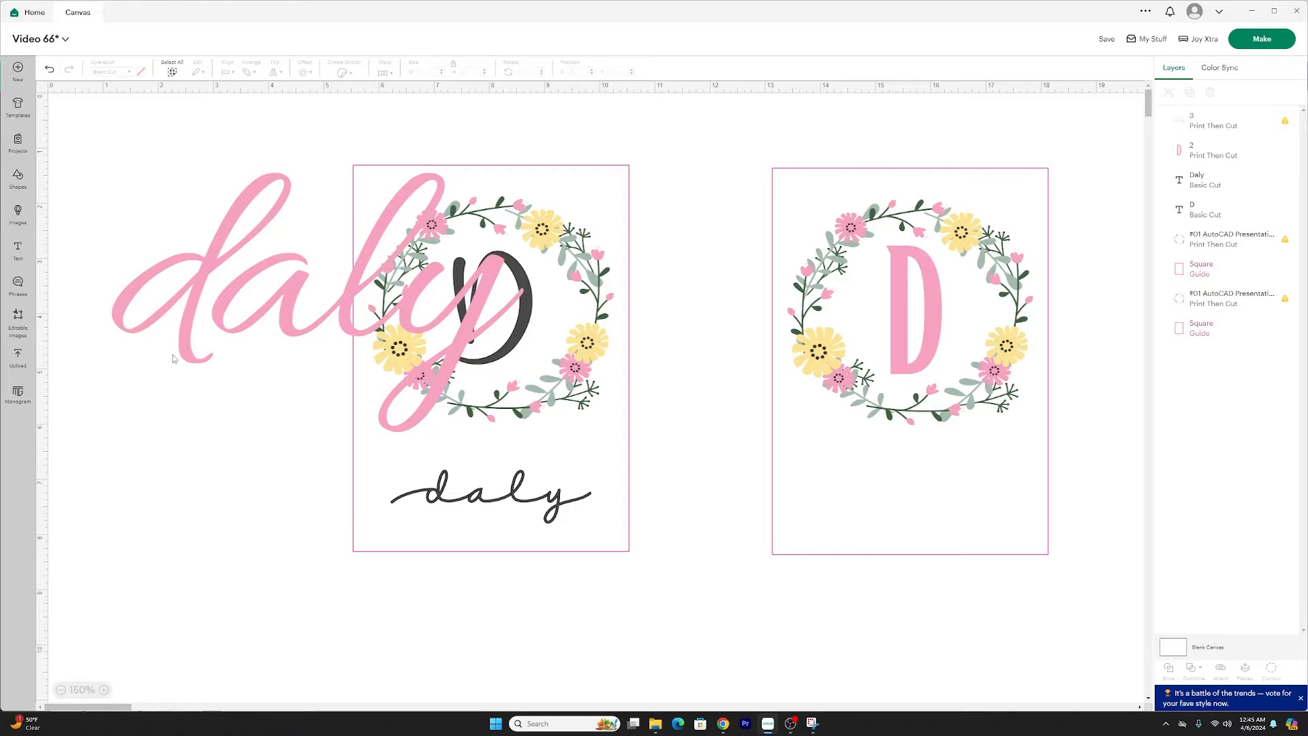
Scale the pink script name to about 3.22 x 2.03 in and place it below the duplicated wreath
{"action": "left_click_drag", "start_coordinate": [173, 359], "coordinate": [703, 519]}
{"action": "left_click_drag", "start_coordinate": [1055, 332], "coordinate": [820, 477]}
{"action": "left_click_drag", "start_coordinate": [801, 555], "coordinate": [979, 508]}
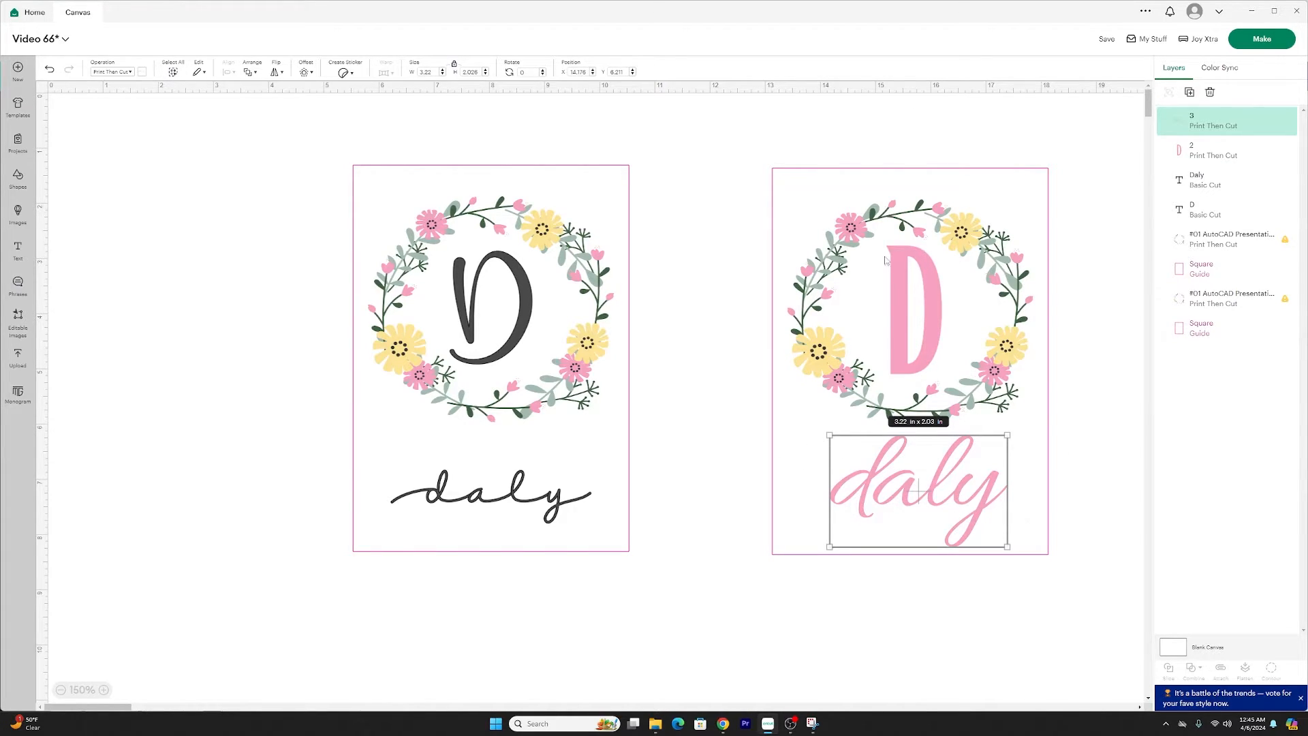
Try to flatten the pink script name by reducing its height with unlocked proportions, and undo the resize
{"action": "left_click", "coordinate": [454, 66]}
{"action": "left_click_drag", "start_coordinate": [1010, 528], "coordinate": [994, 501]}
{"action": "left_click", "coordinate": [1086, 515]}
{"action": "left_click", "coordinate": [1007, 583]}
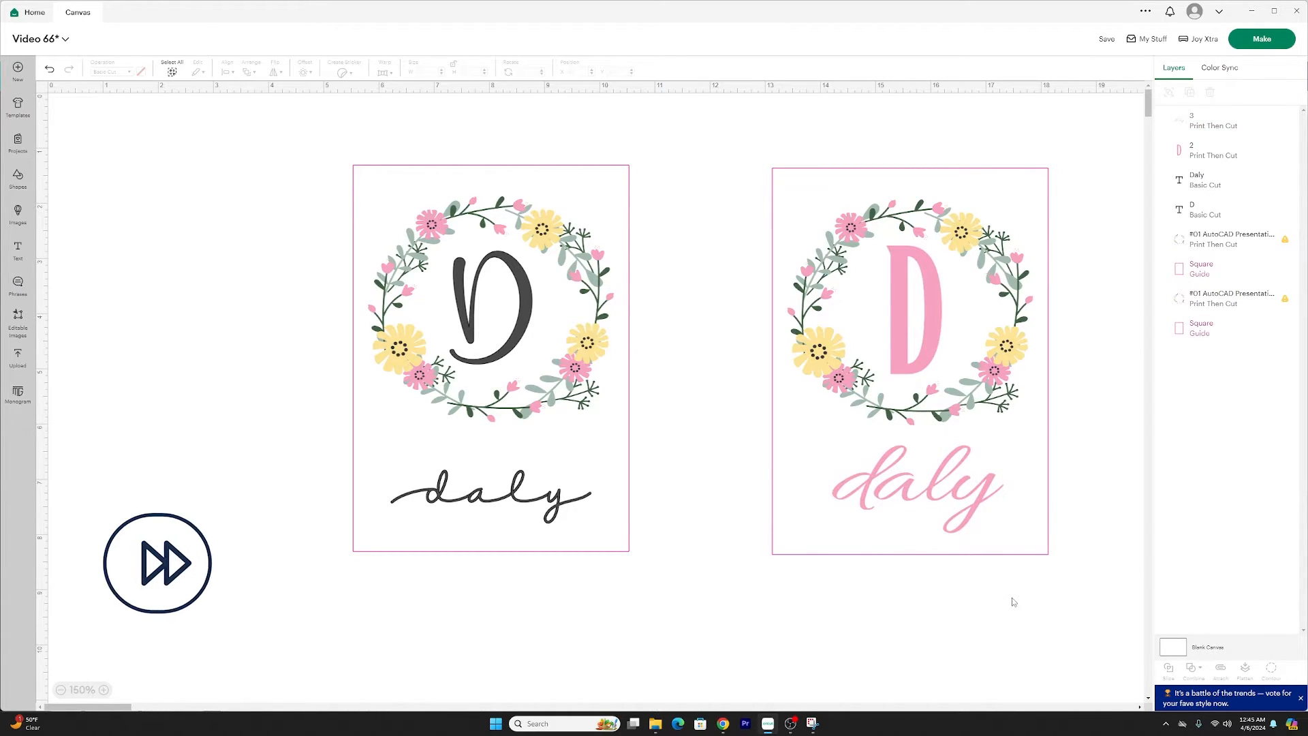
{"action": "key", "text": "ctrl+z"}
Reduce the height of the pink script name from its upper edge and adjust its position below the wreath
{"action": "left_click", "coordinate": [959, 508]}
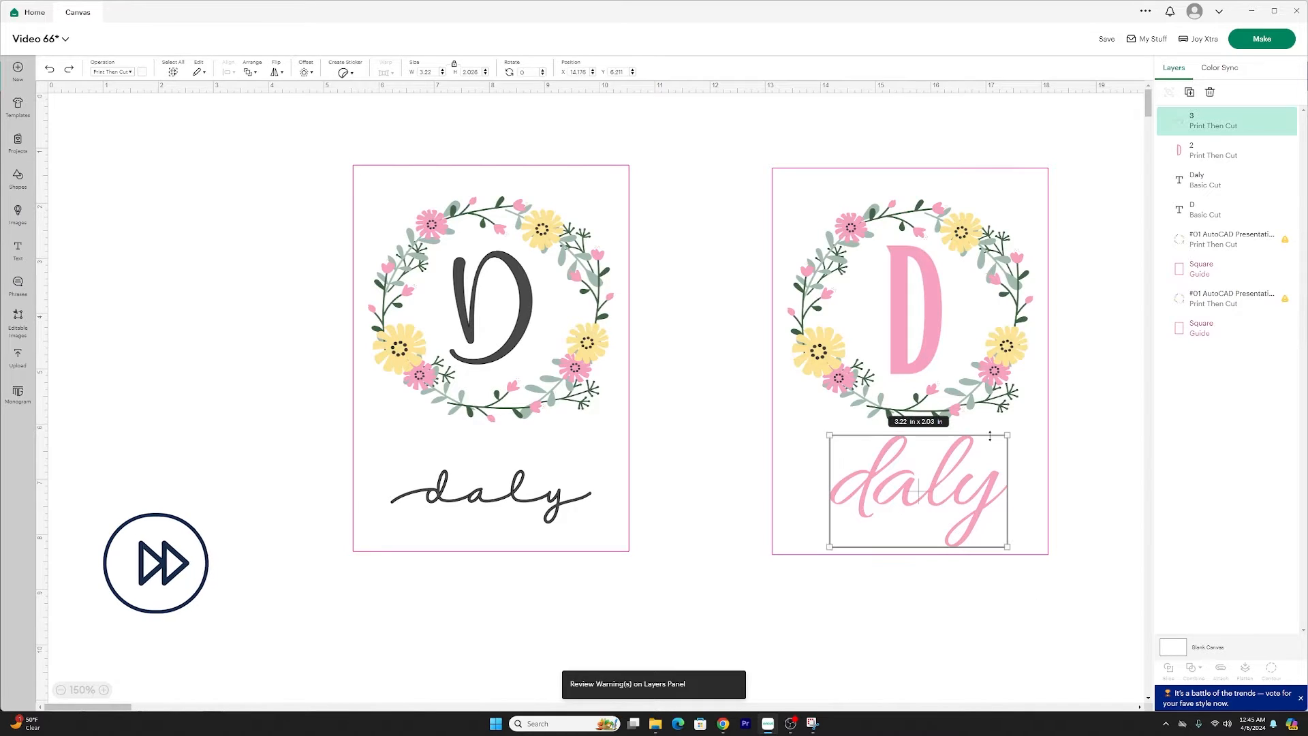
{"action": "left_click_drag", "start_coordinate": [1010, 432], "coordinate": [1004, 462]}
{"action": "left_click", "coordinate": [1008, 579]}
{"action": "left_click_drag", "start_coordinate": [941, 504], "coordinate": [939, 492]}
Center the script name, pink D, wreath and guide of the duplicated design horizontally with one another
{"action": "left_click_drag", "start_coordinate": [732, 133], "coordinate": [1092, 591]}
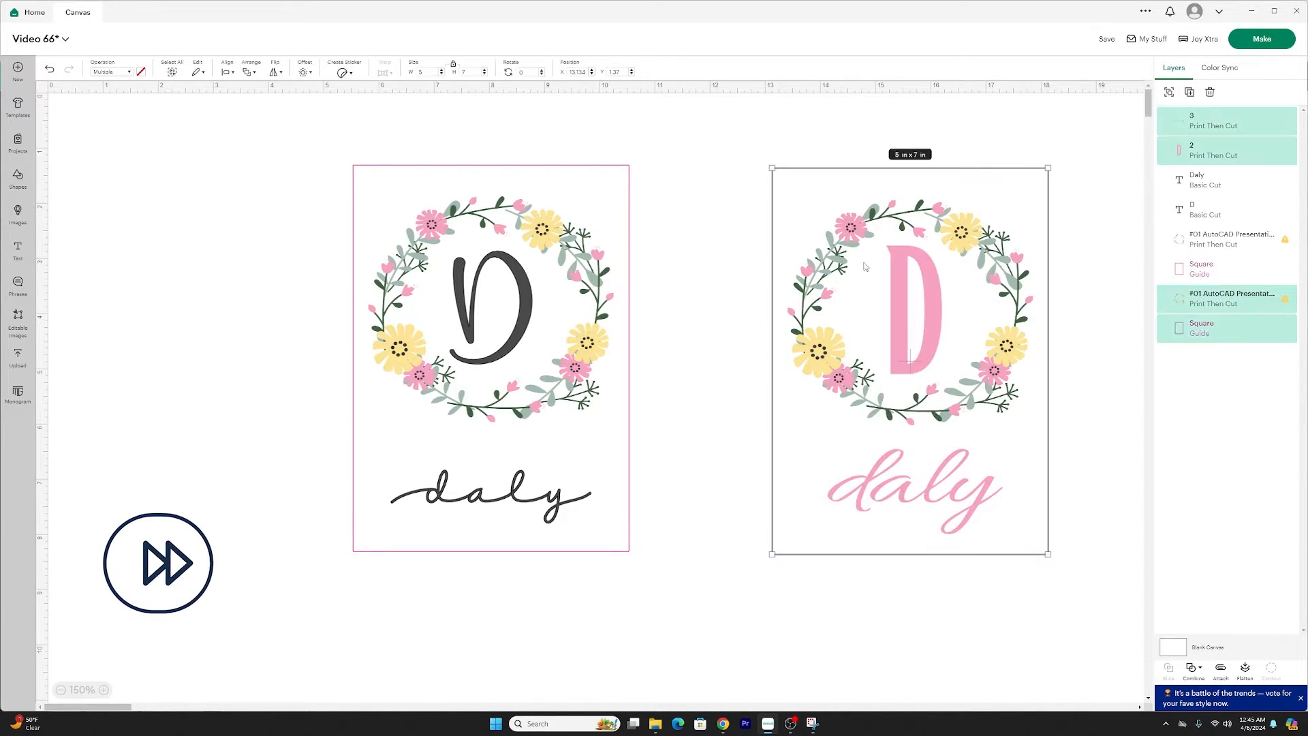
{"action": "left_click", "coordinate": [229, 72]}
{"action": "left_click", "coordinate": [269, 126]}
{"action": "left_click", "coordinate": [961, 631]}
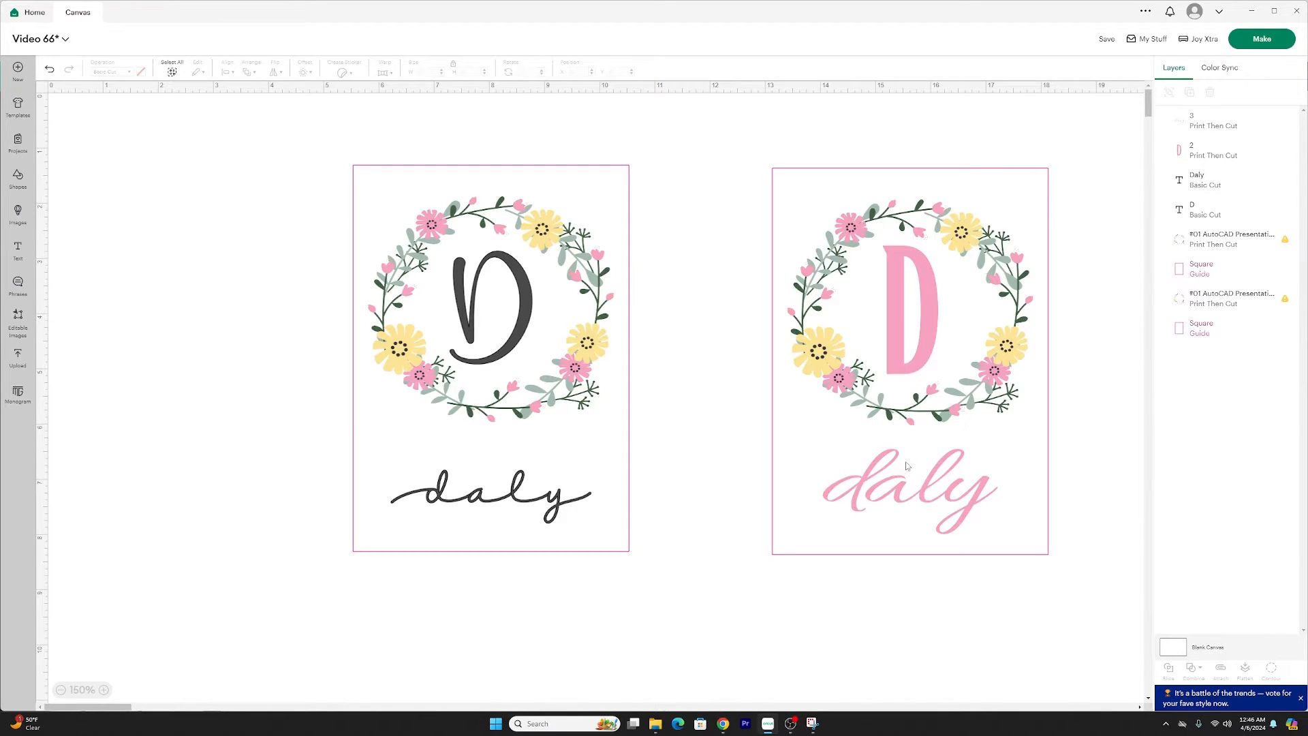
Attach the pink script name to the wreath and pink D of the duplicated design
{"action": "left_click", "coordinate": [953, 431]}
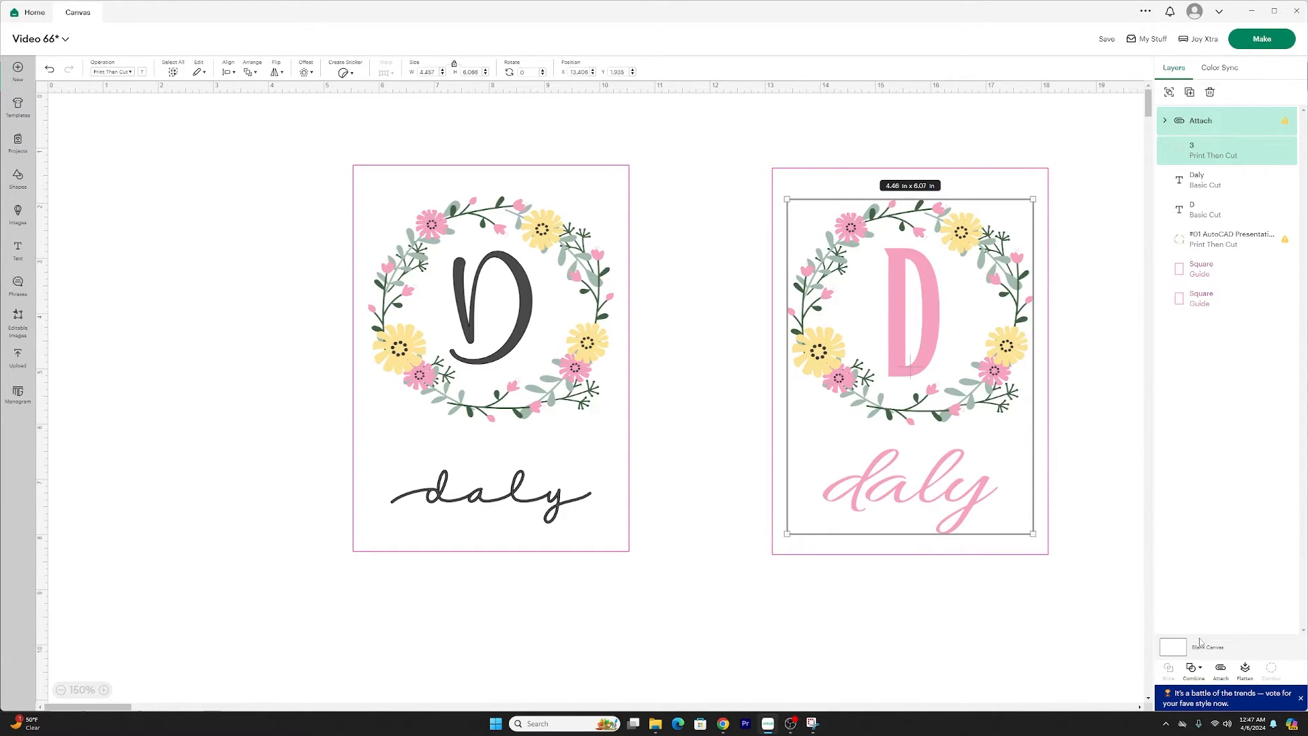
{"action": "left_click", "coordinate": [1221, 670]}
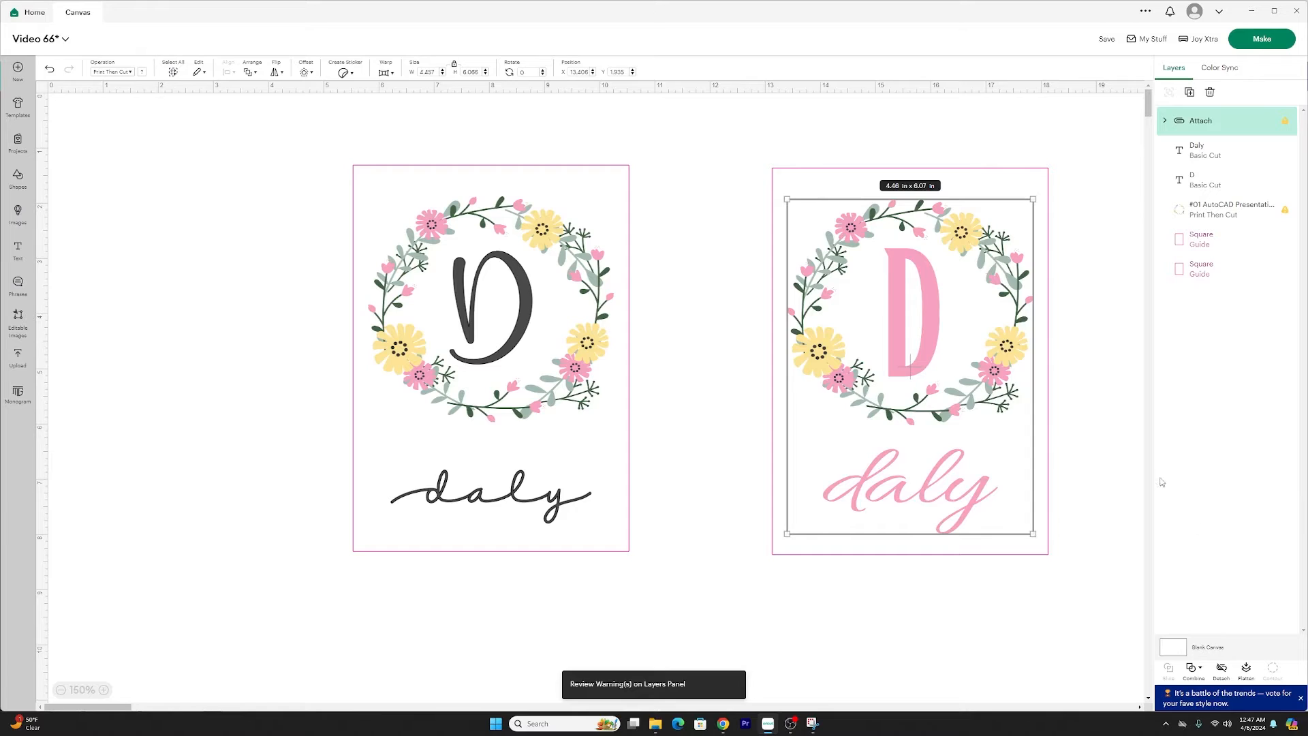
{"action": "left_click", "coordinate": [1111, 432]}
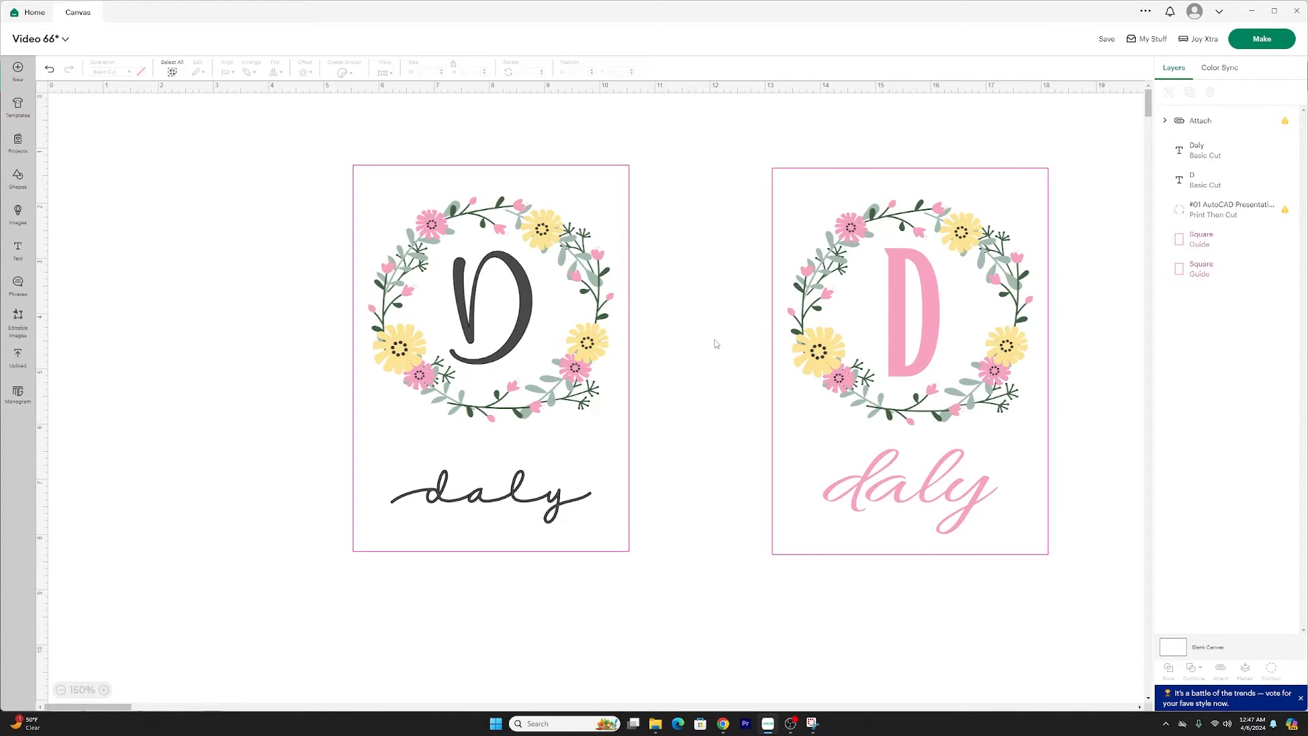
Group the original design's black letter, name and wreath with their guide, and hide the group
{"action": "left_click_drag", "start_coordinate": [632, 650], "coordinate": [454, 135]}
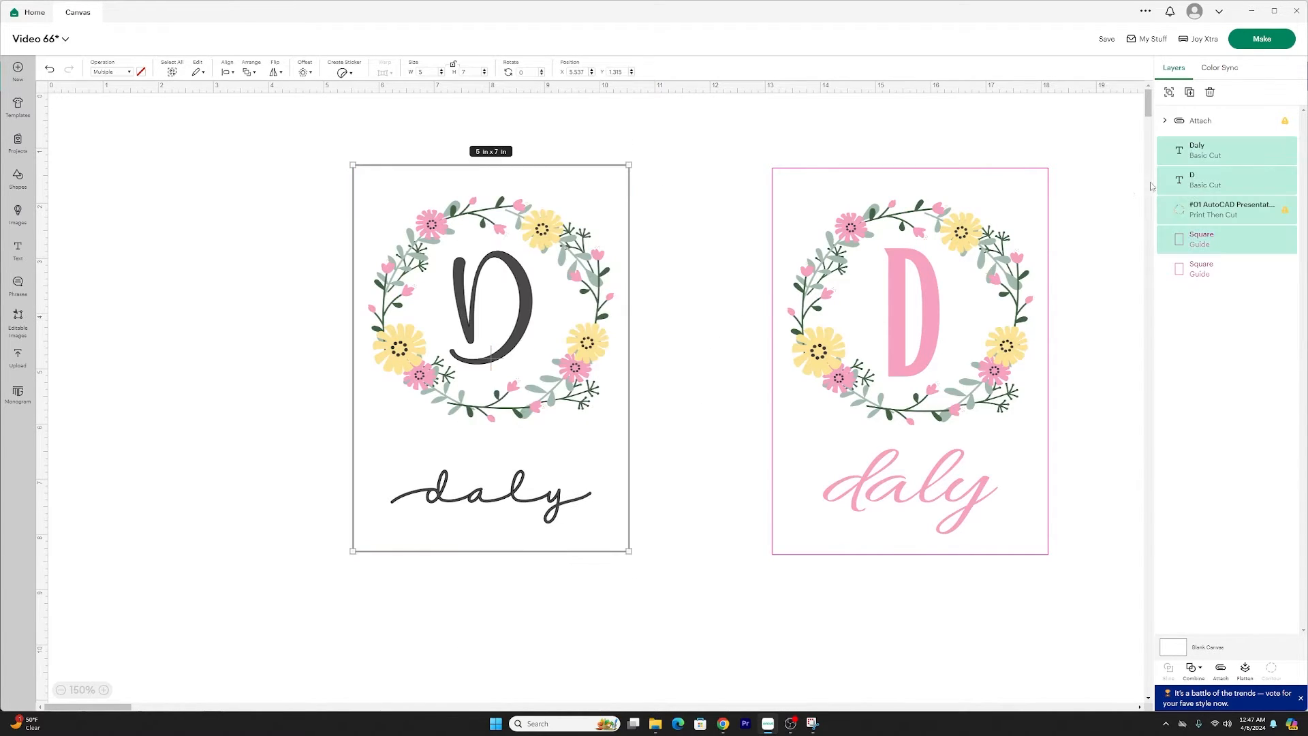
{"action": "left_click", "coordinate": [1169, 92]}
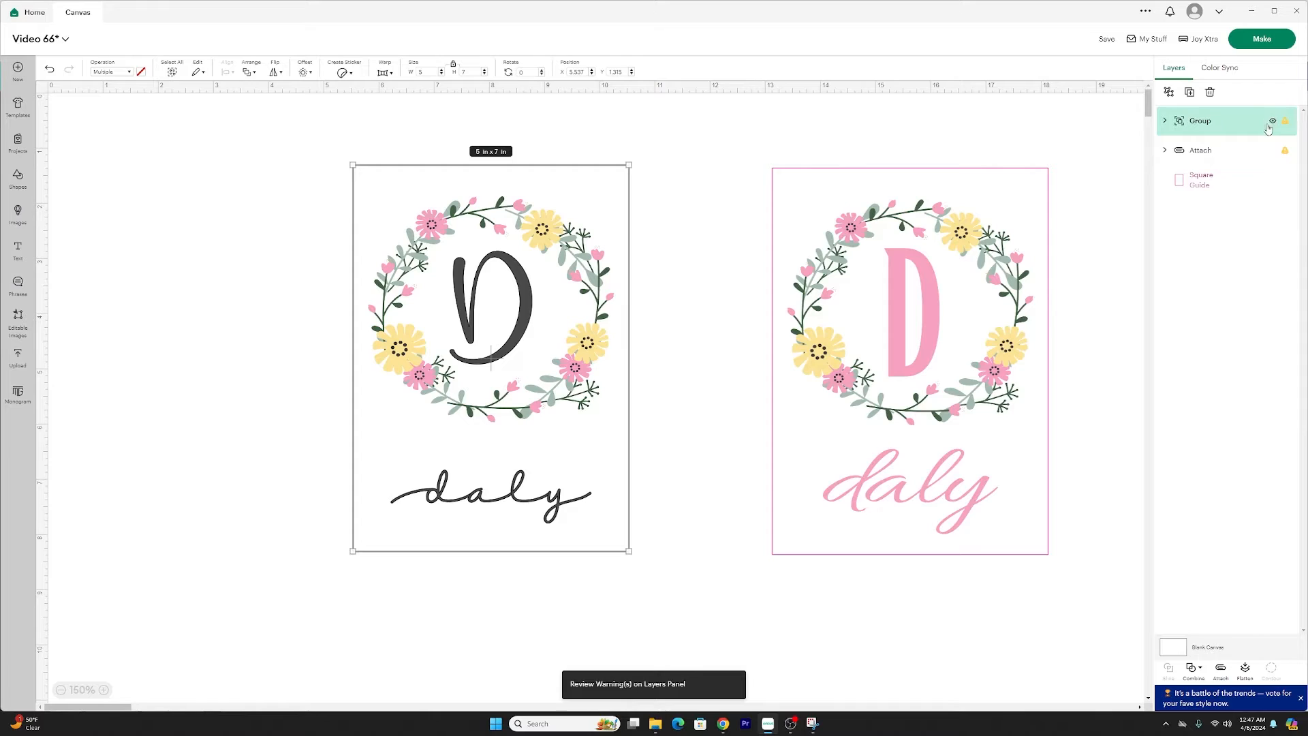
{"action": "left_click", "coordinate": [1272, 121]}
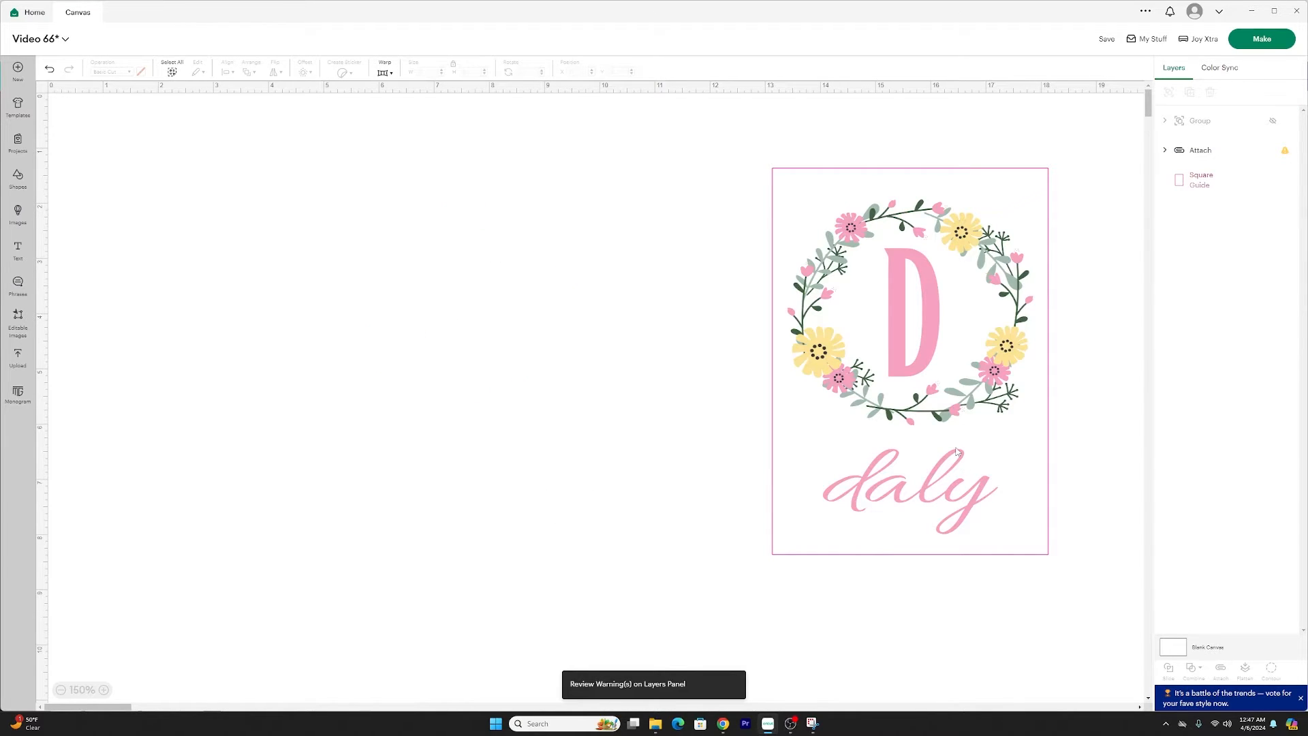
Expand the attached pink design's layers and examine the warning on its wreath image
{"action": "left_click", "coordinate": [967, 469]}
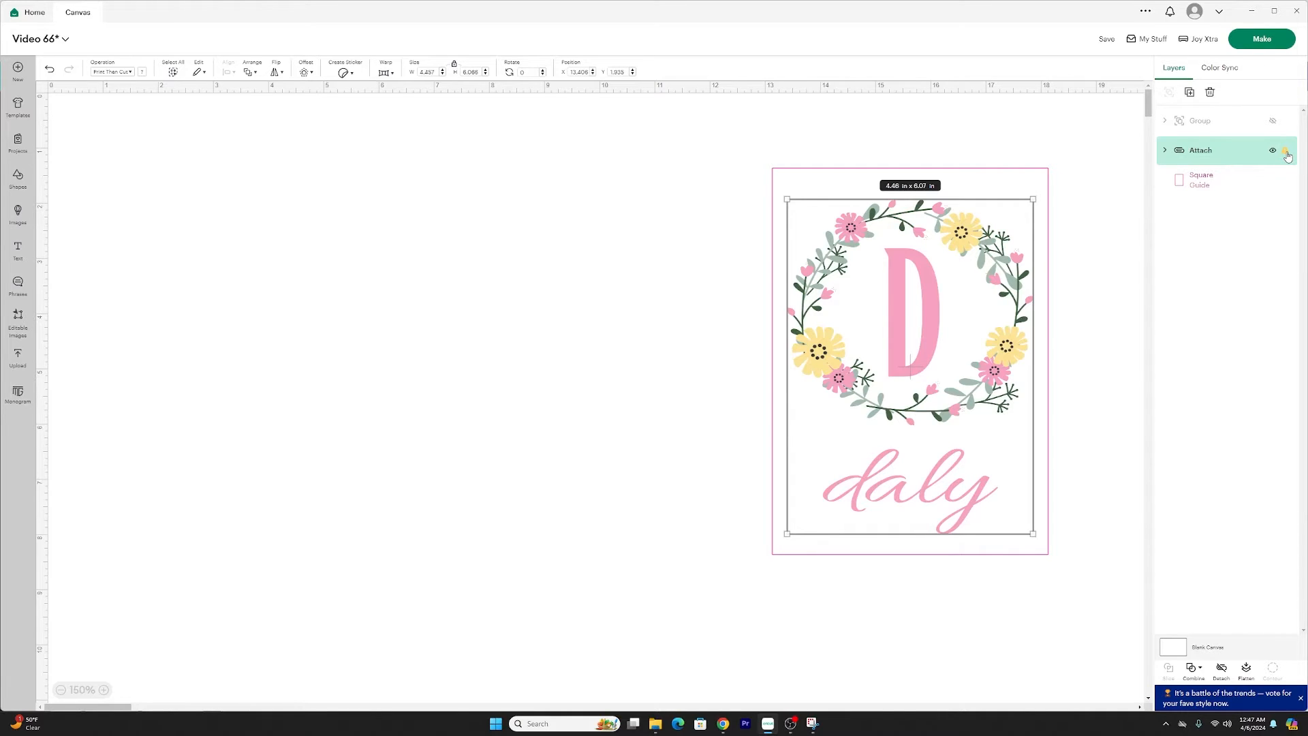
{"action": "left_click", "coordinate": [1287, 155]}
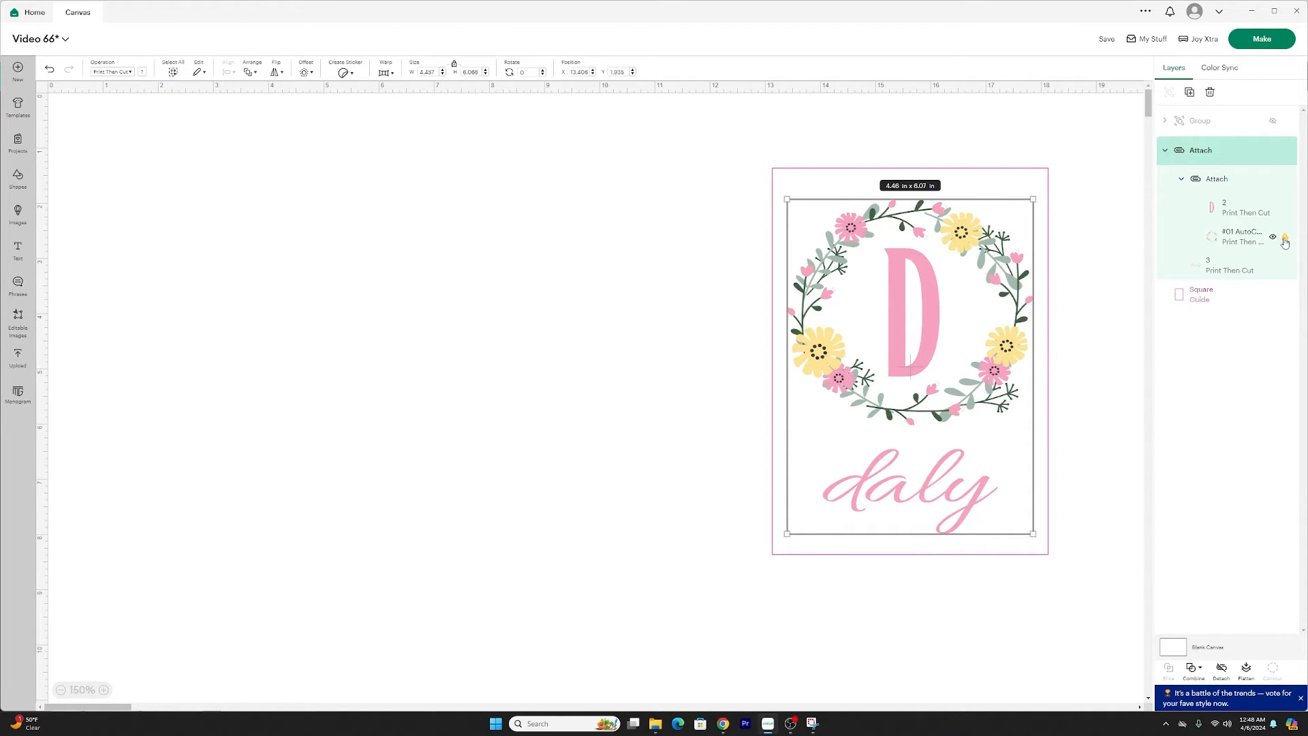
{"action": "left_click", "coordinate": [1285, 239]}
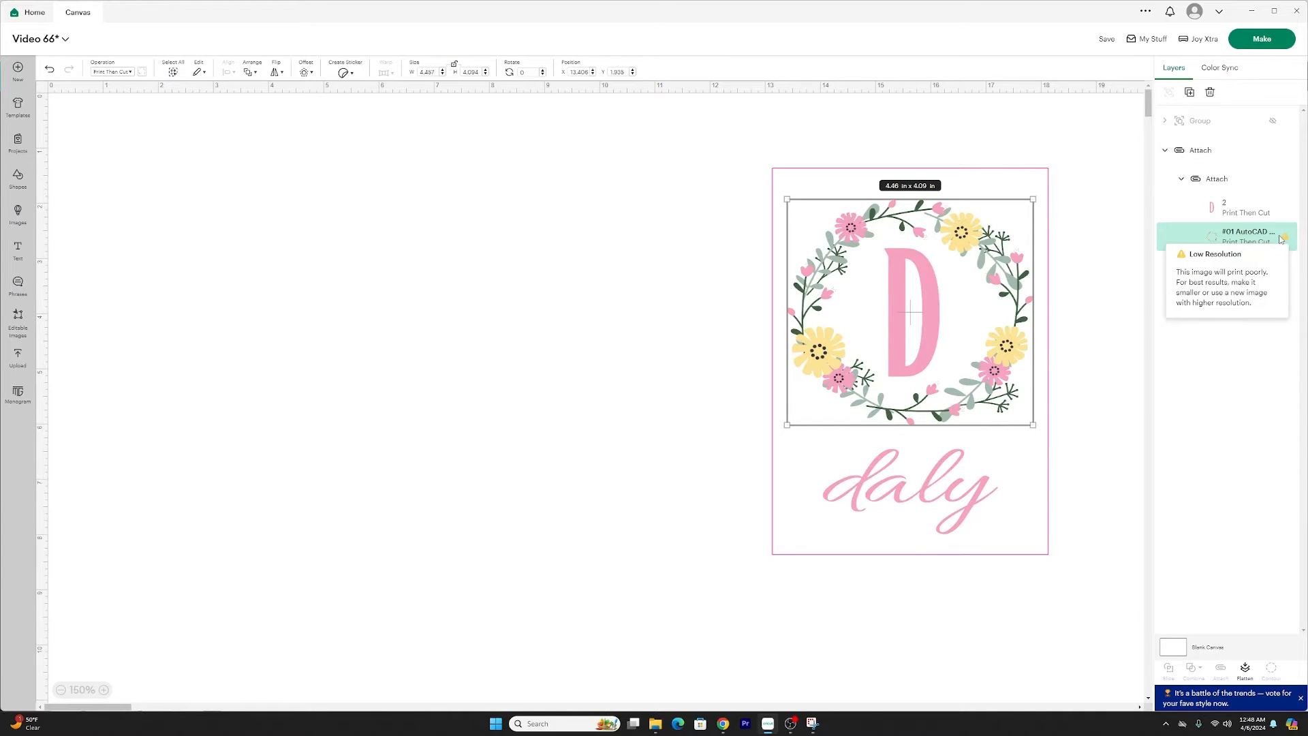
{"action": "left_click", "coordinate": [1053, 166]}
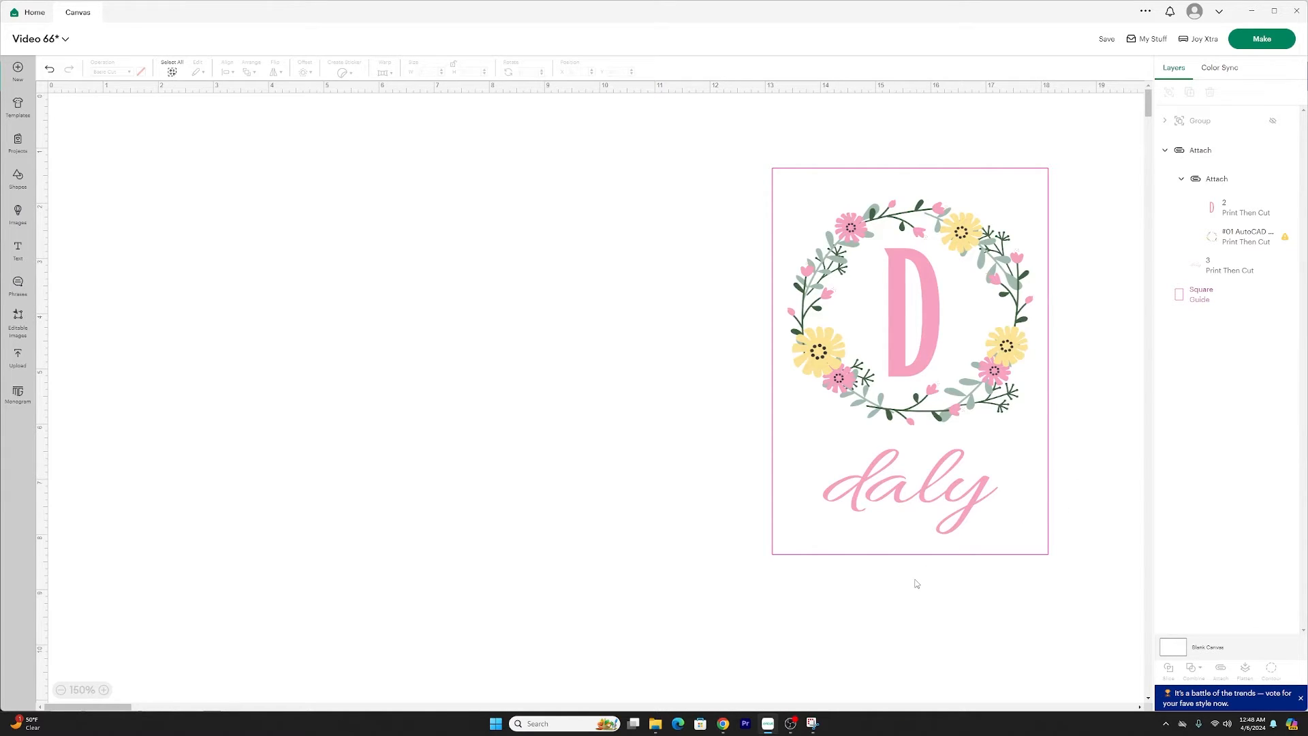
Flatten the attached pink design into one Print Then Cut image and move it out of its guide rectangle
{"action": "left_click", "coordinate": [939, 440]}
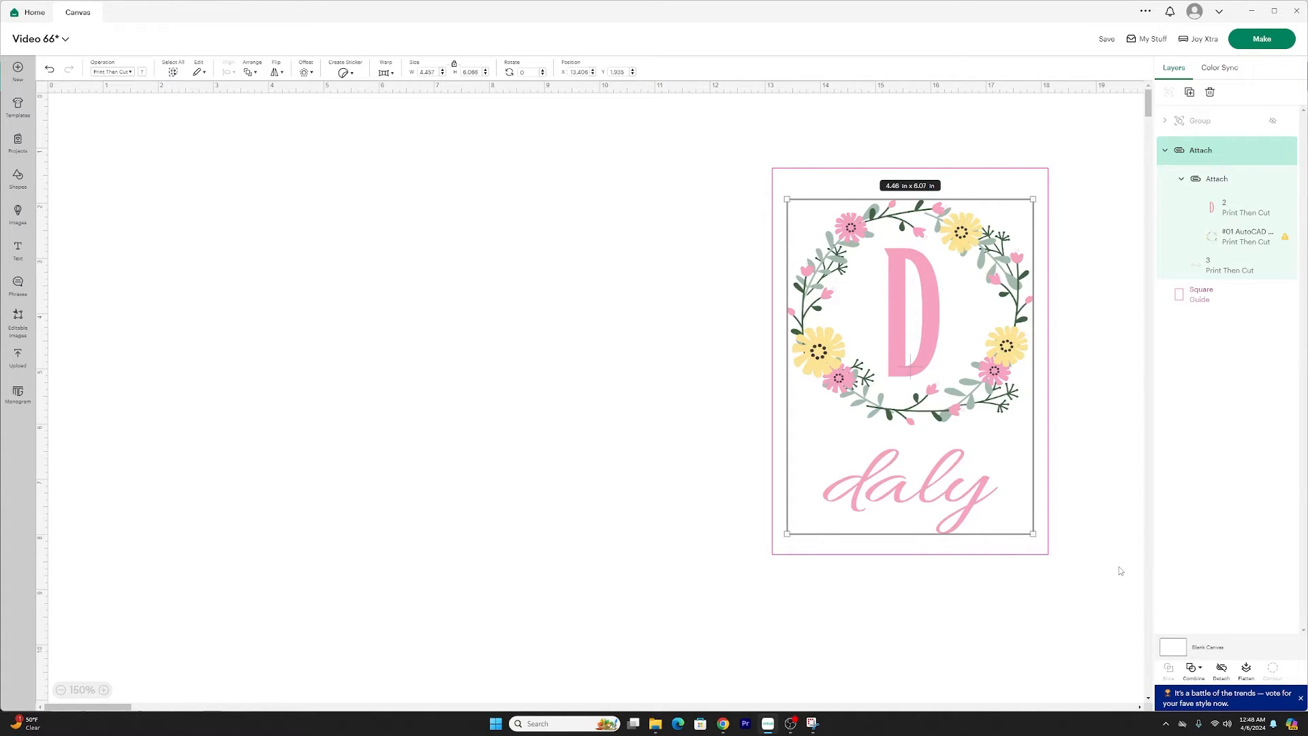
{"action": "left_click", "coordinate": [1248, 671]}
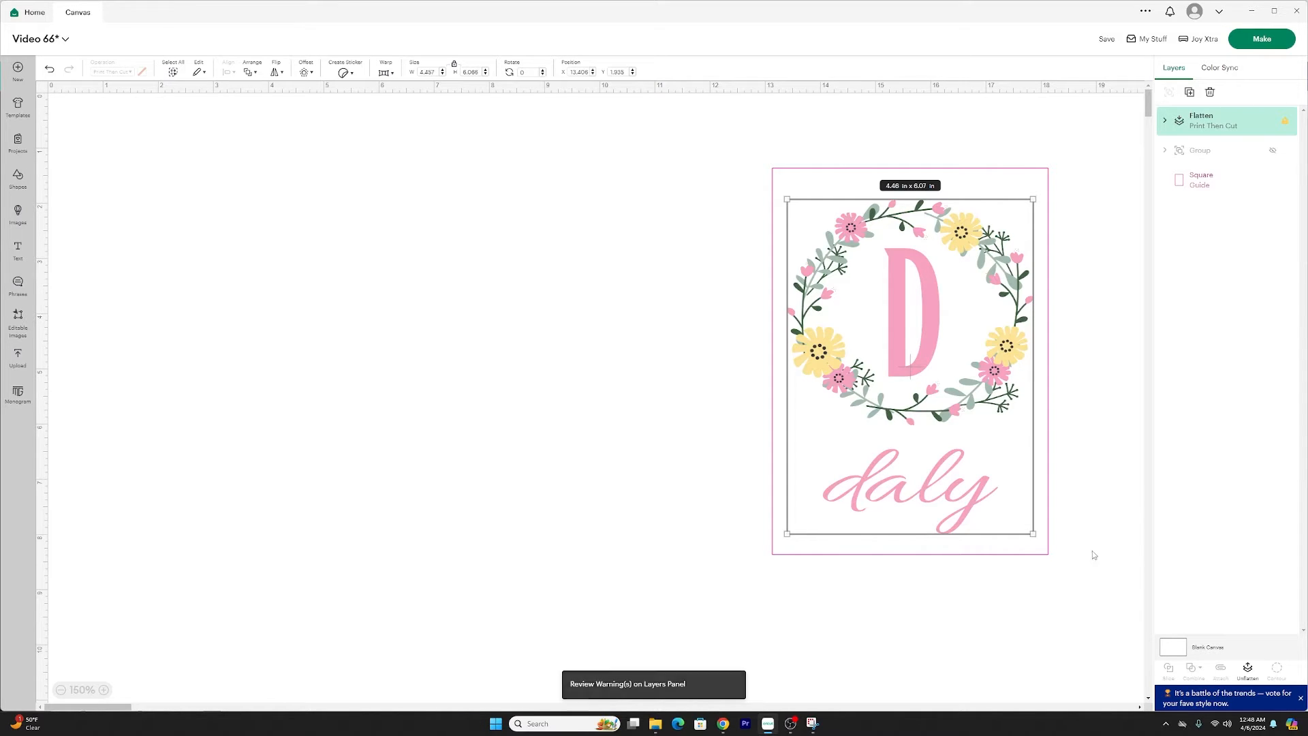
{"action": "left_click_drag", "start_coordinate": [987, 457], "coordinate": [613, 479]}
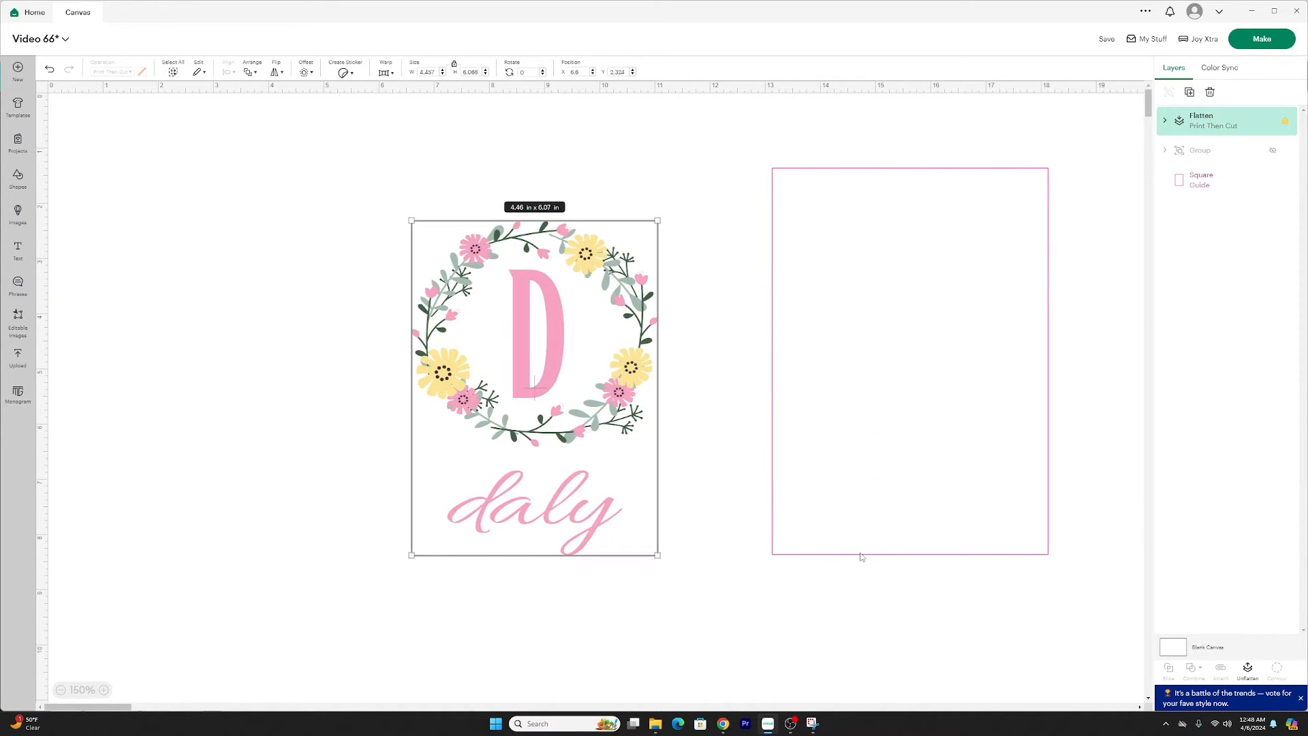
Take the flattened design through mat preparation to making, and send it to the printer with Use System Dialog enabled
{"action": "left_click", "coordinate": [1259, 41]}
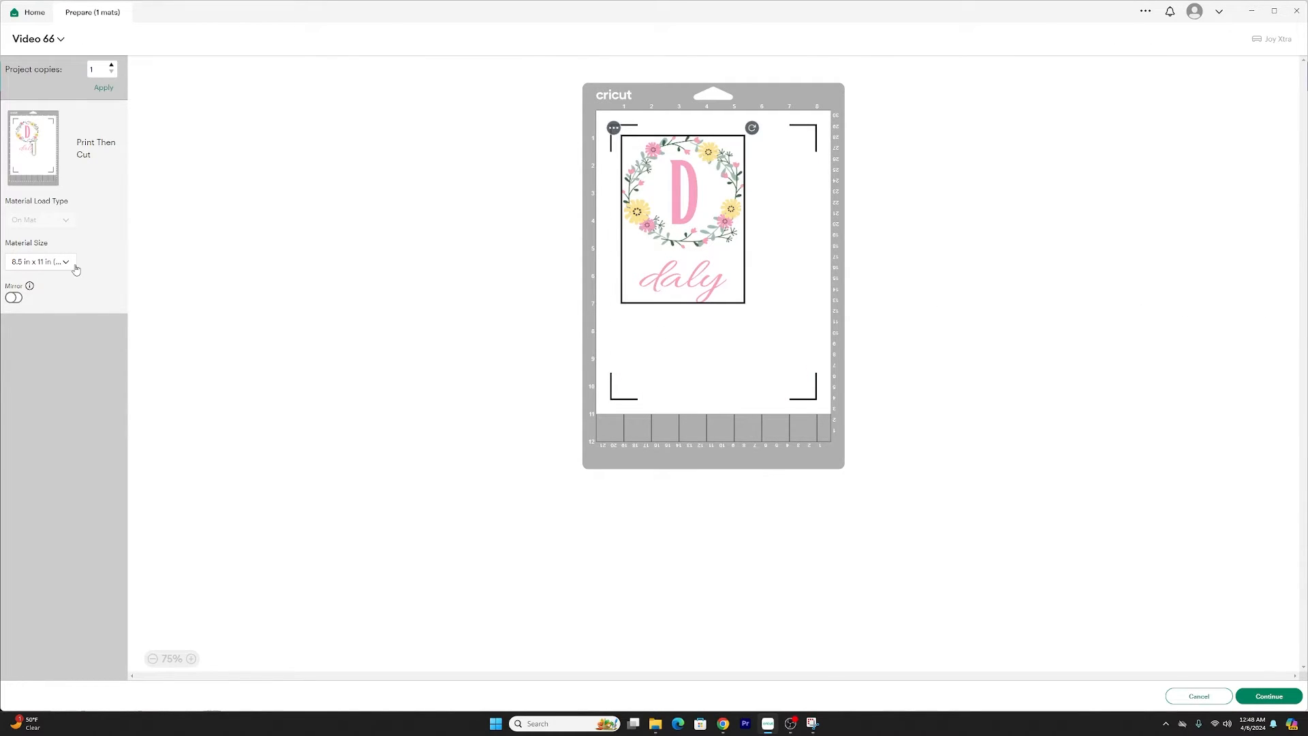
{"action": "left_click", "coordinate": [1269, 695]}
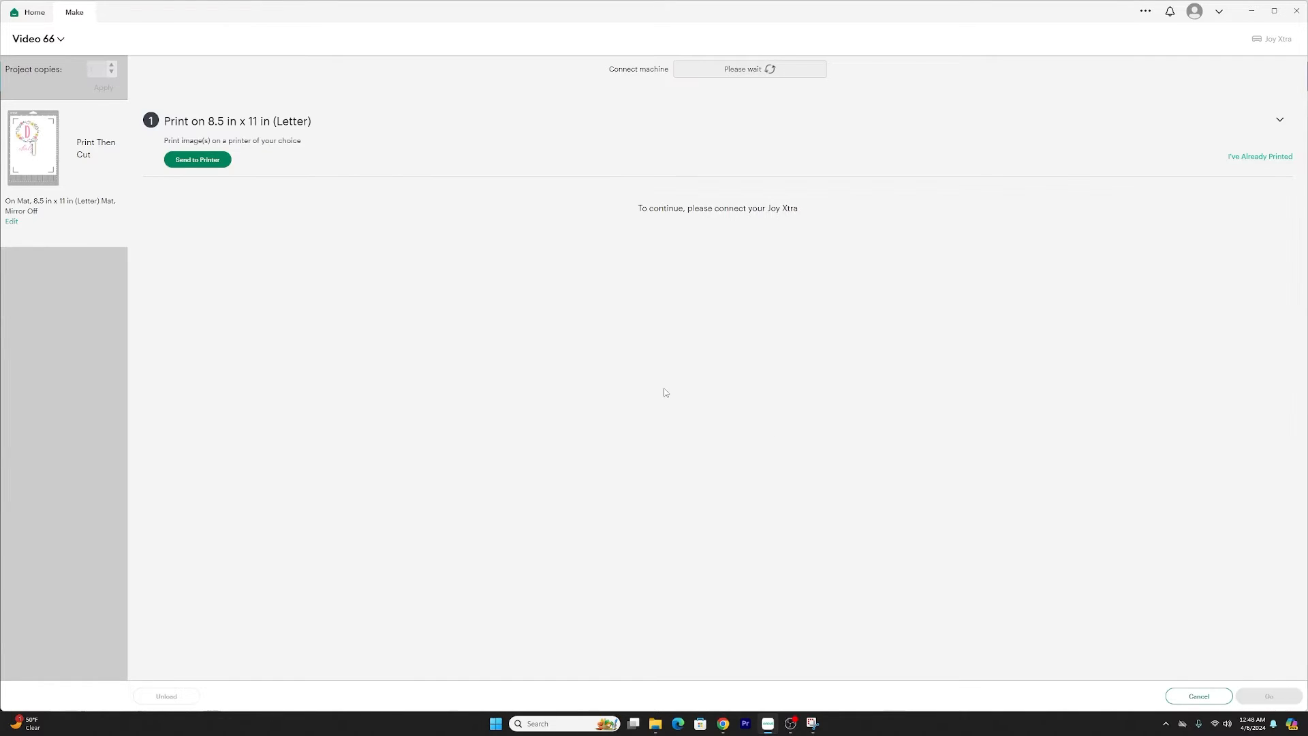
{"action": "left_click", "coordinate": [198, 160]}
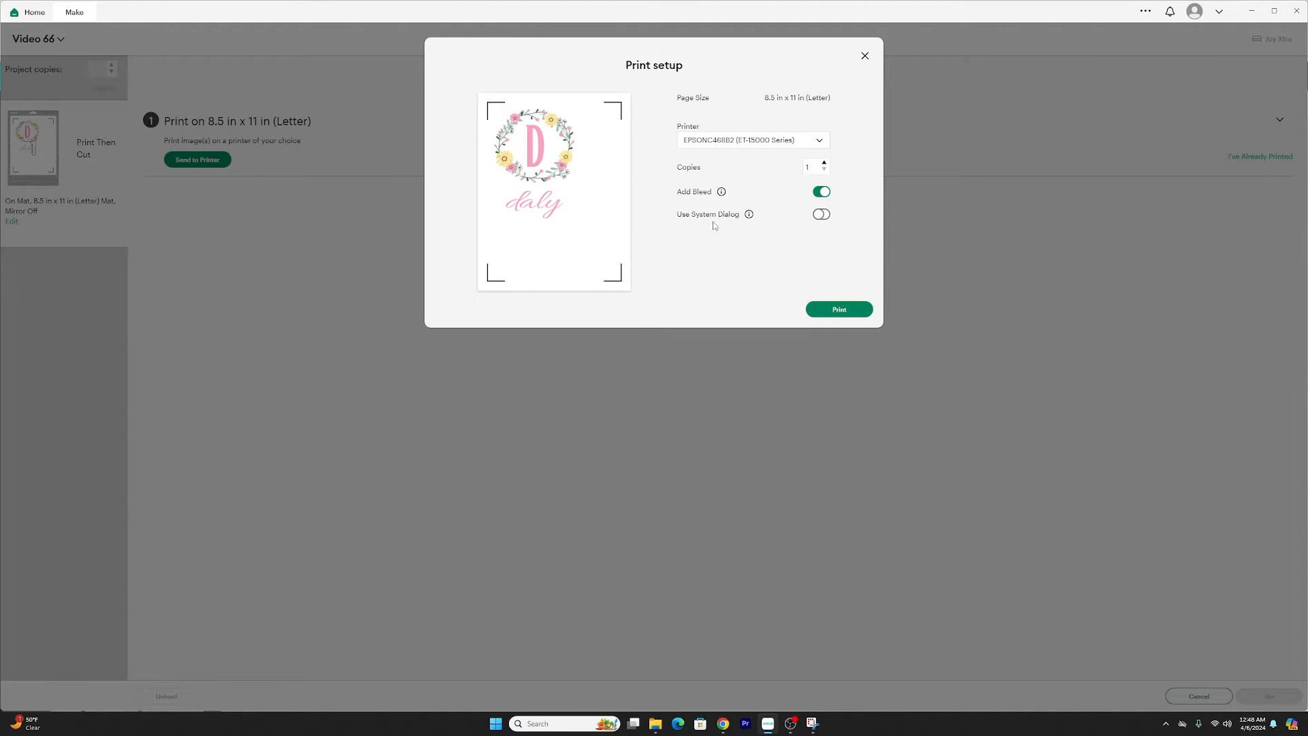
{"action": "left_click", "coordinate": [822, 215]}
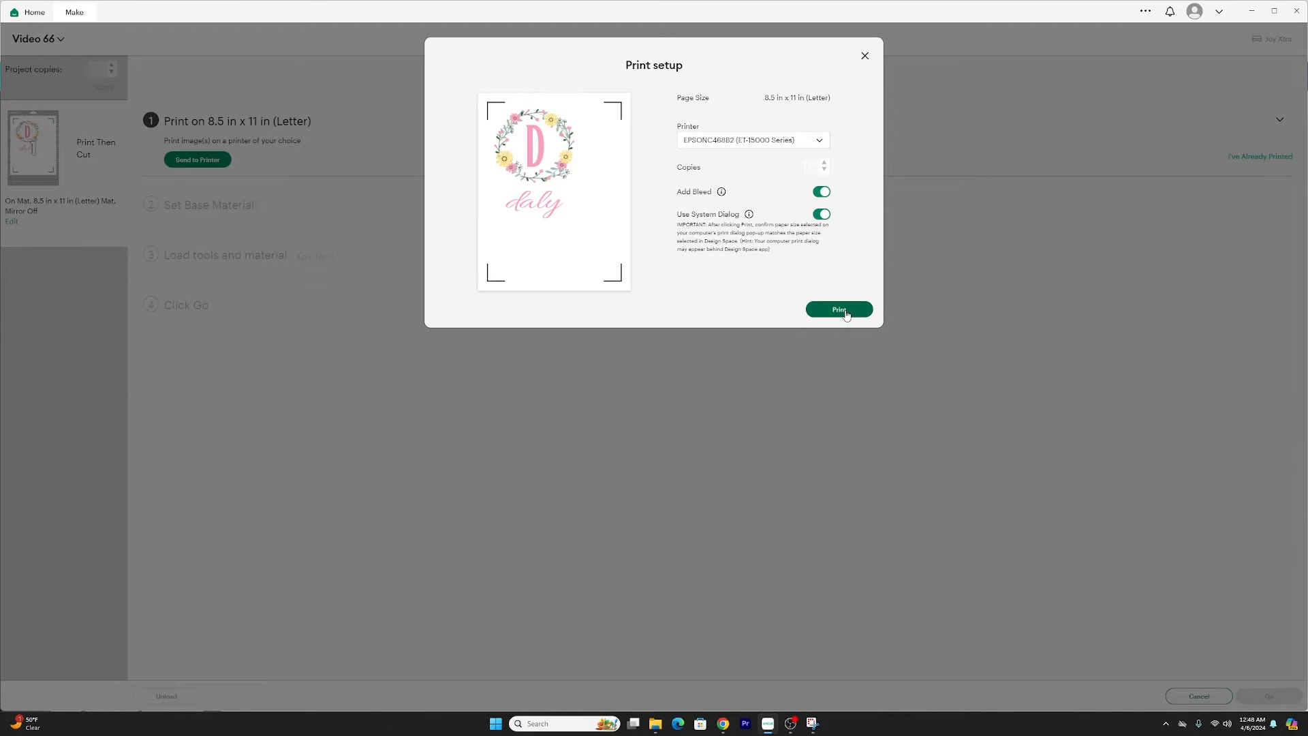
{"action": "left_click", "coordinate": [845, 311]}
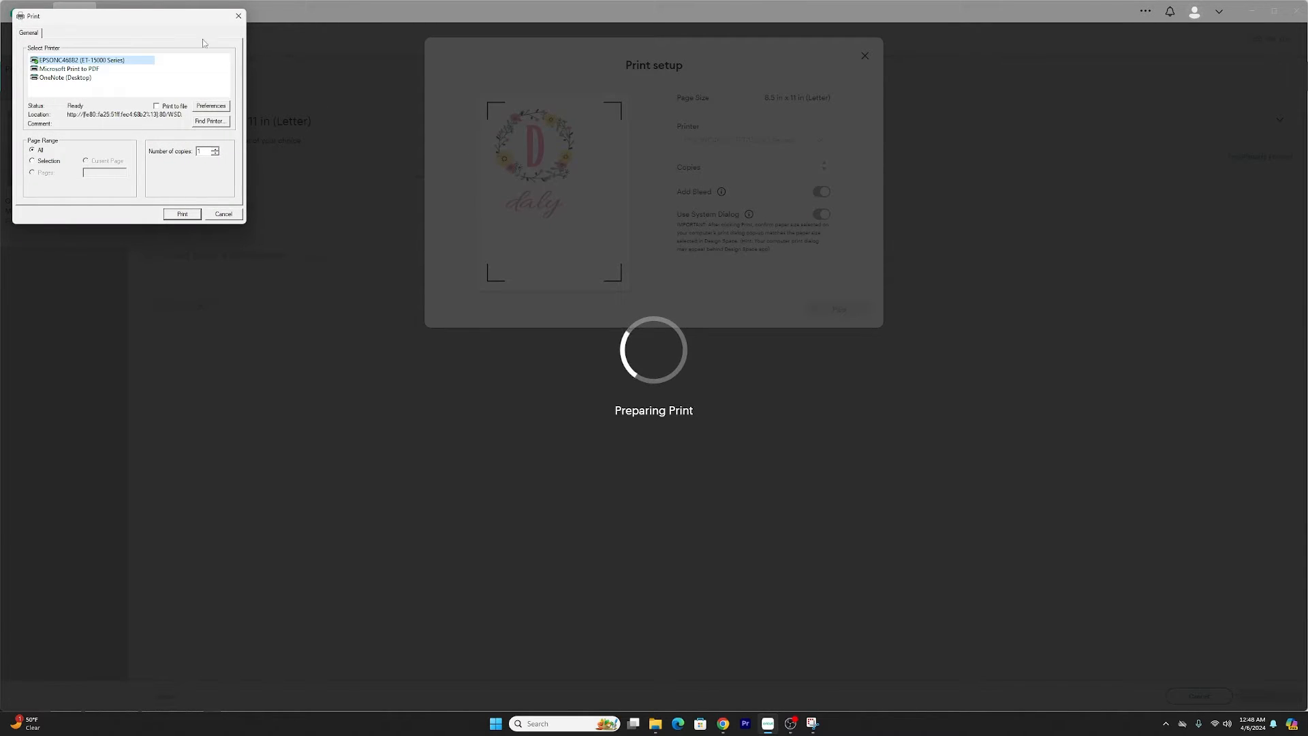
Apply the Cricut printing preset in the printer preferences and print the sheet
{"action": "left_click_drag", "start_coordinate": [199, 17], "coordinate": [782, 197]}
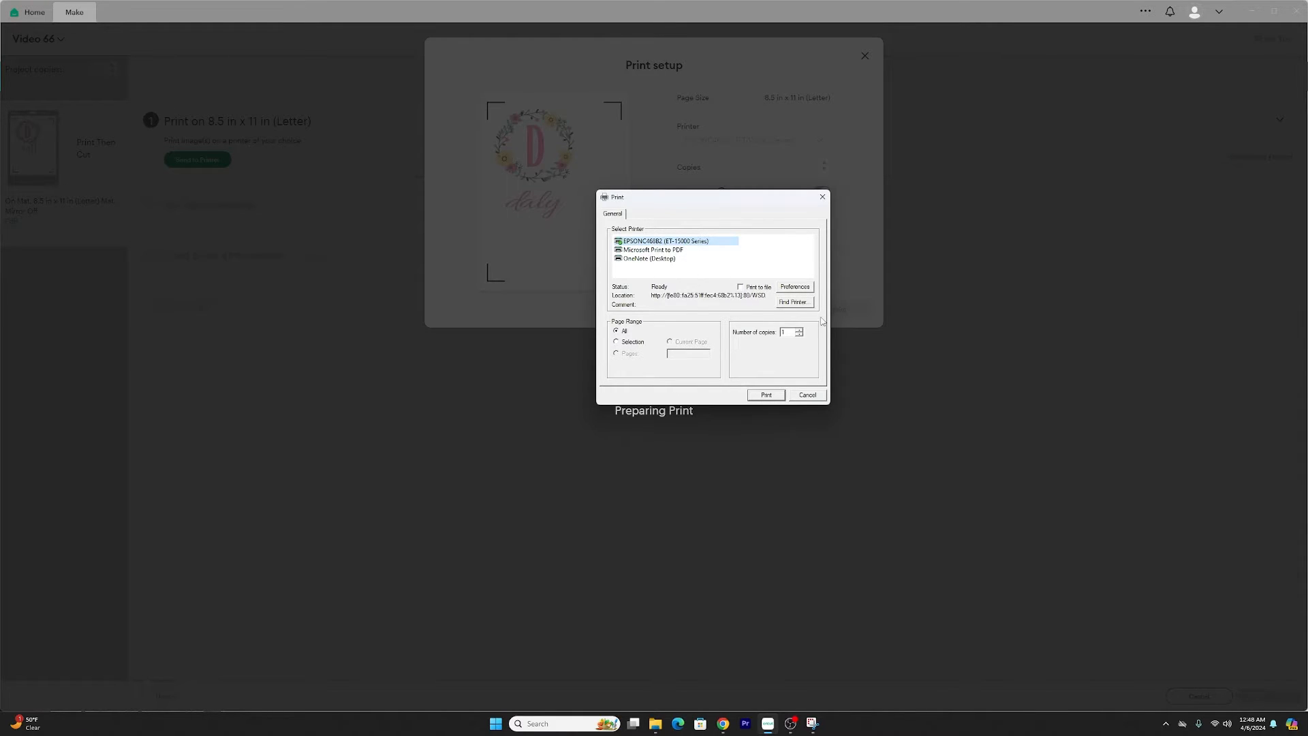
{"action": "left_click", "coordinate": [805, 288]}
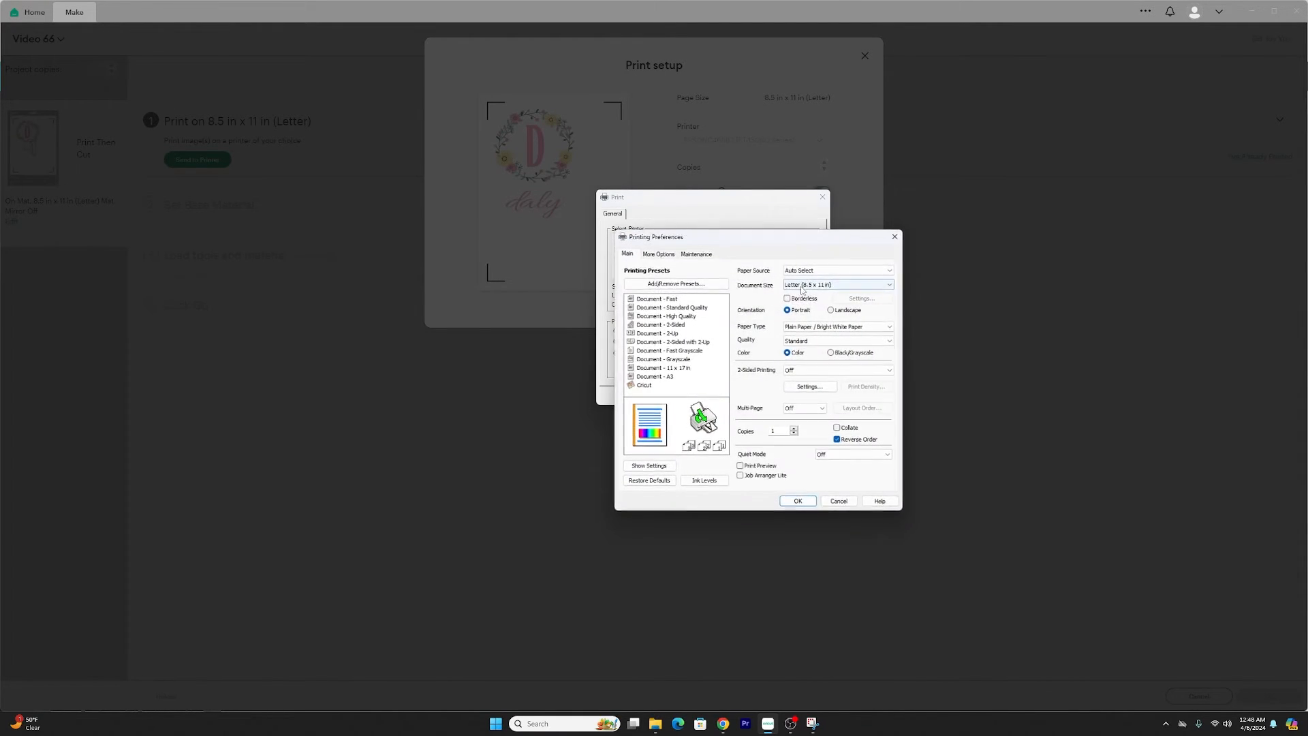
{"action": "left_click", "coordinate": [665, 385]}
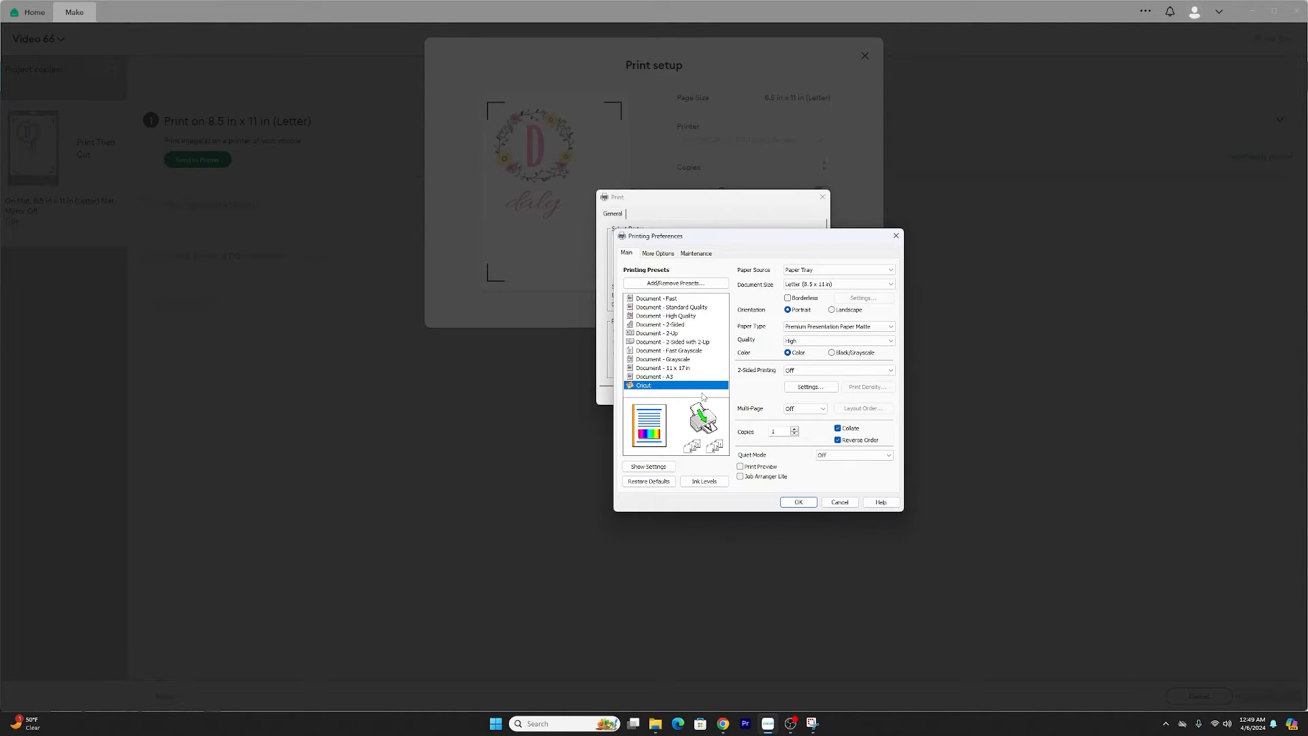
{"action": "left_click", "coordinate": [799, 503]}
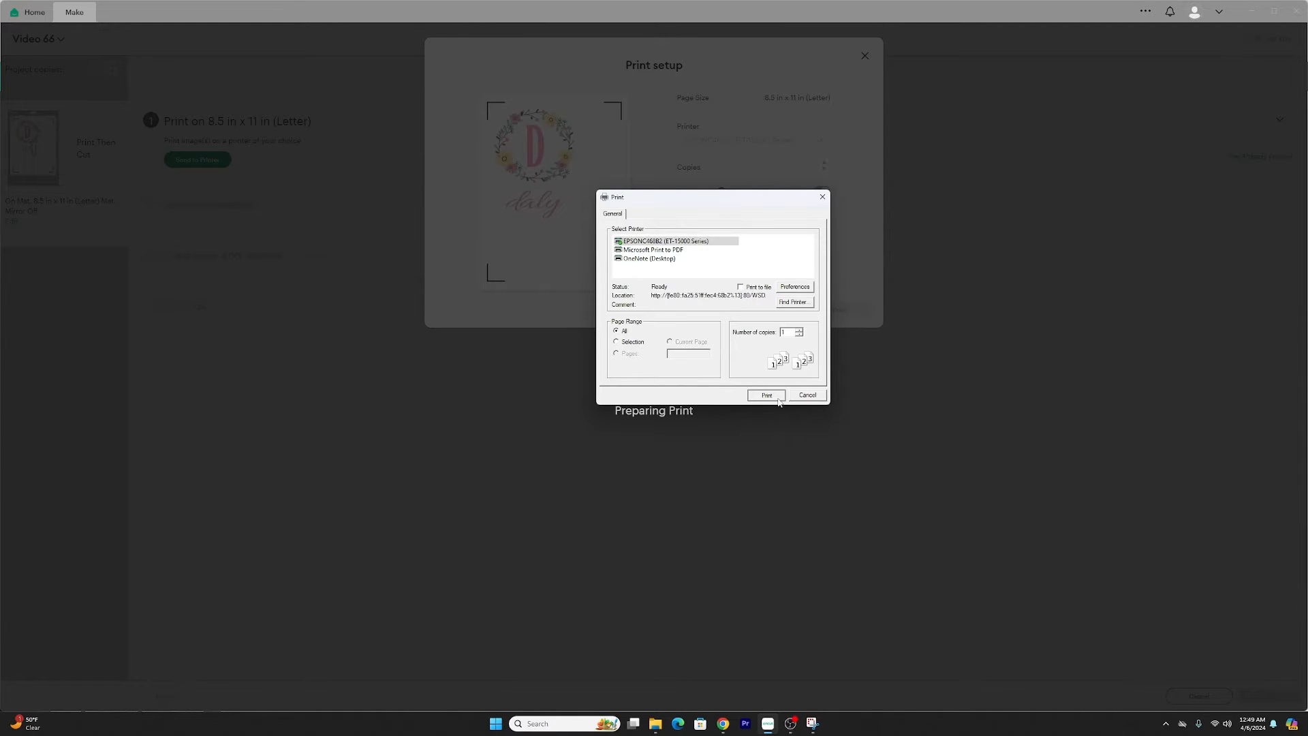
{"action": "left_click", "coordinate": [778, 398]}
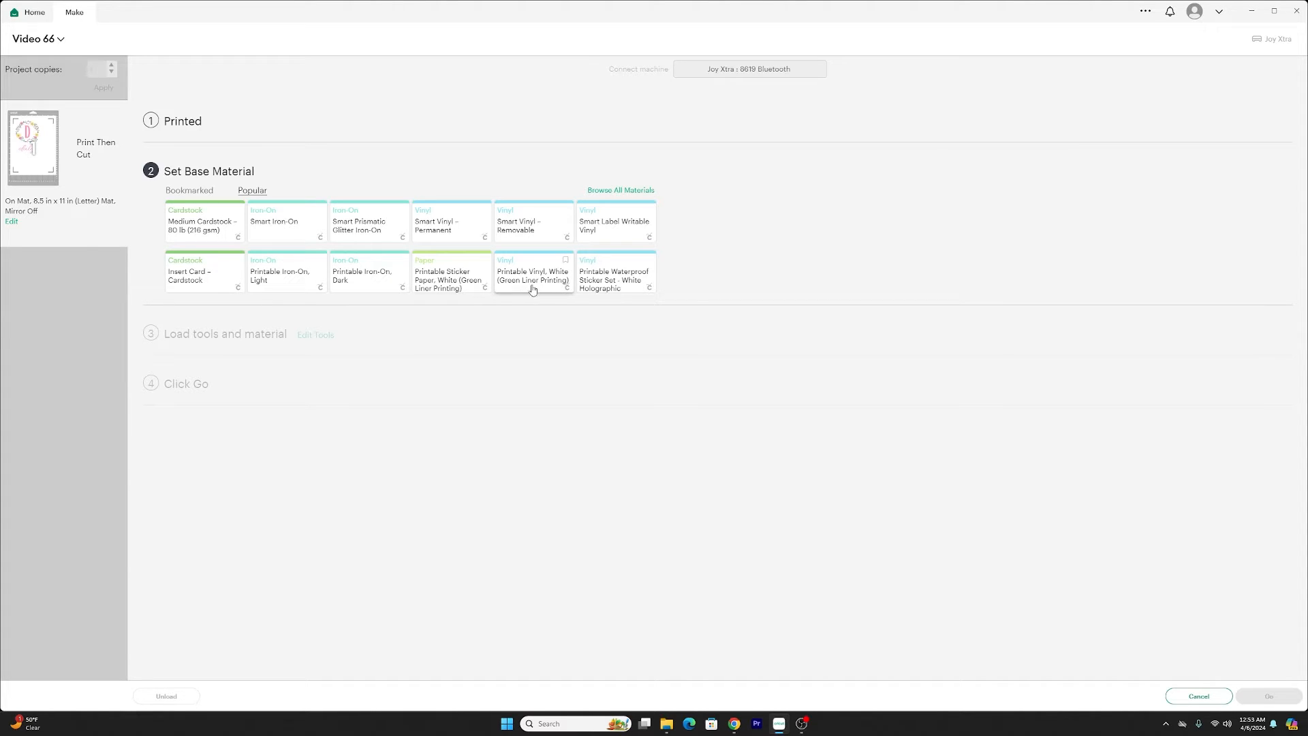
Set the base material to Printable Vinyl, White (Gray Liner Printing) from the full materials list
{"action": "left_click", "coordinate": [607, 190]}
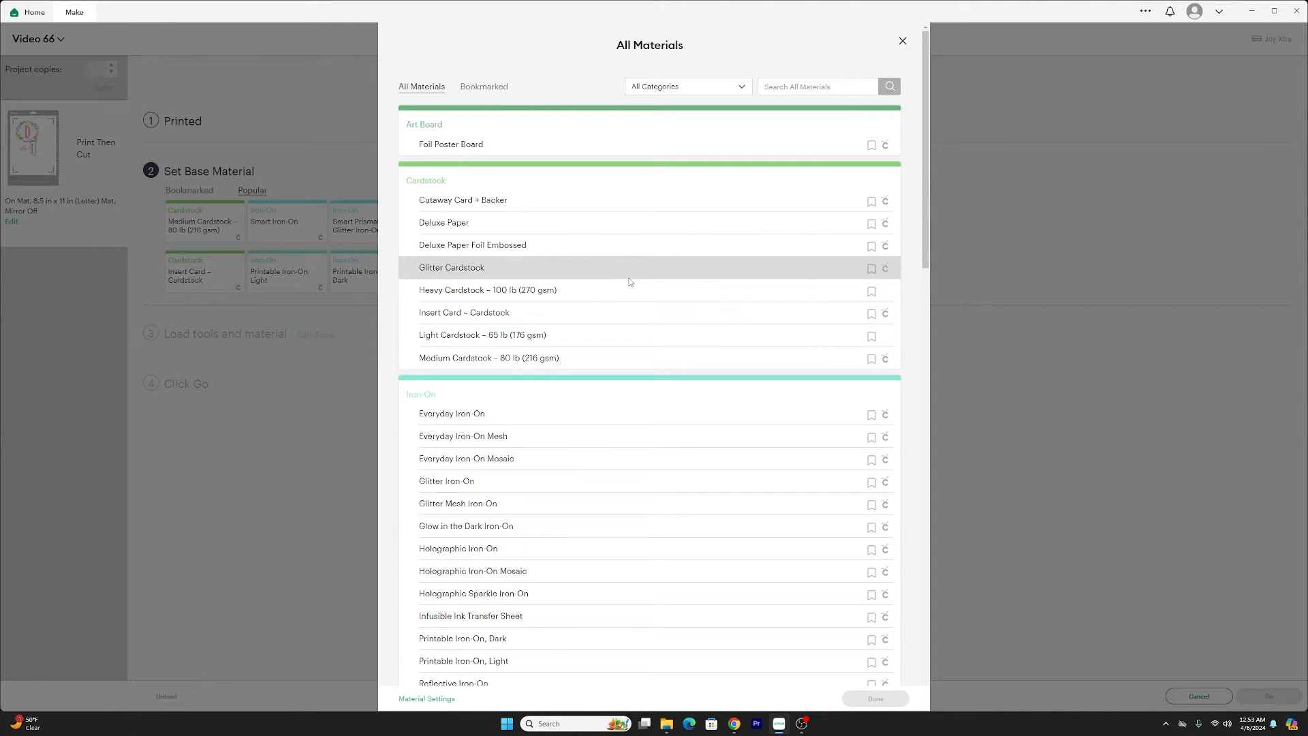
{"action": "scroll", "coordinate": [631, 282], "scroll_direction": "down", "scroll_amount": 1}
{"action": "scroll", "coordinate": [630, 281], "scroll_direction": "down", "scroll_amount": 12}
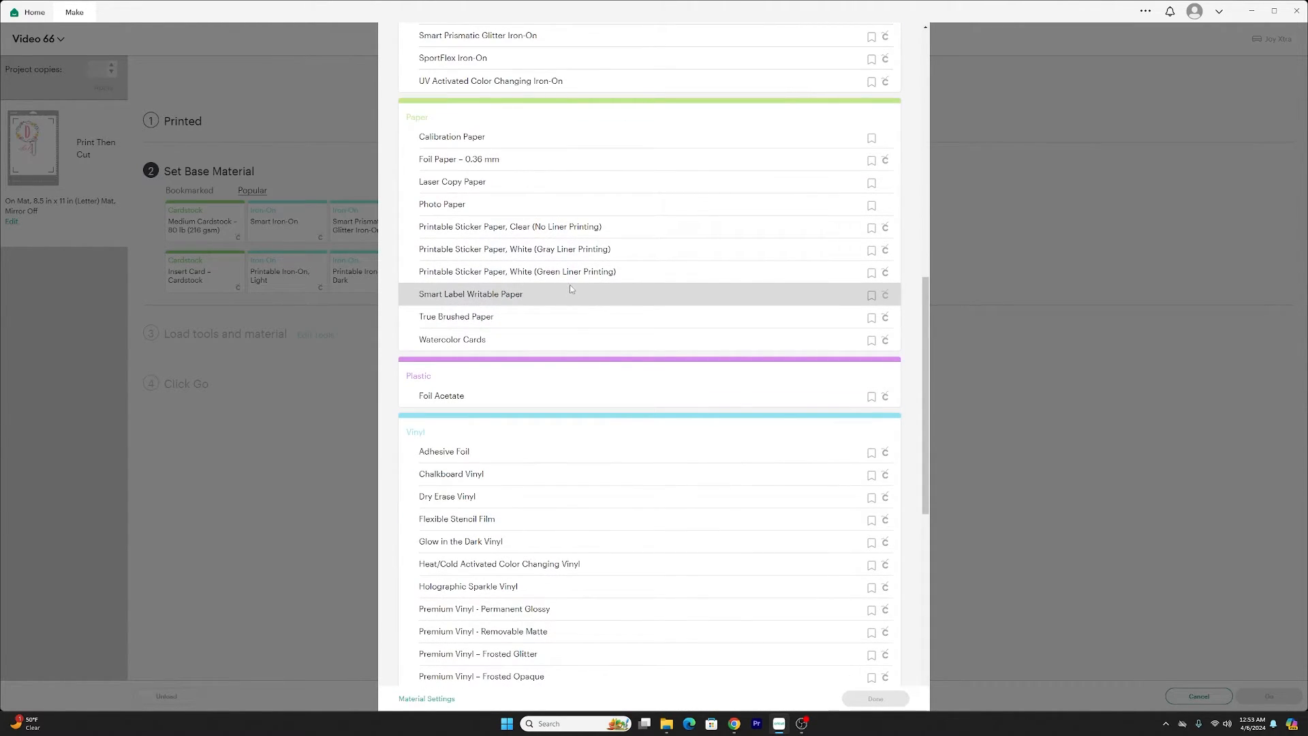
{"action": "scroll", "coordinate": [569, 276], "scroll_direction": "down", "scroll_amount": 4}
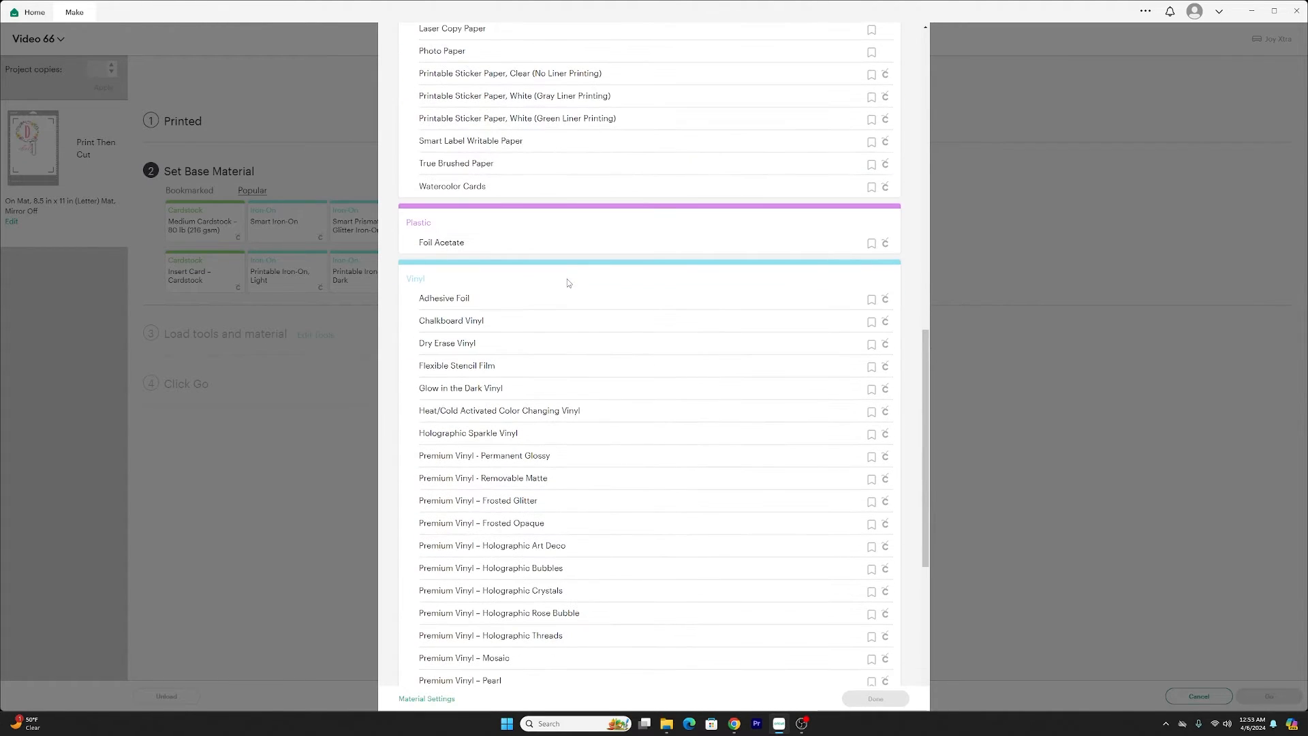
{"action": "scroll", "coordinate": [570, 286], "scroll_direction": "down", "scroll_amount": 3}
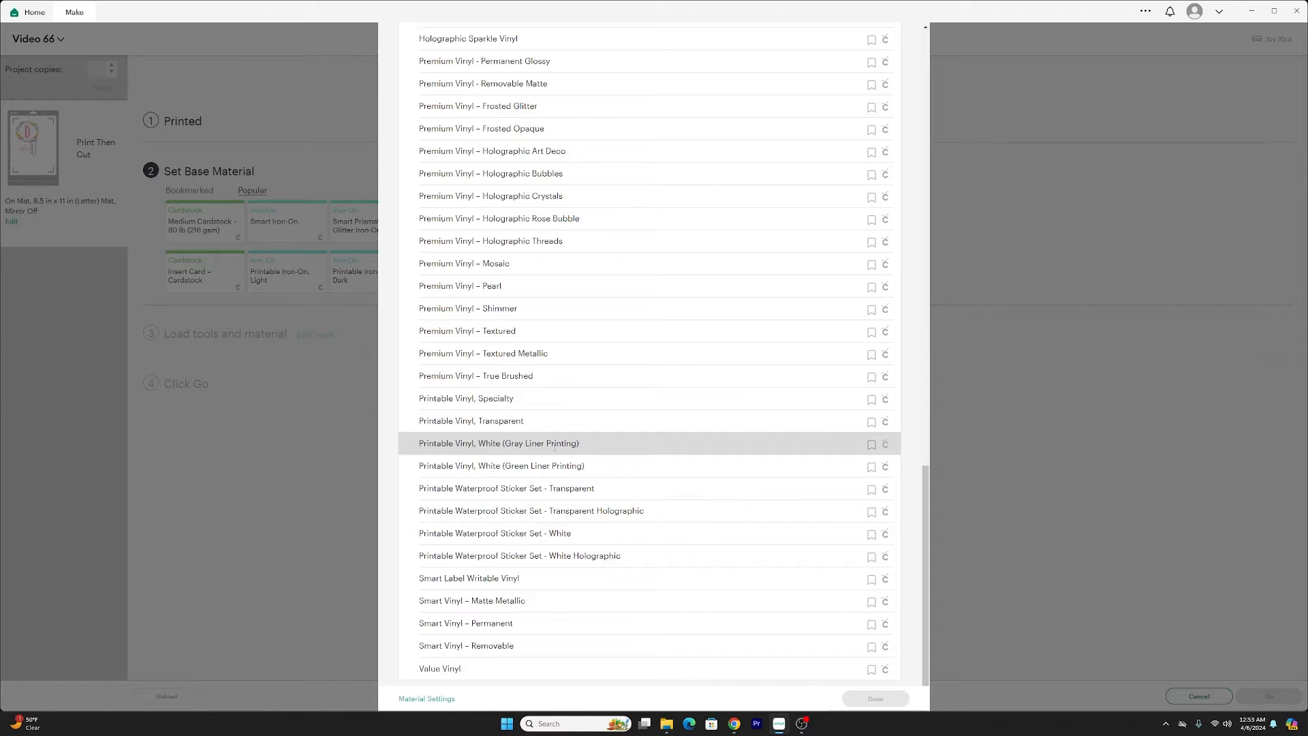
{"action": "left_click", "coordinate": [555, 447]}
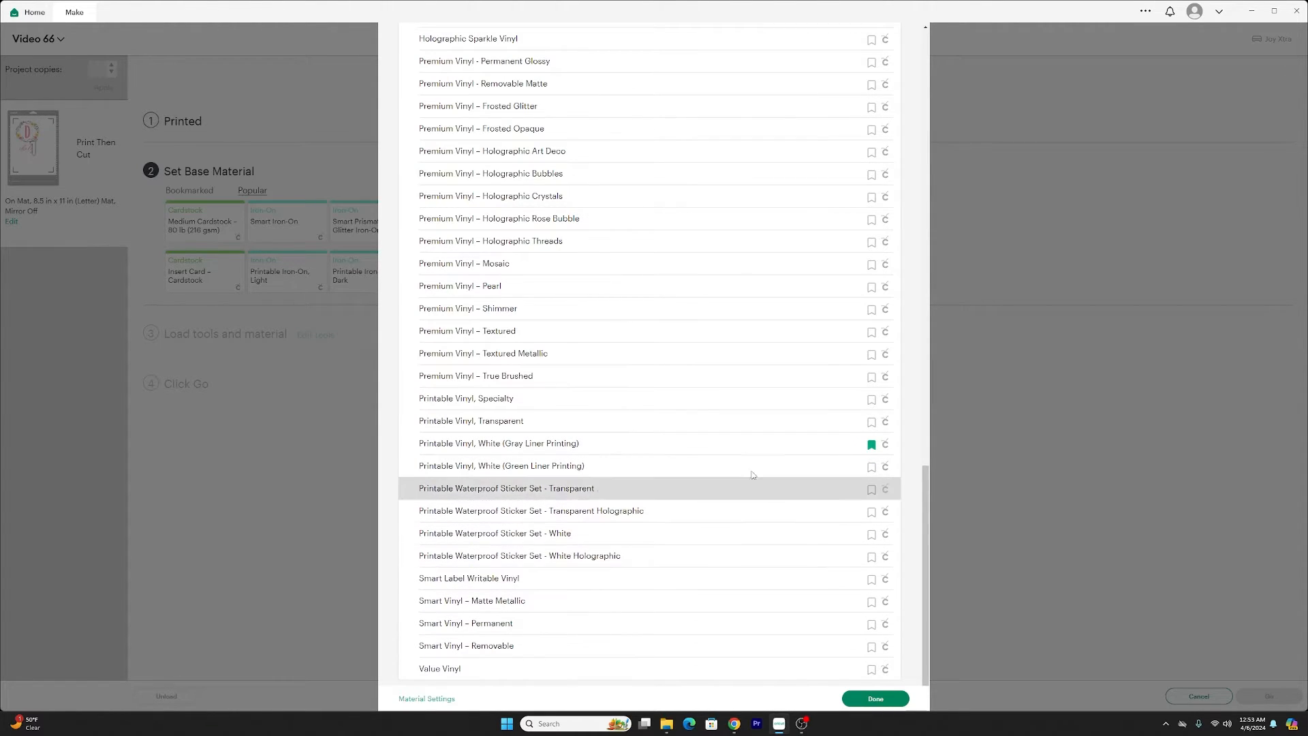
{"action": "left_click", "coordinate": [875, 699]}
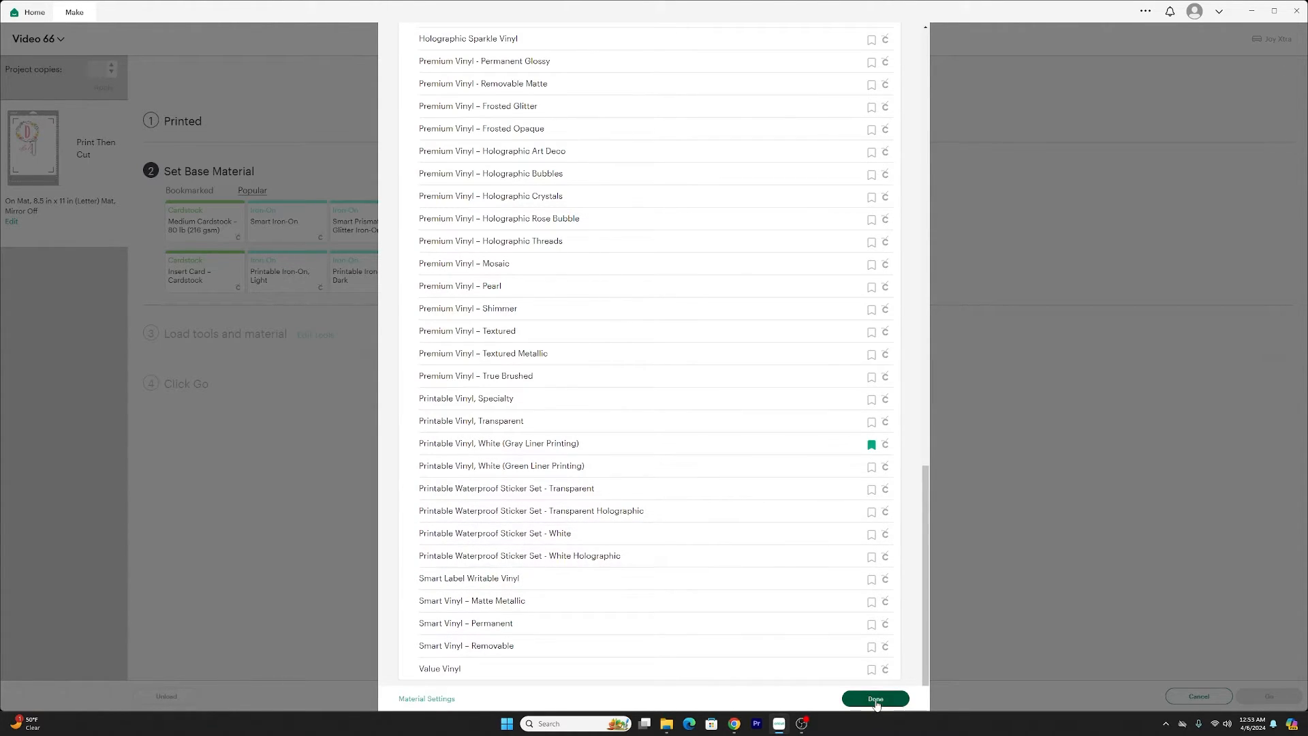